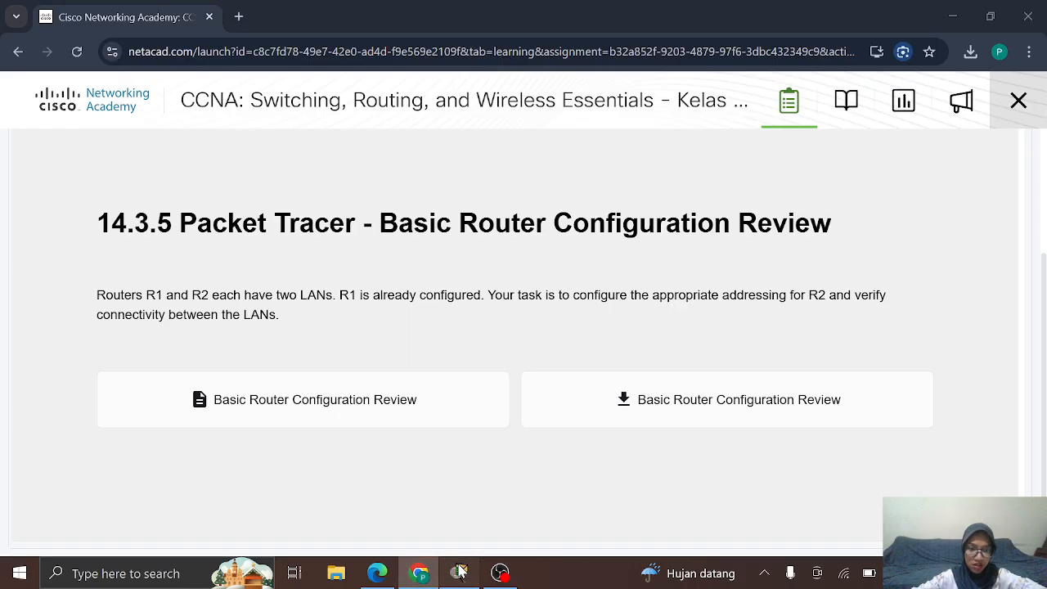
# Step: Bring the 14.3.5 Basic Router Configuration Review activity in Packet Tracer to the front
pyautogui.click(459, 572)
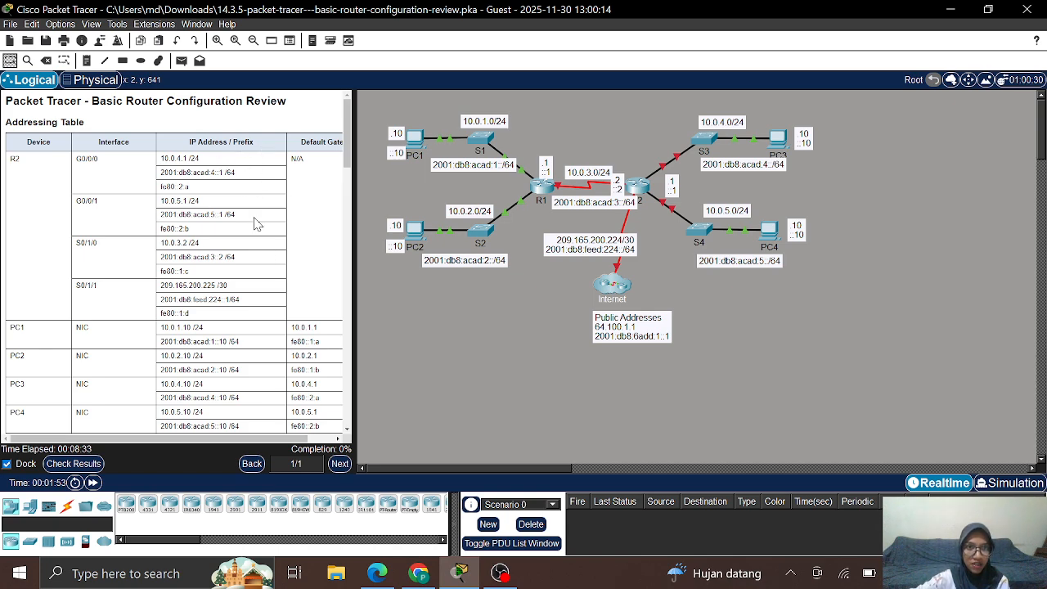
# Step: Scroll the instructions past the Addressing Table to the Objectives and Background sections
pyautogui.hscroll(2, 259, 240)
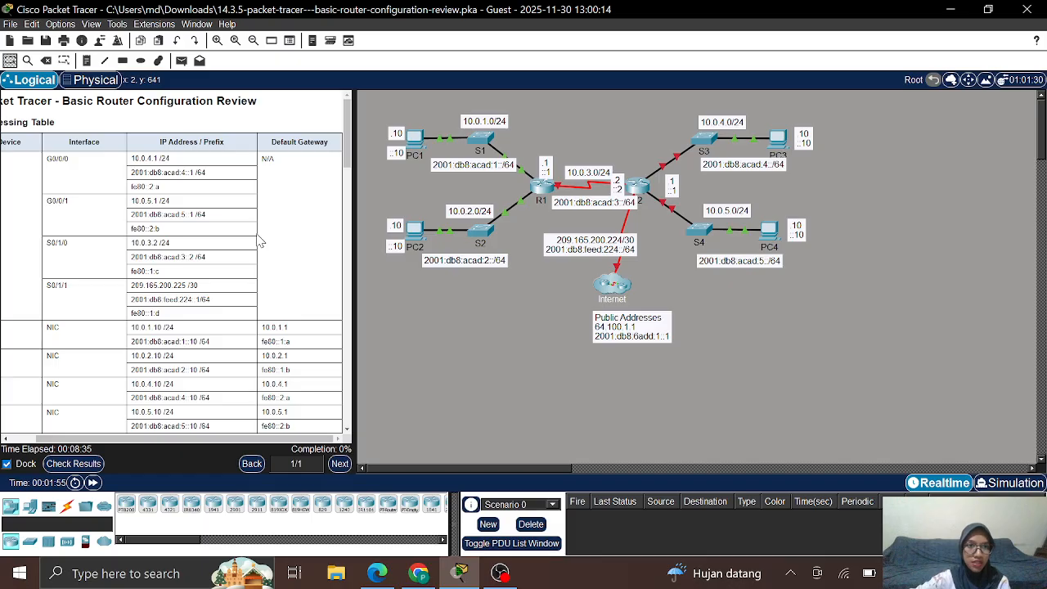
pyautogui.hscroll(-2, 258, 240)
pyautogui.scroll(-6, 258, 240)
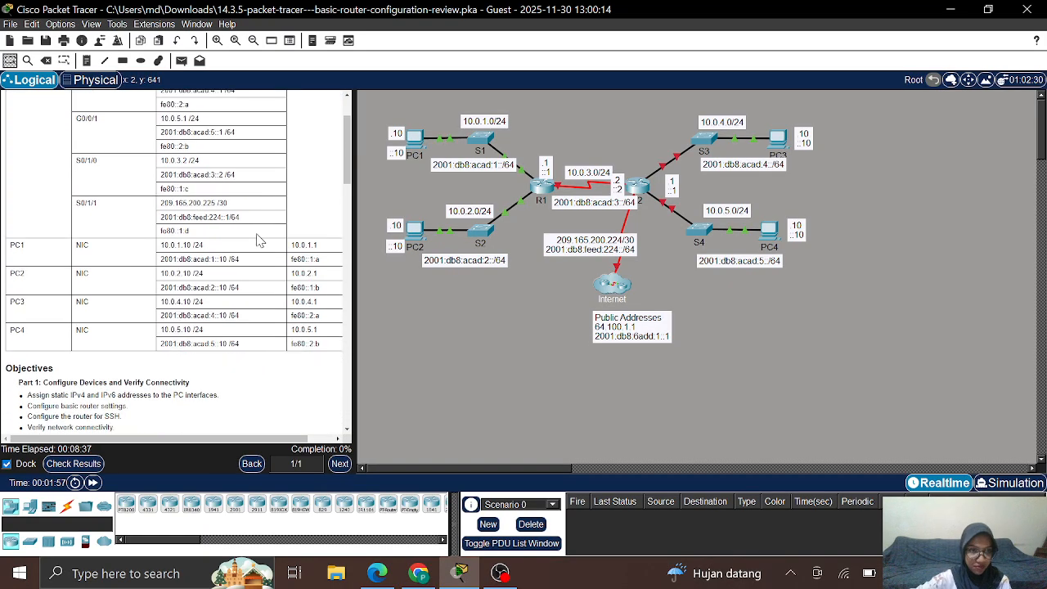
pyautogui.scroll(-3, 258, 239)
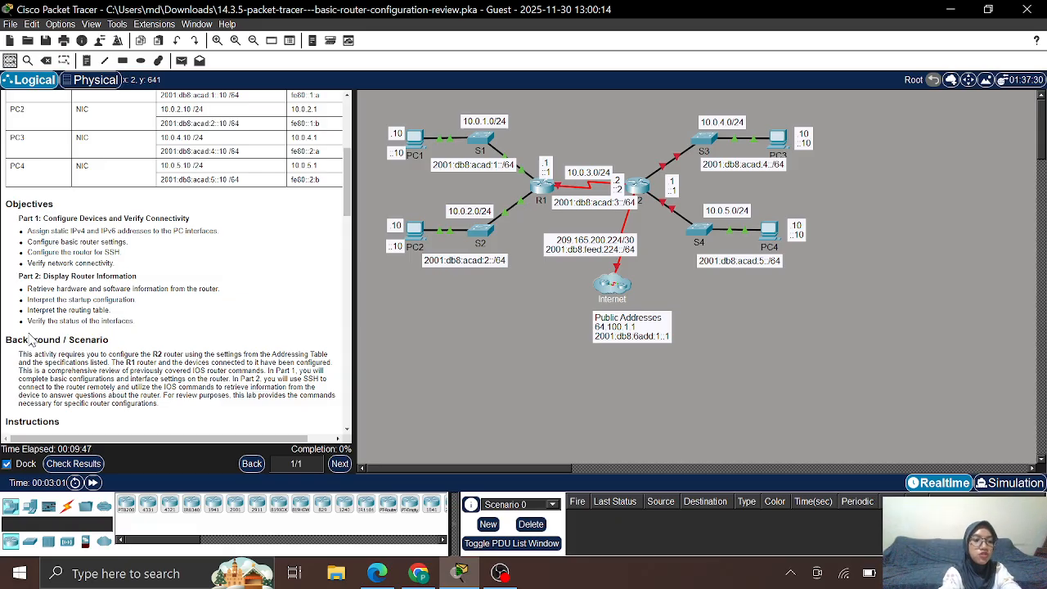
# Step: Scroll down to the Part 1 instructions for configuring PC3, PC4 and R2
pyautogui.scroll(-3, 31, 342)
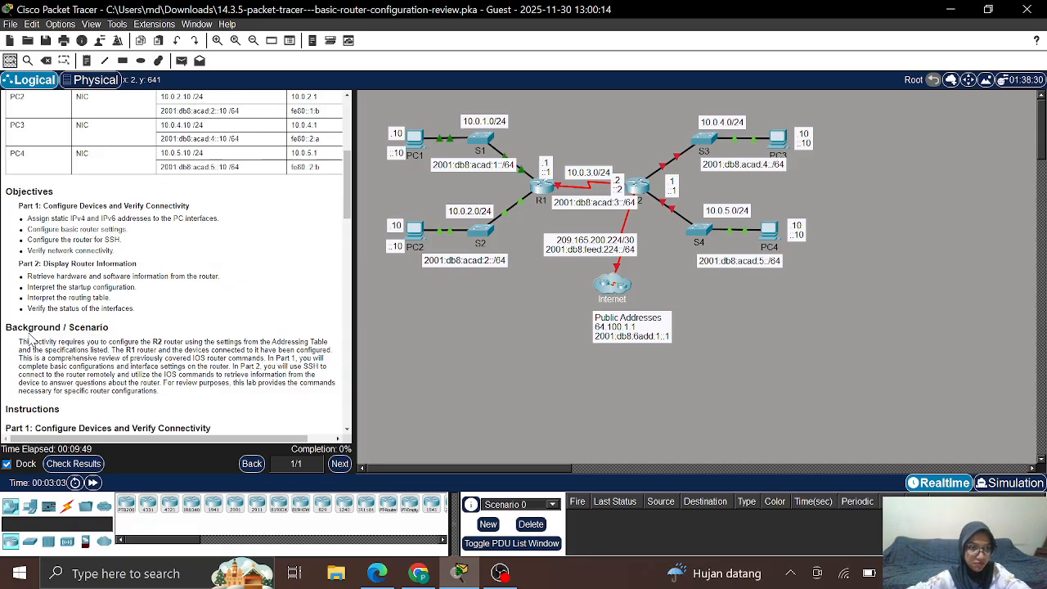
pyautogui.scroll(-2, 31, 342)
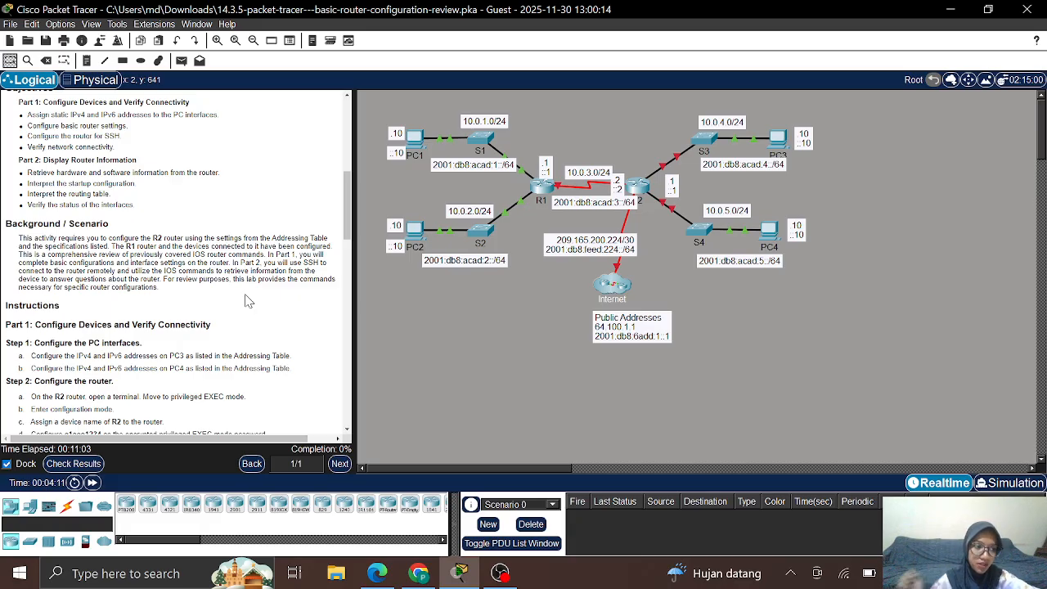
# Step: Scroll to Step 2's R2 tasks: hostname, ccna-lab.com domain, SSH user and 1024-bit keys
pyautogui.scroll(-3, 248, 300)
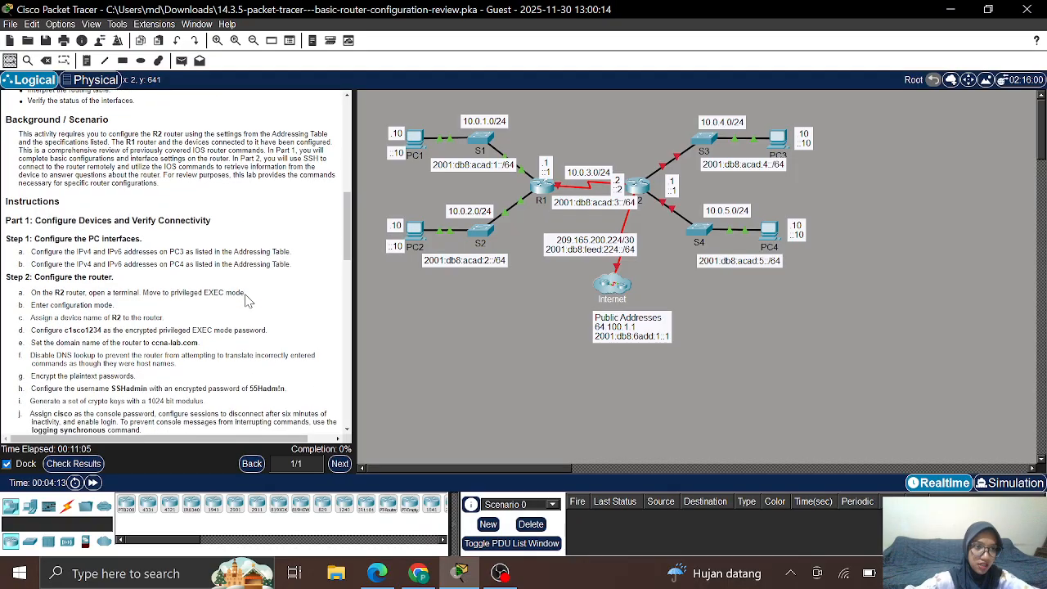
pyautogui.scroll(-1, 249, 301)
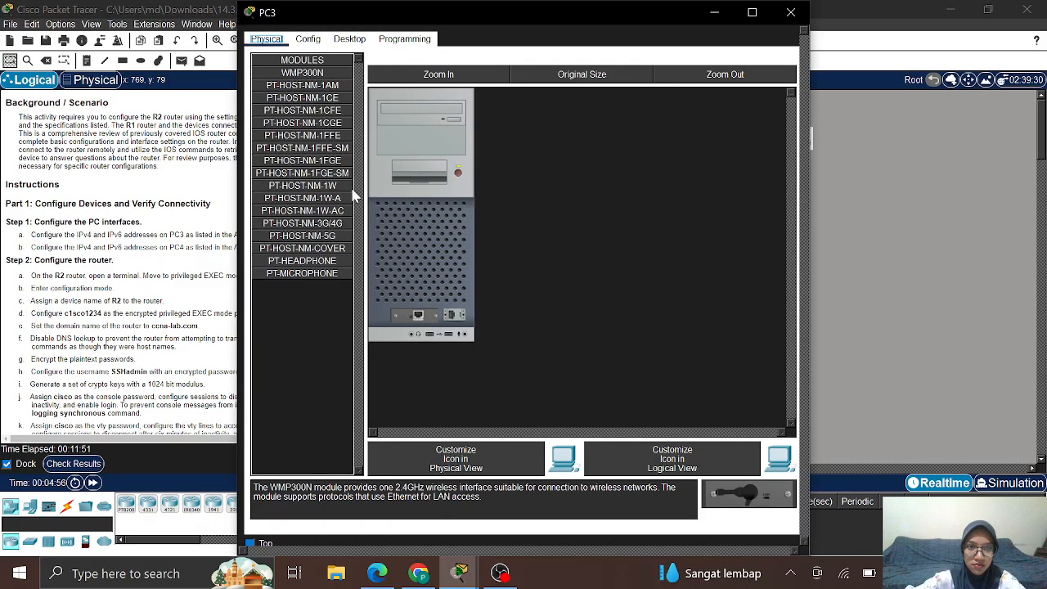
# Step: Open PC3's IP Configuration and enter the static IPv4 address 10.0.4.10
pyautogui.click(349, 41)
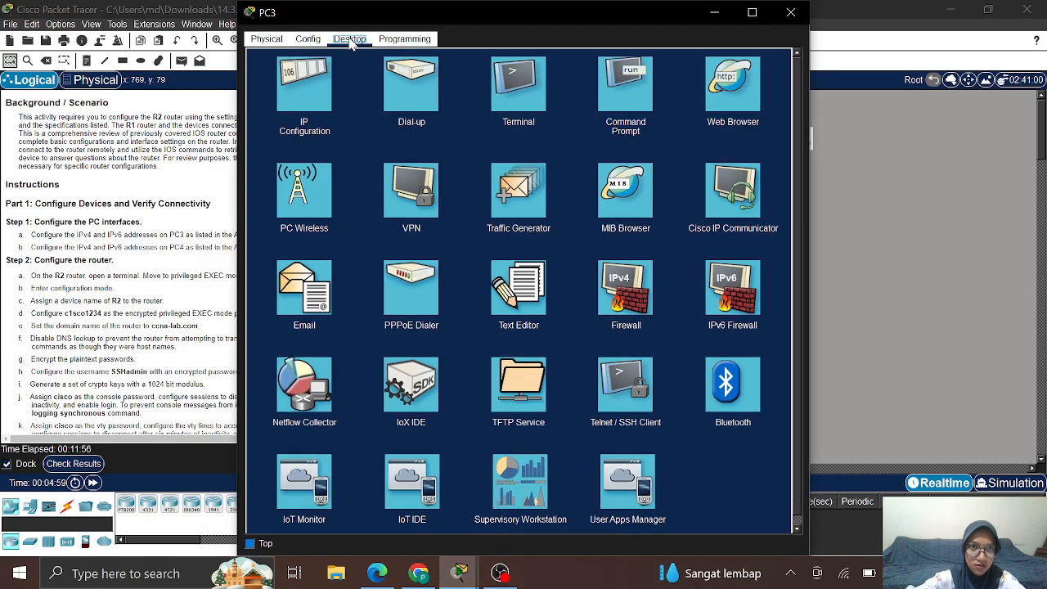
pyautogui.click(310, 82)
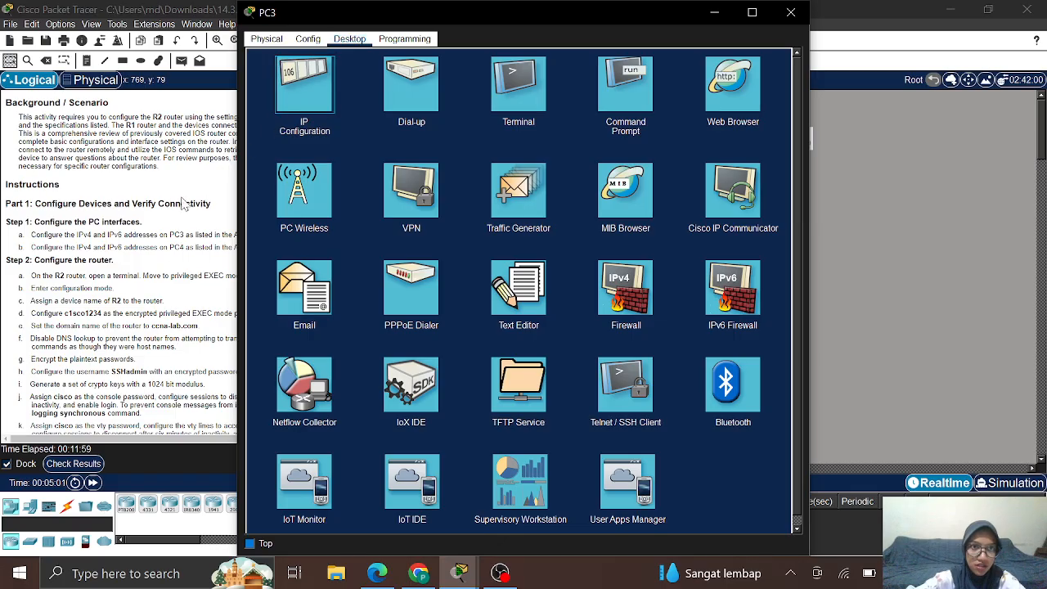
pyautogui.scroll(10, 120, 253)
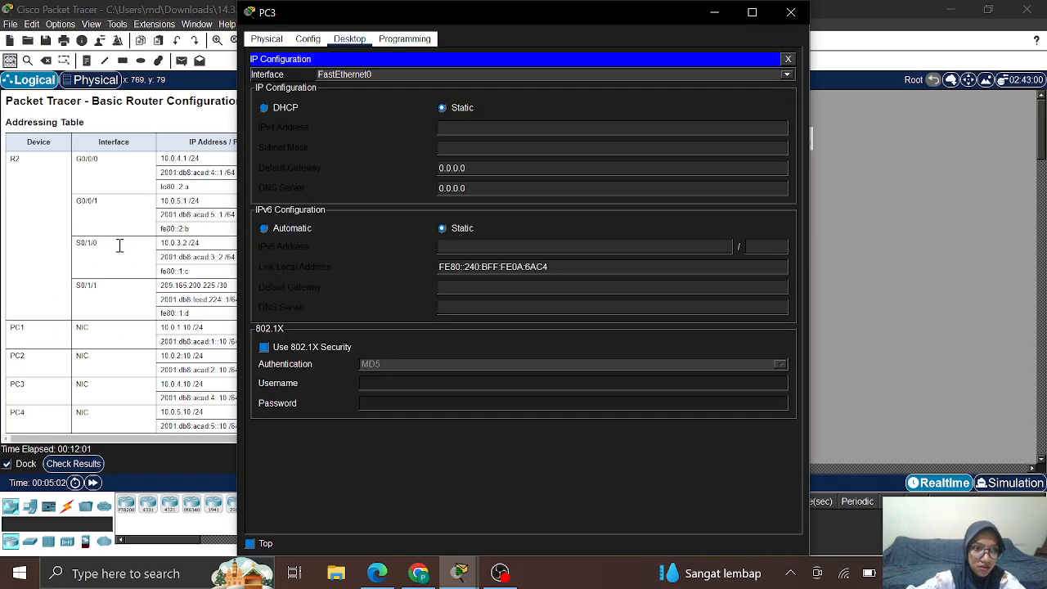
pyautogui.moveTo(462, 12); pyautogui.dragTo(586, 19)
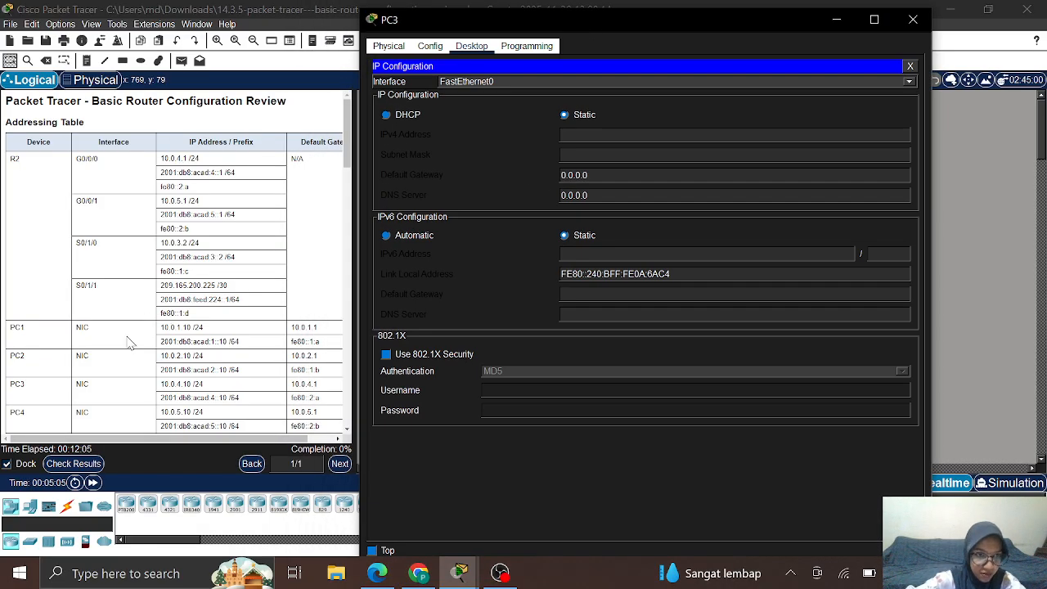
pyautogui.click(582, 137)
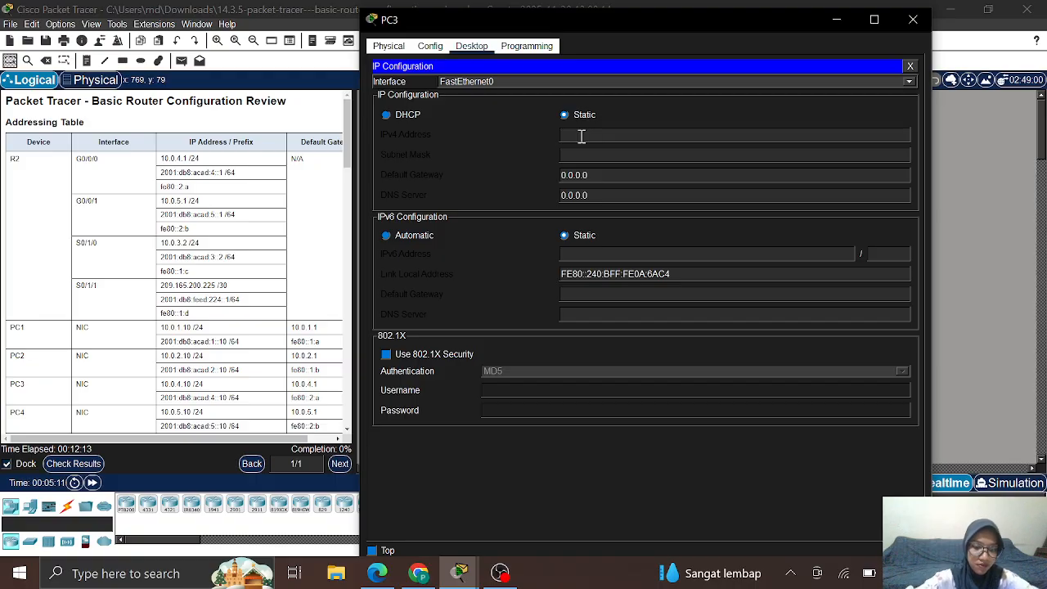
pyautogui.write('10')
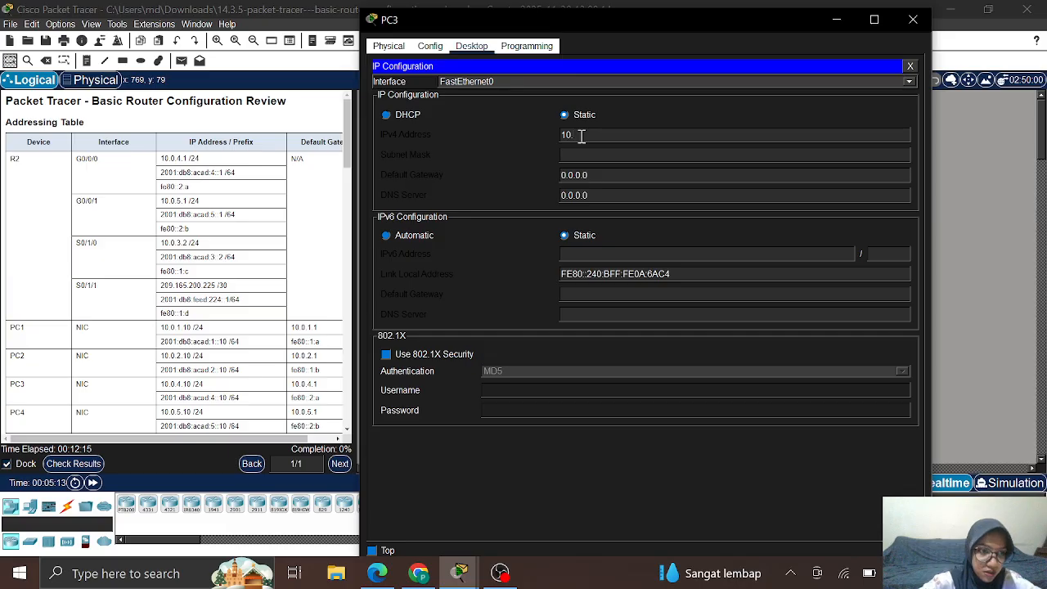
pyautogui.write('.0')
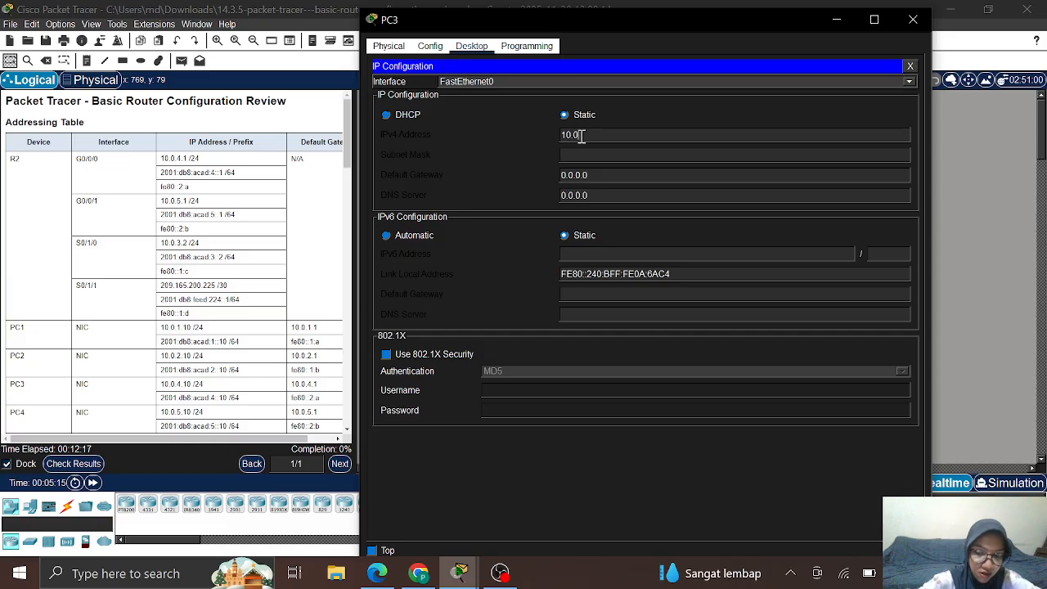
pyautogui.write('.4')
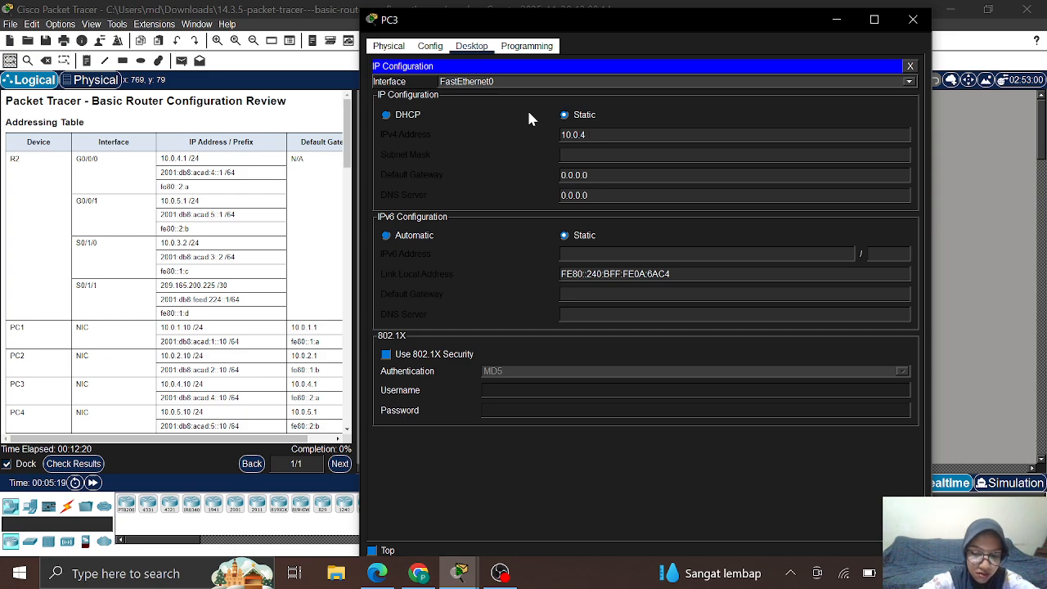
pyautogui.write('.10')
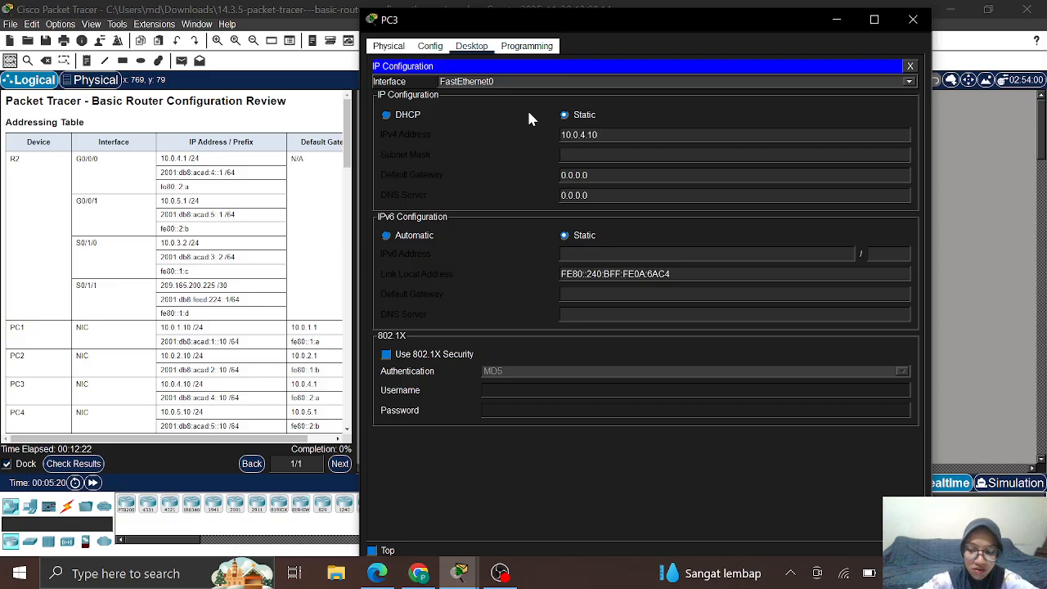
# Step: Give PC3 subnet mask 255.255.255.0 and default gateway 10.0.4.1, then select its IPv6 address in the table
pyautogui.click(635, 155)
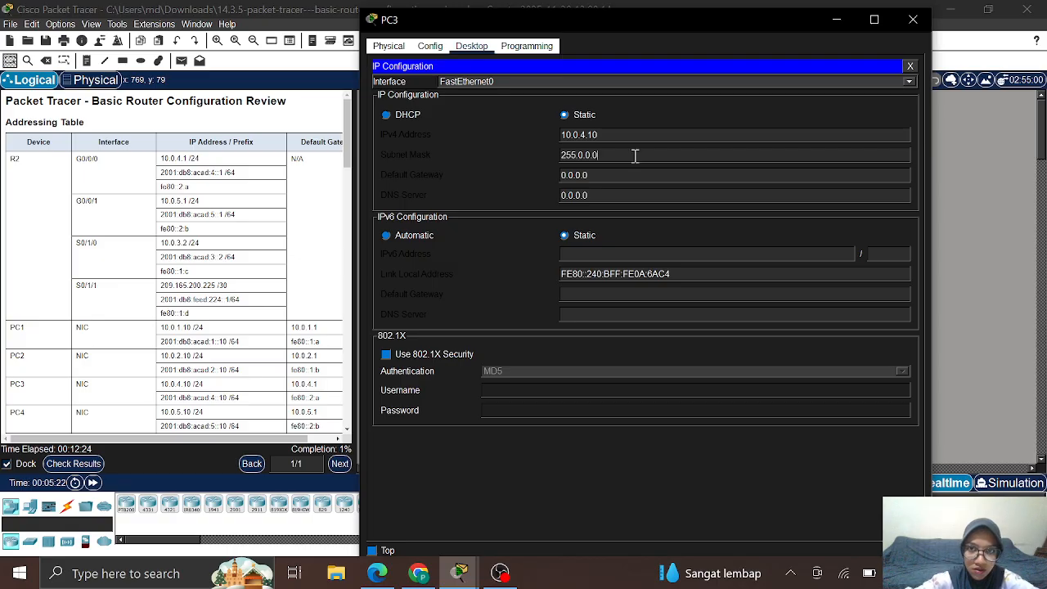
pyautogui.press('BackSpace')
pyautogui.press('BackSpace')
pyautogui.press('BackSpace')
pyautogui.press('BackSpace')
pyautogui.press('BackSpace')
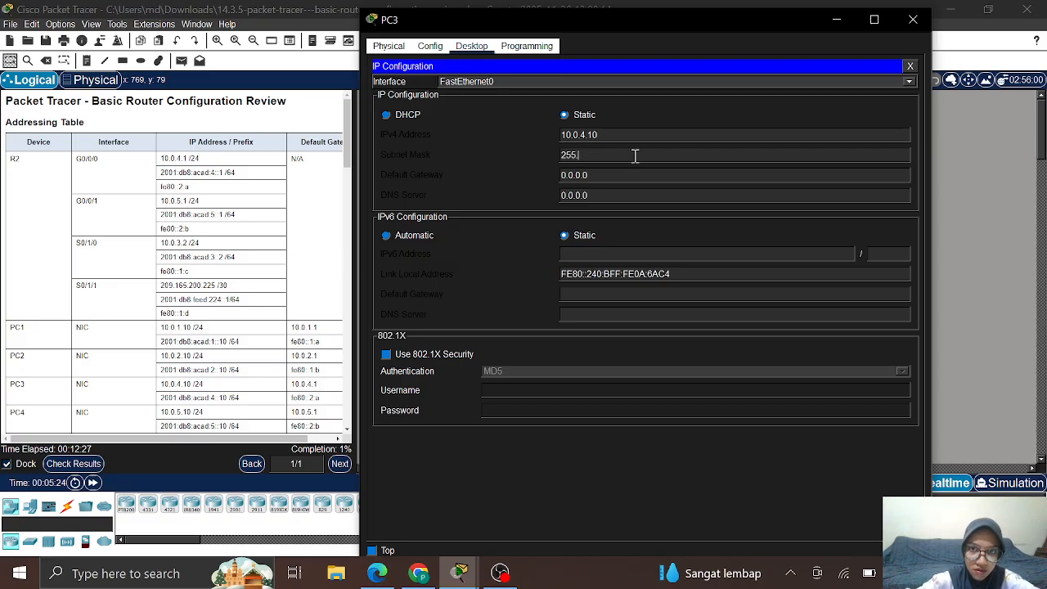
pyautogui.write('255.25')
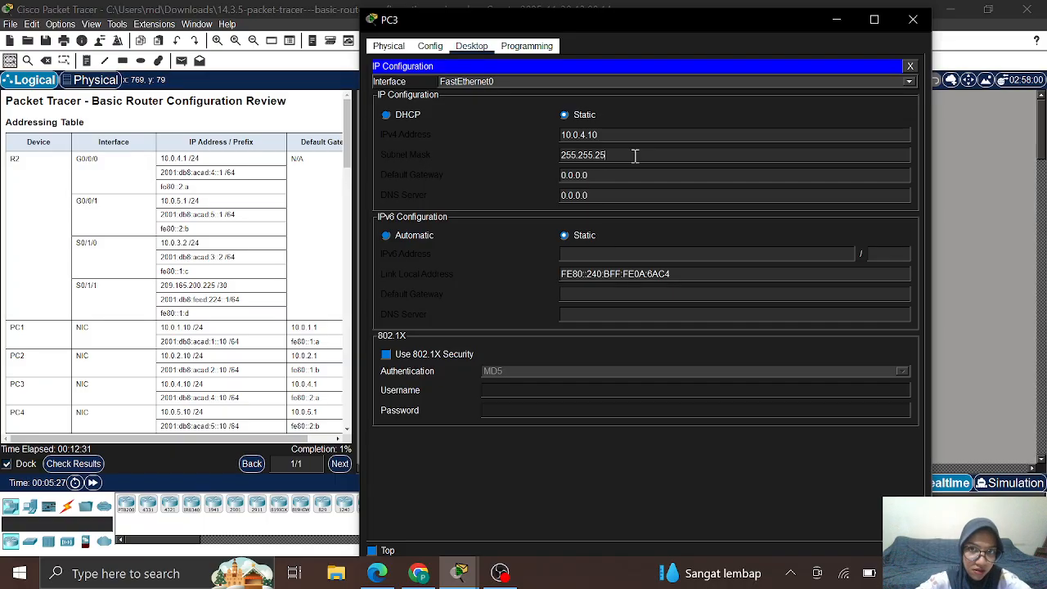
pyautogui.write('5.0')
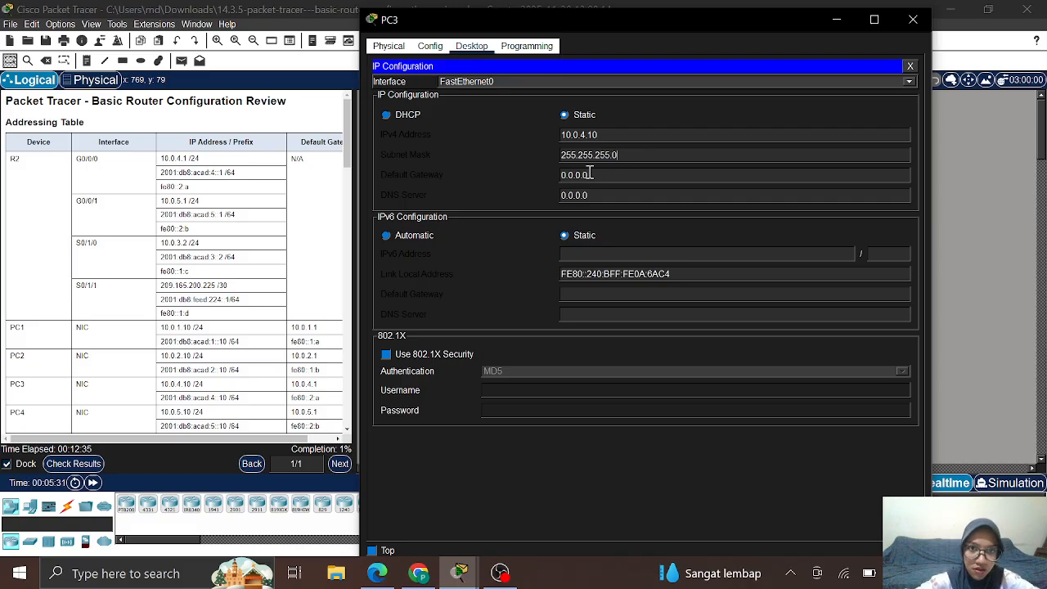
pyautogui.moveTo(594, 175); pyautogui.dragTo(524, 175)
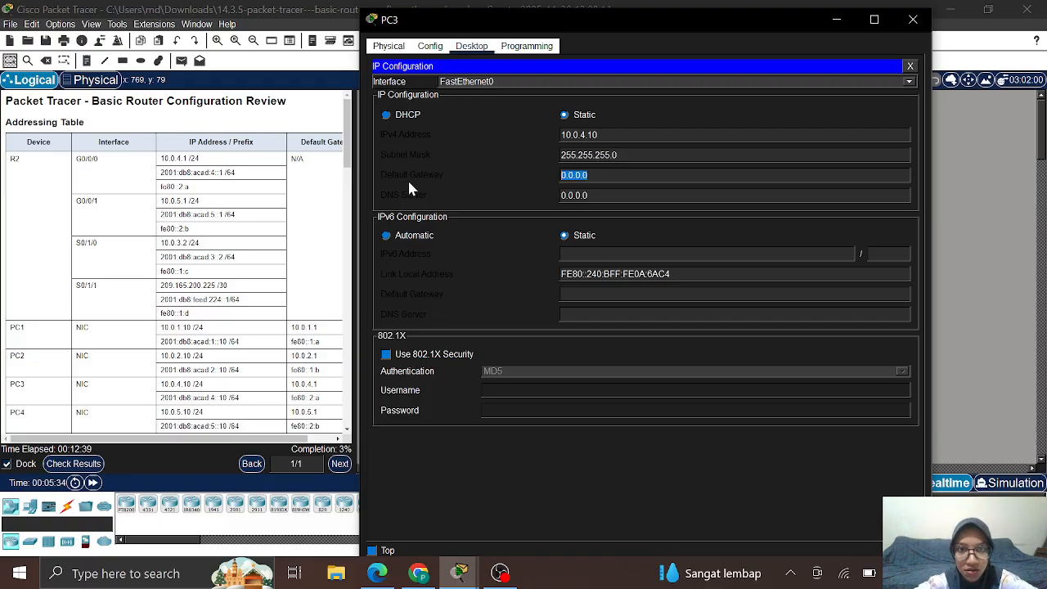
pyautogui.press('XF86MonBrightnessDown')
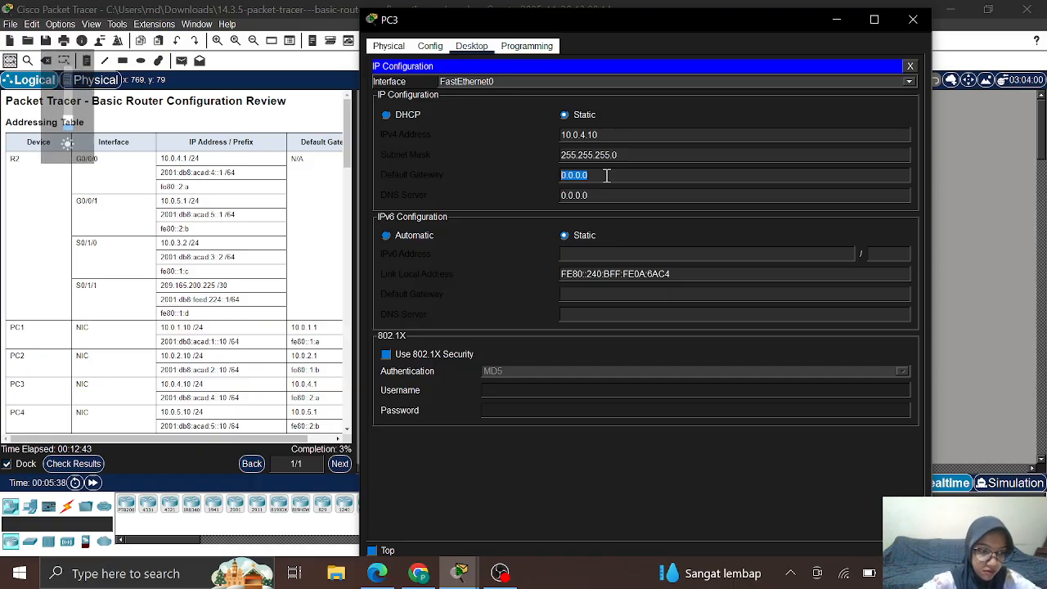
pyautogui.write('10.0')
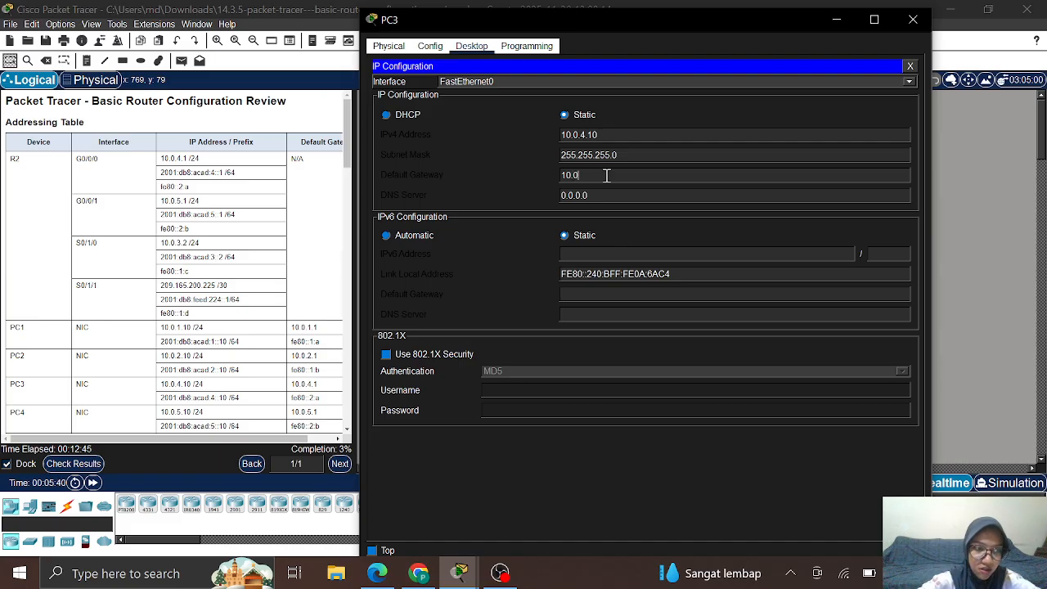
pyautogui.write('.4.1')
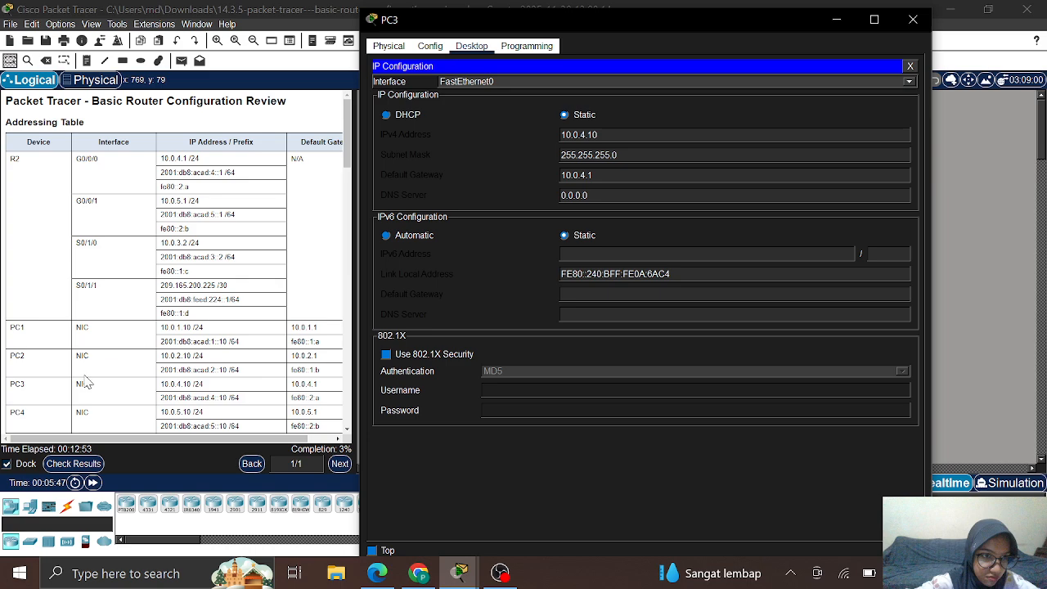
pyautogui.click(163, 398)
pyautogui.moveTo(163, 398); pyautogui.dragTo(228, 397)
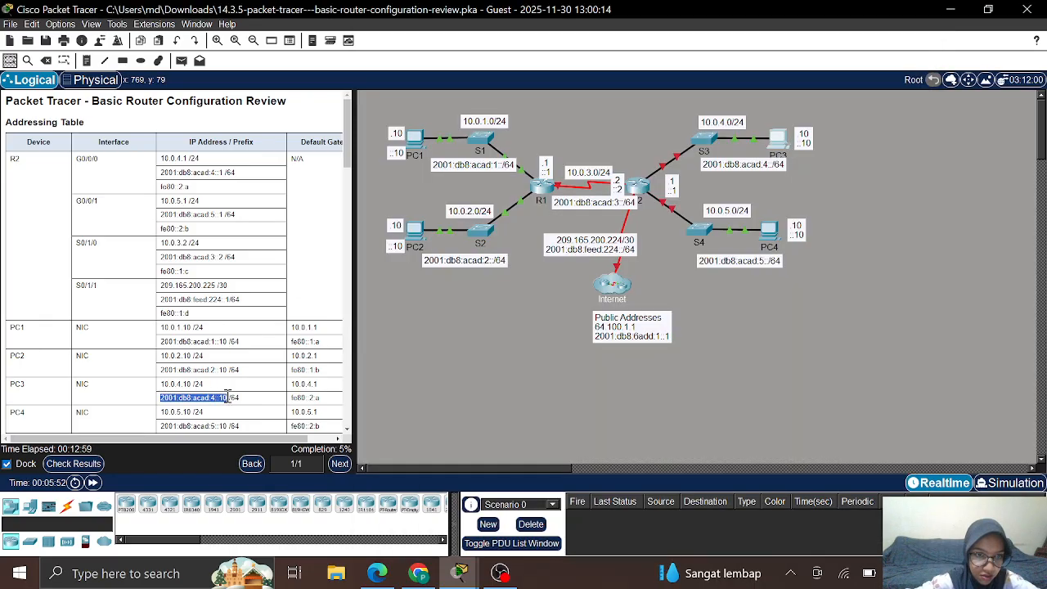
# Step: Copy 2001:db8:acad:4::10 from the table into PC3's IPv6 Address field with prefix /64
pyautogui.rightClick(215, 396)
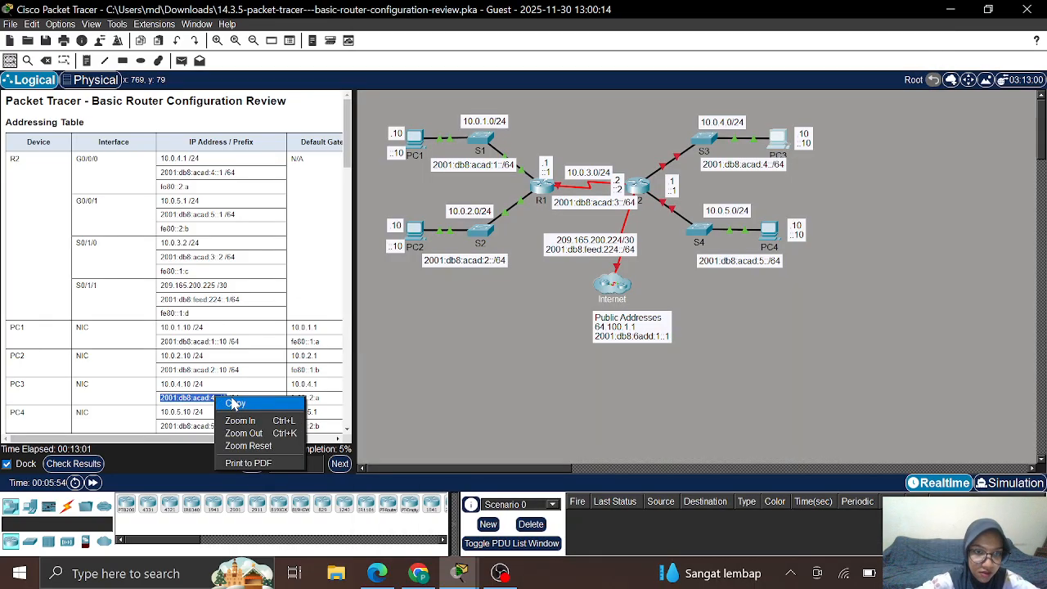
pyautogui.click(234, 403)
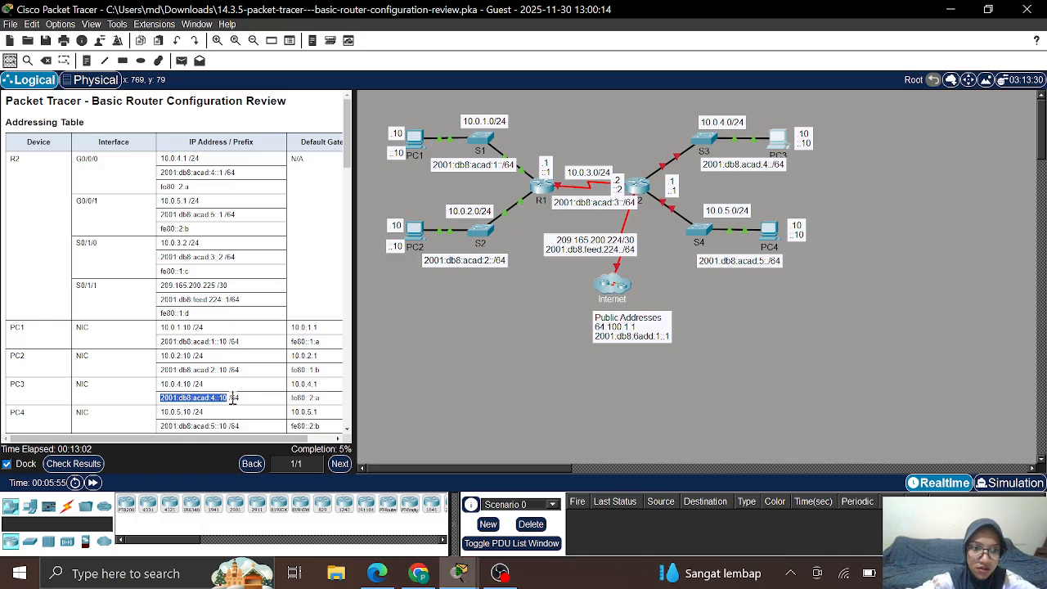
pyautogui.click(774, 137)
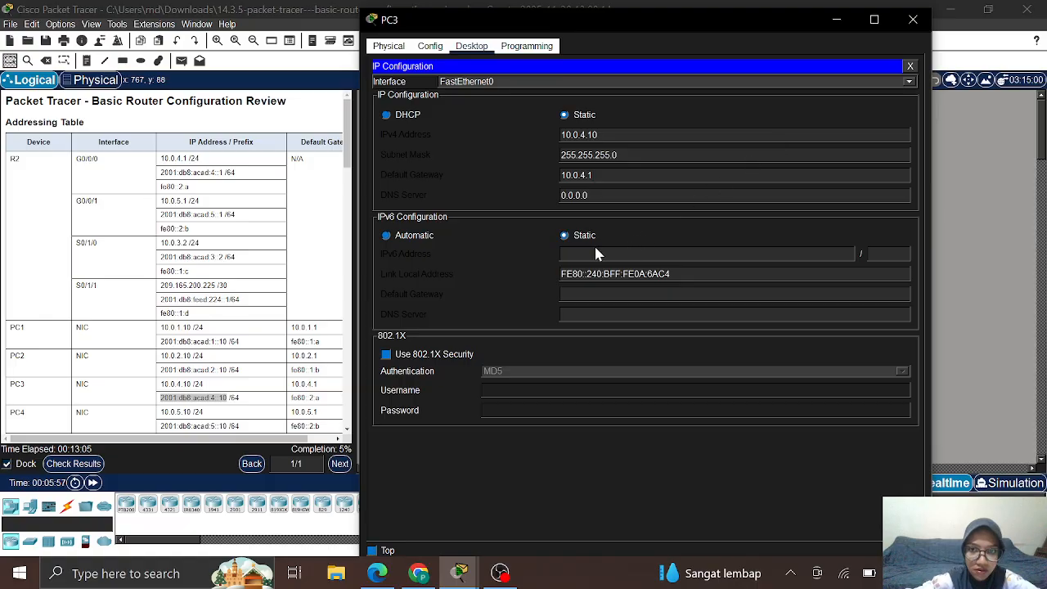
pyautogui.rightClick(577, 252)
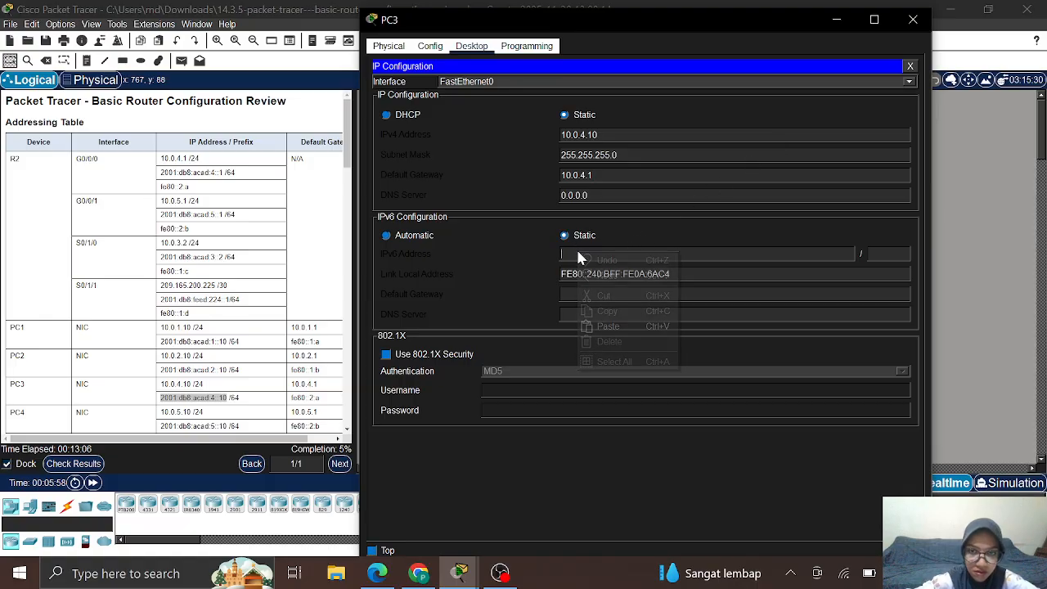
pyautogui.click(642, 327)
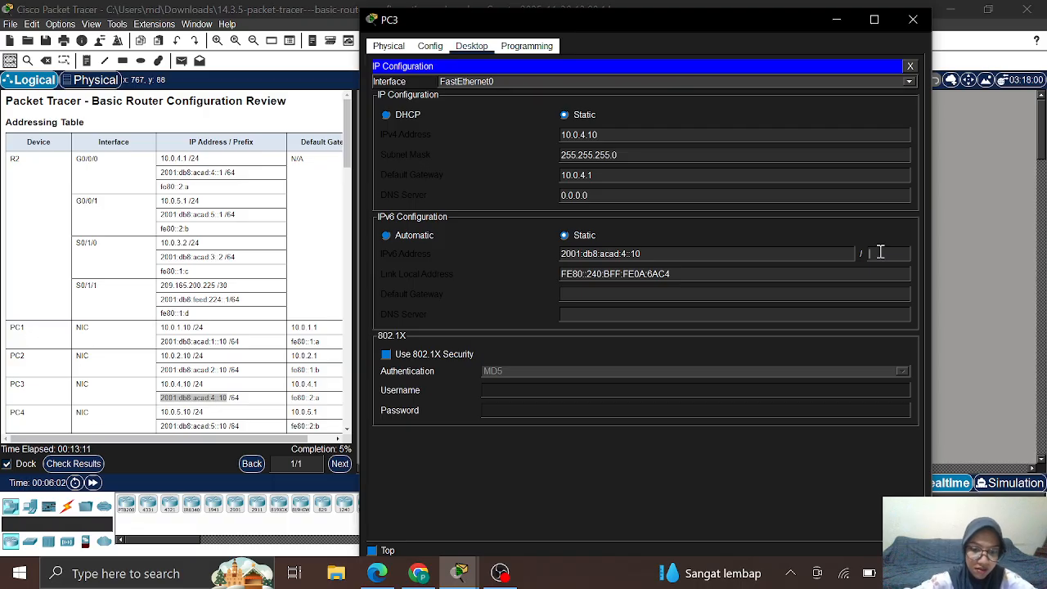
pyautogui.write('4')
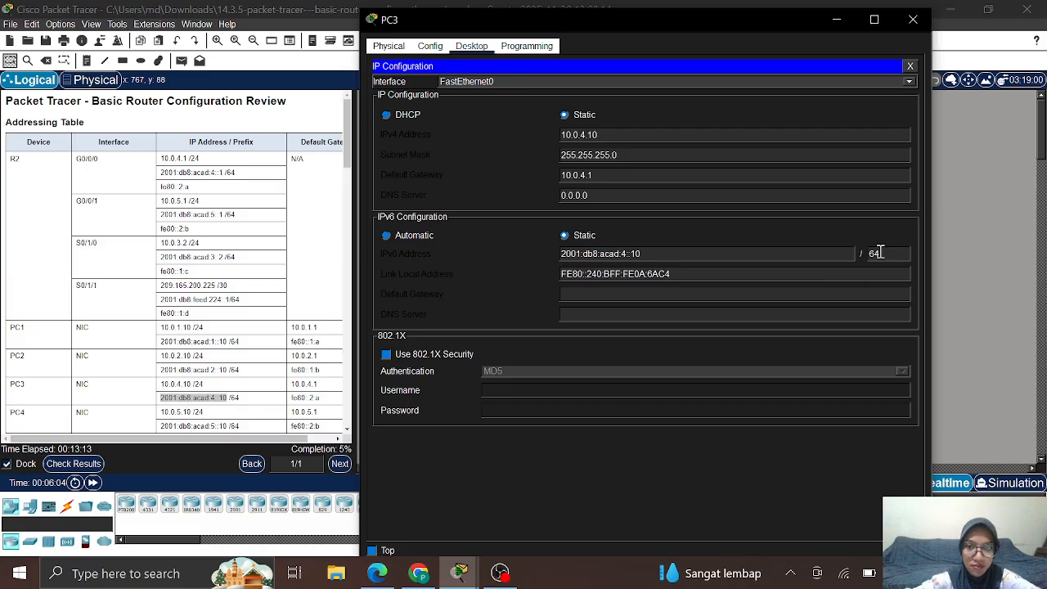
# Step: Set PC3's IPv6 default gateway to fe80::2:a and close its window
pyautogui.click(598, 294)
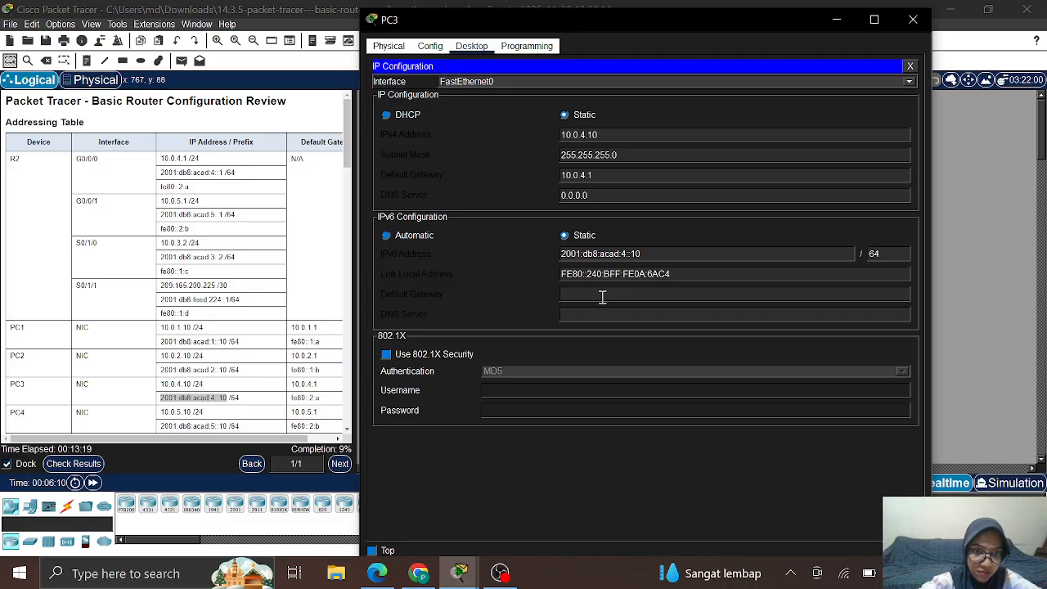
pyautogui.write('fe80')
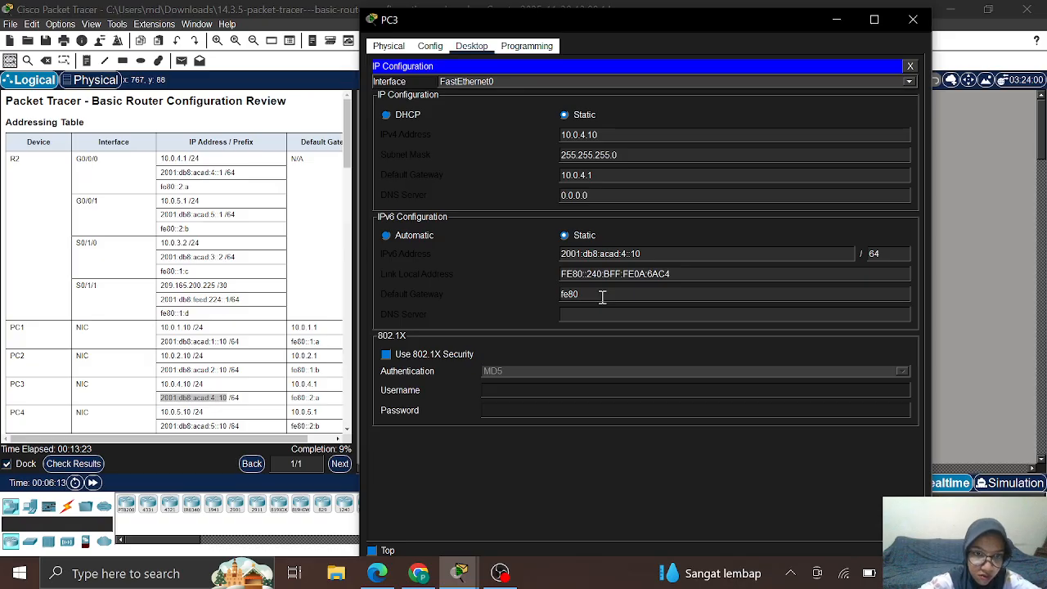
pyautogui.write('::2:a')
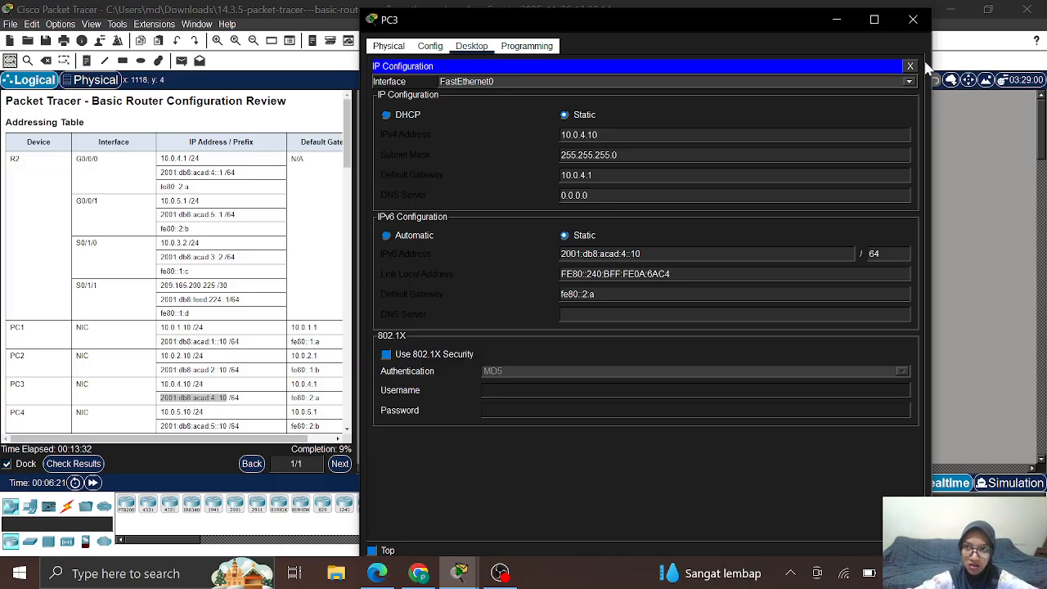
pyautogui.click(913, 22)
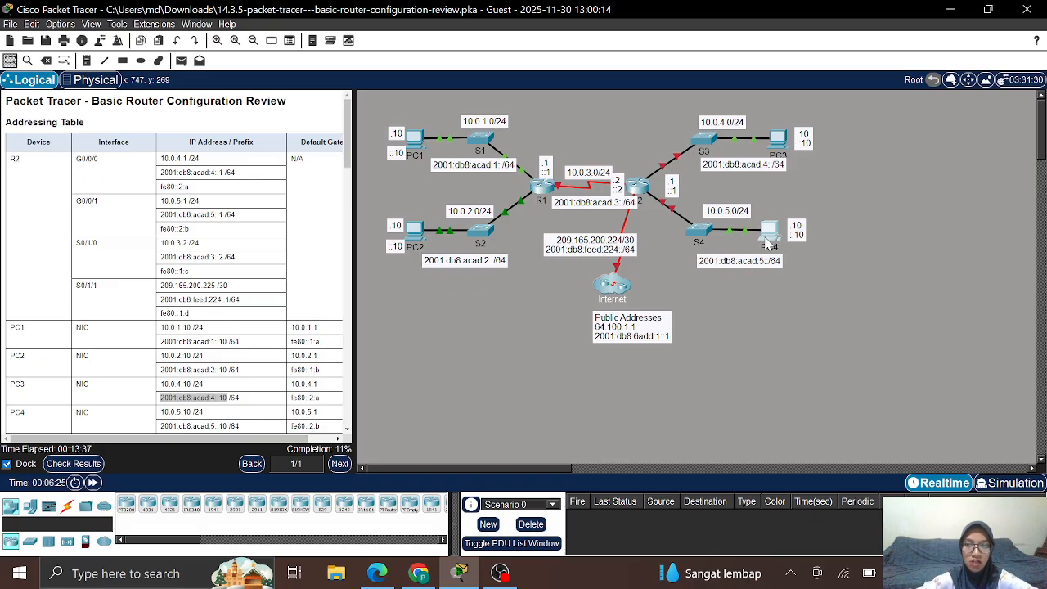
# Step: Open PC4's IP Configuration and enter the static IPv4 address 10.0.5.10
pyautogui.click(769, 237)
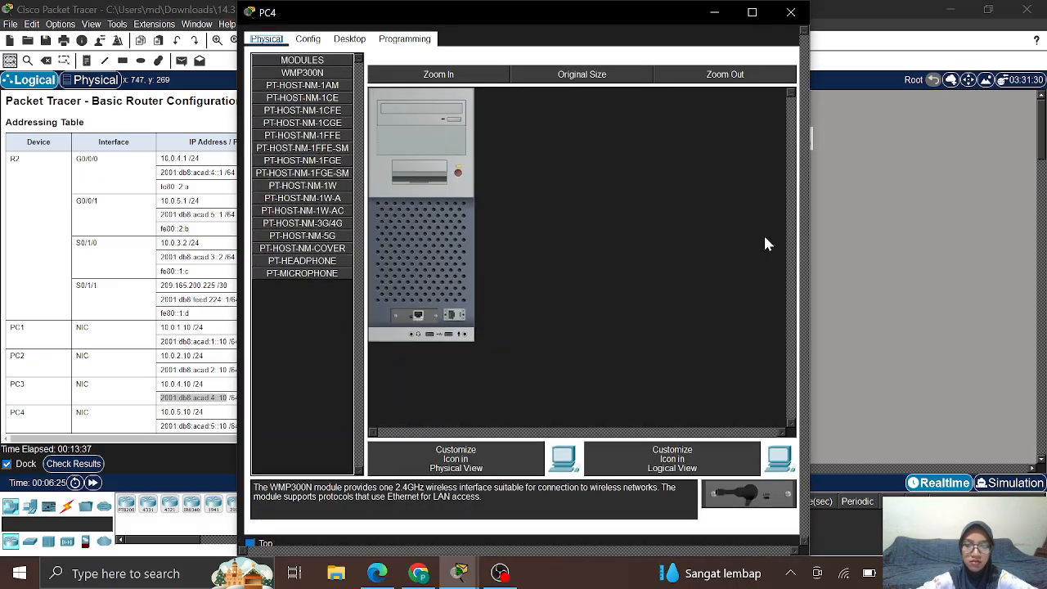
pyautogui.click(347, 41)
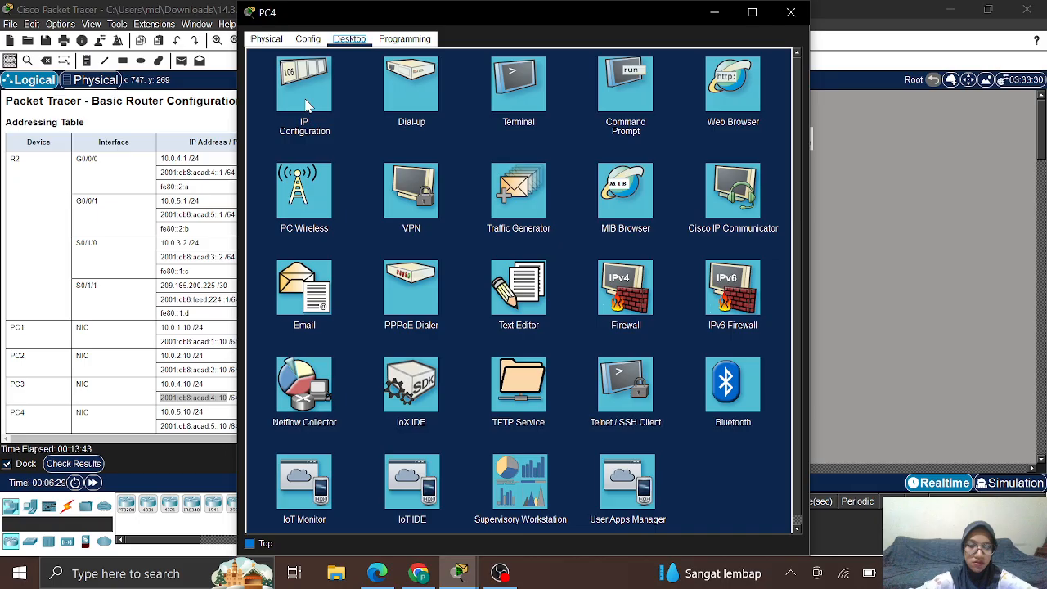
pyautogui.click(307, 105)
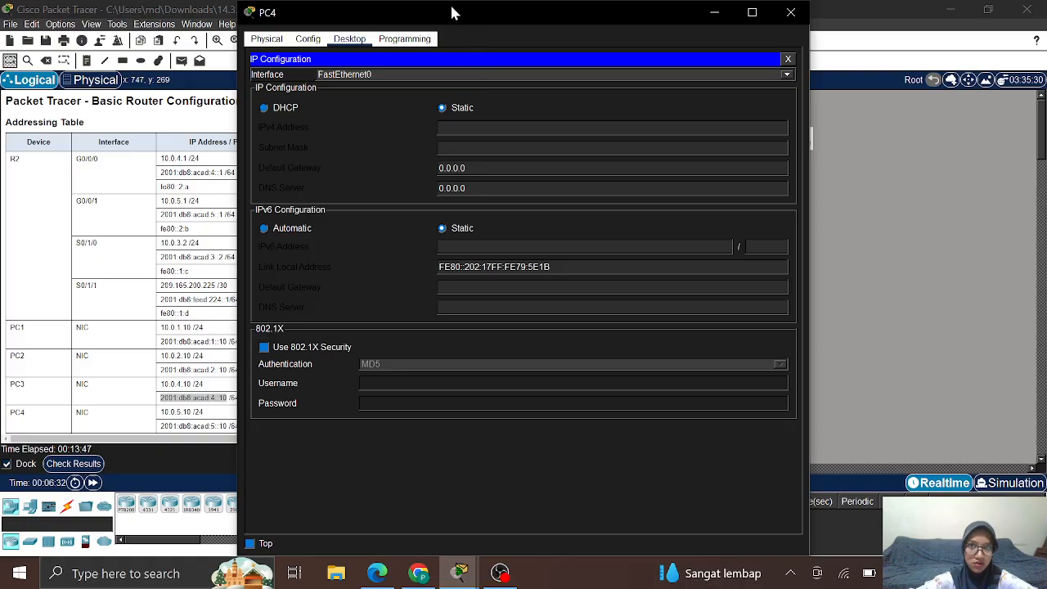
pyautogui.moveTo(459, 14); pyautogui.dragTo(598, 23)
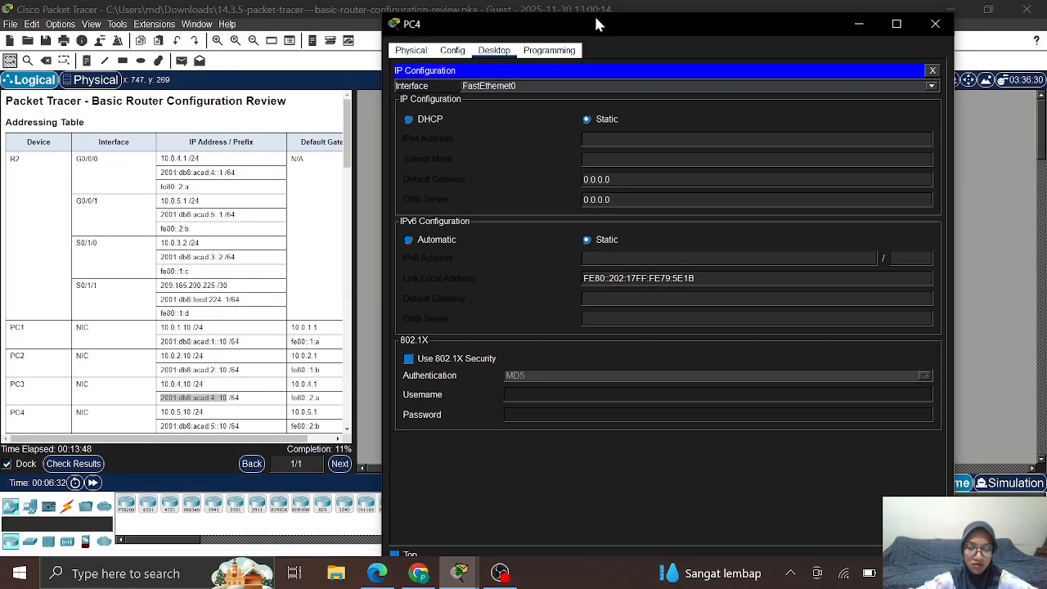
pyautogui.click(601, 142)
pyautogui.write('1')
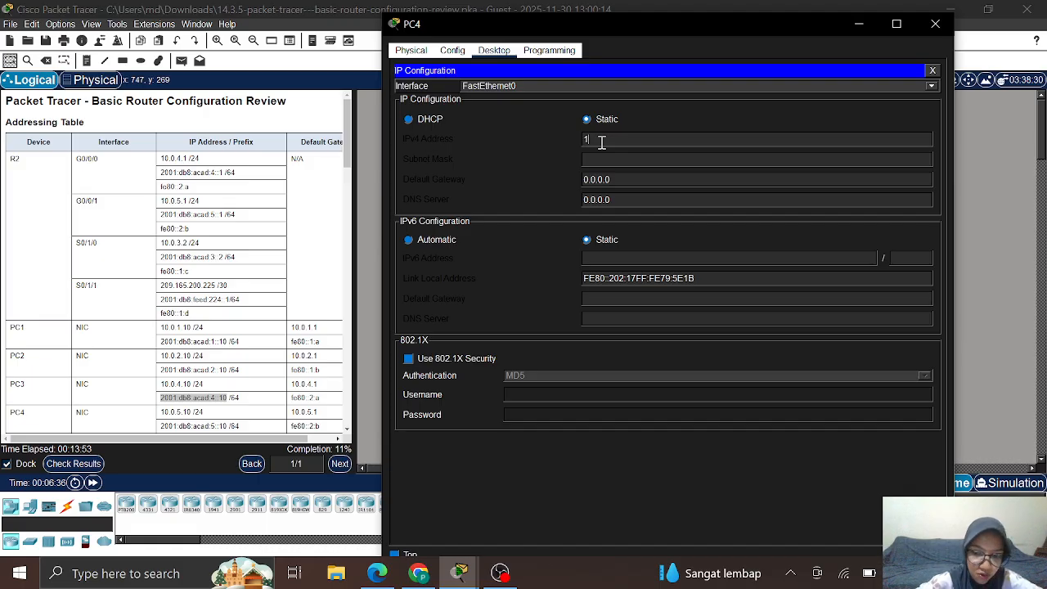
pyautogui.write('0.0')
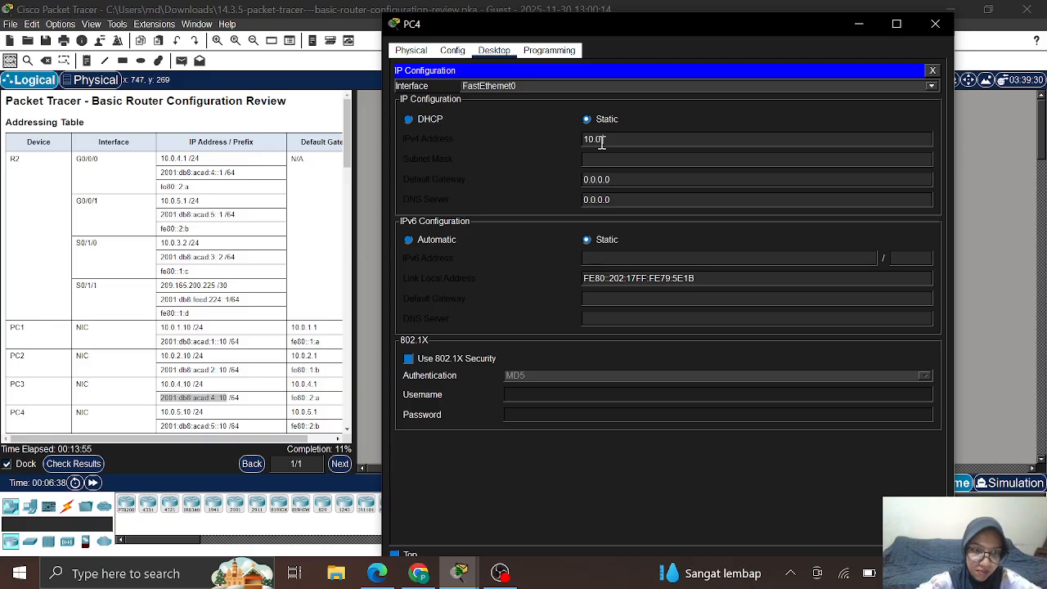
pyautogui.write('.5.10')
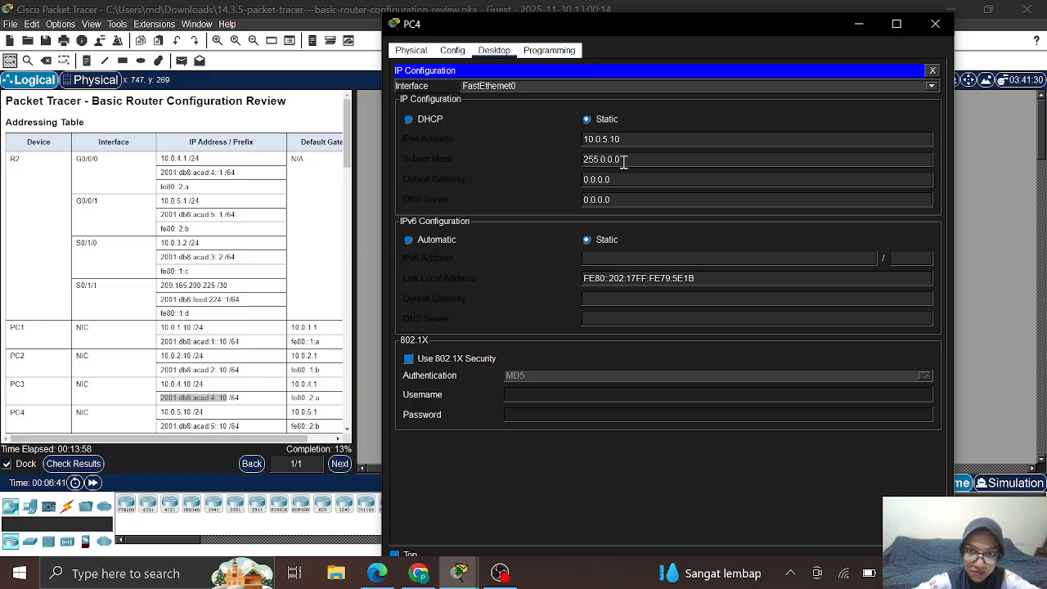
# Step: Set PC4's subnet mask to 255.255.255.0 and default gateway to 10.0.5.1
pyautogui.moveTo(631, 159); pyautogui.dragTo(602, 163)
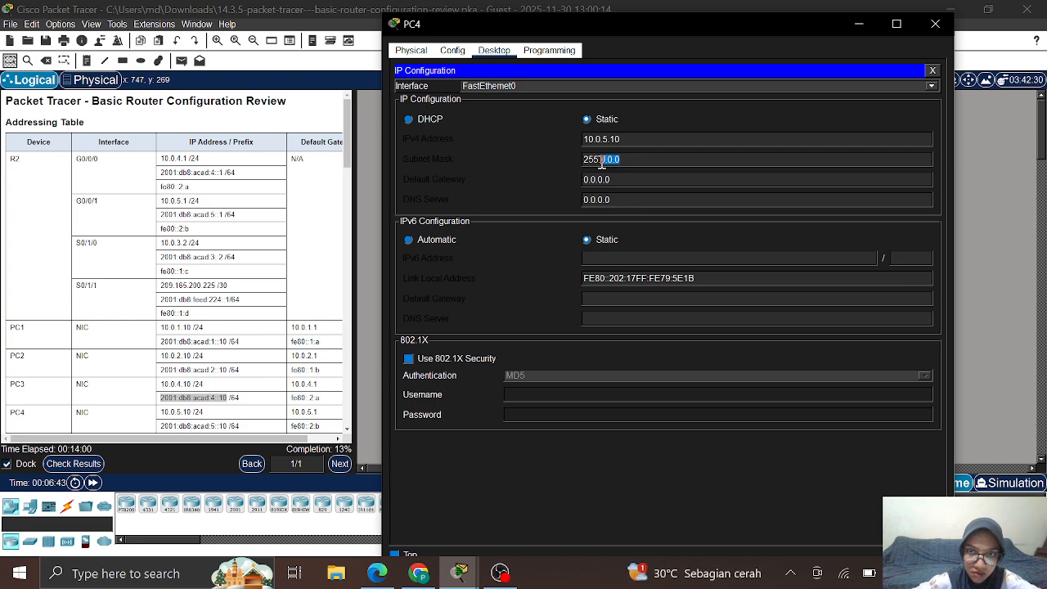
pyautogui.write('255.255')
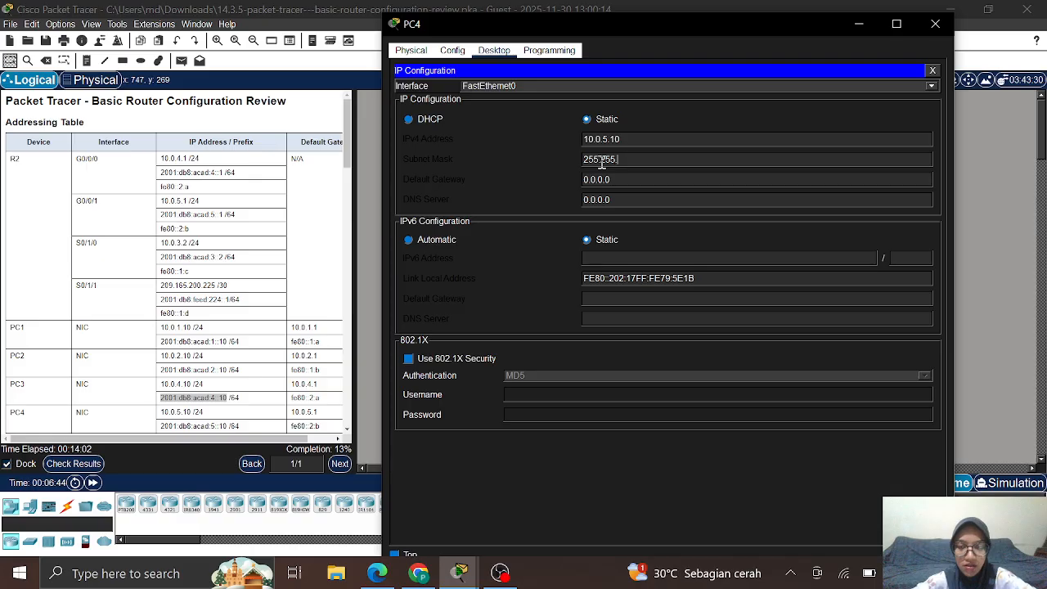
pyautogui.write('.2')
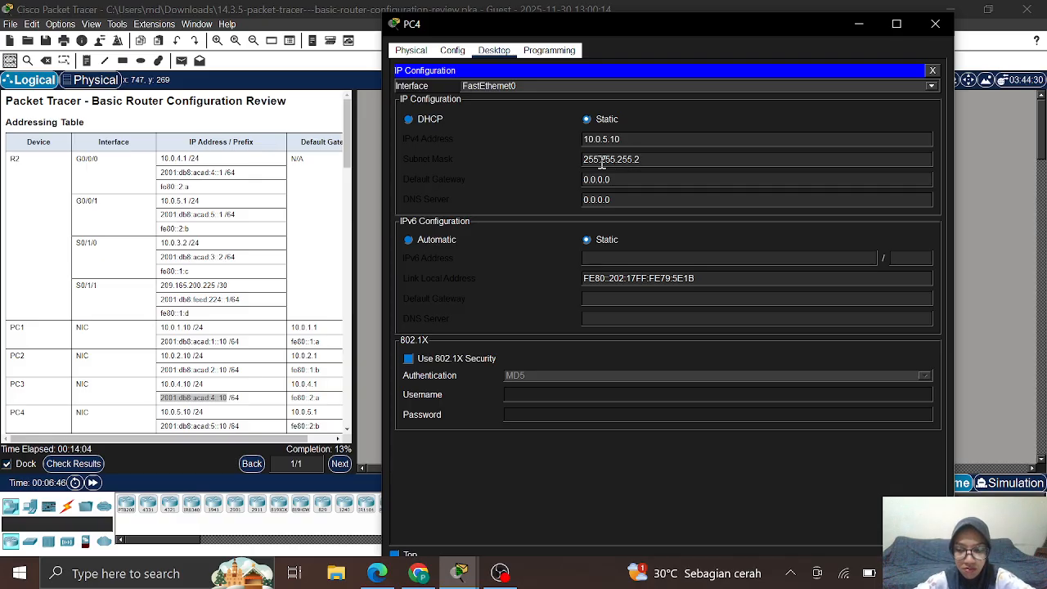
pyautogui.press('BackSpace')
pyautogui.write('0')
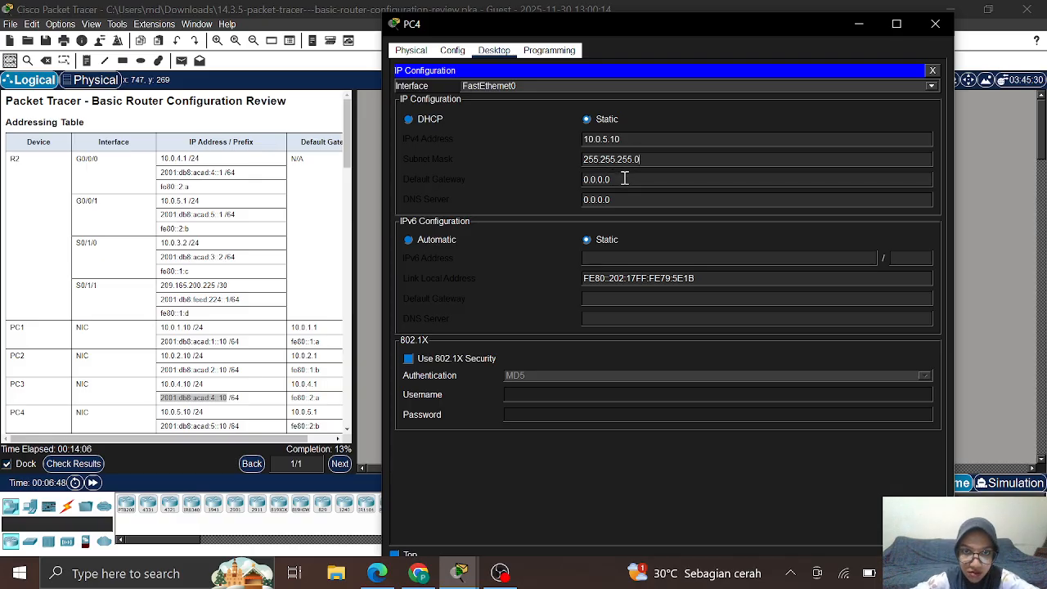
pyautogui.press('Tab')
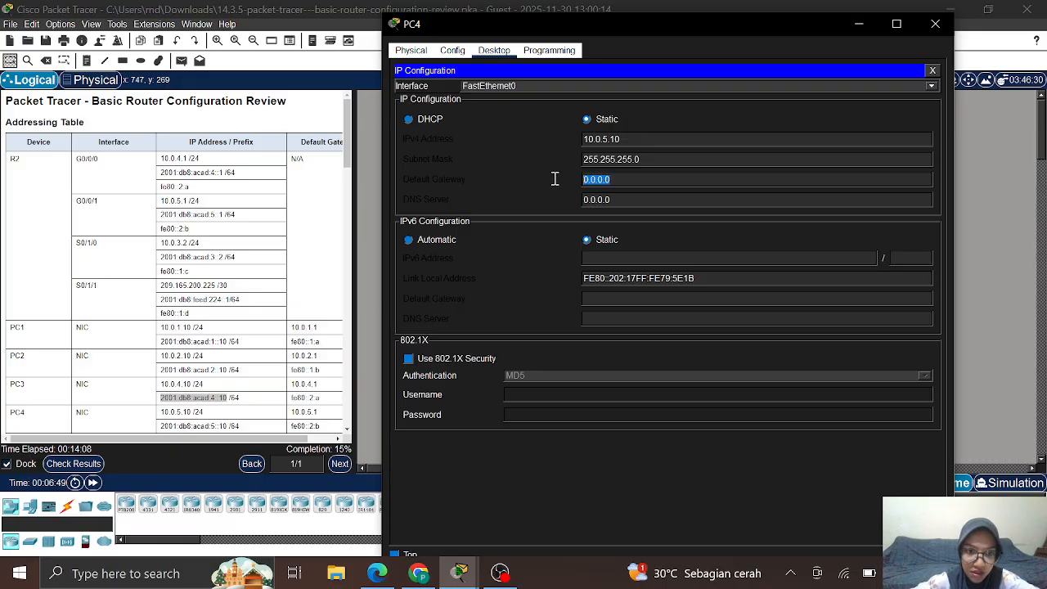
pyautogui.write('10.0')
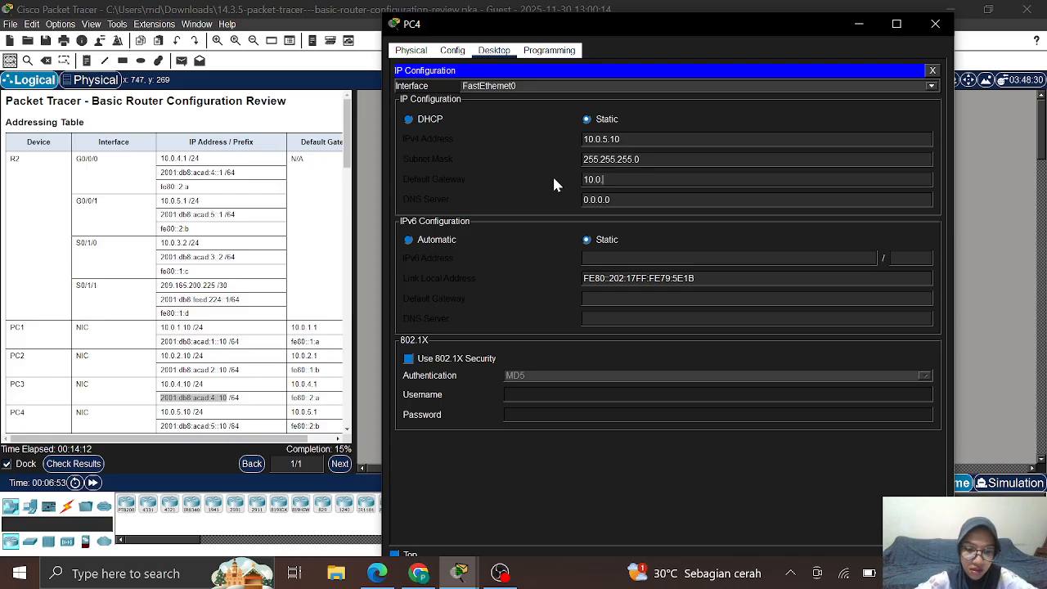
pyautogui.write('.5.1')
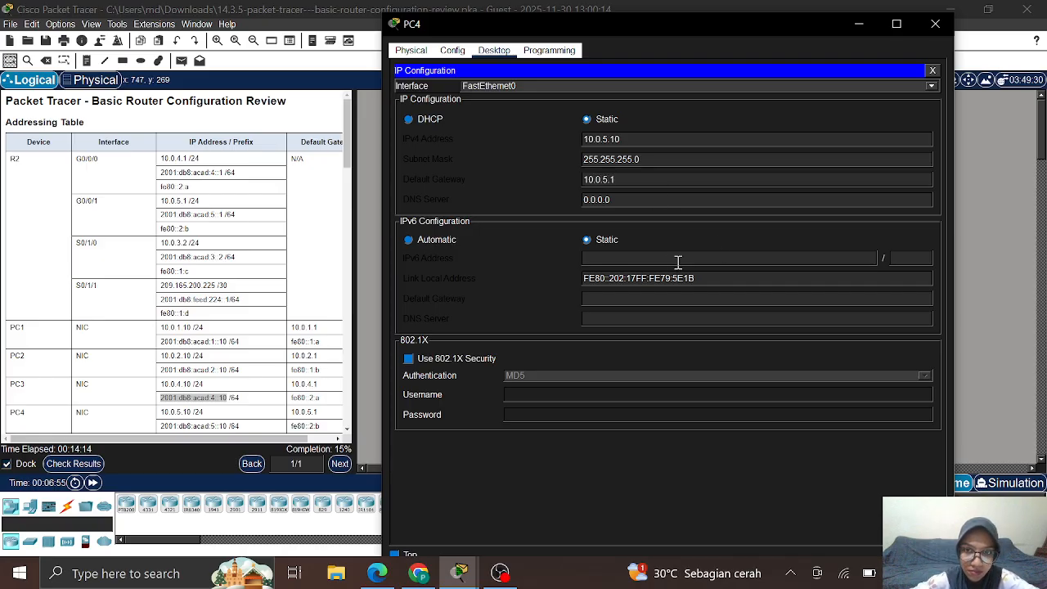
# Step: Copy 2001:db8:acad:5::10 from the table into PC4's IPv6 Address field with prefix /64
pyautogui.click(160, 432)
pyautogui.moveTo(161, 425); pyautogui.dragTo(228, 404)
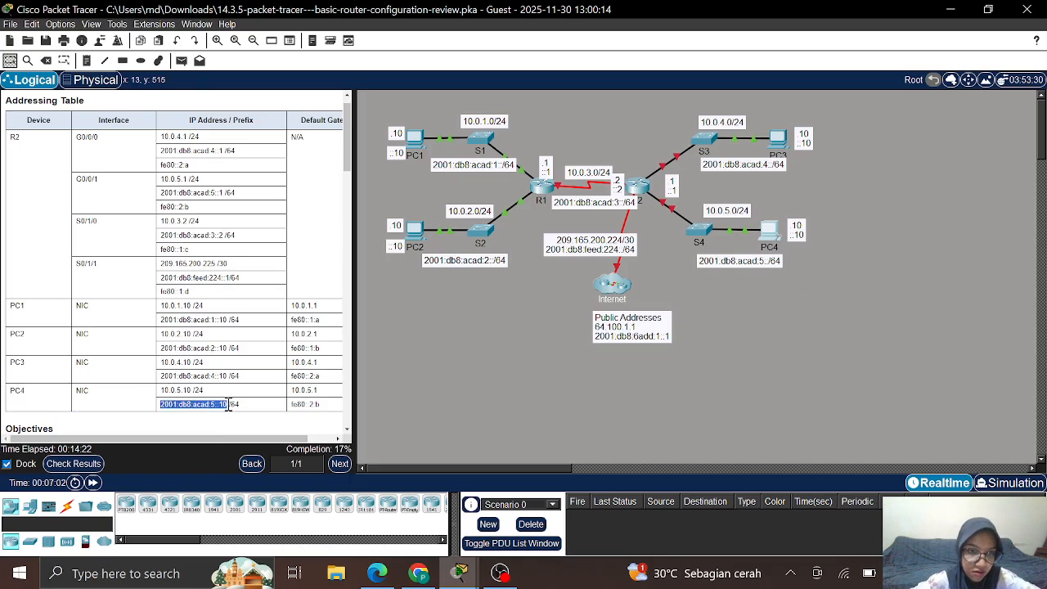
pyautogui.rightClick(228, 403)
pyautogui.click(247, 412)
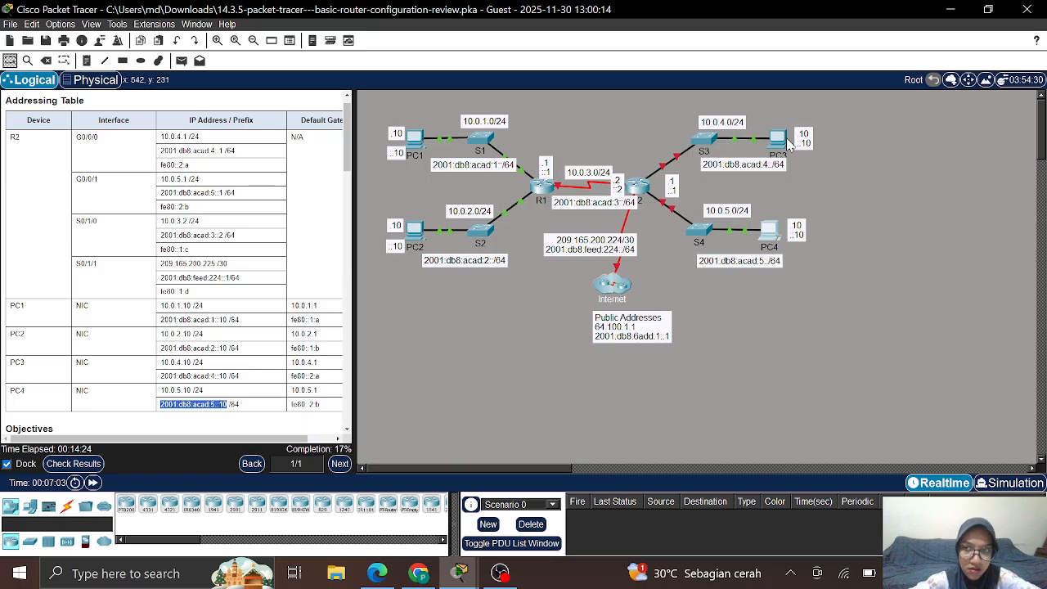
pyautogui.click(771, 235)
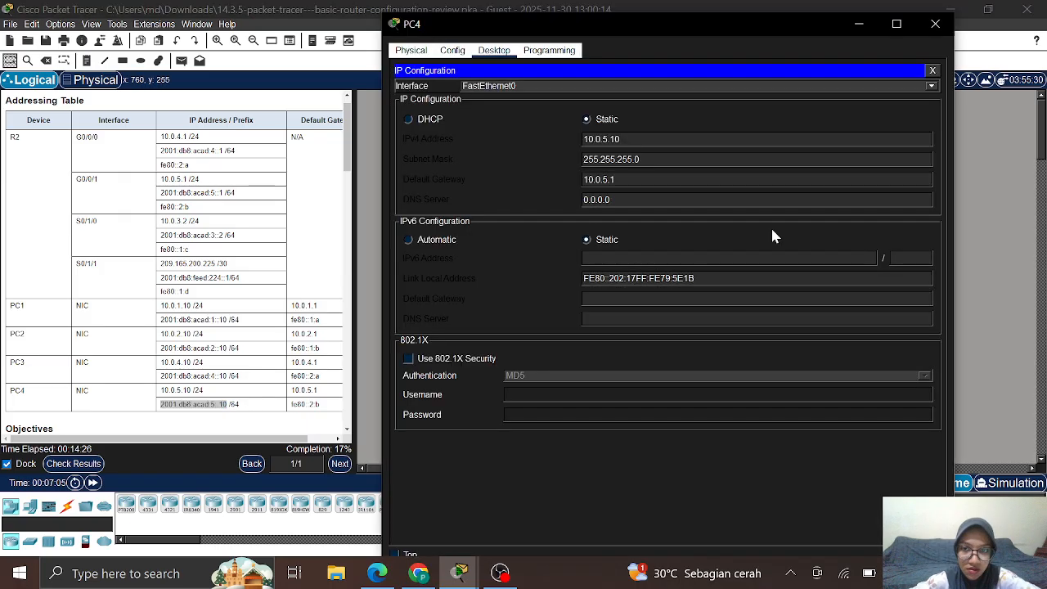
pyautogui.click(586, 257)
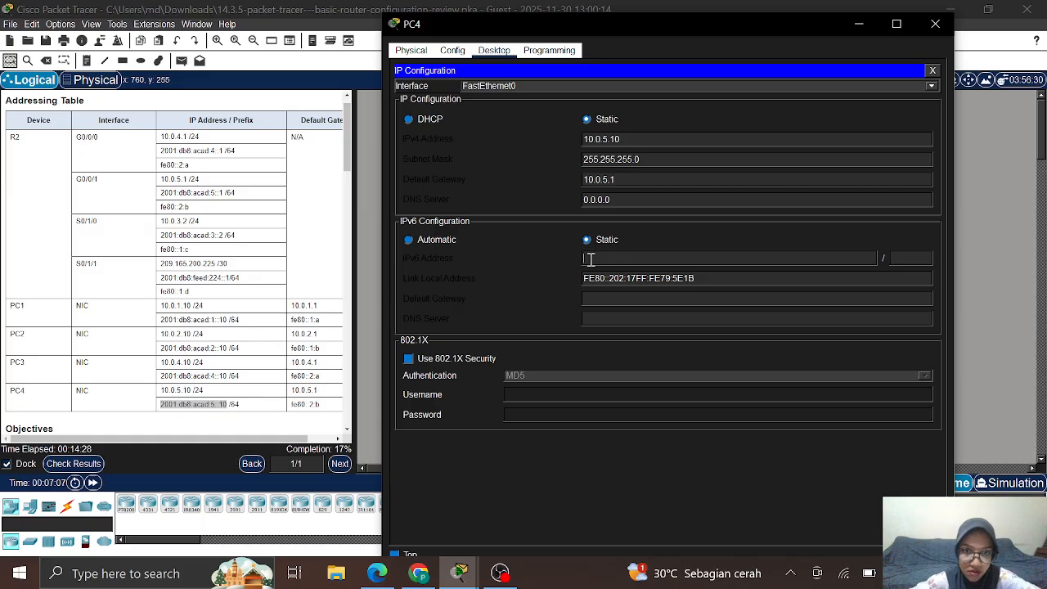
pyautogui.rightClick(590, 258)
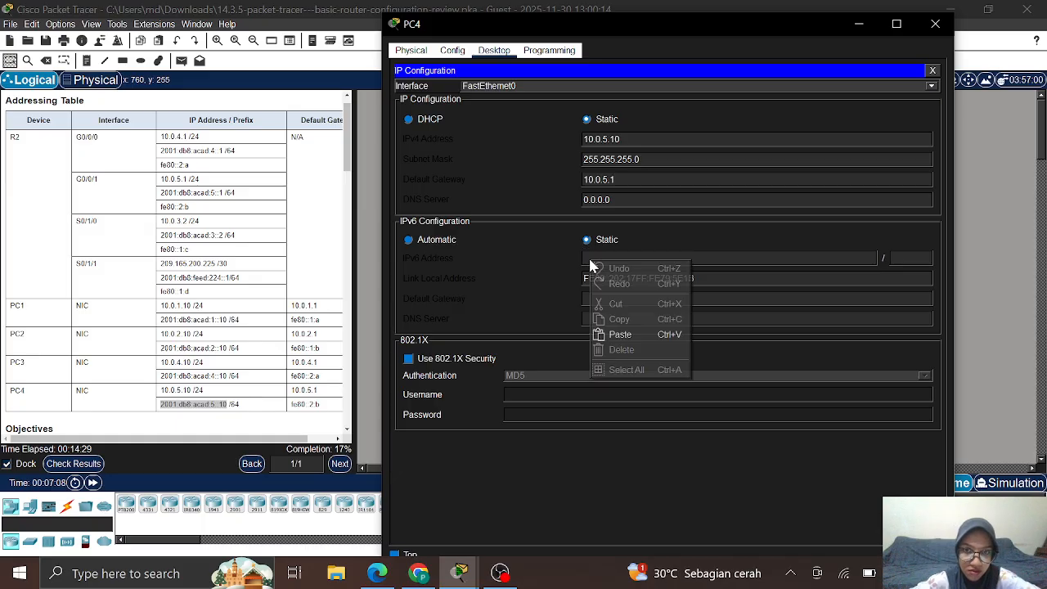
pyautogui.click(620, 334)
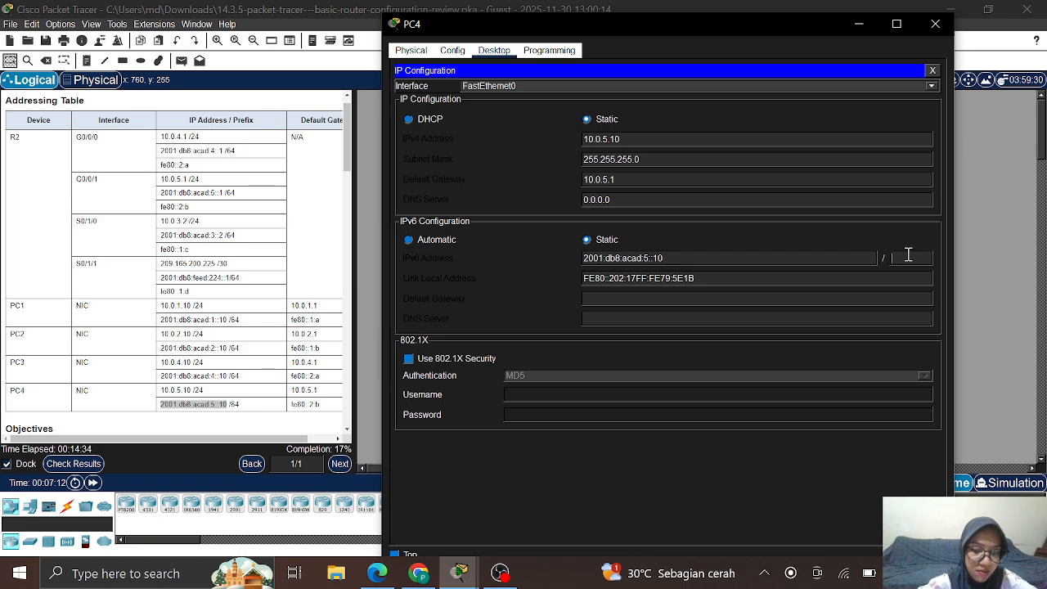
pyautogui.write('64')
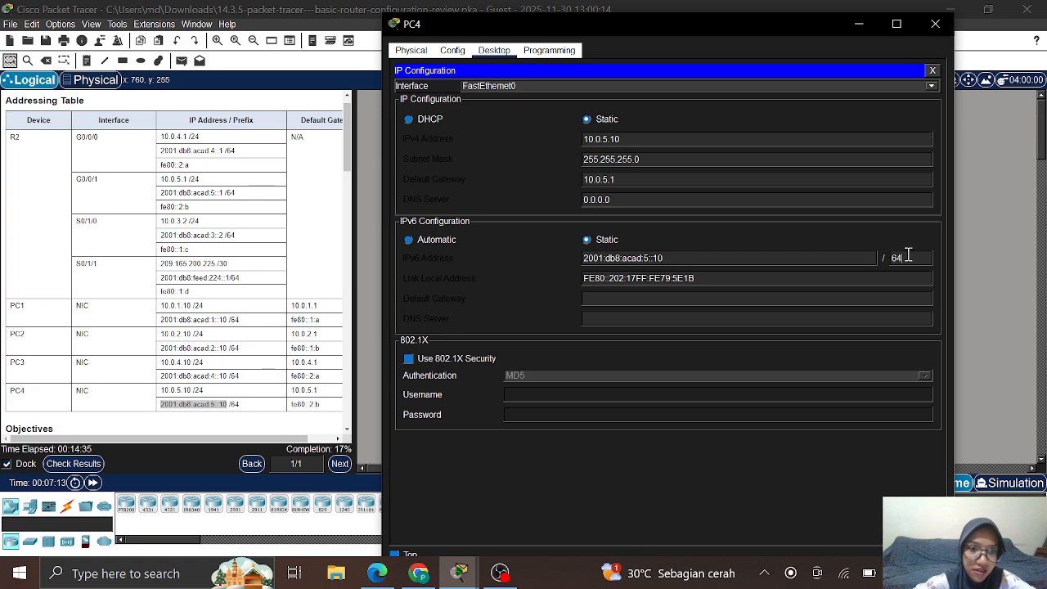
# Step: Set PC4's IPv6 default gateway to fe80::2:b and close its window
pyautogui.click(624, 299)
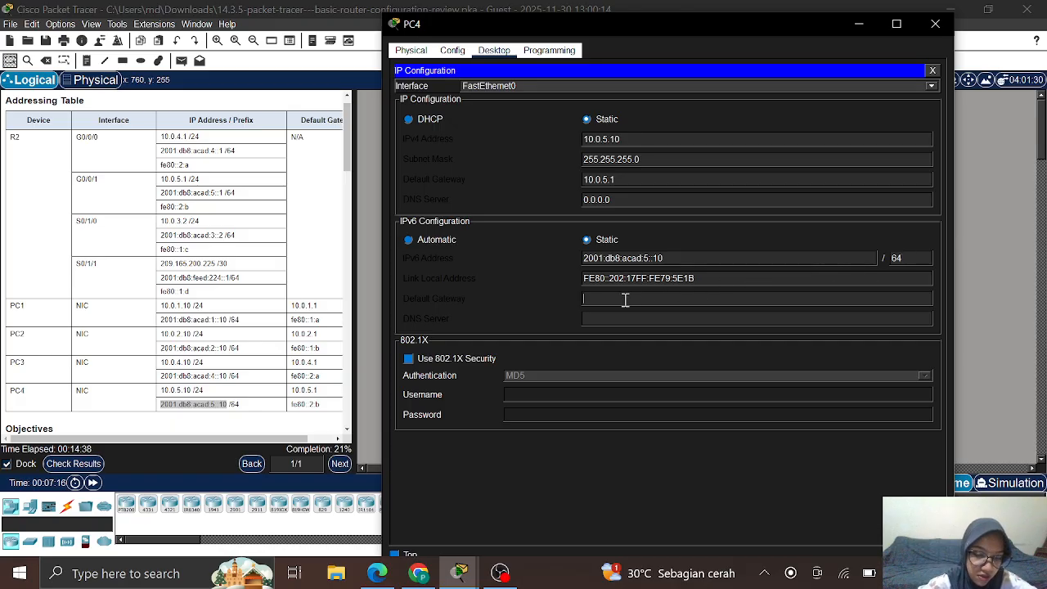
pyautogui.write('fe80')
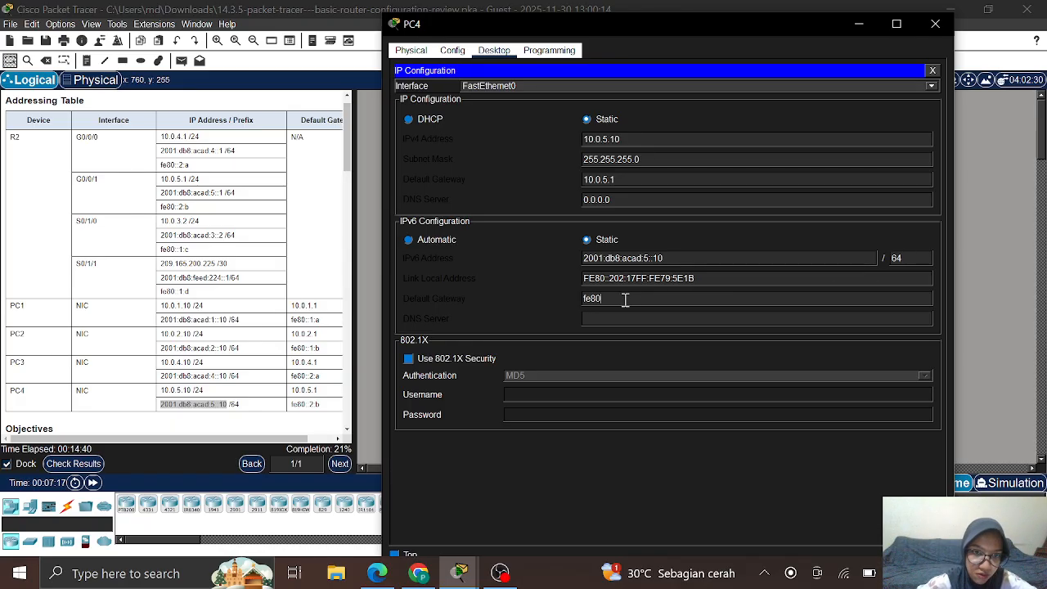
pyautogui.write(':')
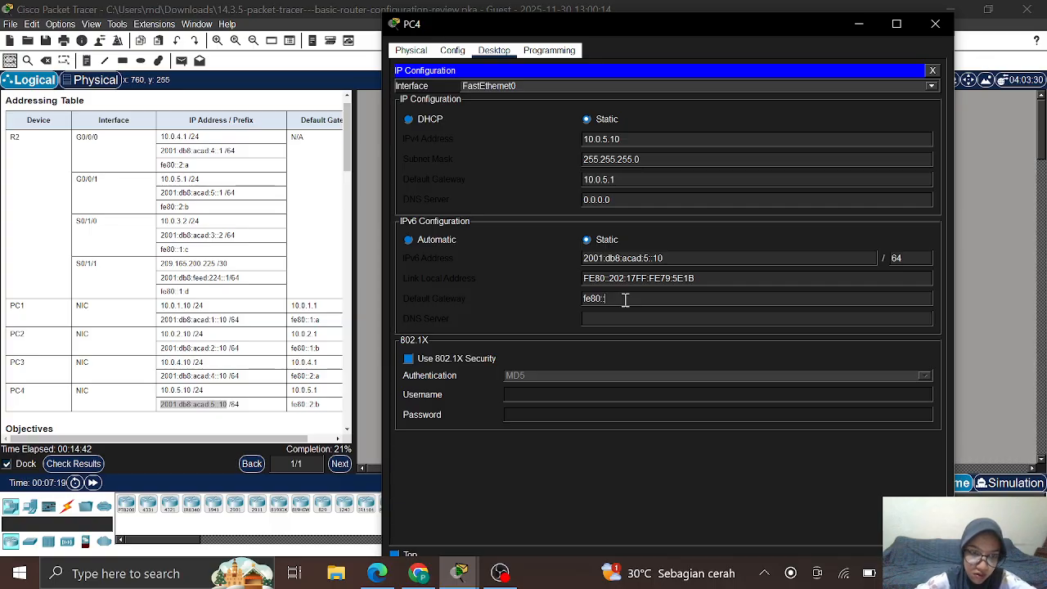
pyautogui.write(':2:')
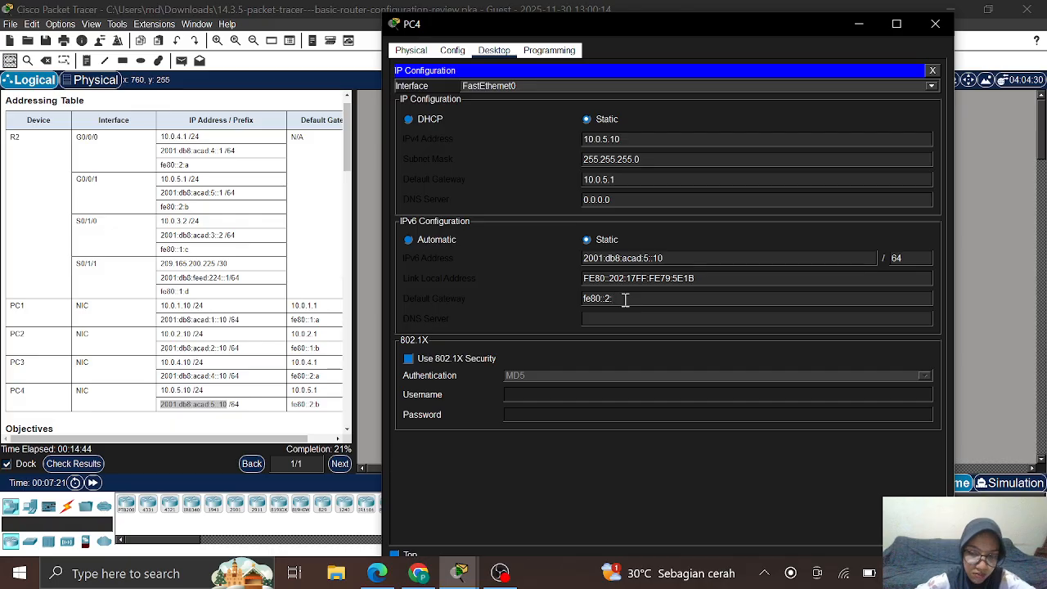
pyautogui.write('b')
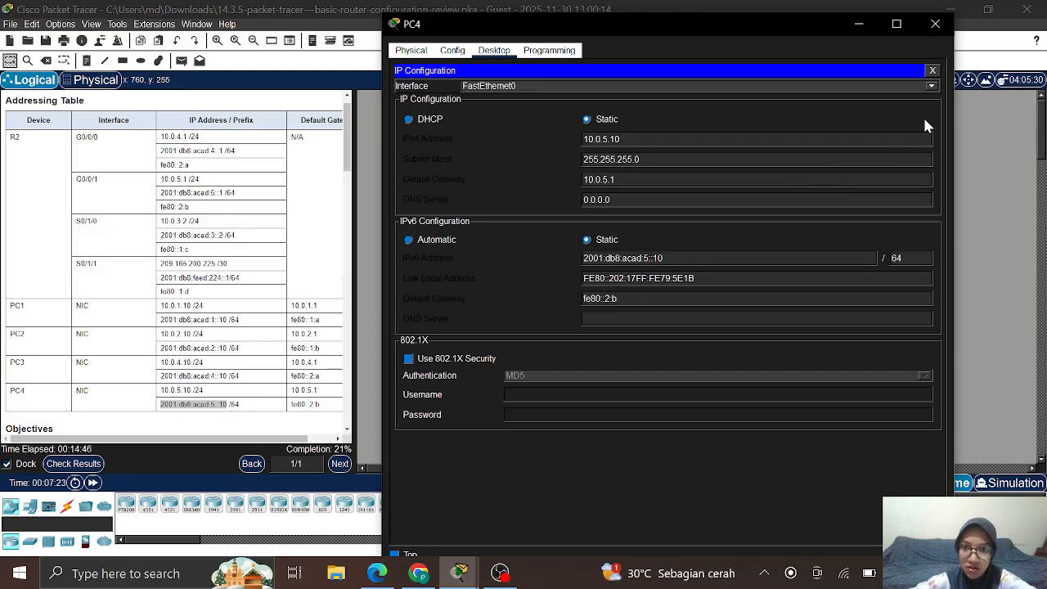
pyautogui.click(935, 27)
# Step: Open R2's CLI console and move its window beside the lab instructions
pyautogui.scroll(-10, 173, 367)
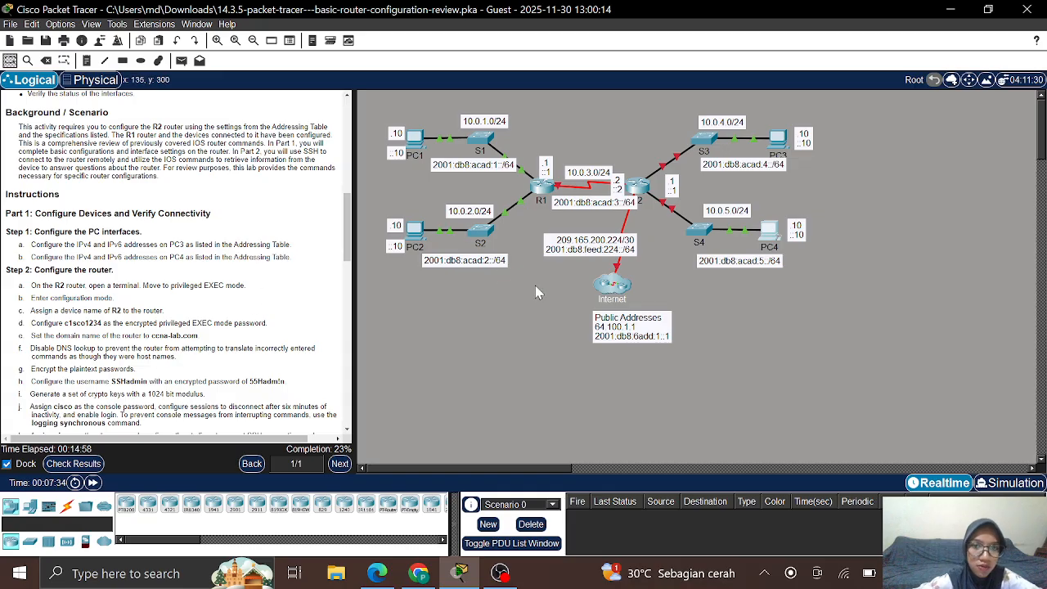
pyautogui.click(638, 186)
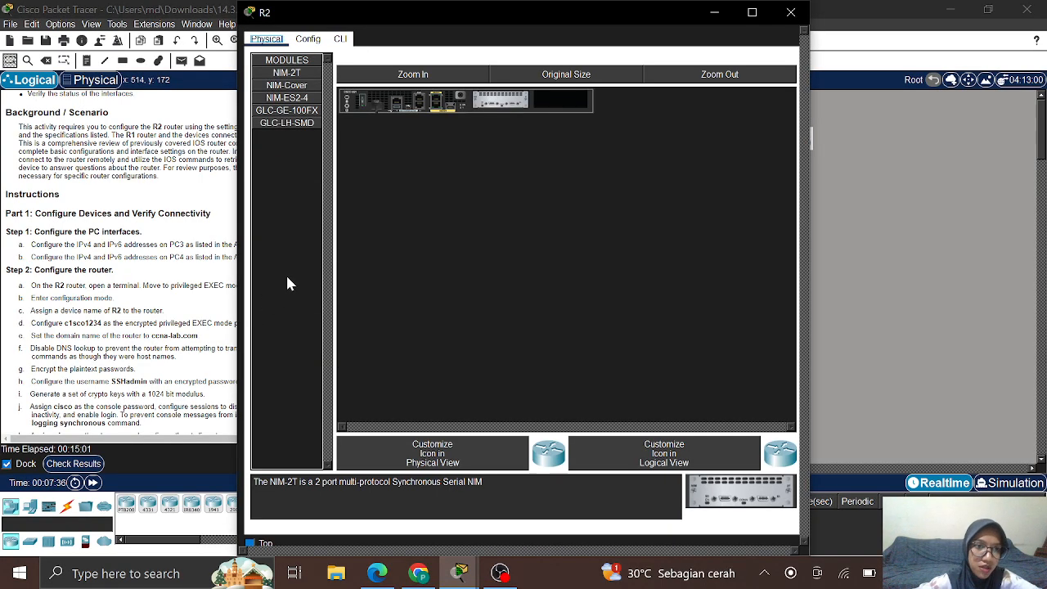
pyautogui.click(326, 39)
pyautogui.click(338, 39)
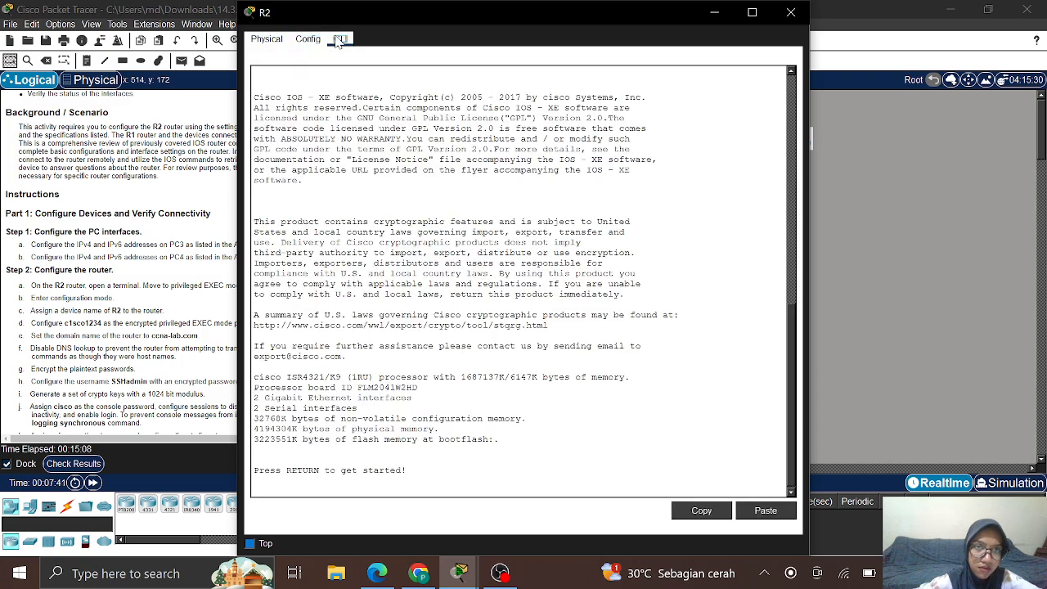
pyautogui.moveTo(416, 13); pyautogui.dragTo(578, 20)
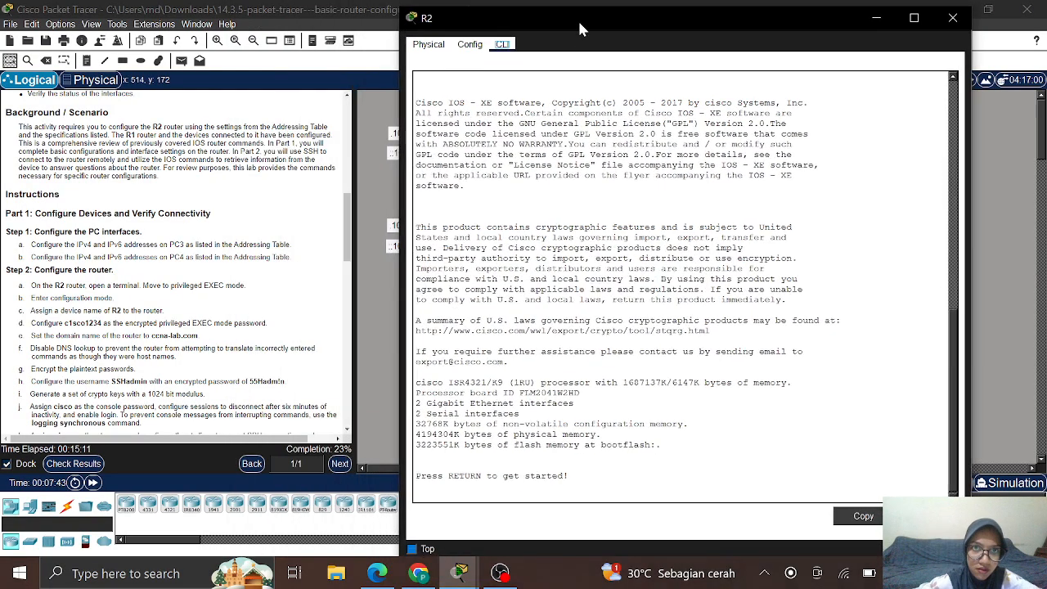
# Step: On R2's console, enter privileged EXEC with enable, then global configuration with config t
pyautogui.click(440, 495)
pyautogui.press('Return')
pyautogui.press('Return')
pyautogui.press('Return')
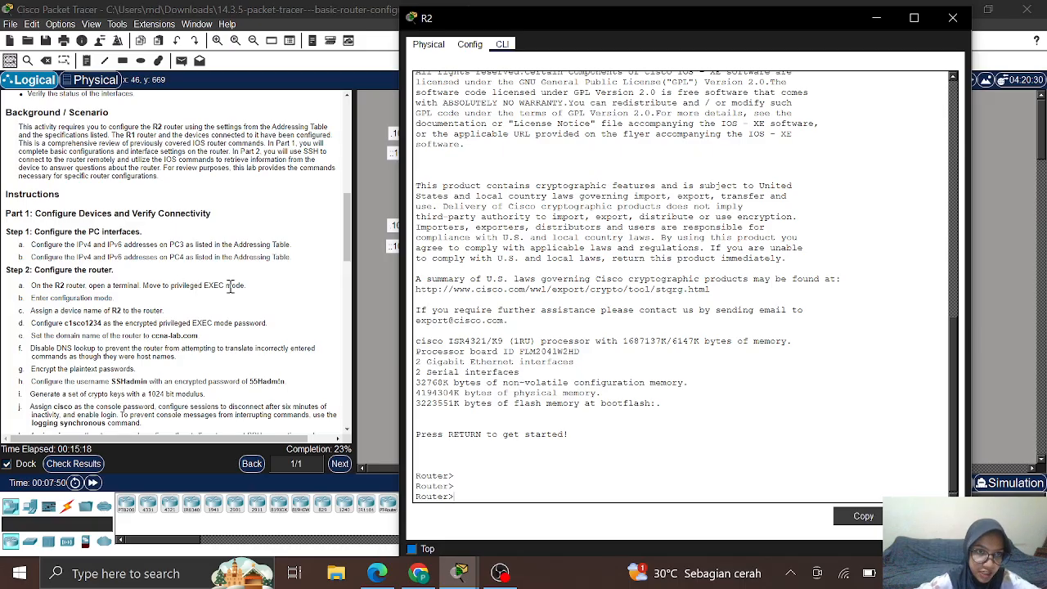
pyautogui.write('ena')
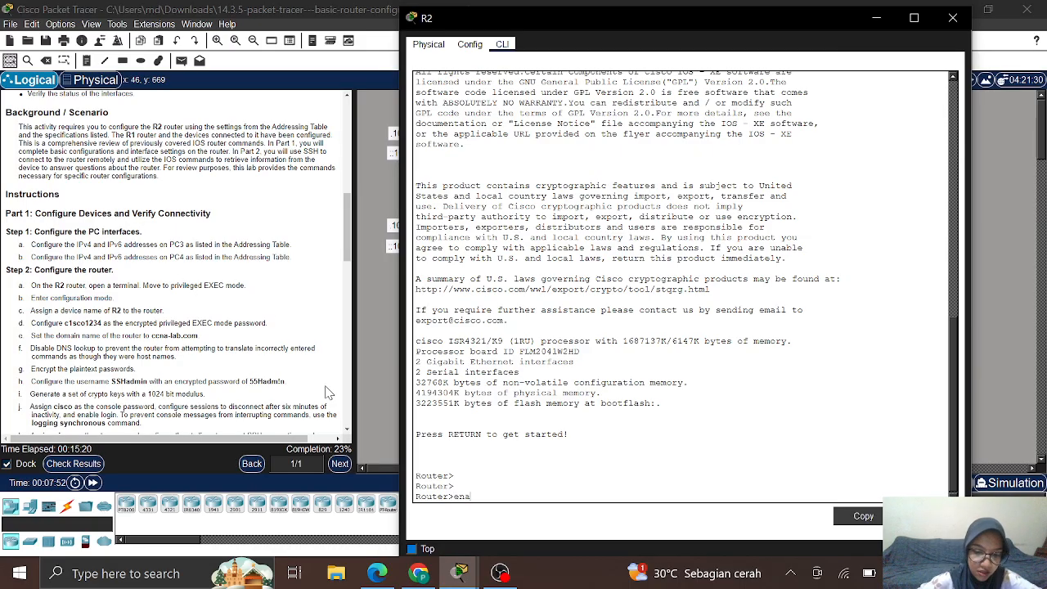
pyautogui.write('ble')
pyautogui.press('Return')
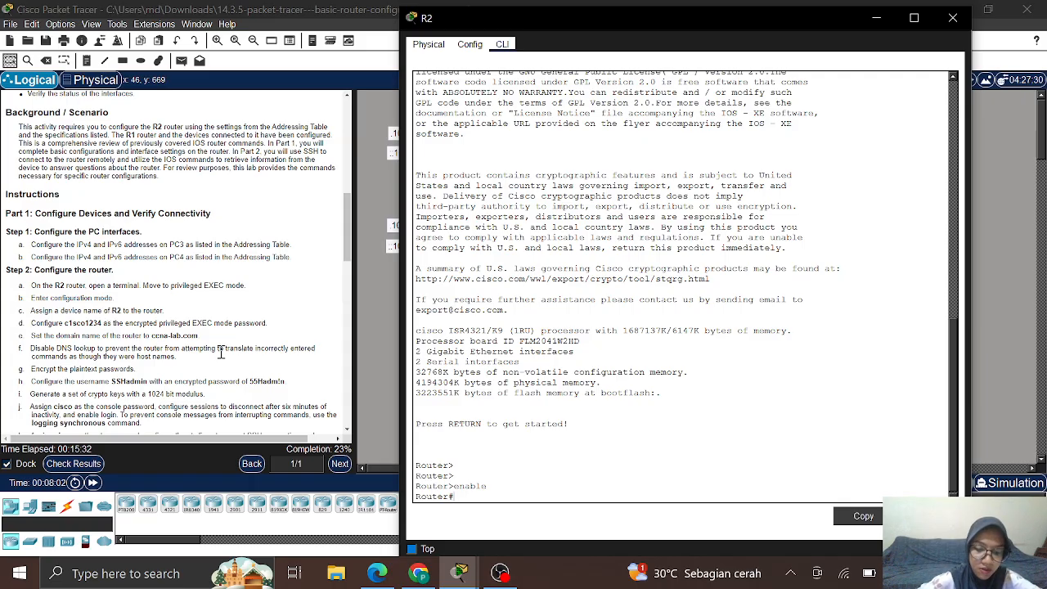
pyautogui.write('nfig t')
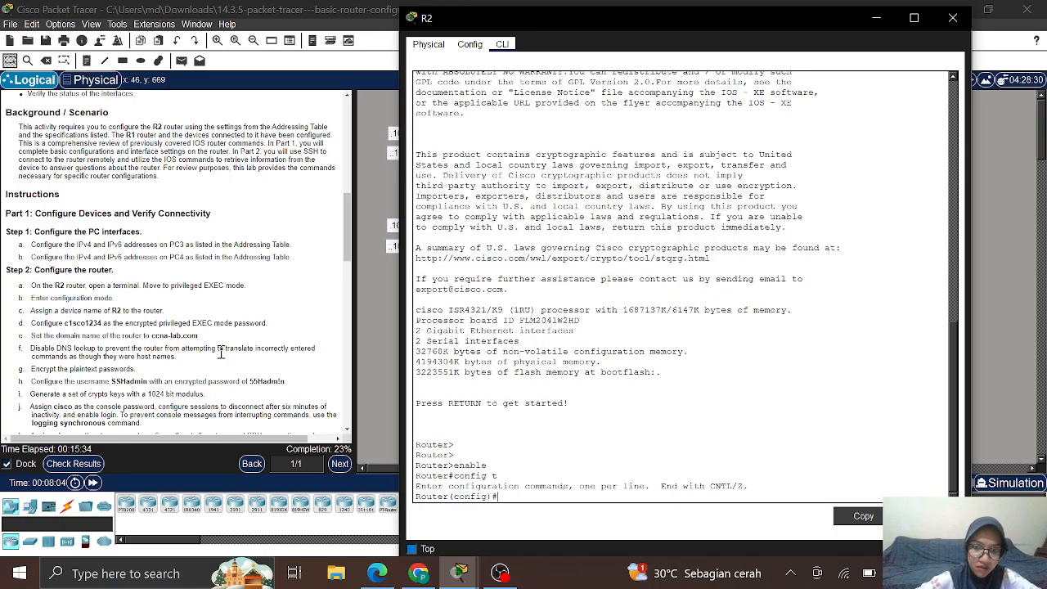
pyautogui.press('Return')
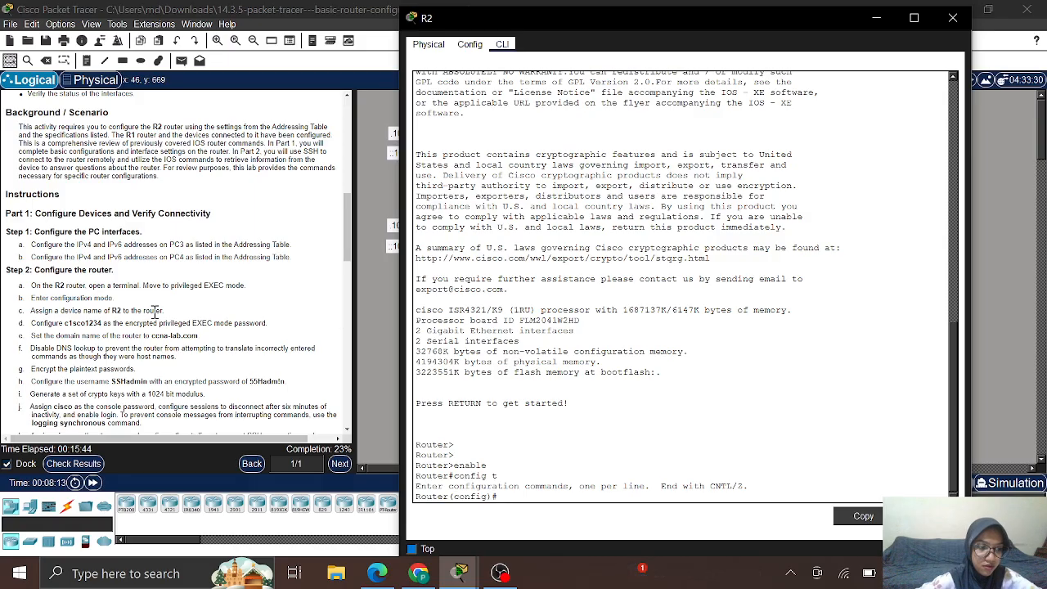
# Step: Rename the router to R2 with the hostname command
pyautogui.write('hos')
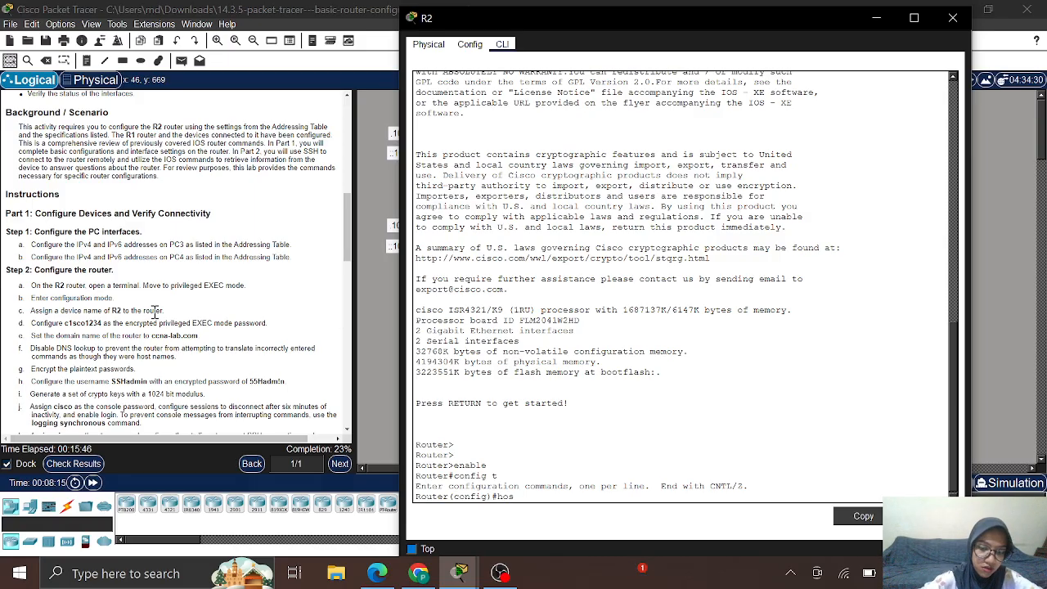
pyautogui.write('tname R2')
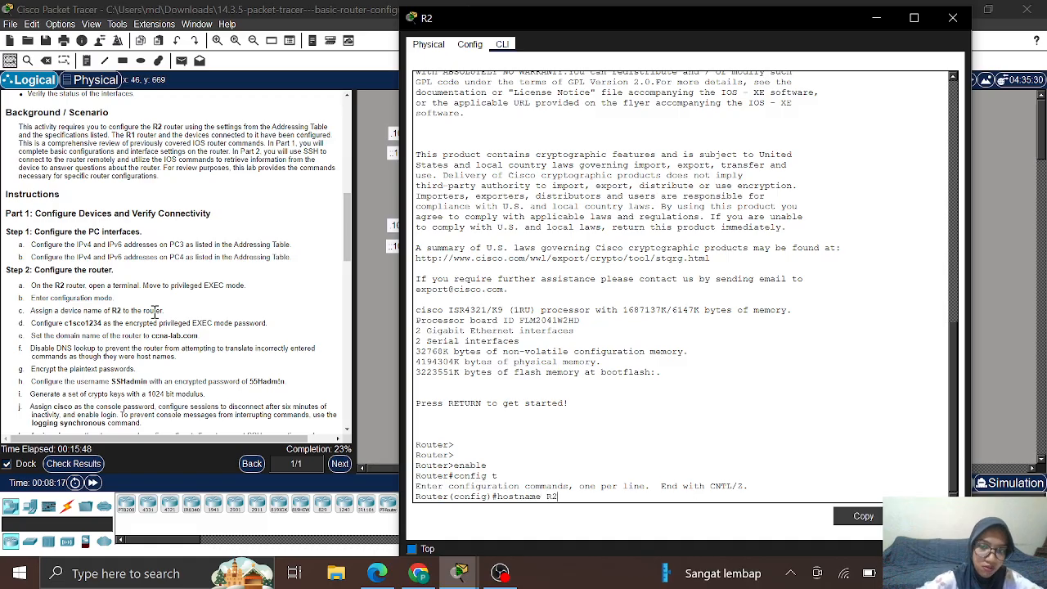
pyautogui.press('Return')
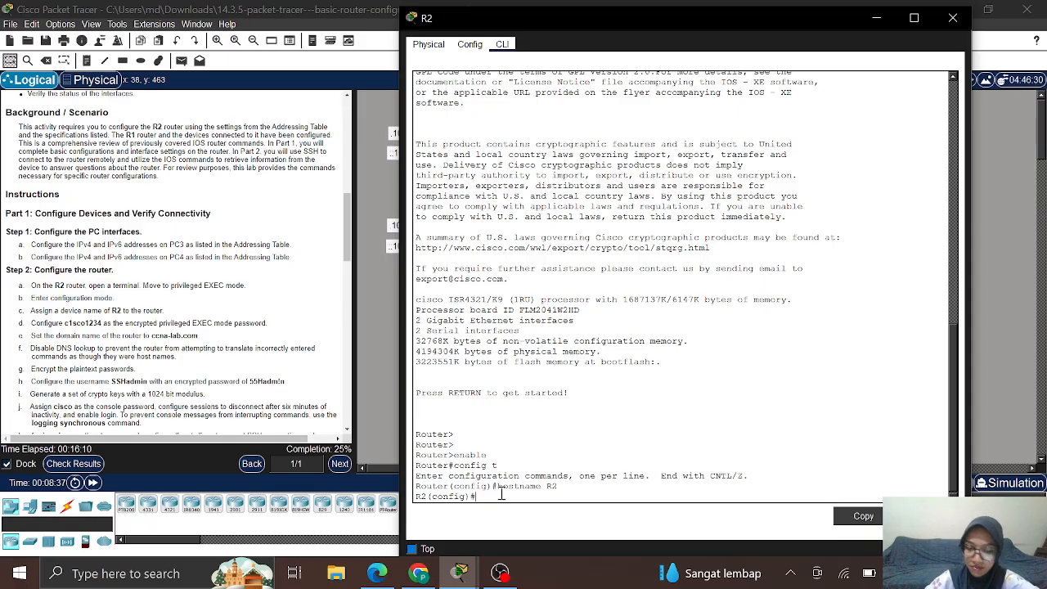
# Step: Set an encrypted enable secret password and the domain name ccna-lab.com
pyautogui.write('enable se')
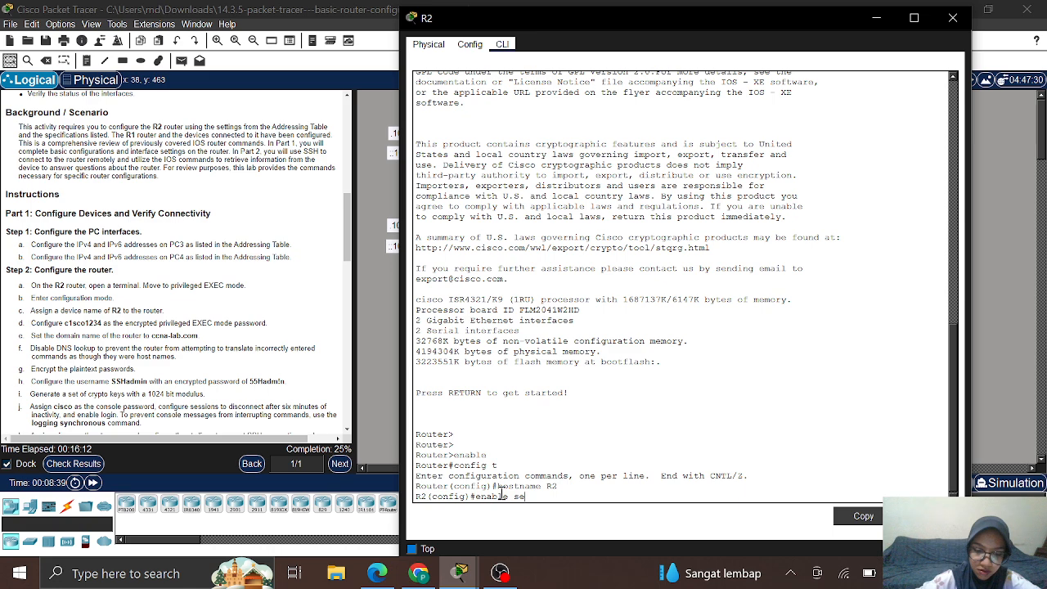
pyautogui.write('cret c')
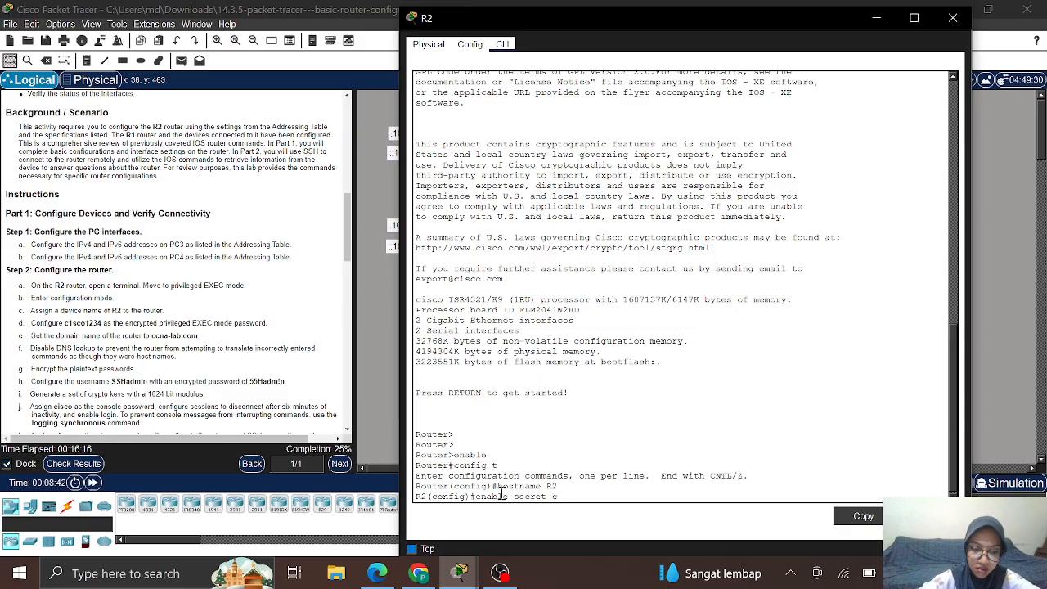
pyautogui.write('i')
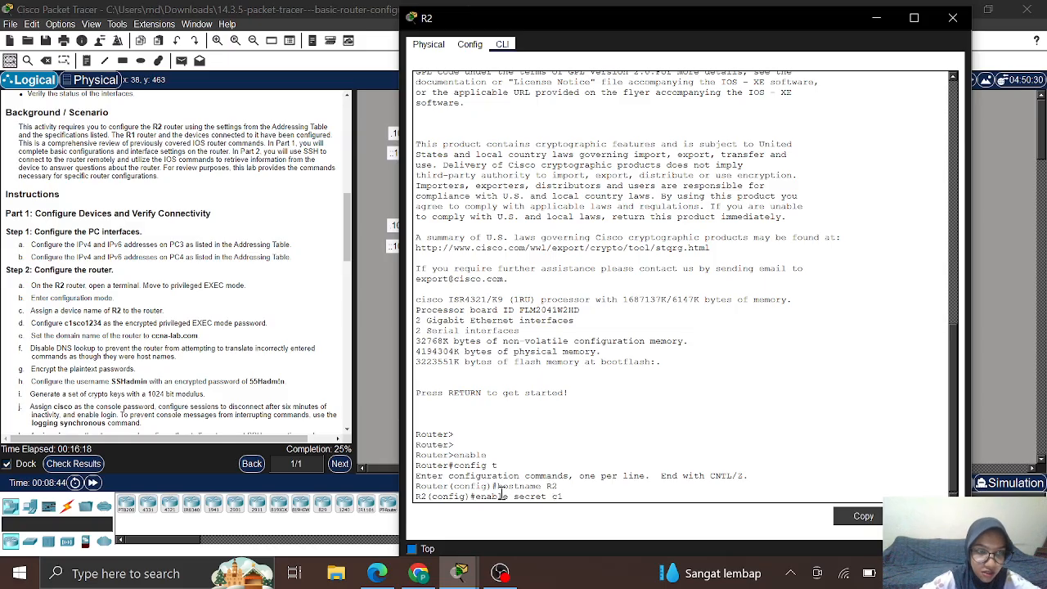
pyautogui.write('sco1234')
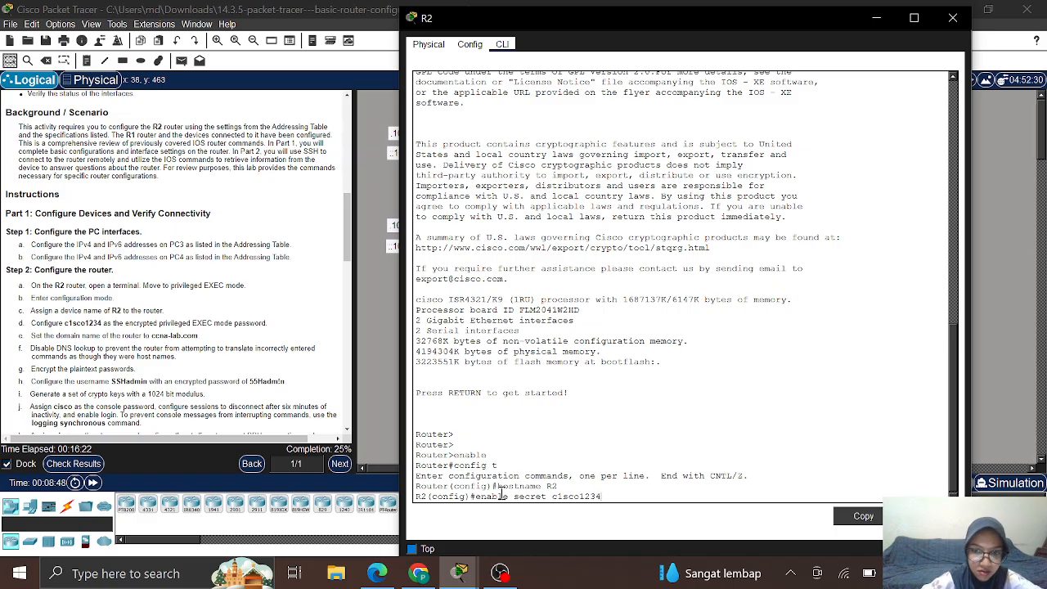
pyautogui.press('Return')
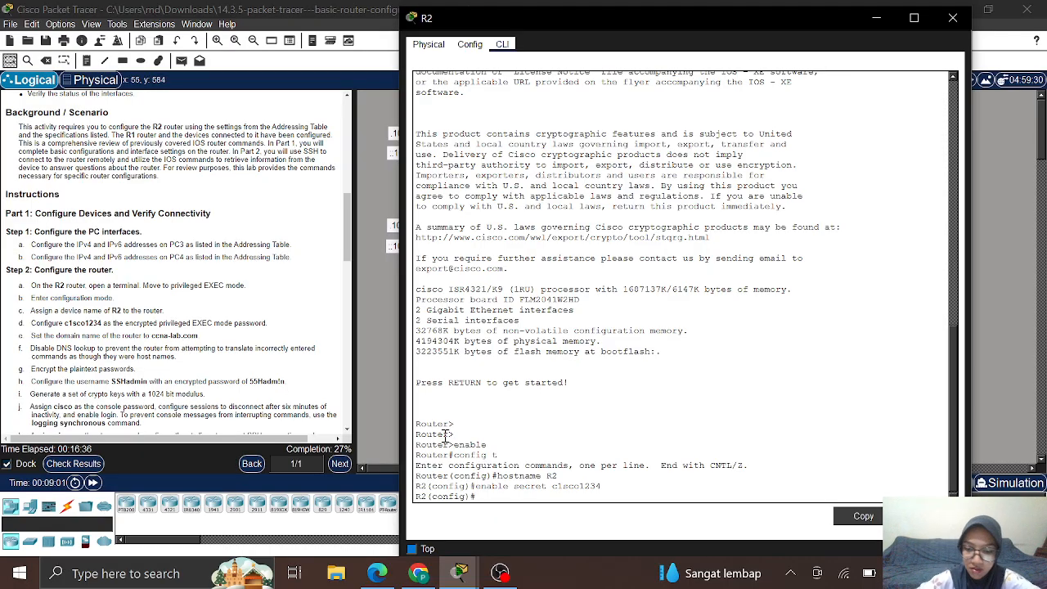
pyautogui.write('ip domai')
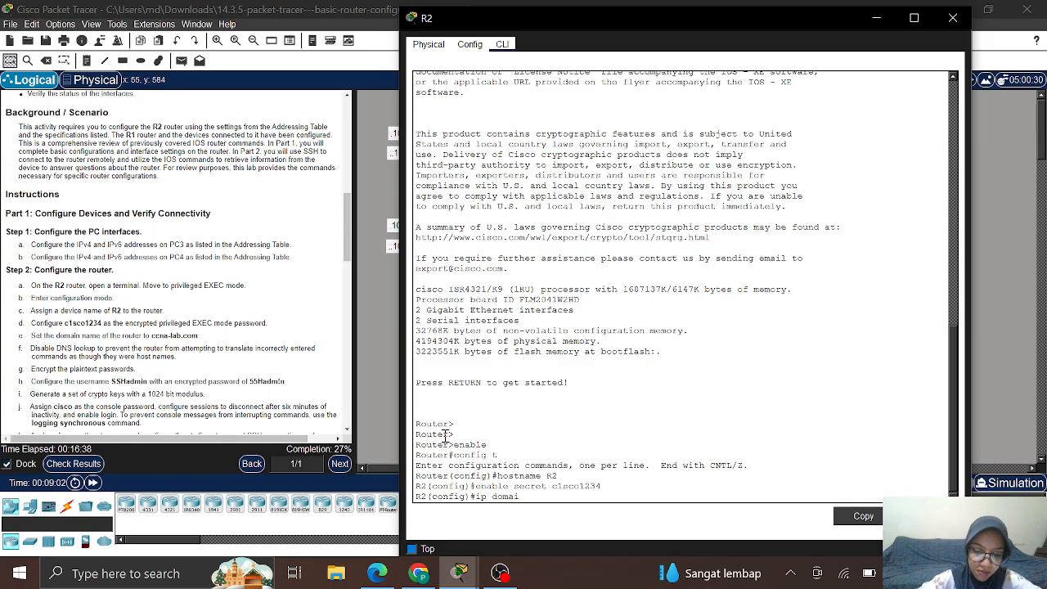
pyautogui.write('n')
pyautogui.write('-n')
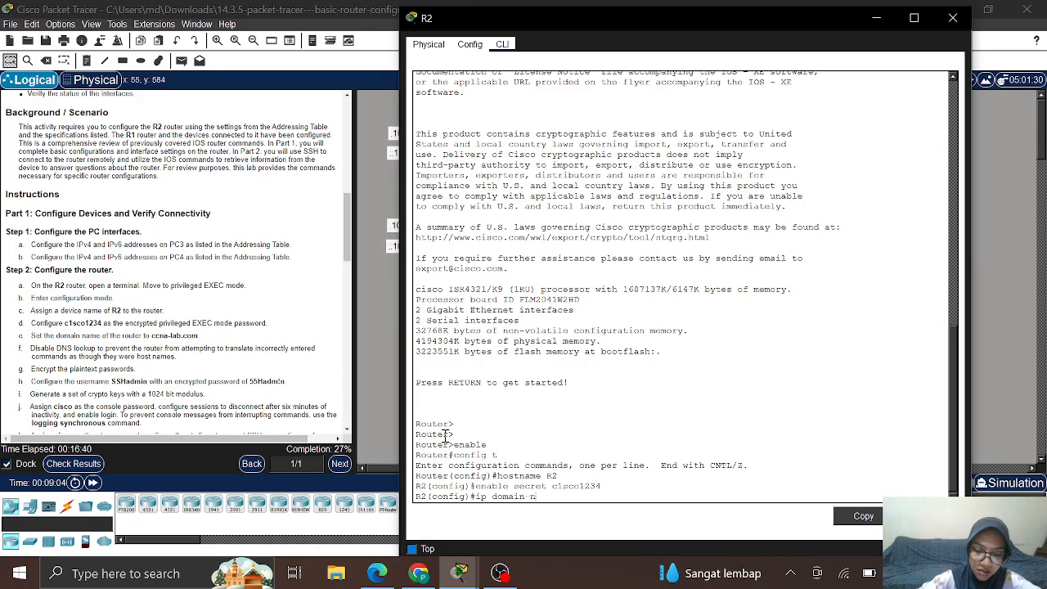
pyautogui.write('ame ccna')
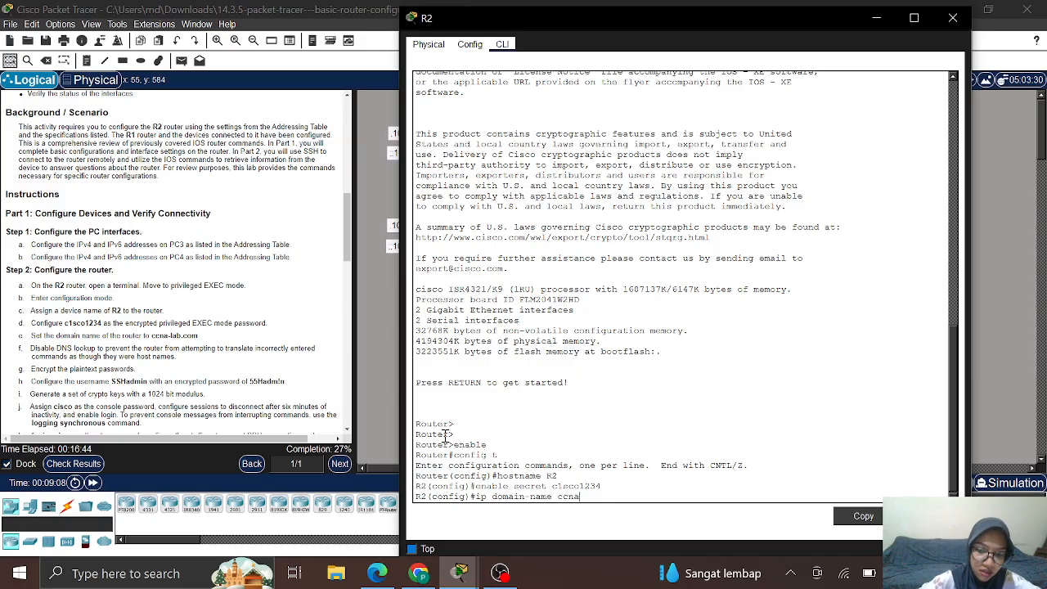
pyautogui.write('-la')
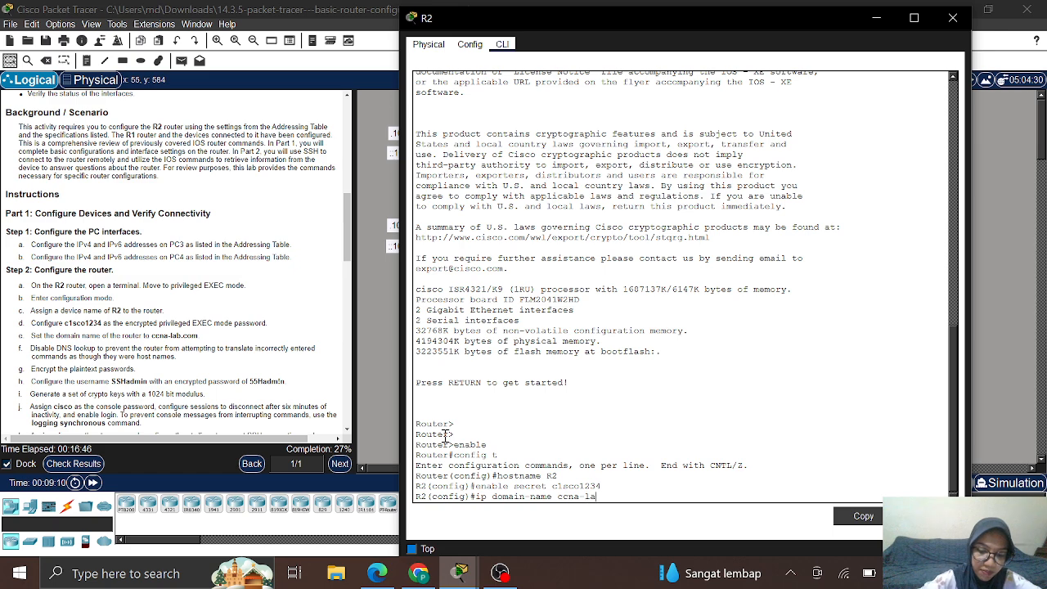
pyautogui.write('b.com')
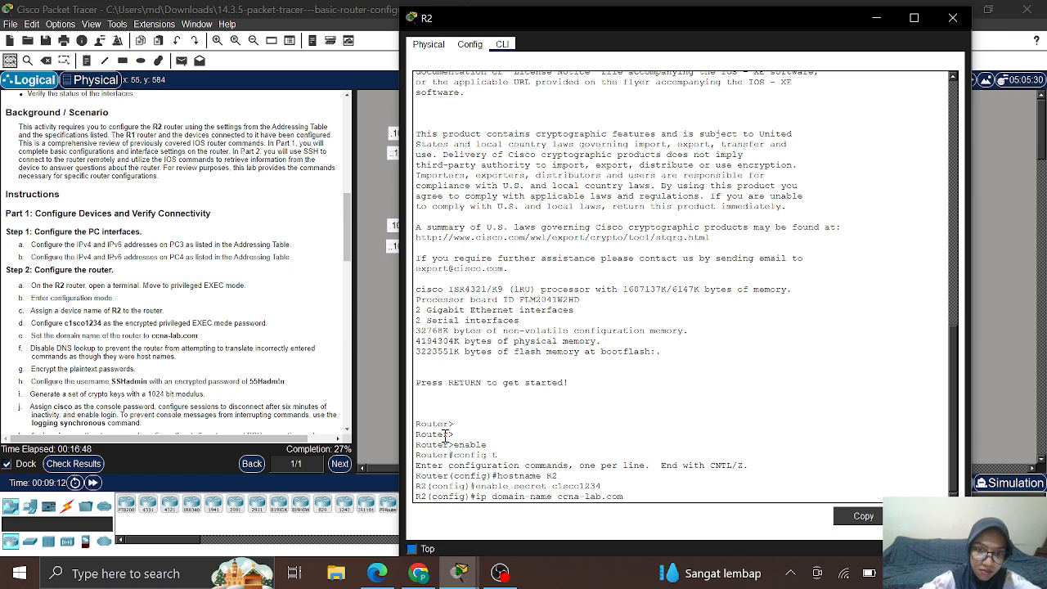
pyautogui.press('Return')
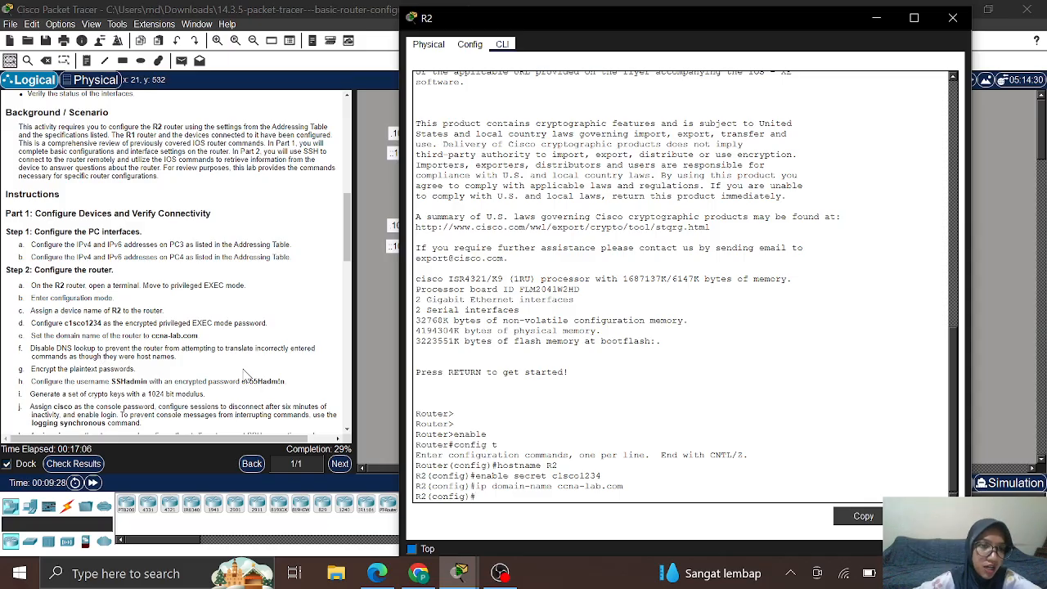
pyautogui.scroll(-3, 210, 365)
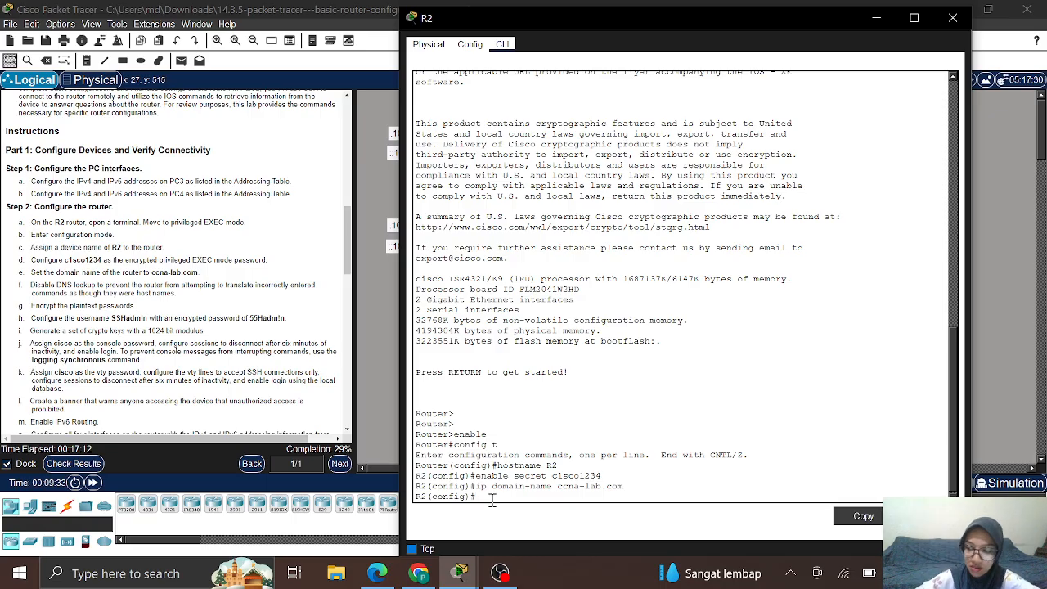
# Step: Apply no ip domain lookup and enable service password-encryption on R2
pyautogui.write('no i')
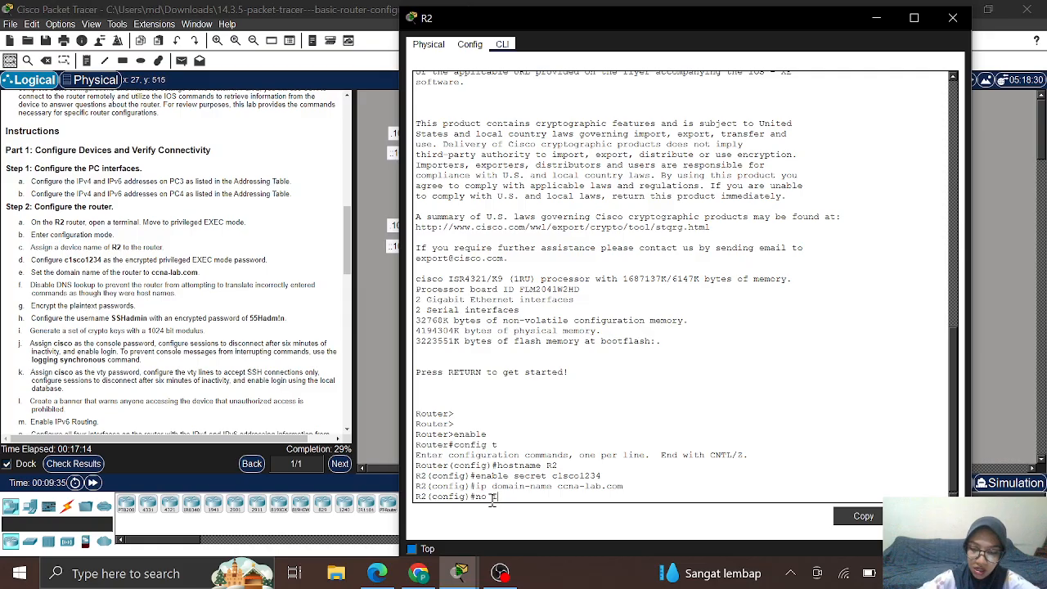
pyautogui.write('p d')
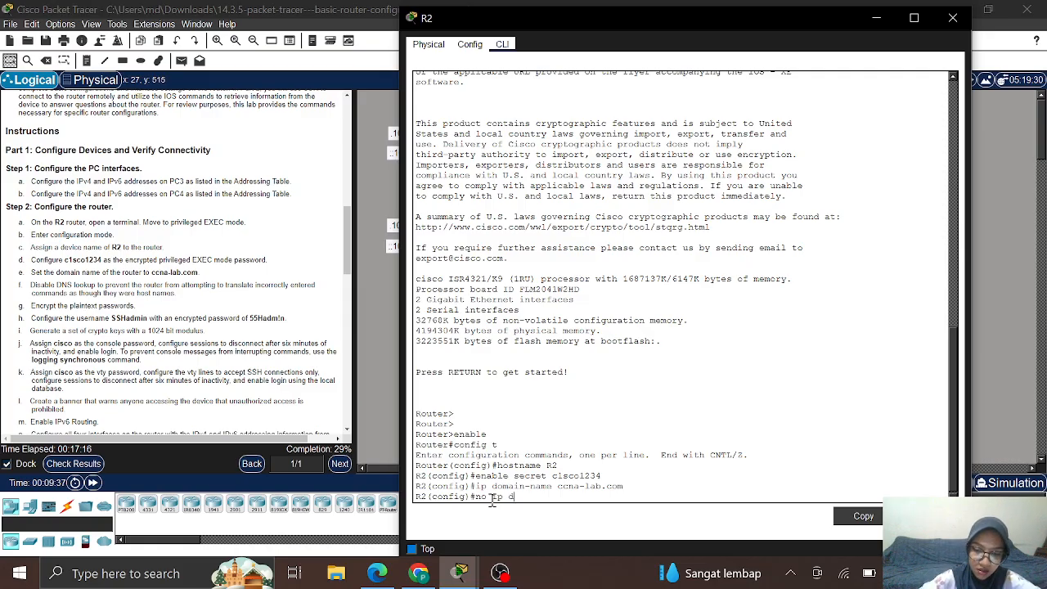
pyautogui.write('omain lo')
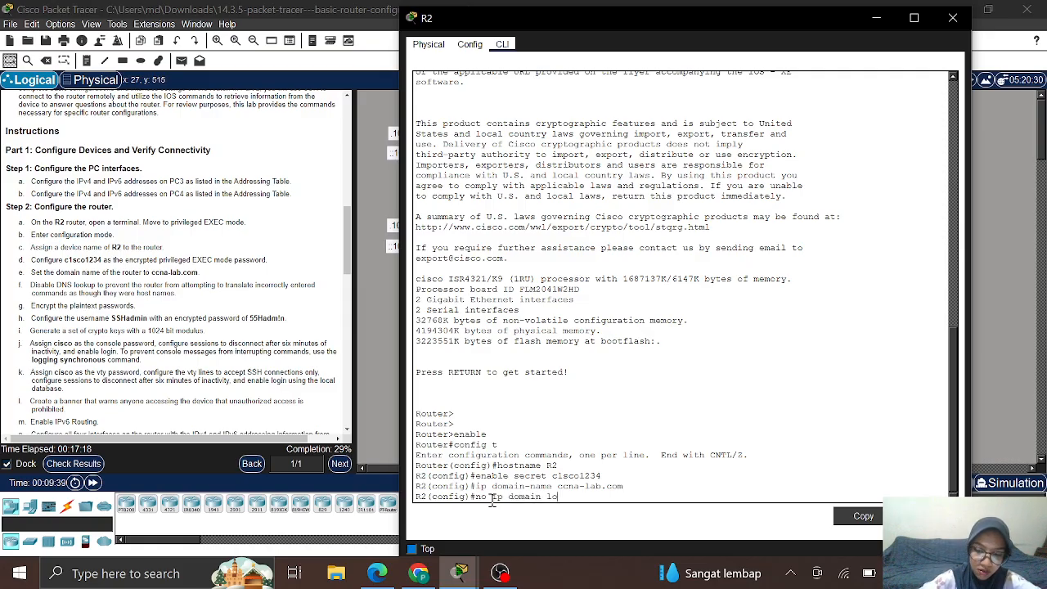
pyautogui.write('okup')
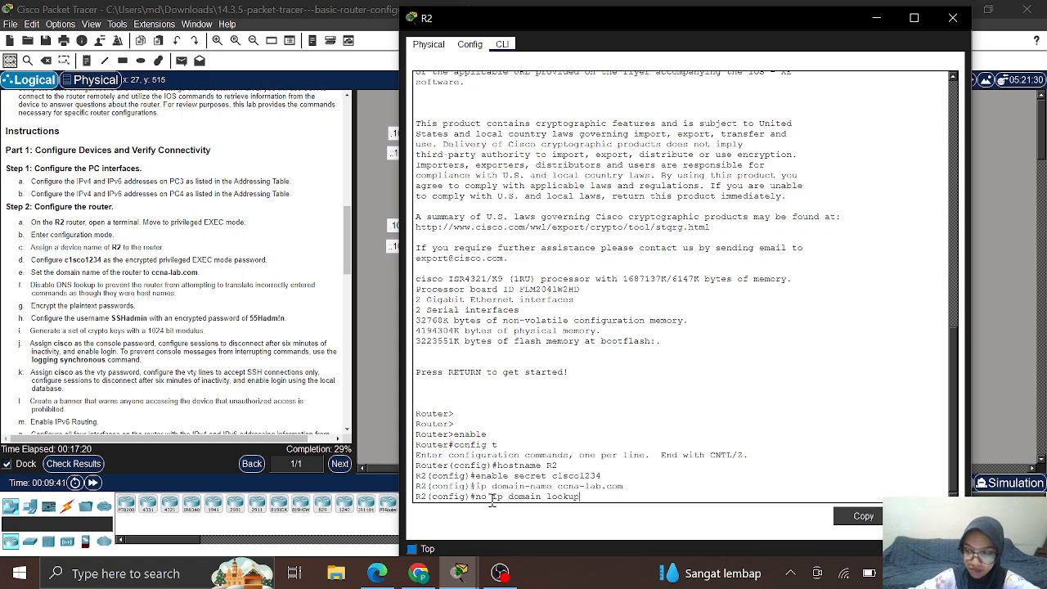
pyautogui.press('Return')
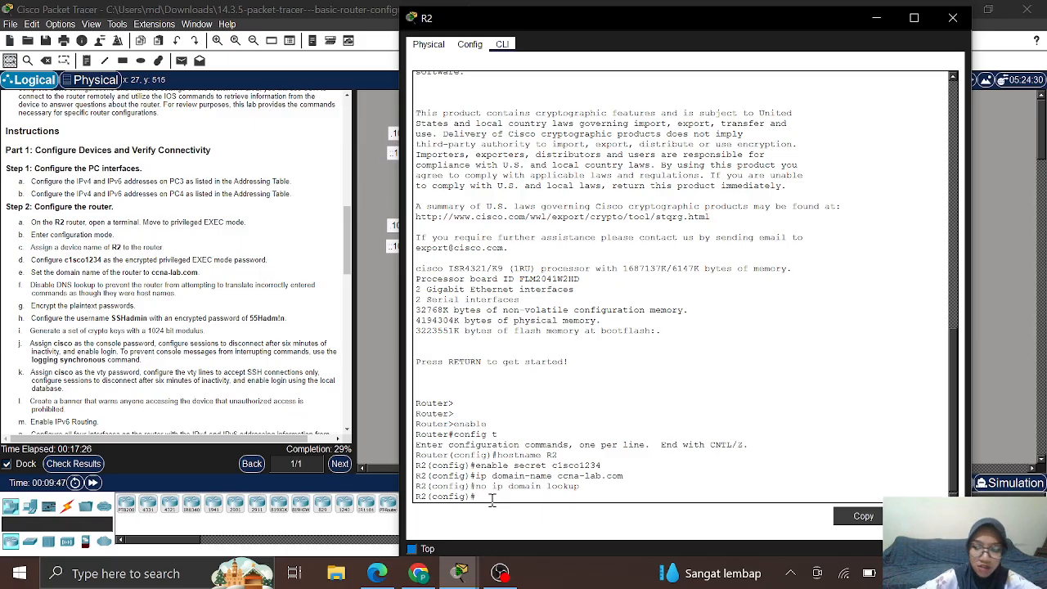
pyautogui.write('ser')
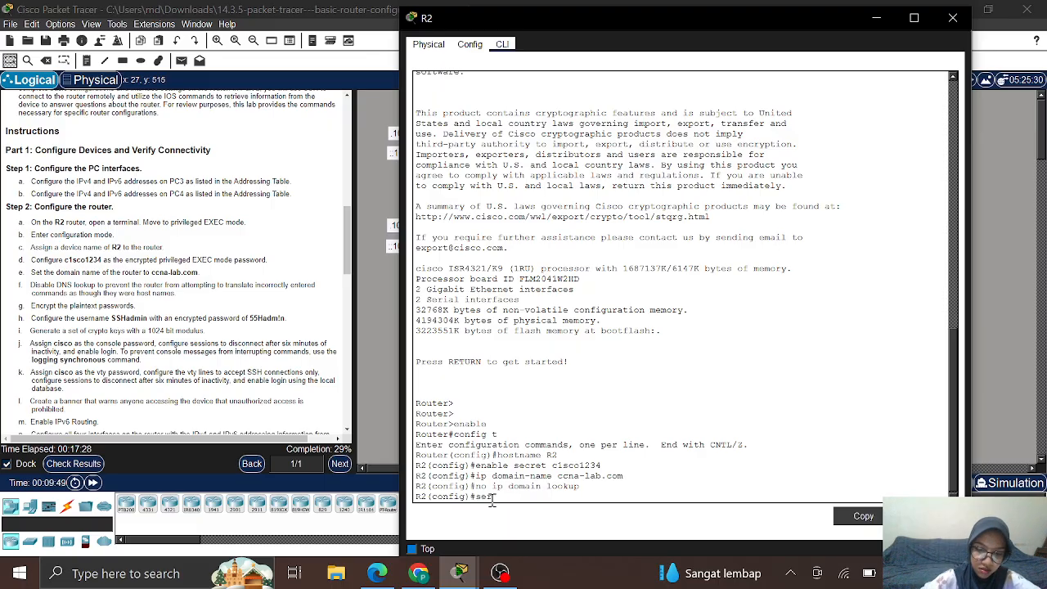
pyautogui.write('vi')
pyautogui.press('Tab')
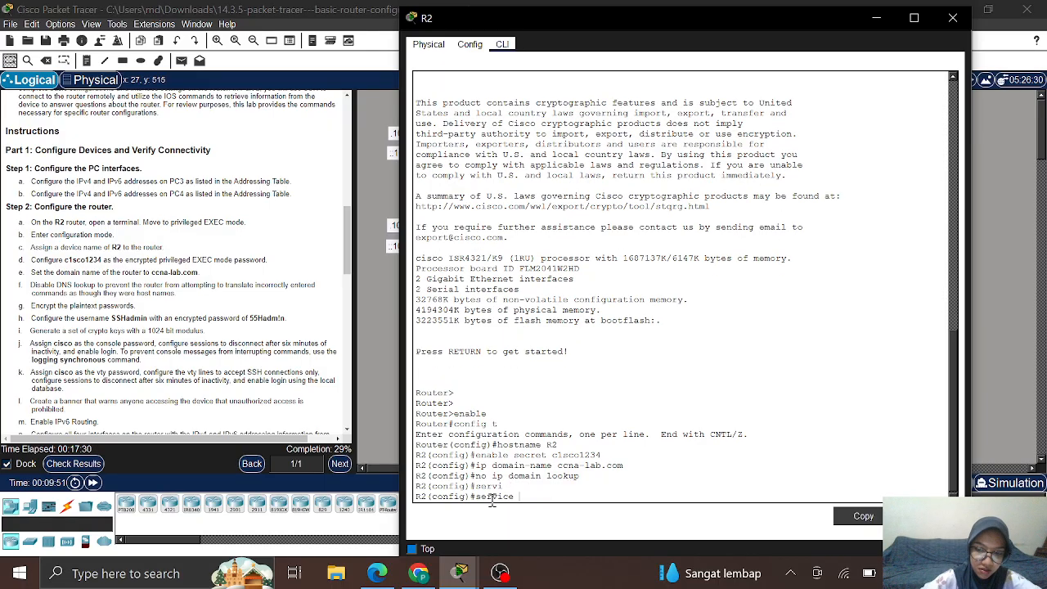
pyautogui.write('pass')
pyautogui.press('Tab')
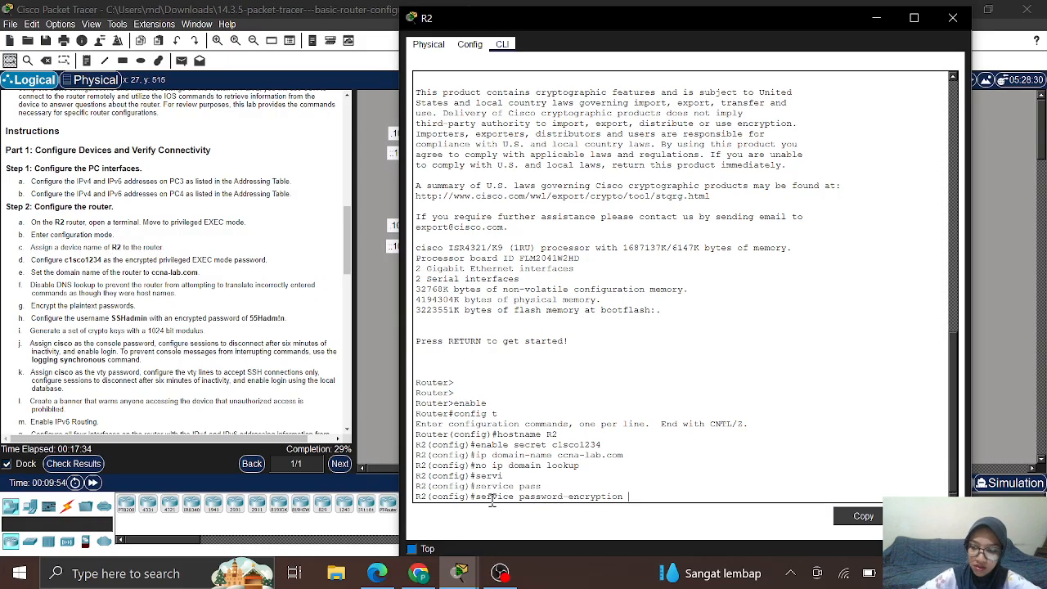
pyautogui.press('Return')
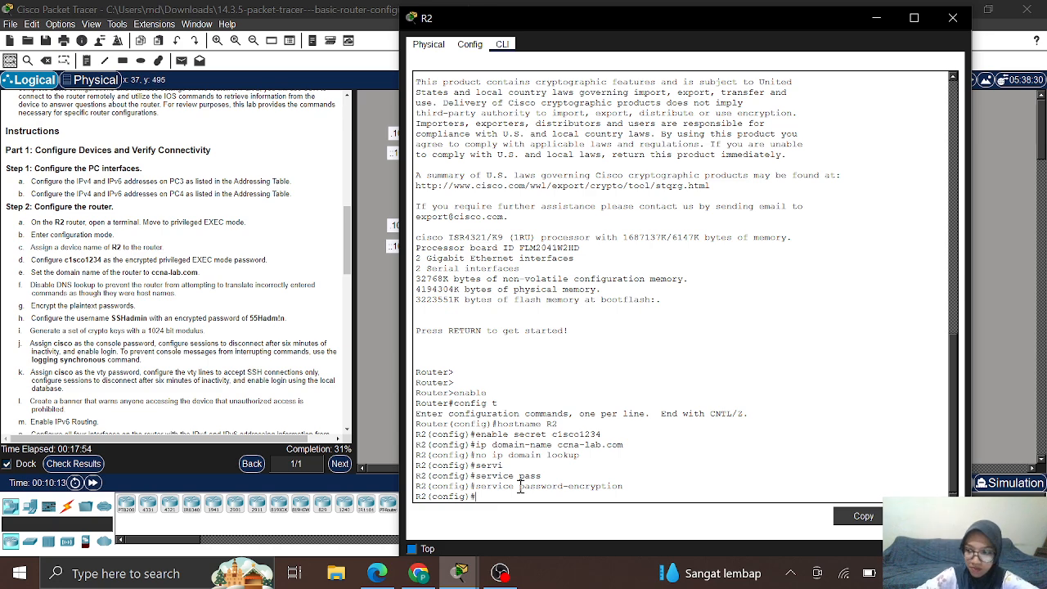
# Step: Create local user SSHadmin with an encrypted secret password
pyautogui.write('username')
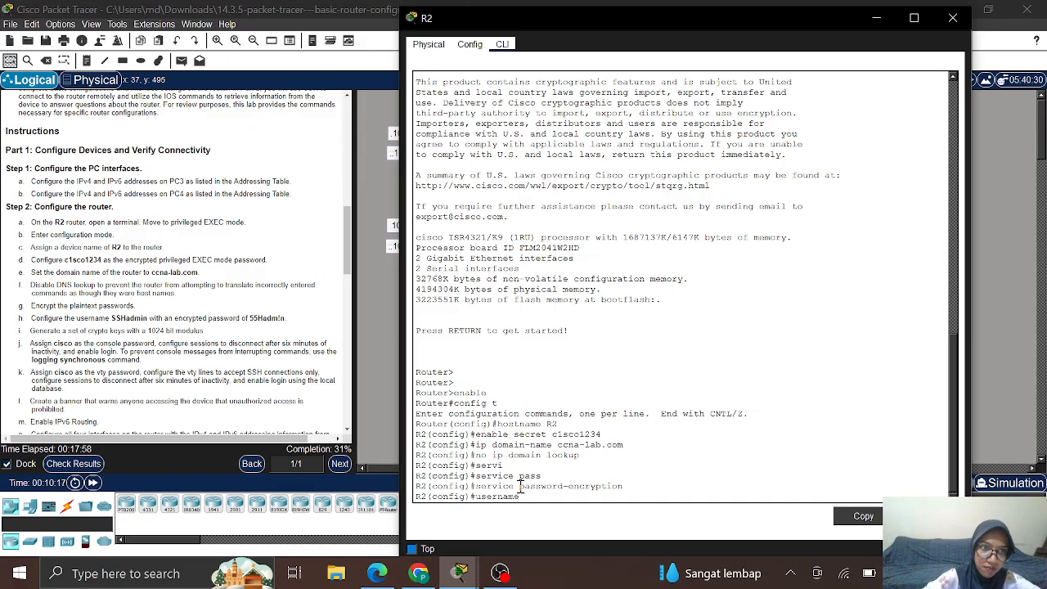
pyautogui.write(' SSHa')
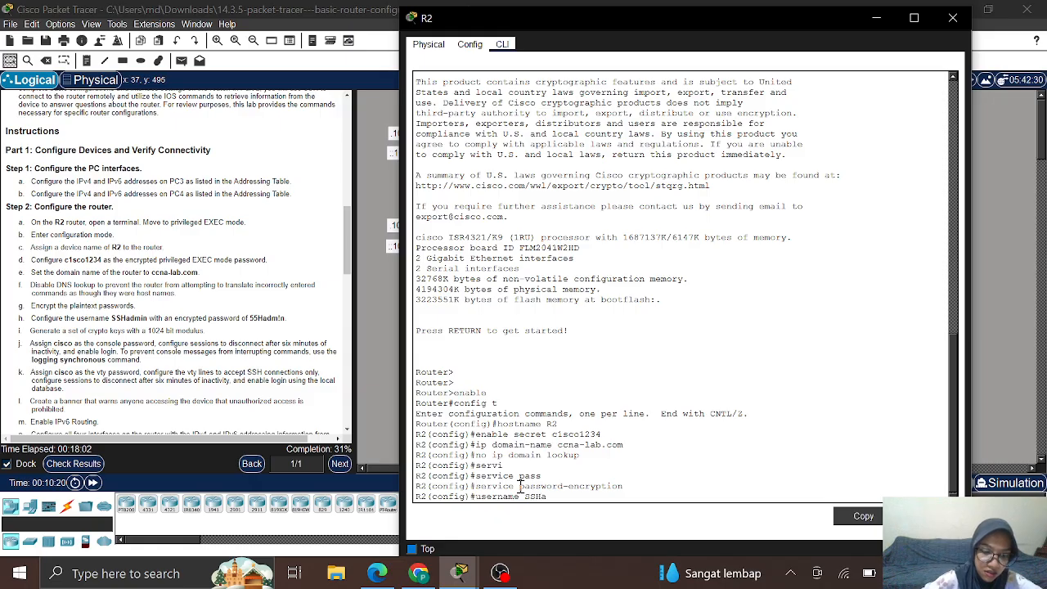
pyautogui.write('dmin')
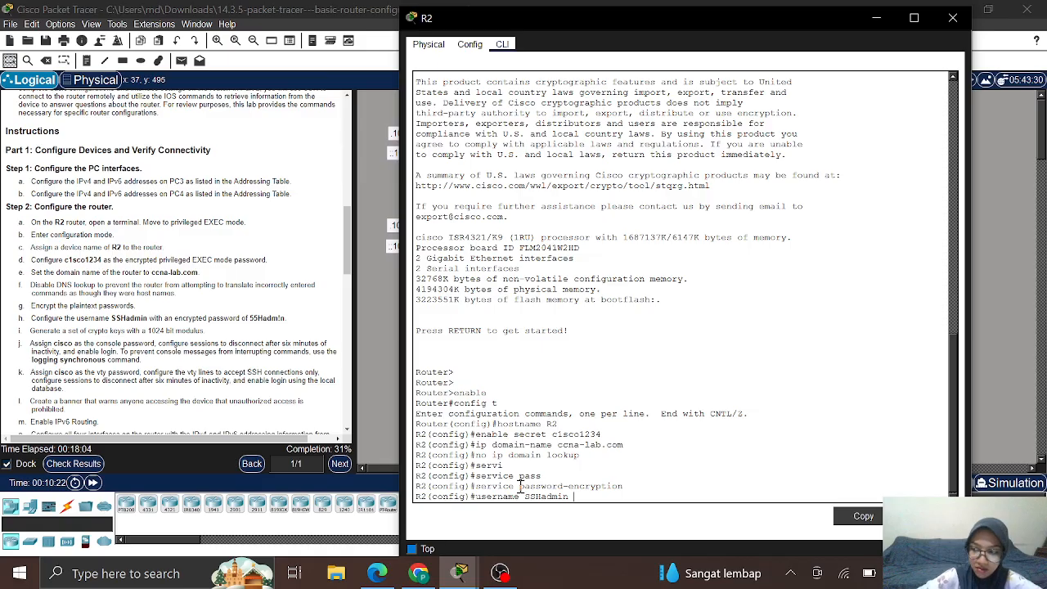
pyautogui.write(' s')
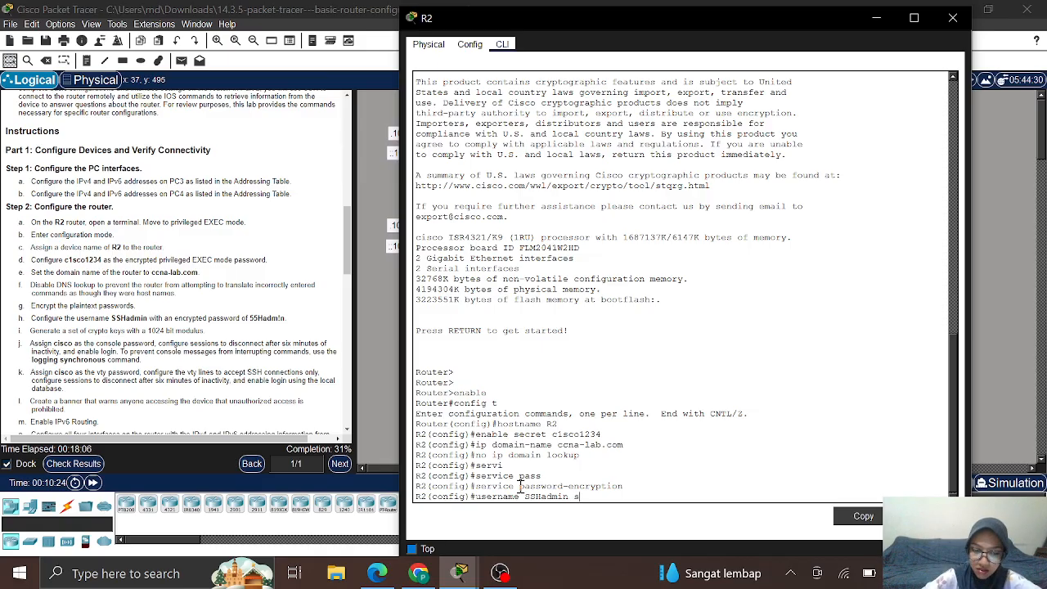
pyautogui.write('ecret')
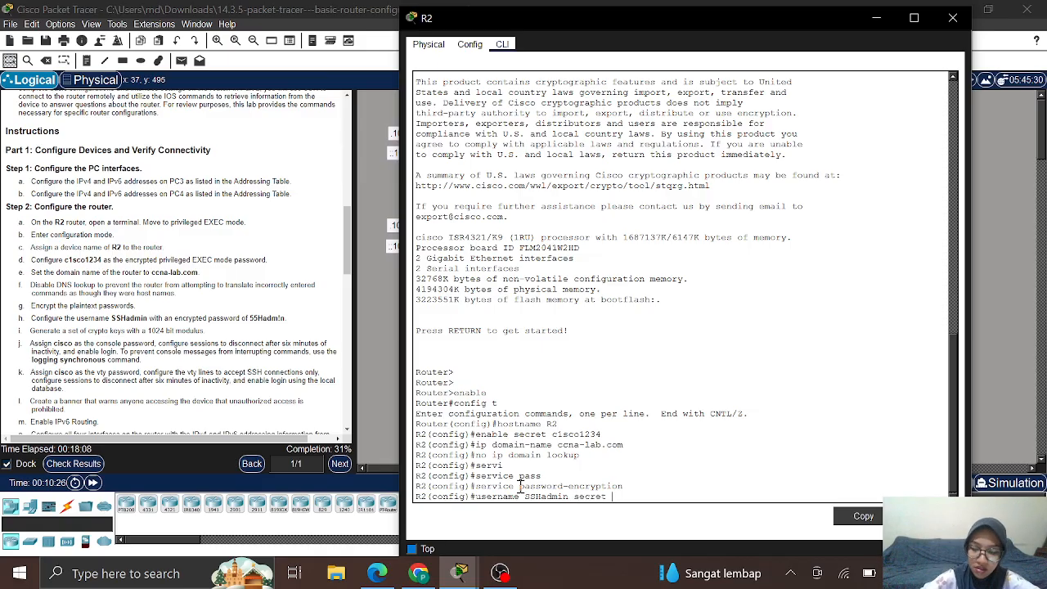
pyautogui.write('55H')
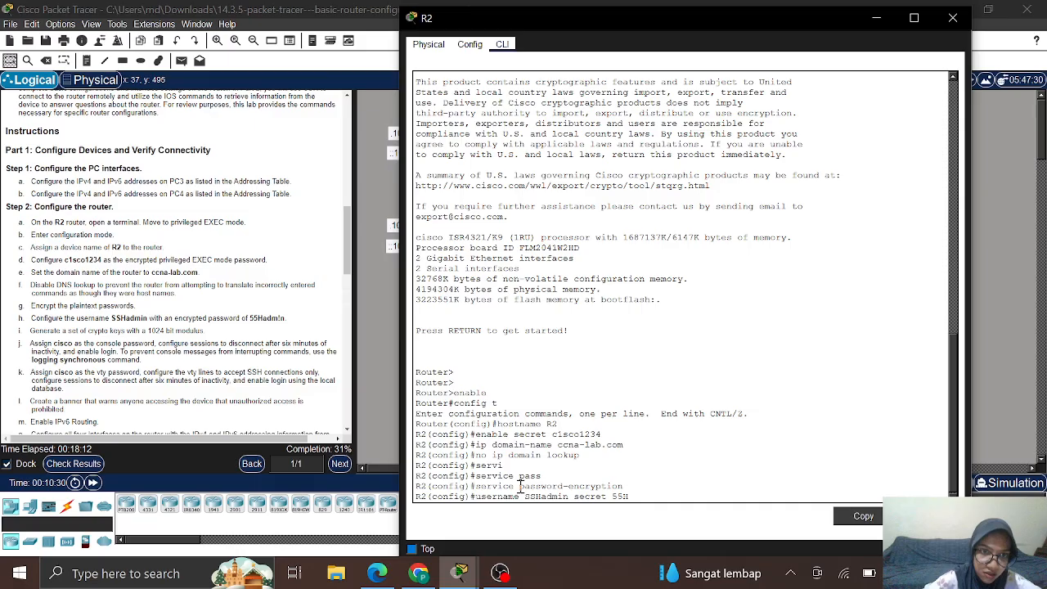
pyautogui.write('adm')
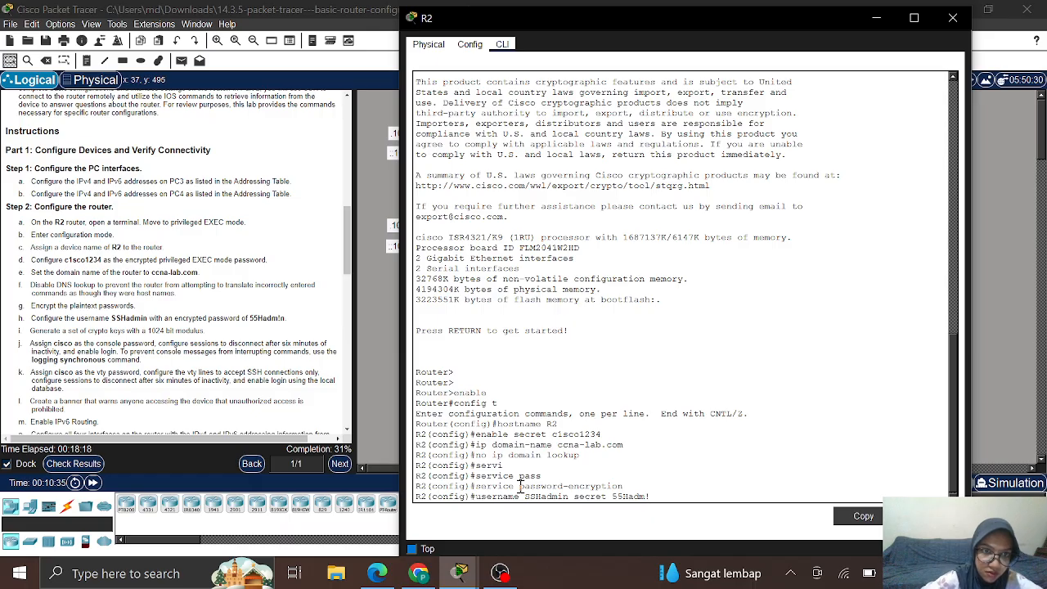
pyautogui.write('!')
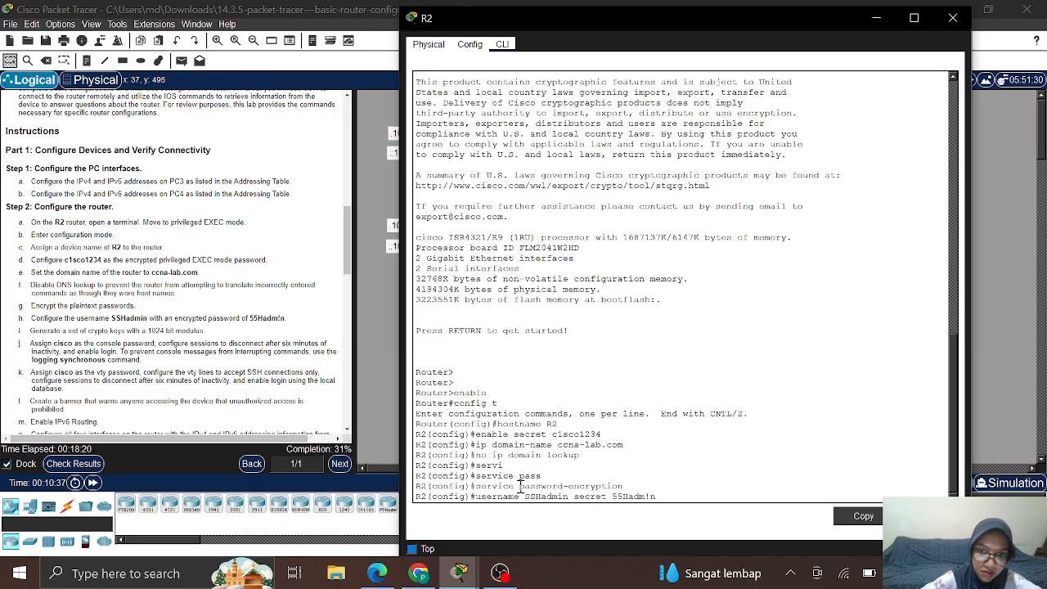
pyautogui.write('n')
pyautogui.press('Return')
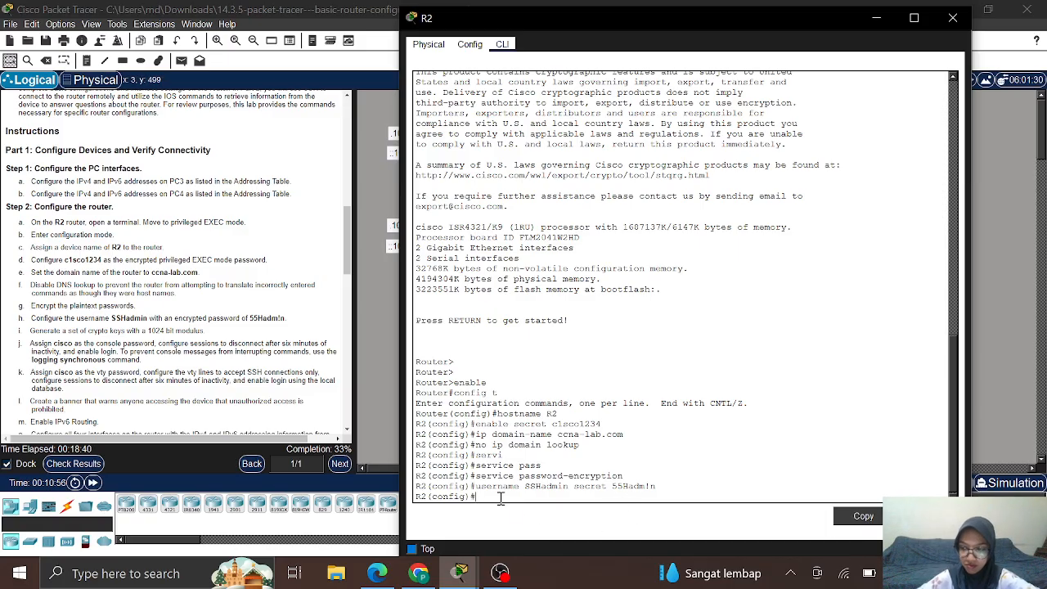
# Step: Generate RSA keys with crypto key generate rsa using a 1024-bit modulus
pyautogui.write('cry')
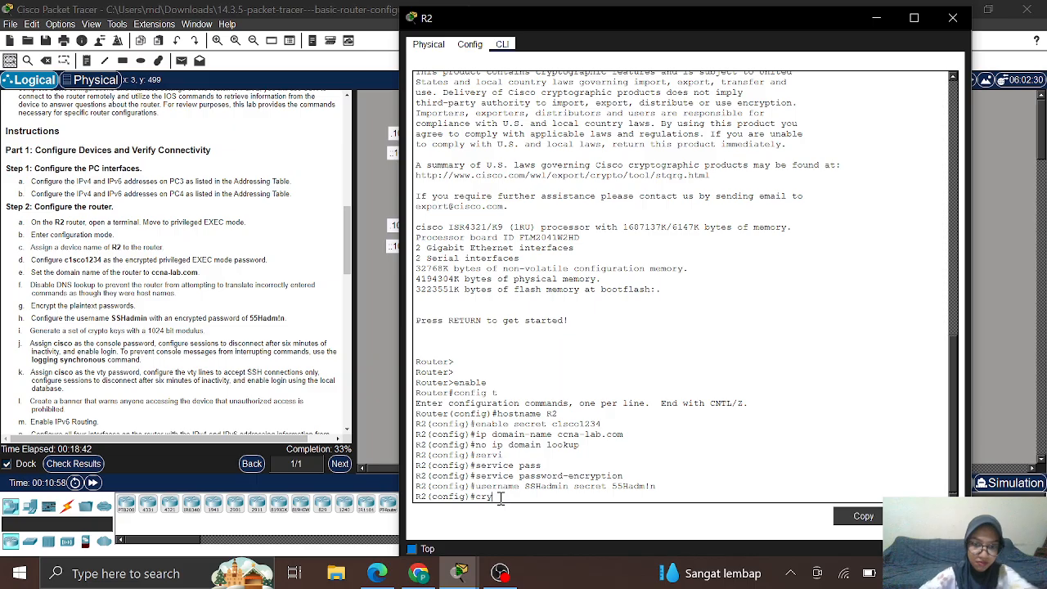
pyautogui.press('Tab')
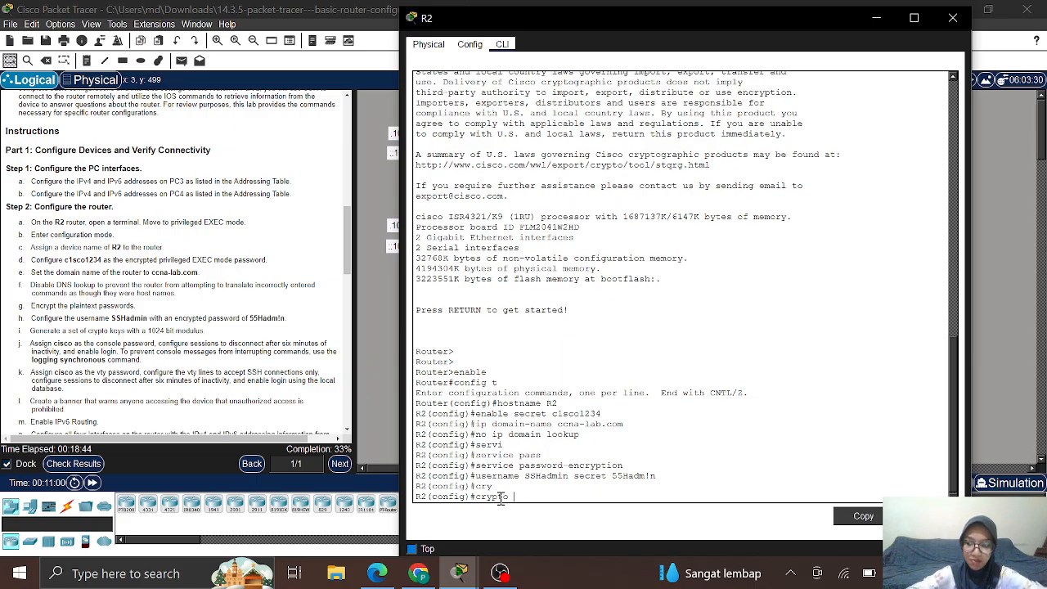
pyautogui.write('k')
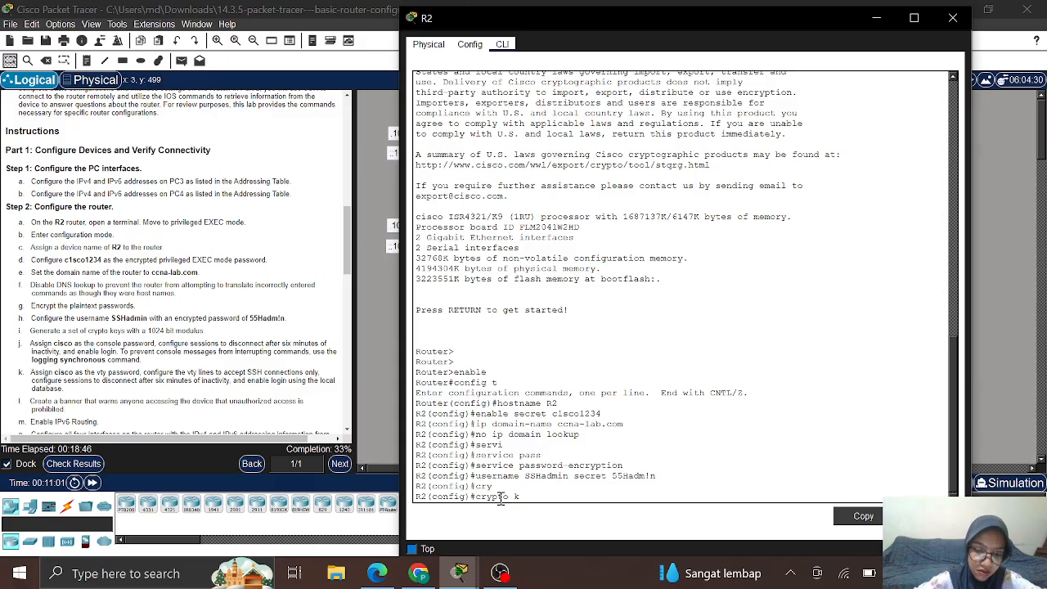
pyautogui.write('ey gen')
pyautogui.press('Tab')
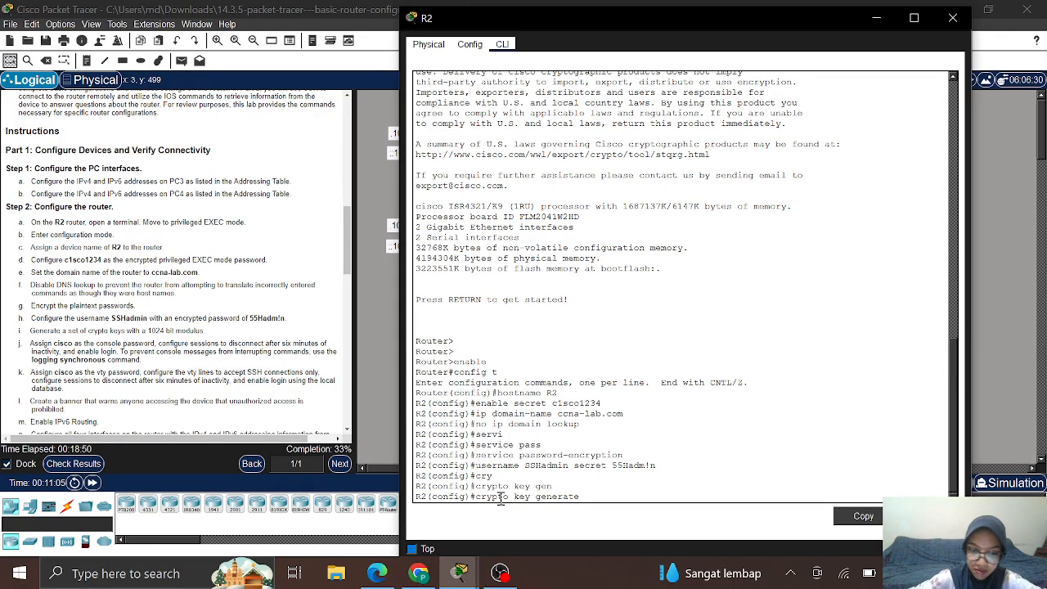
pyautogui.write('rsa')
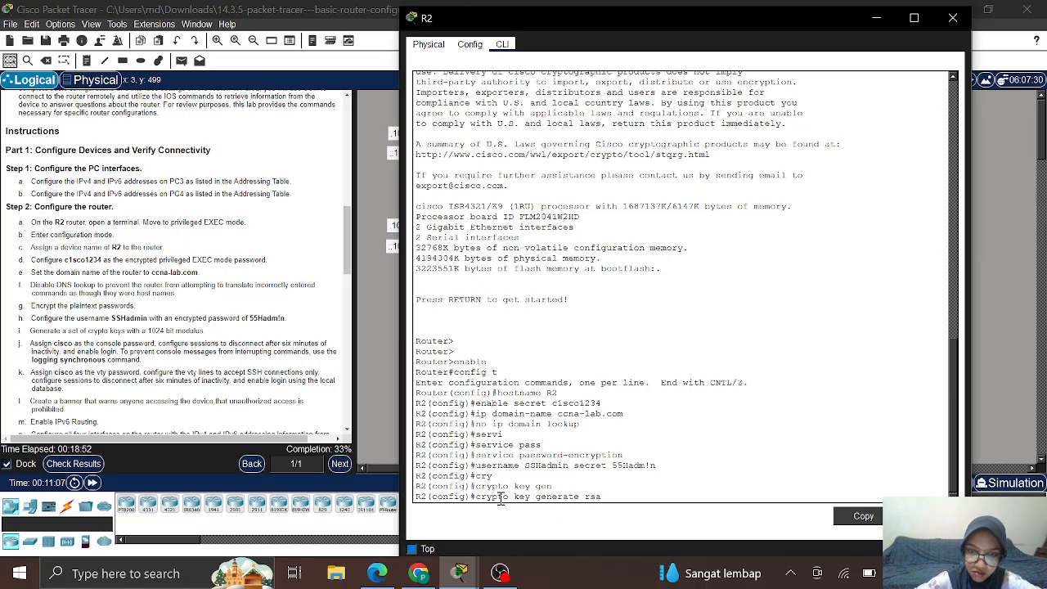
pyautogui.press('Return')
pyautogui.write('1024')
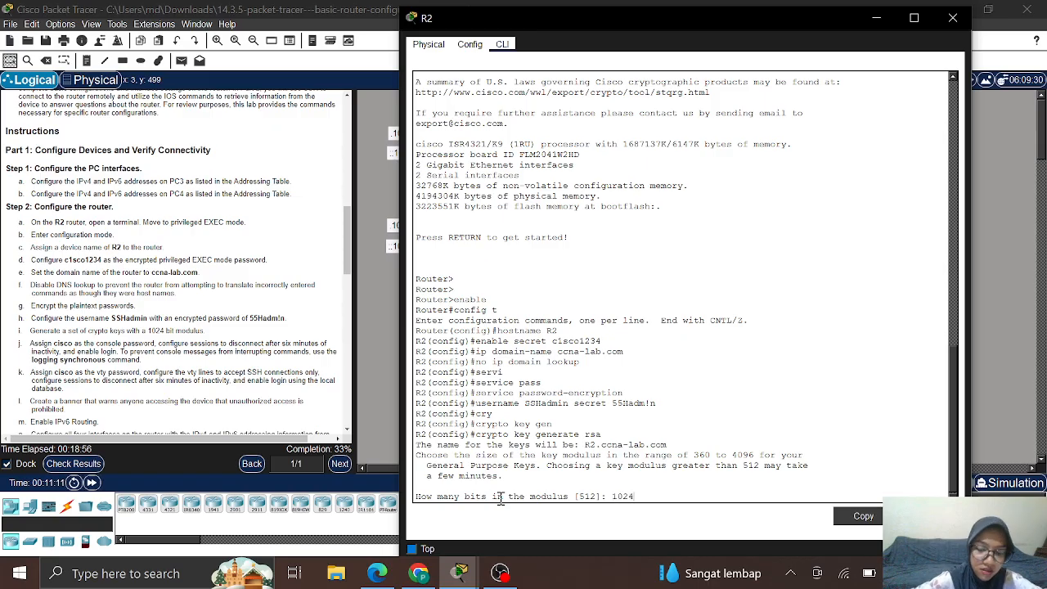
pyautogui.press('Return')
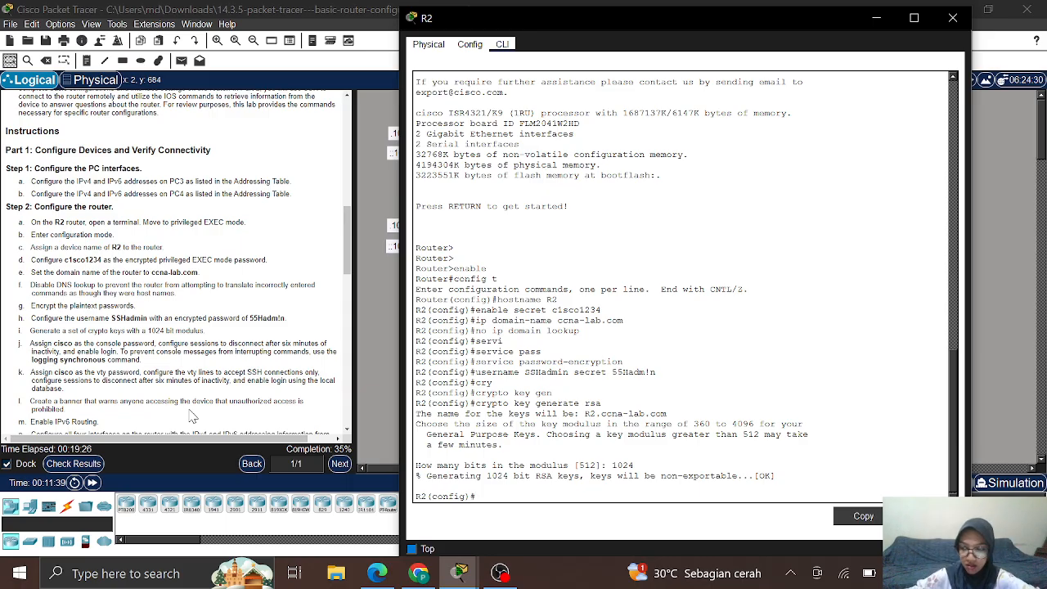
# Step: Enter line console 0 and give the console line a password
pyautogui.write('line')
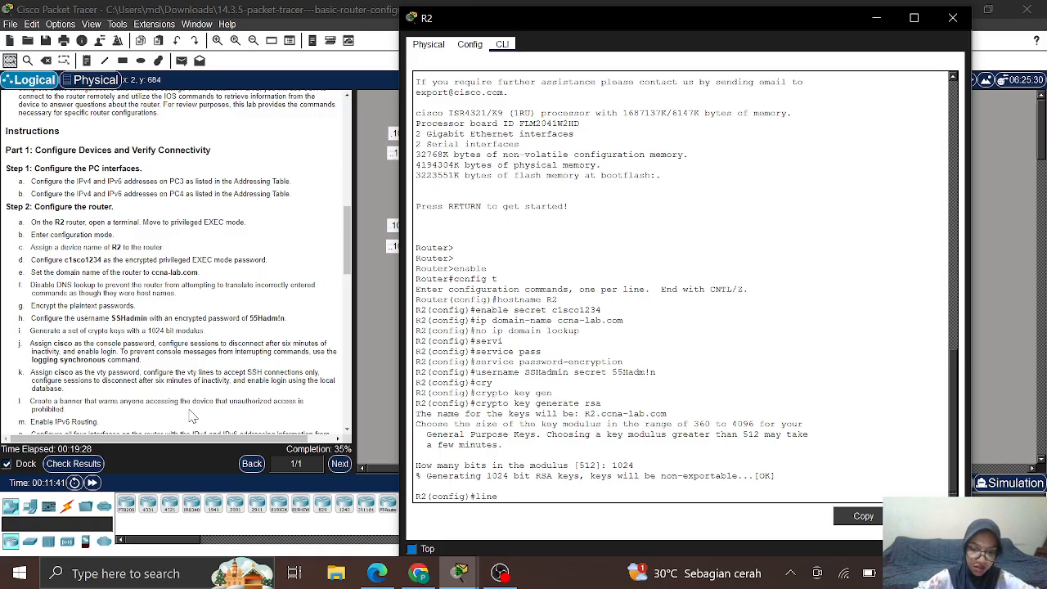
pyautogui.write(' console')
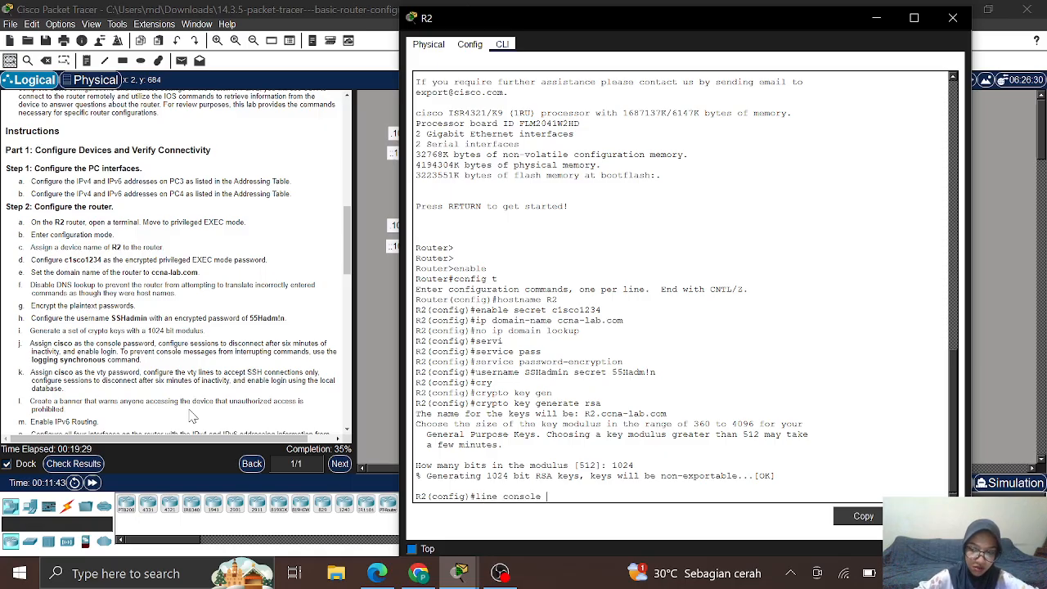
pyautogui.write(' 0')
pyautogui.press('Return')
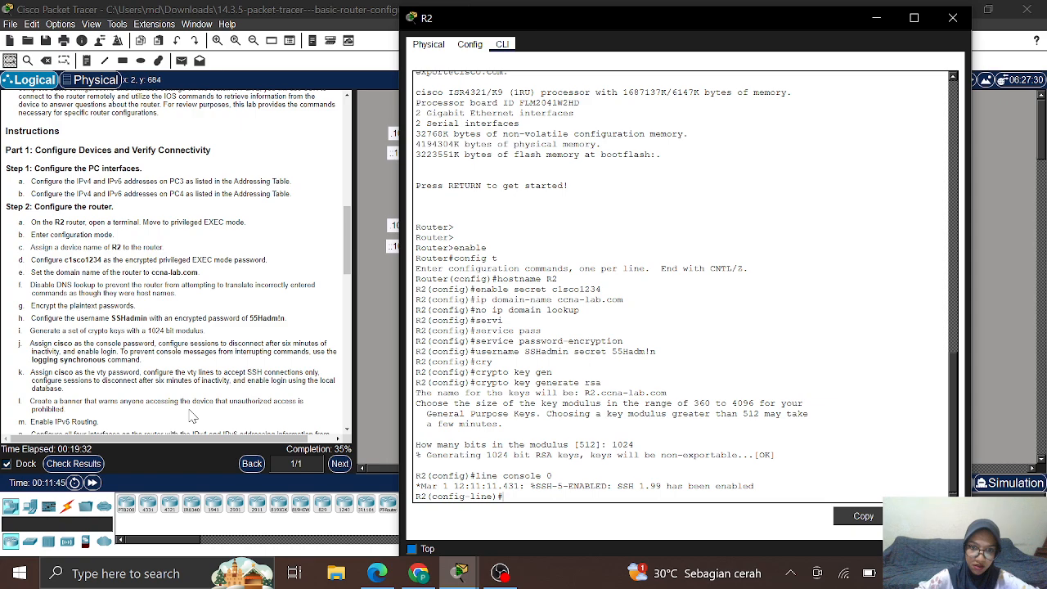
pyautogui.write('pass')
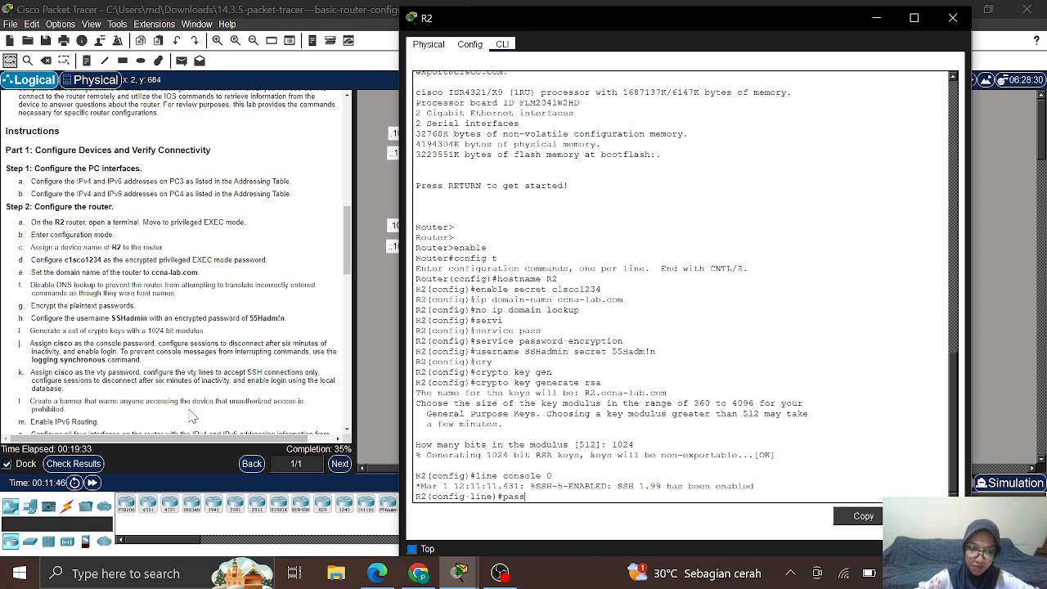
pyautogui.press('Tab')
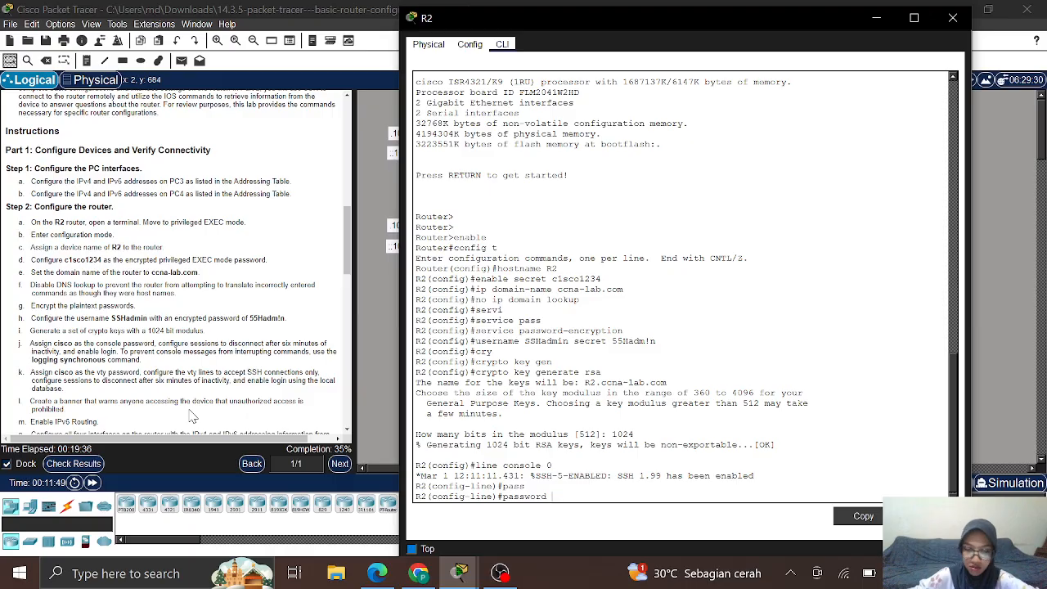
pyautogui.write('cisco')
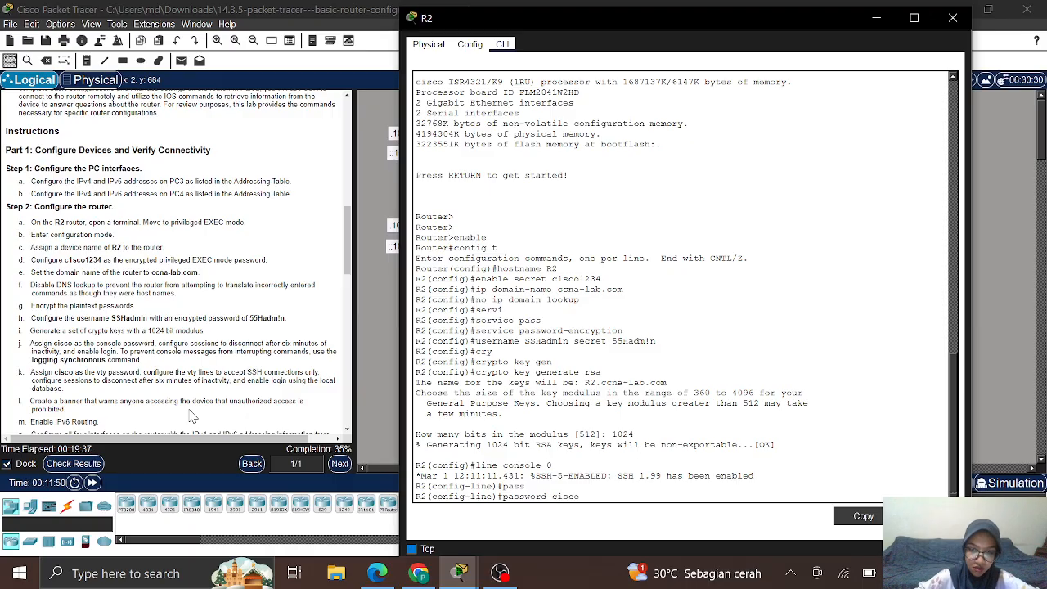
pyautogui.press('Return')
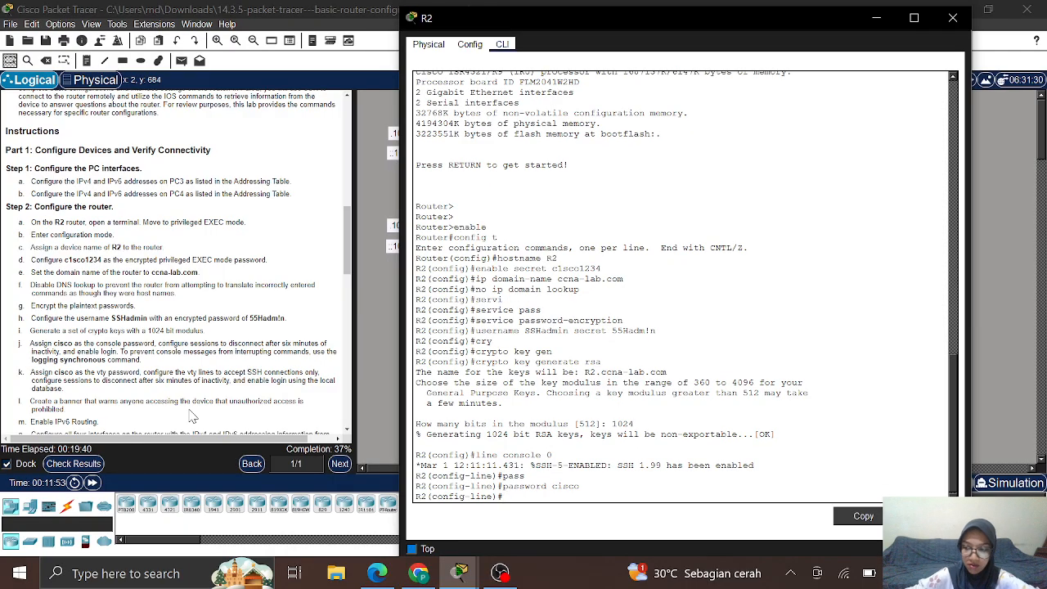
# Step: Add logging synchronous, exec-timeout 6 0 and login to the console line
pyautogui.write('logg')
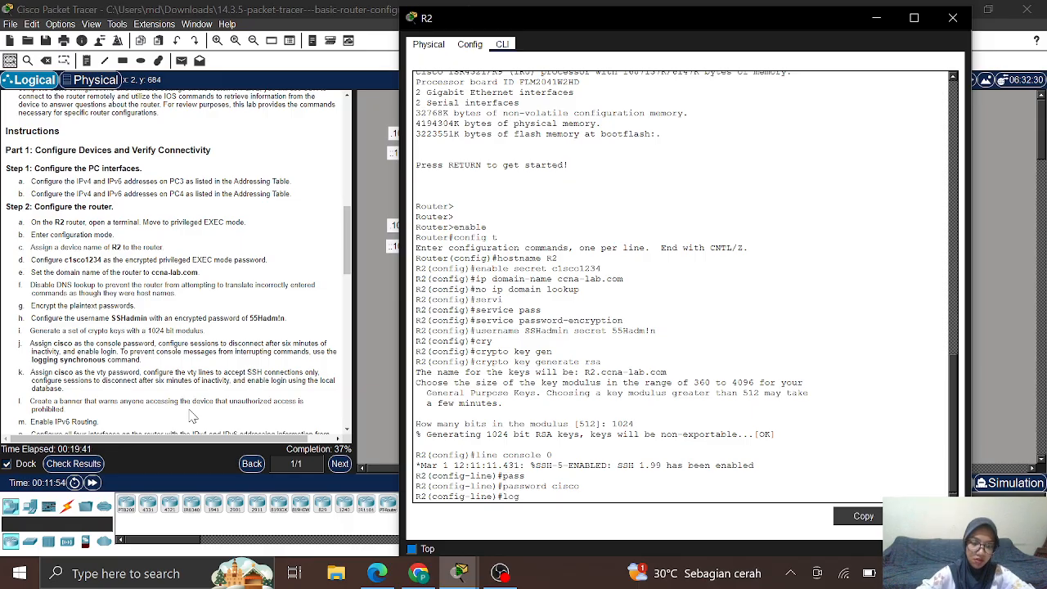
pyautogui.press('Tab')
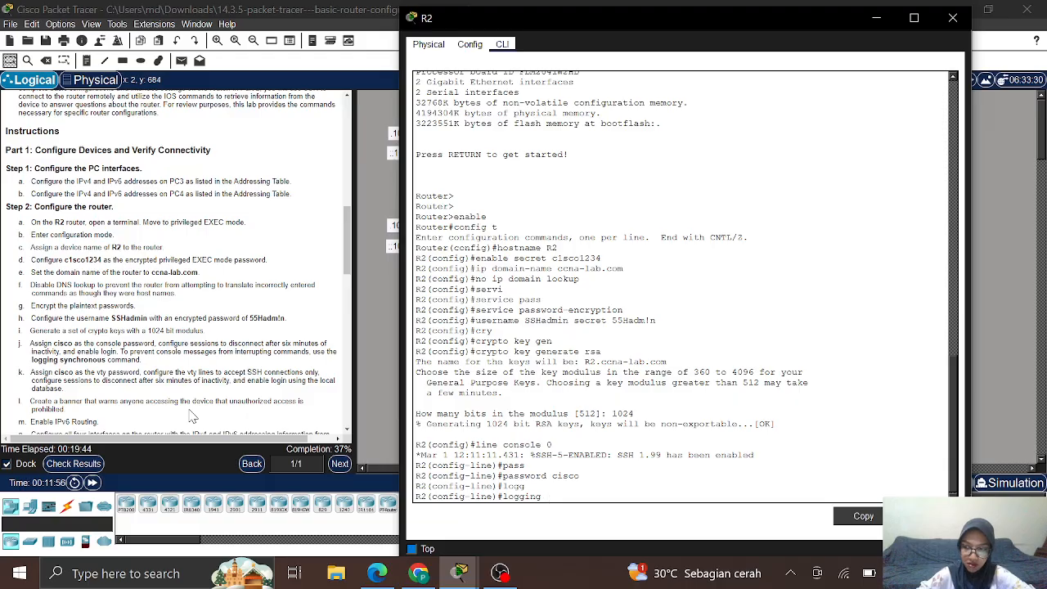
pyautogui.write('sy')
pyautogui.press('Tab')
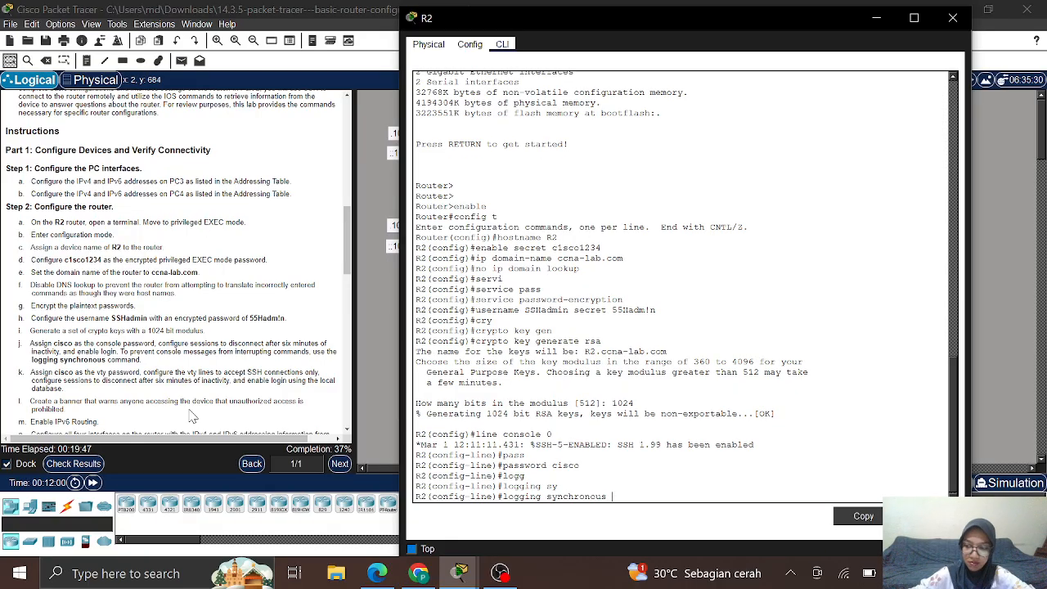
pyautogui.press('Return')
pyautogui.write('e)#e')
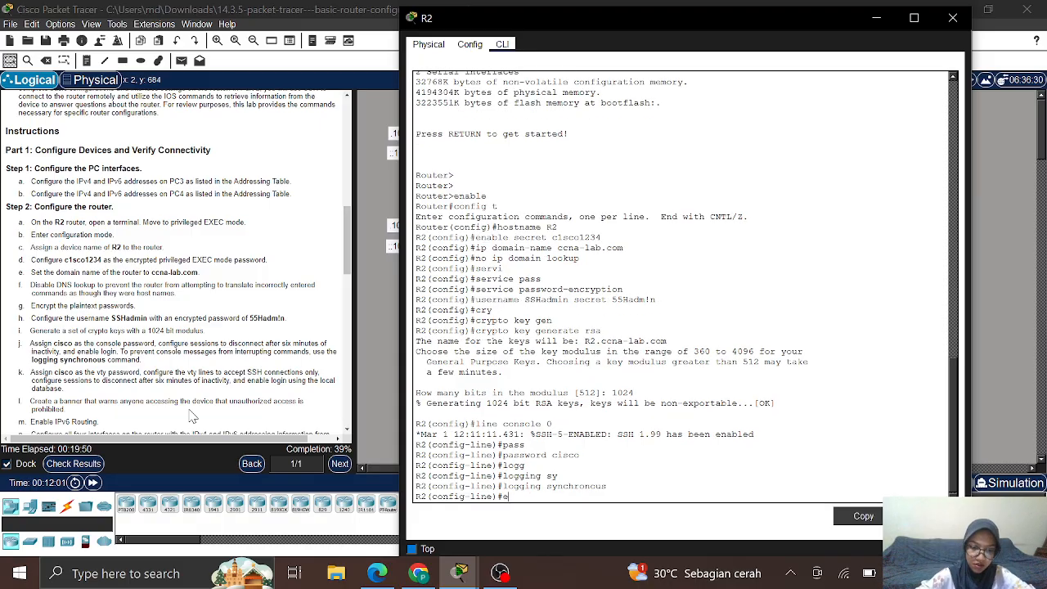
pyautogui.write('xe')
pyautogui.press('Tab')
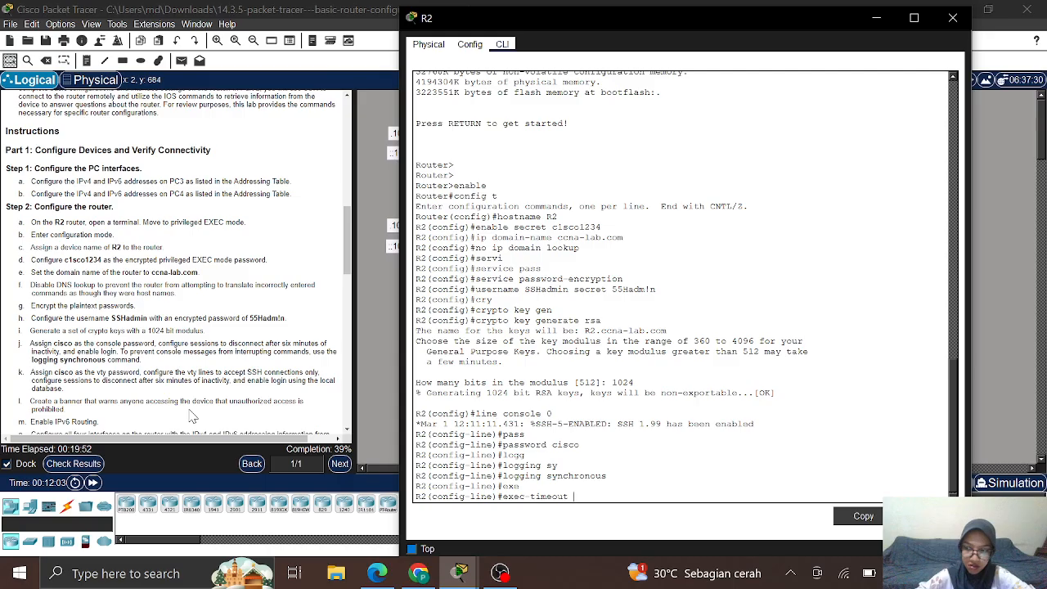
pyautogui.write('6')
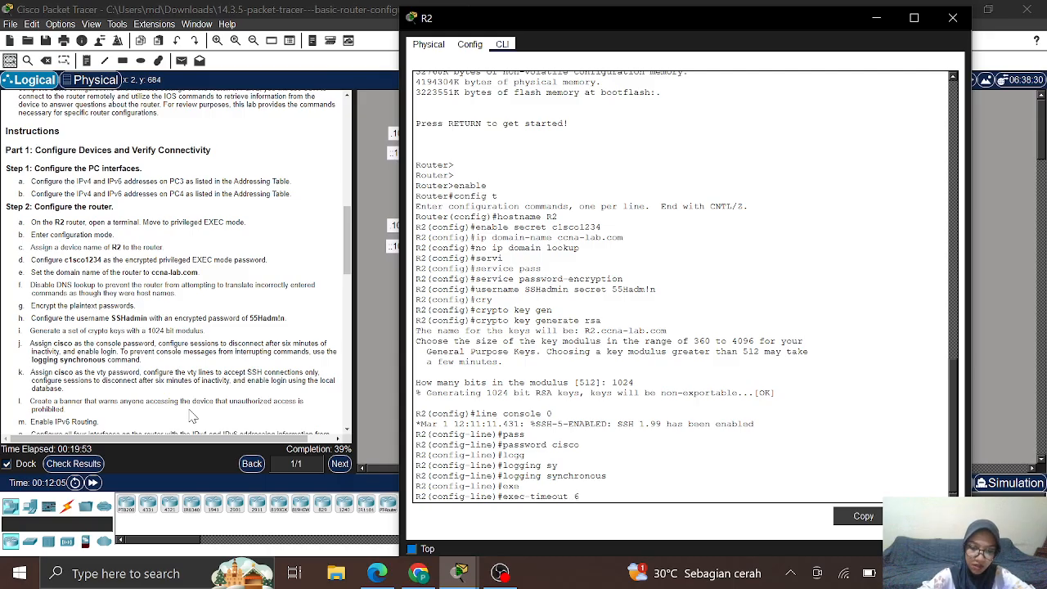
pyautogui.write(' 0')
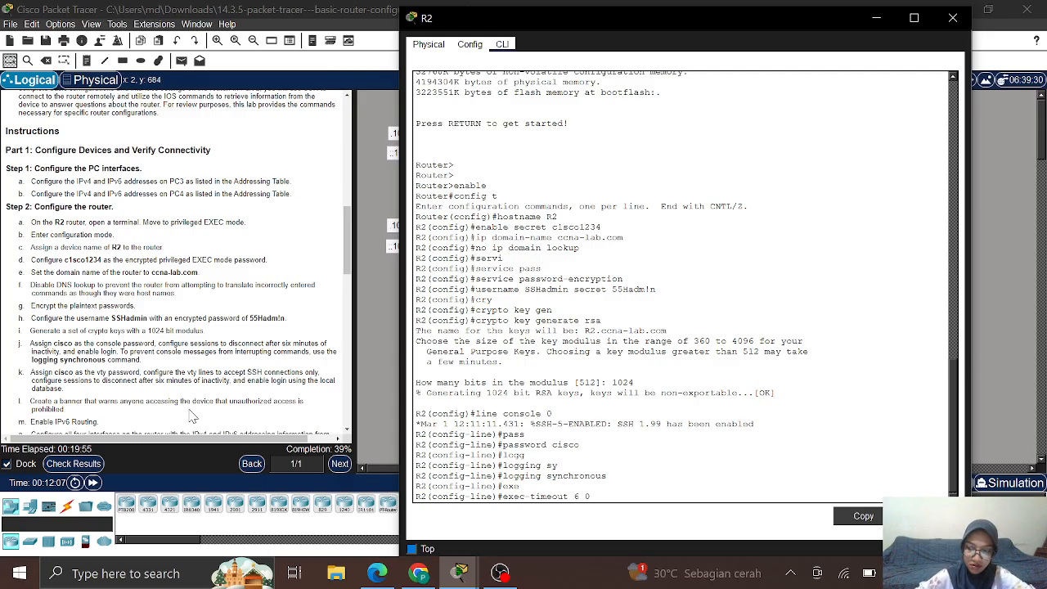
pyautogui.press('Return')
pyautogui.write('login')
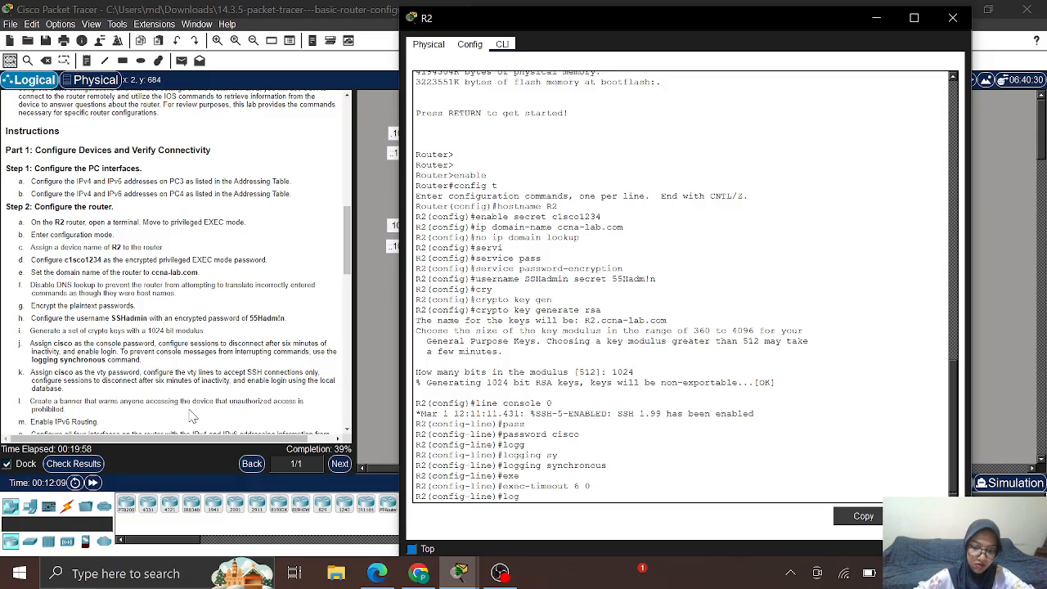
pyautogui.press('Return')
pyautogui.press('Return')
pyautogui.press('Return')
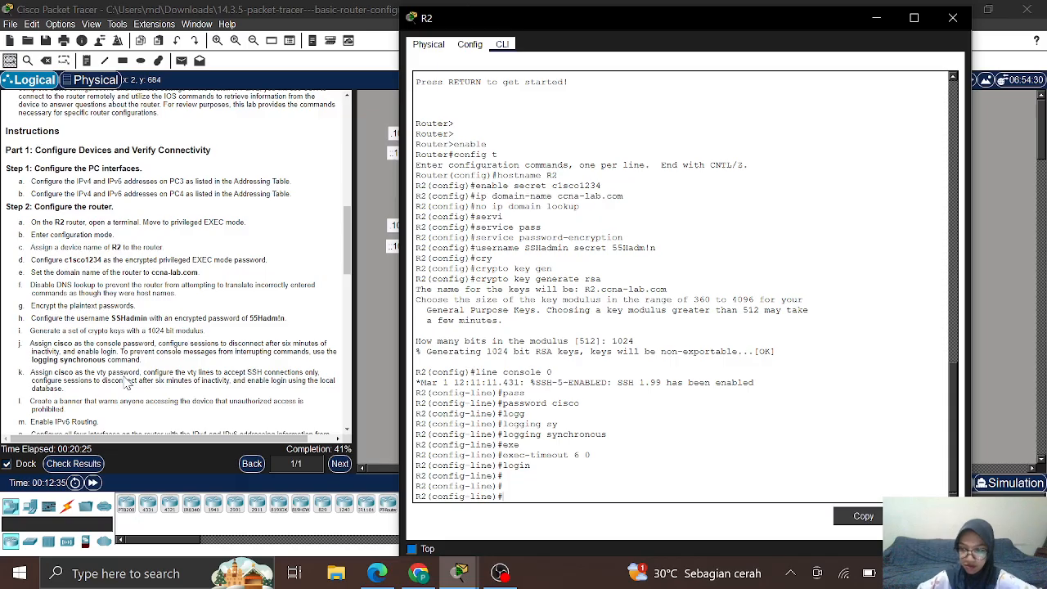
# Step: Enter line vty 0 4, set a password and exec-timeout 6 0
pyautogui.write('line')
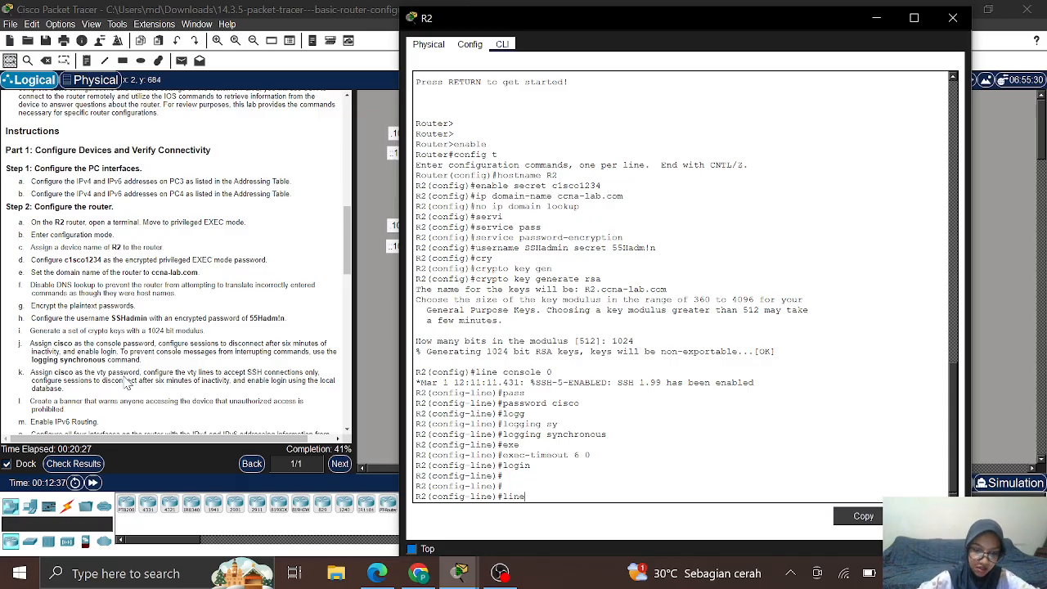
pyautogui.write(' vty 0 4')
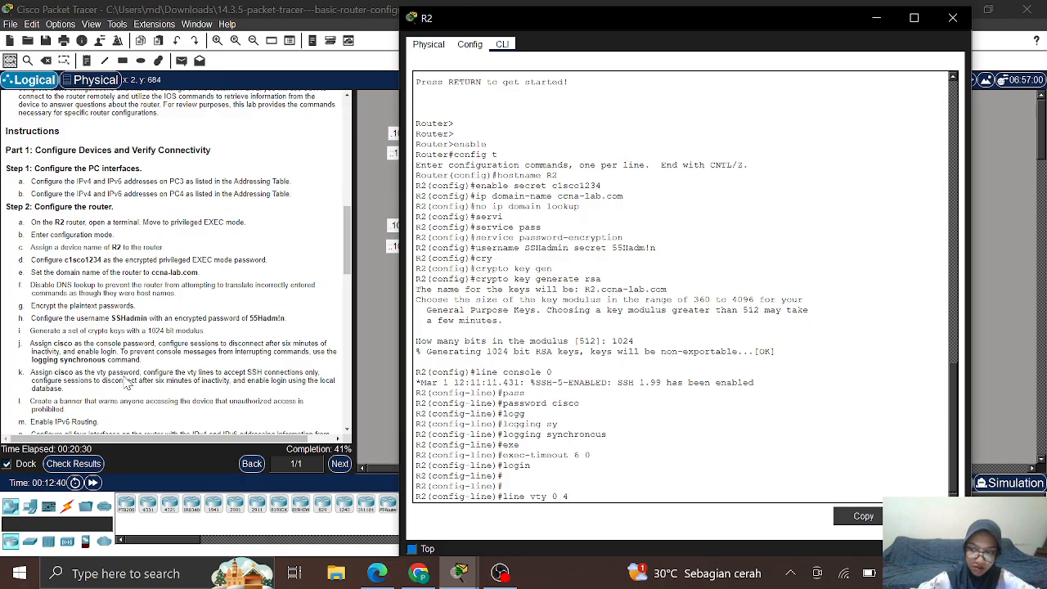
pyautogui.press('Return')
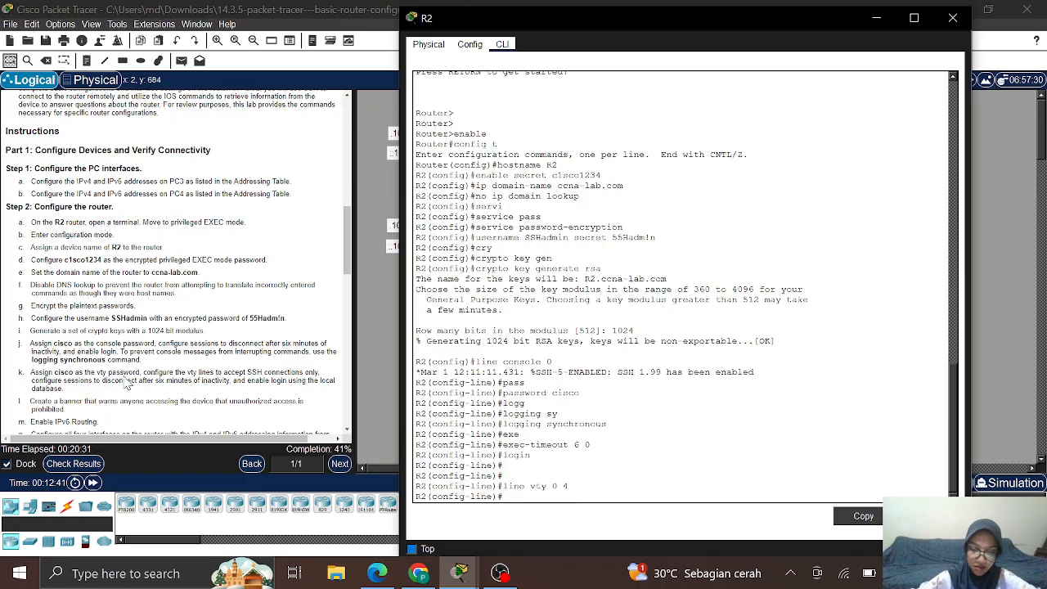
pyautogui.write('pass')
pyautogui.press('Tab')
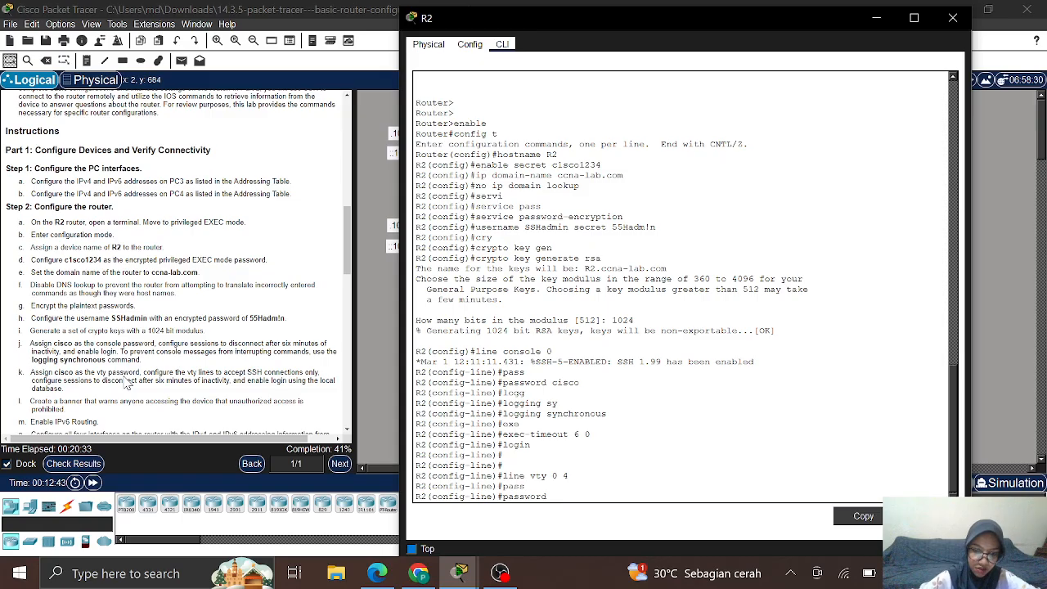
pyautogui.write('cisco')
pyautogui.press('Return')
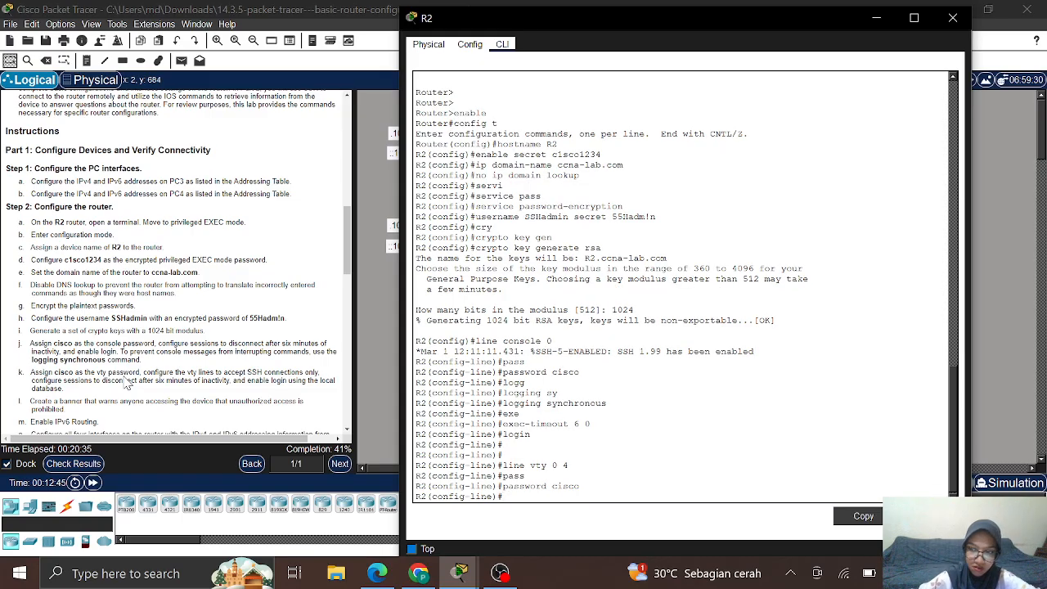
pyautogui.write('ex')
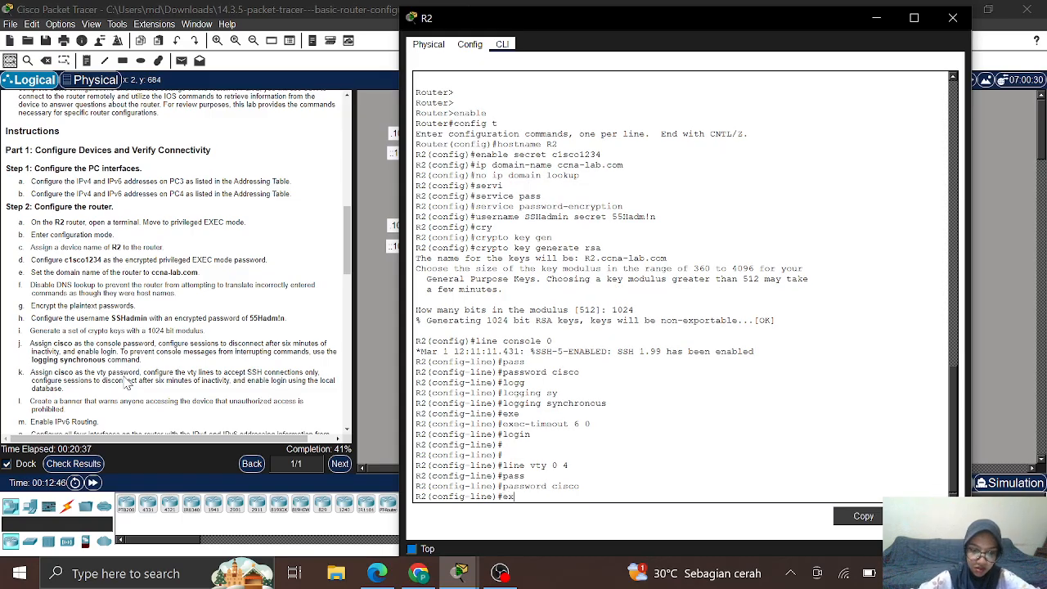
pyautogui.write('ec-t')
pyautogui.press('Tab')
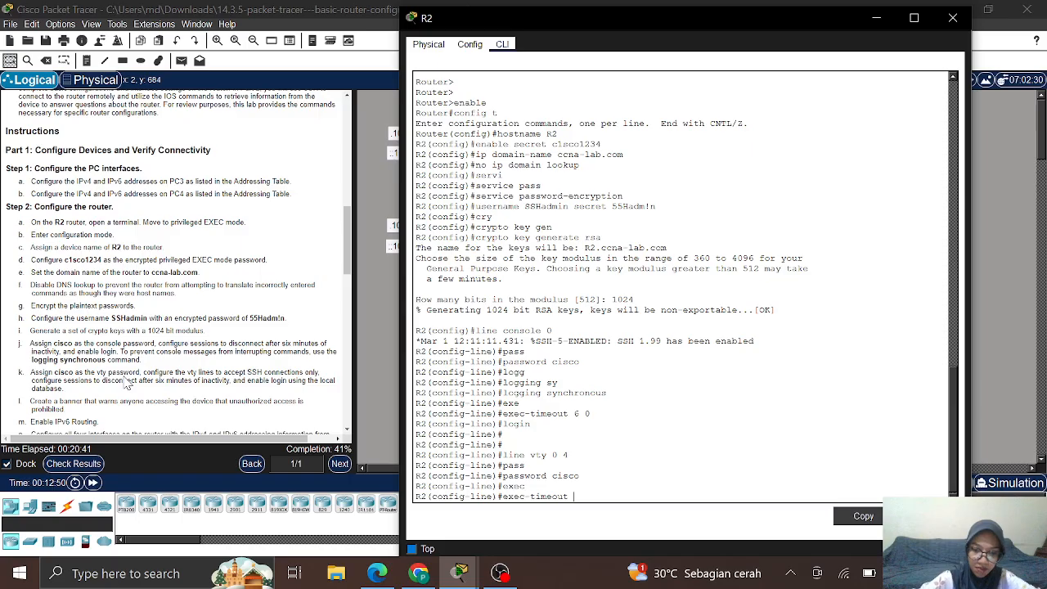
pyautogui.write('6 0')
pyautogui.press('Return')
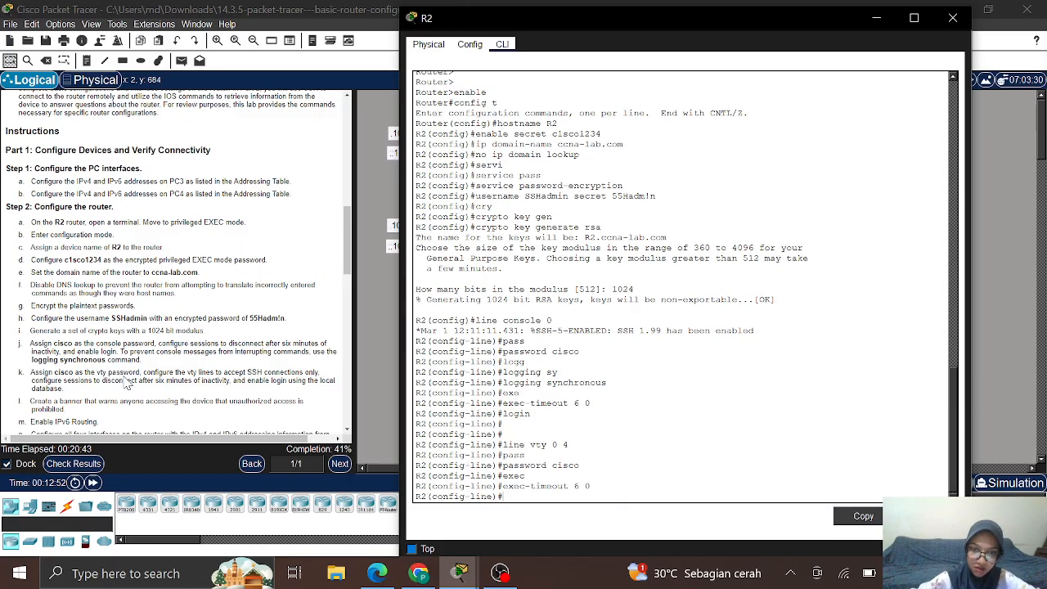
# Step: Restrict the vty lines to transport input ssh and use login local
pyautogui.write('trans')
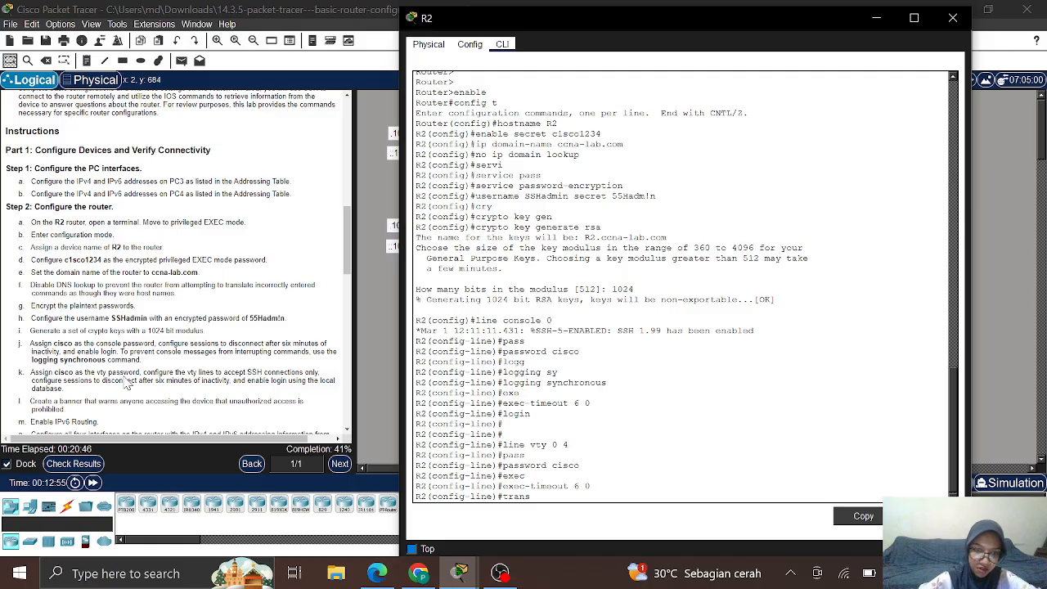
pyautogui.press('Tab')
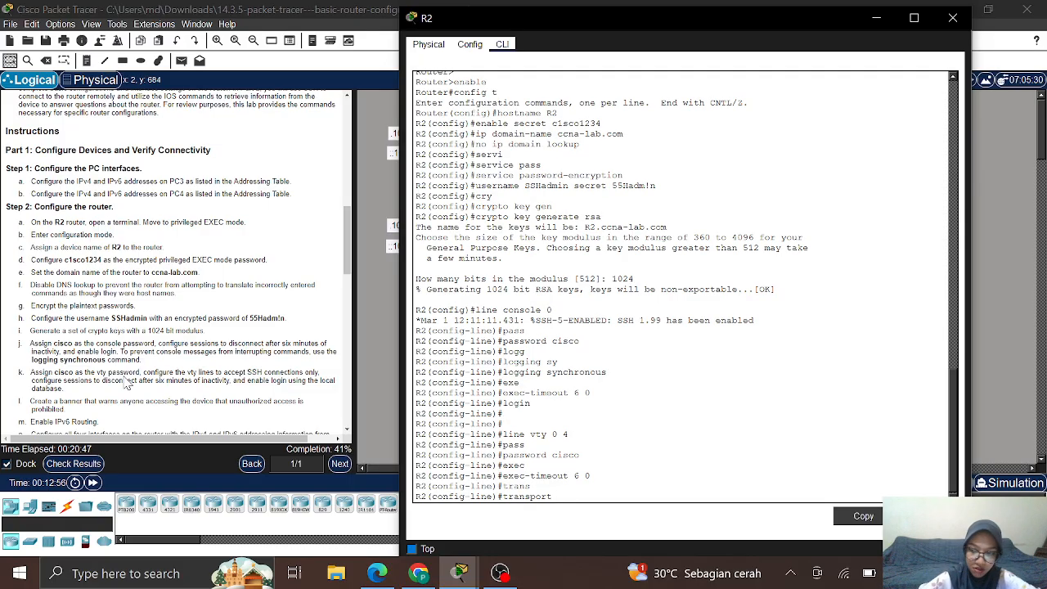
pyautogui.write('inp')
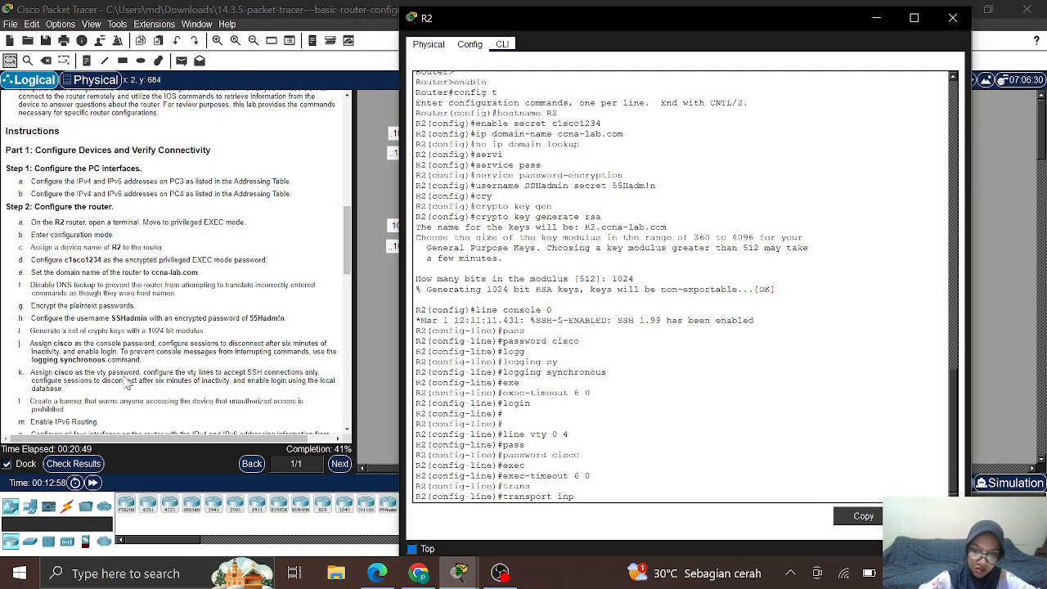
pyautogui.press('Tab')
pyautogui.write('ssh')
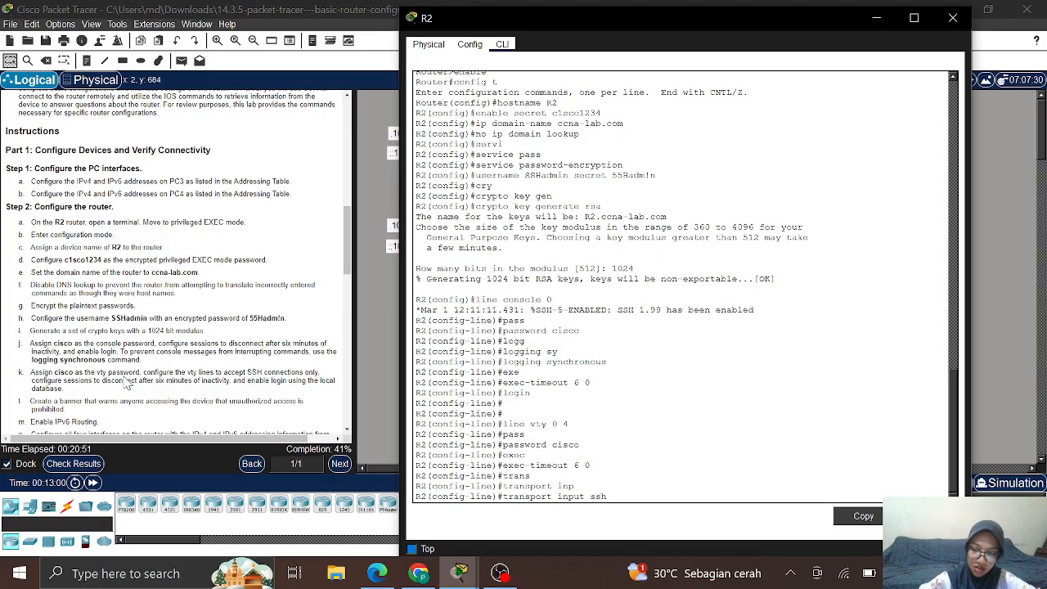
pyautogui.press('Return')
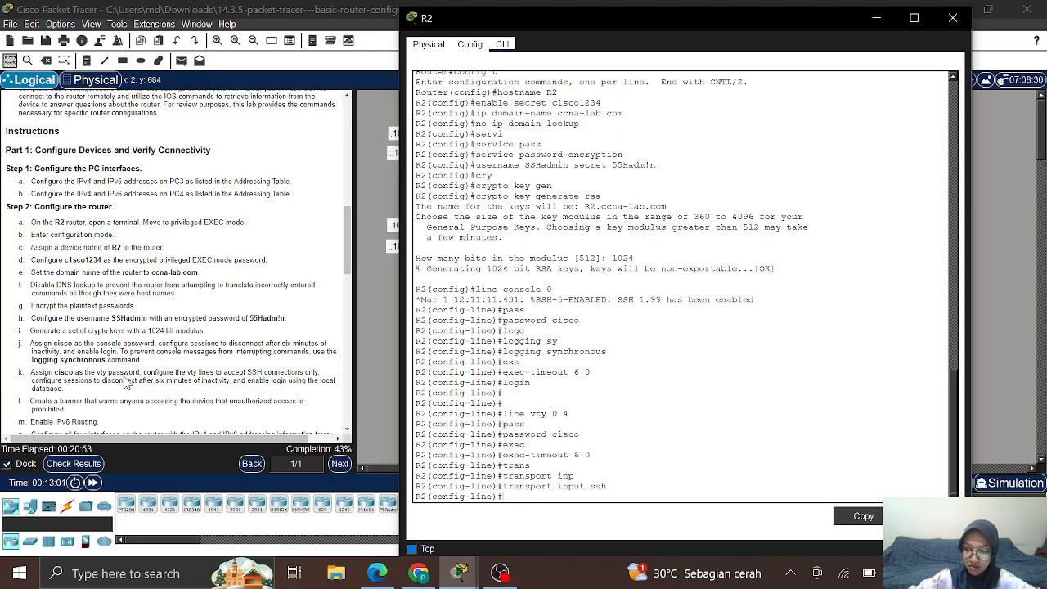
pyautogui.write('login')
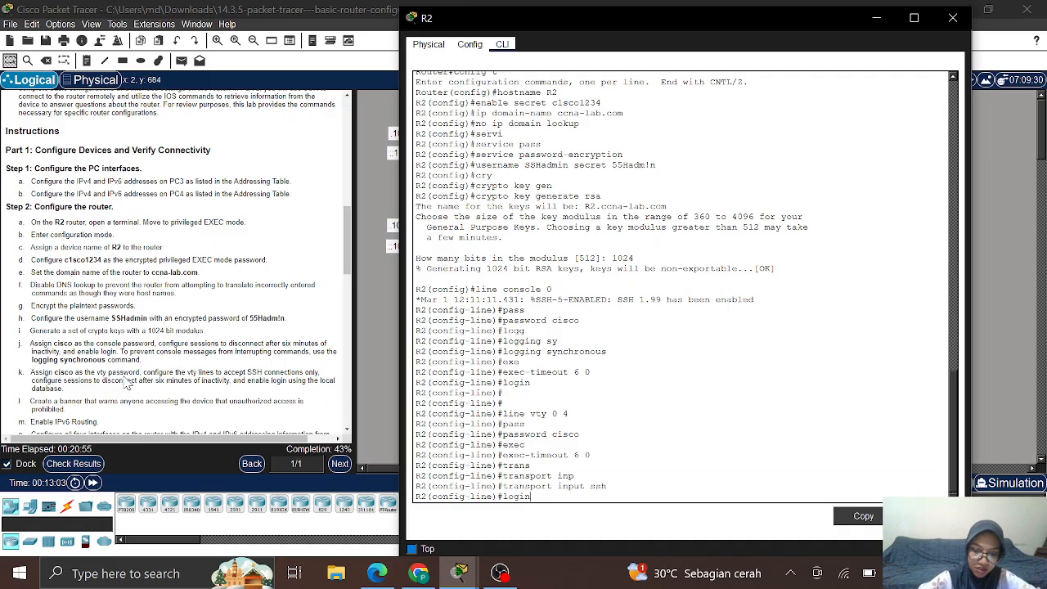
pyautogui.write(' local')
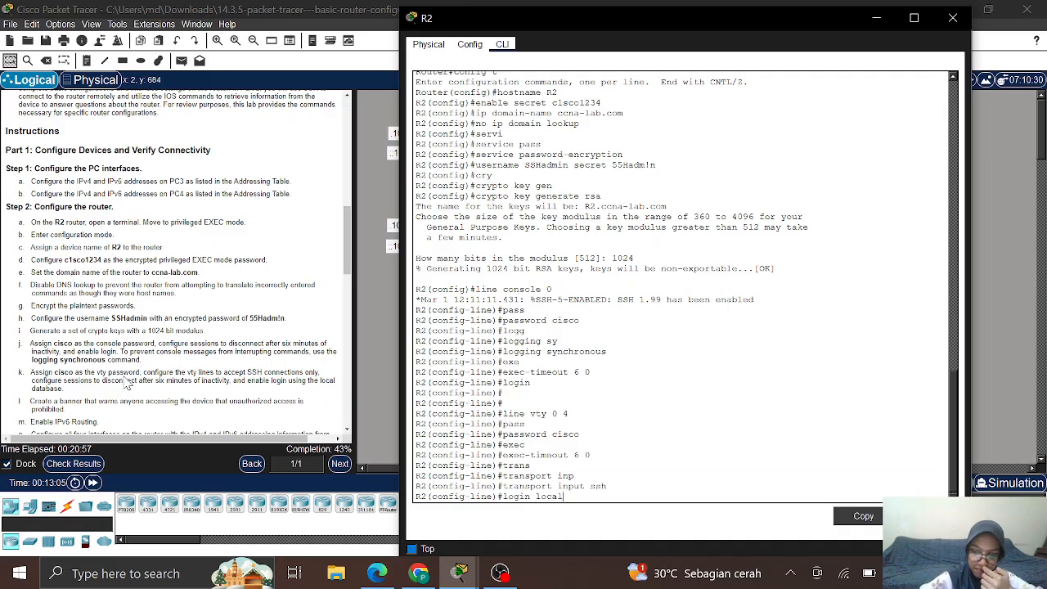
pyautogui.press('Return')
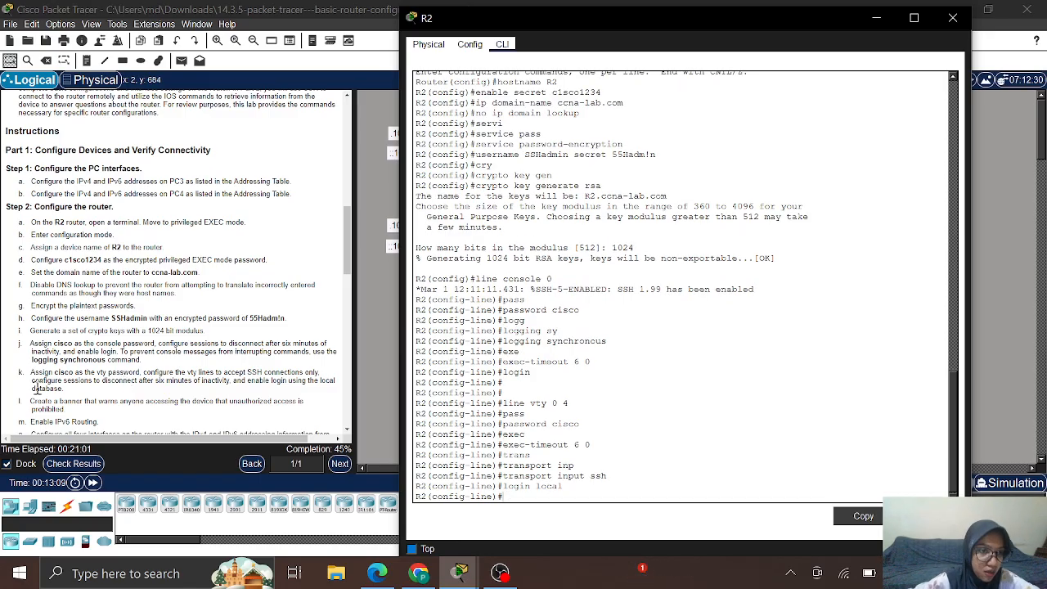
# Step: Set banner motd to "warning authorized users only!" with $ delimiters
pyautogui.scroll(-3, 76, 400)
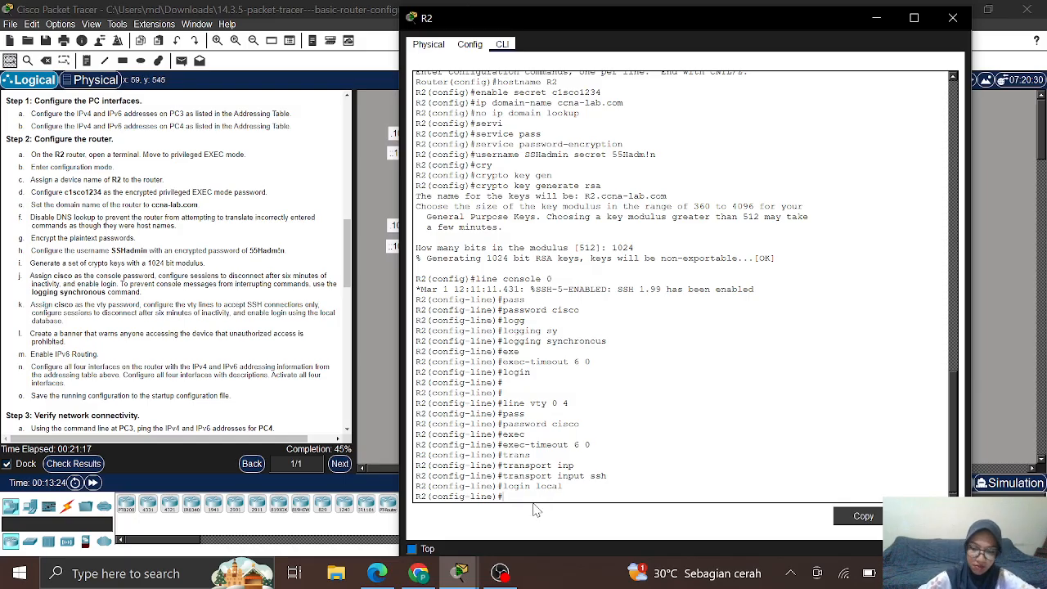
pyautogui.write('banner')
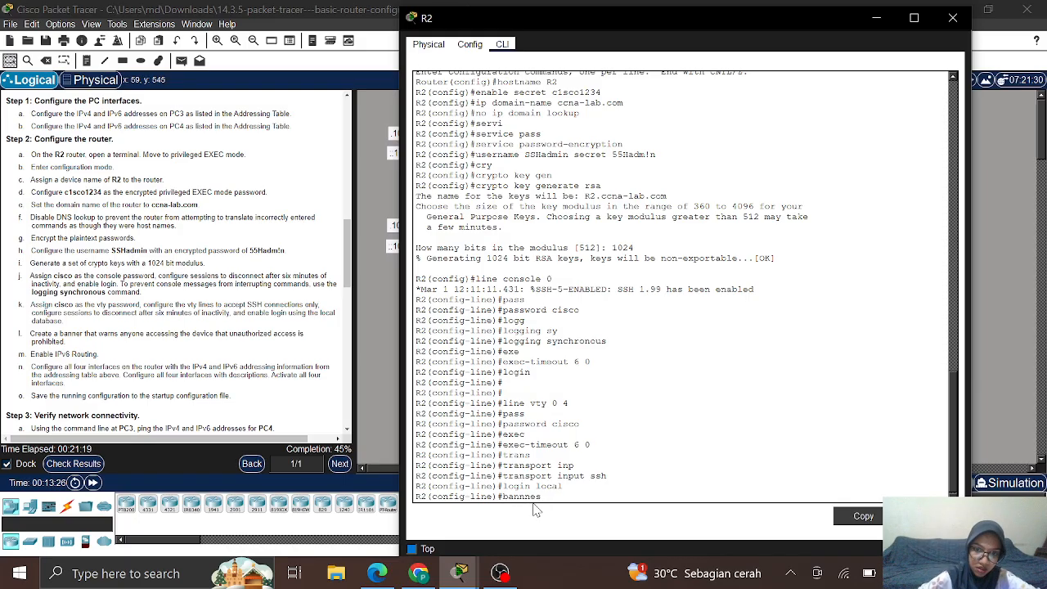
pyautogui.press('BackSpace')
pyautogui.press('BackSpace')
pyautogui.press('BackSpace')
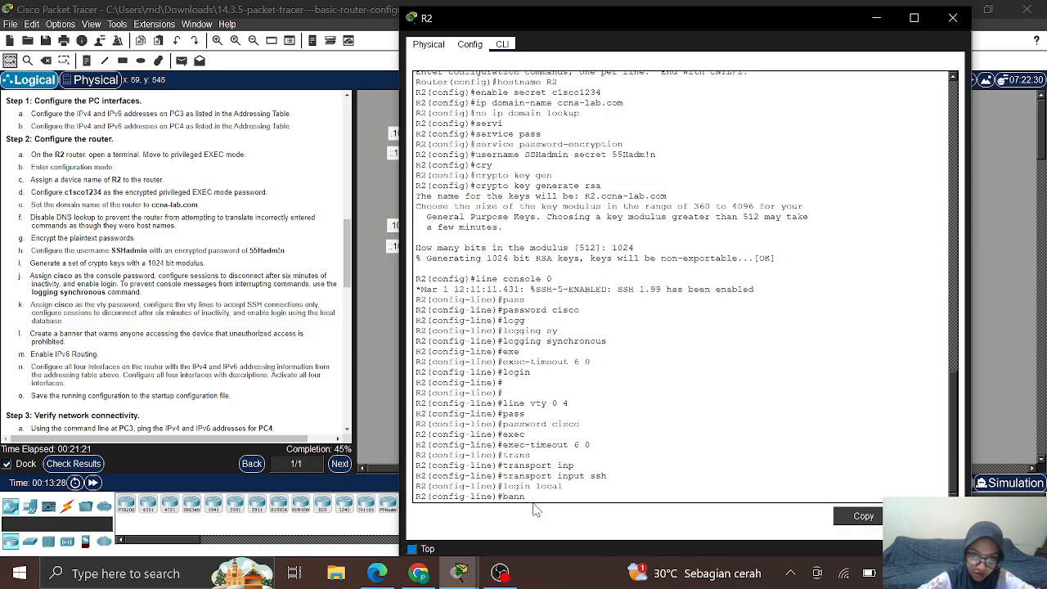
pyautogui.write('er motd')
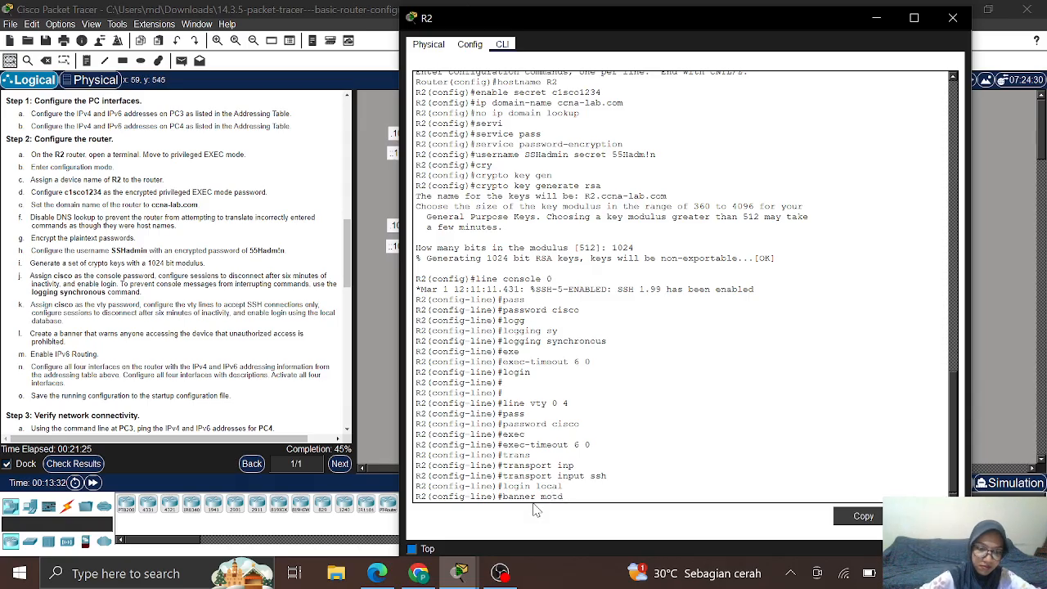
pyautogui.write('$')
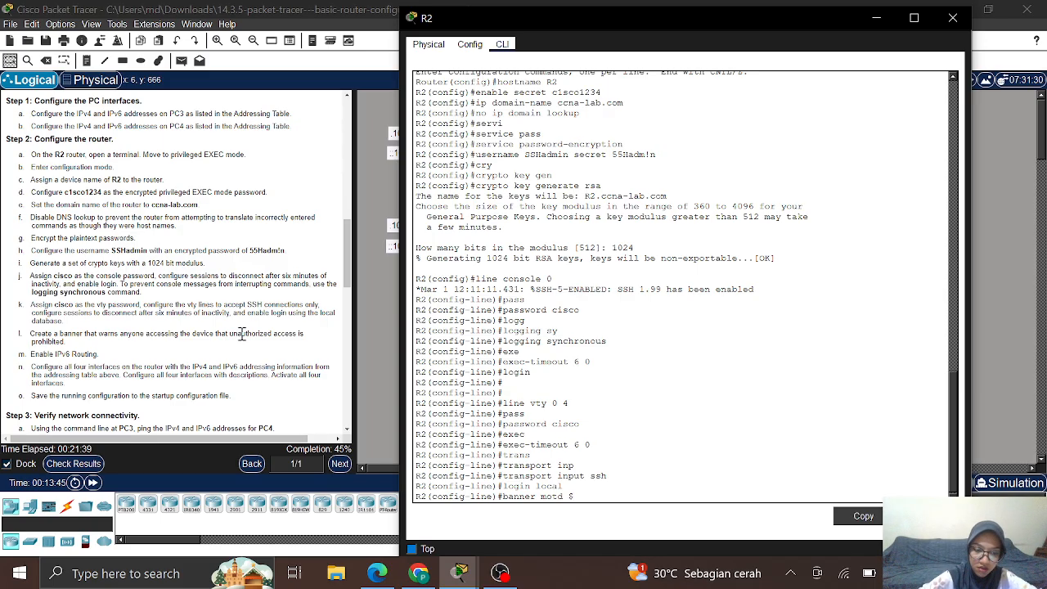
pyautogui.write('warni')
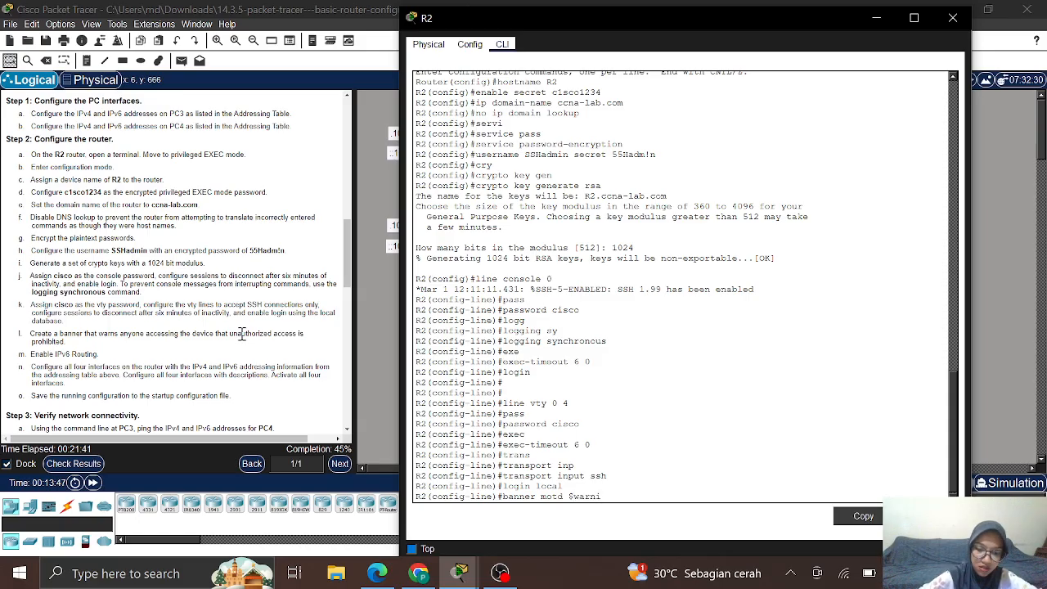
pyautogui.write('ng a')
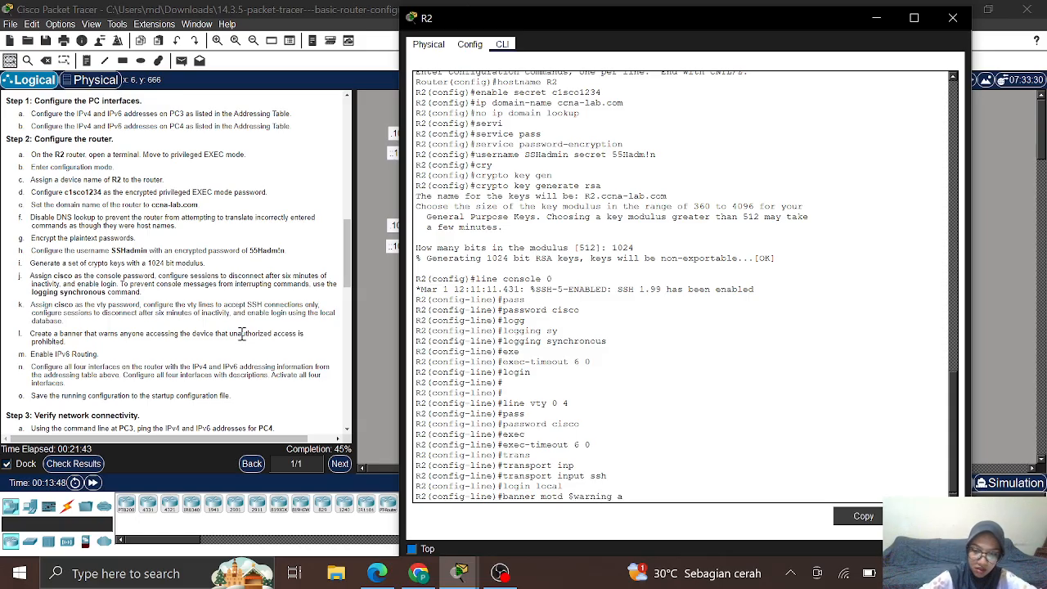
pyautogui.write('uthor')
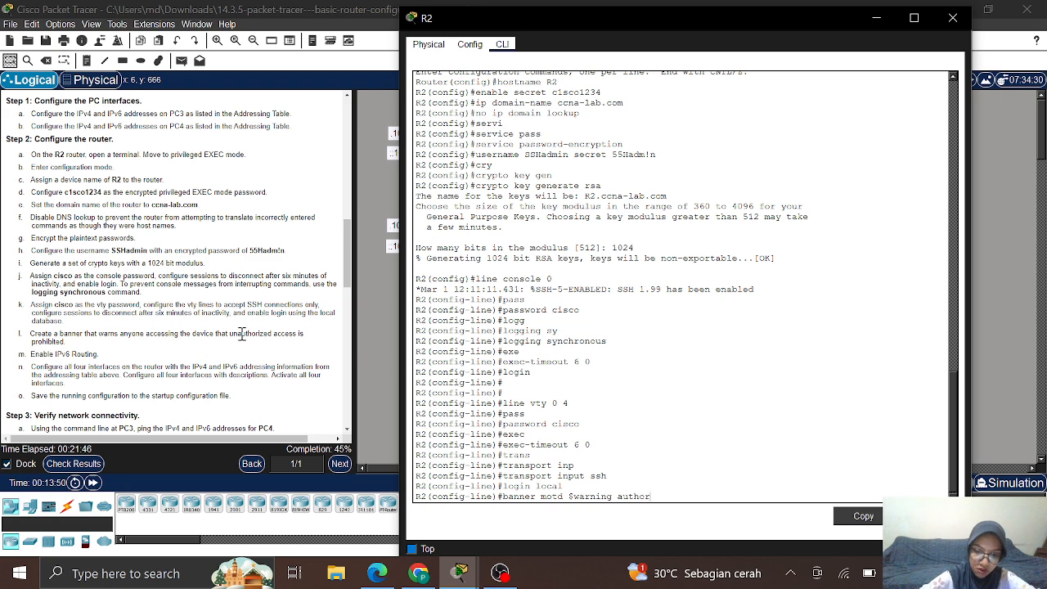
pyautogui.write('ized')
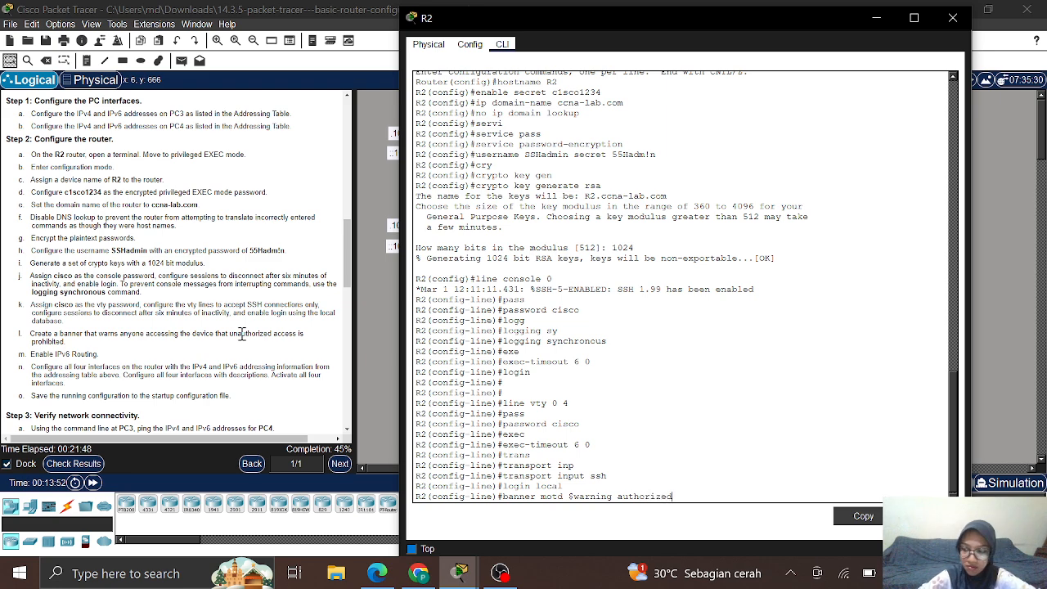
pyautogui.write(' use')
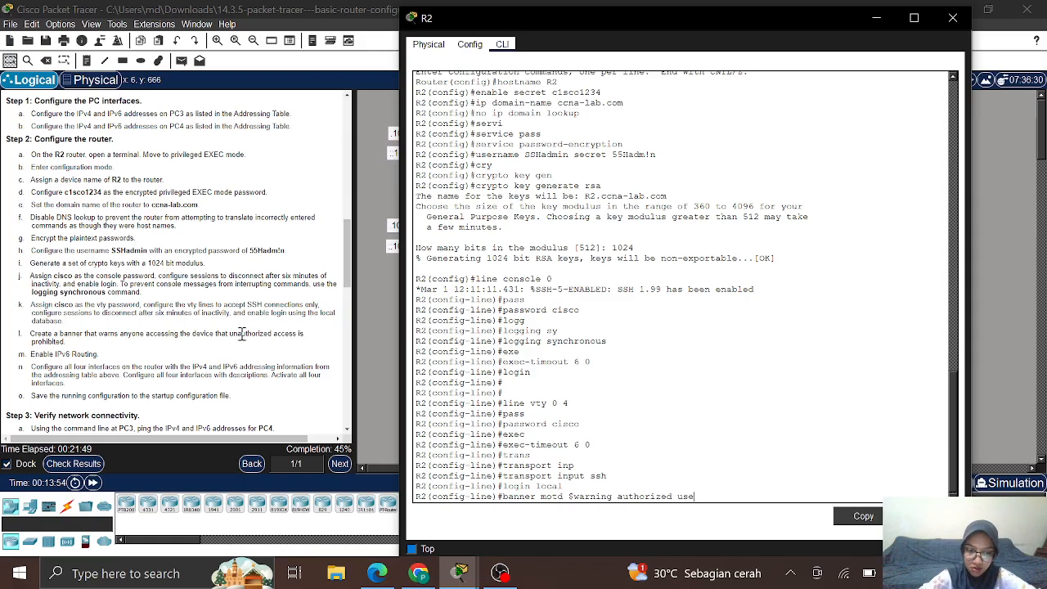
pyautogui.write('rs in')
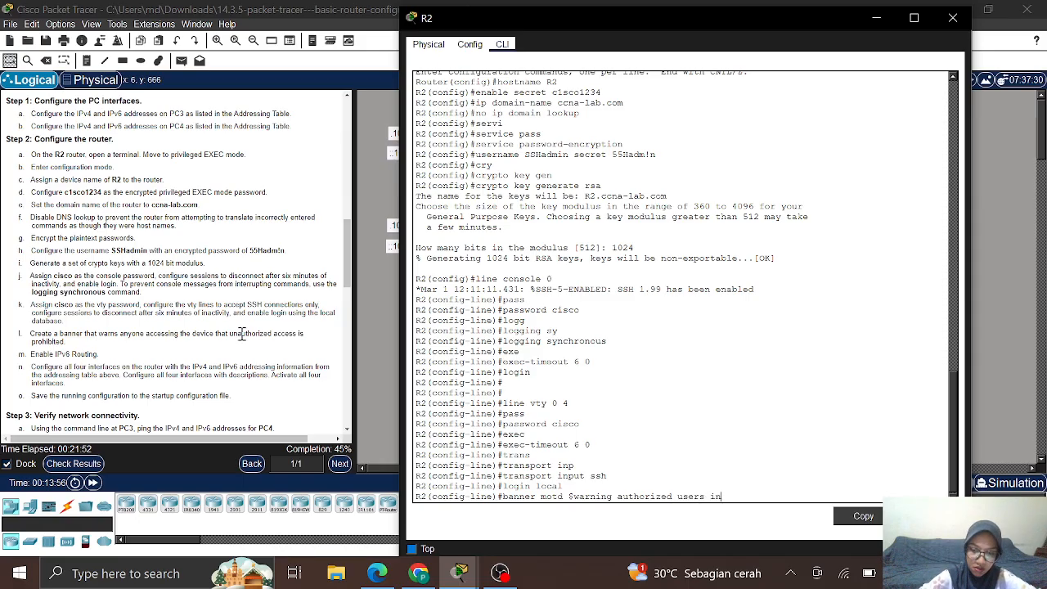
pyautogui.press('BackSpace')
pyautogui.press('BackSpace')
pyautogui.write('only!')
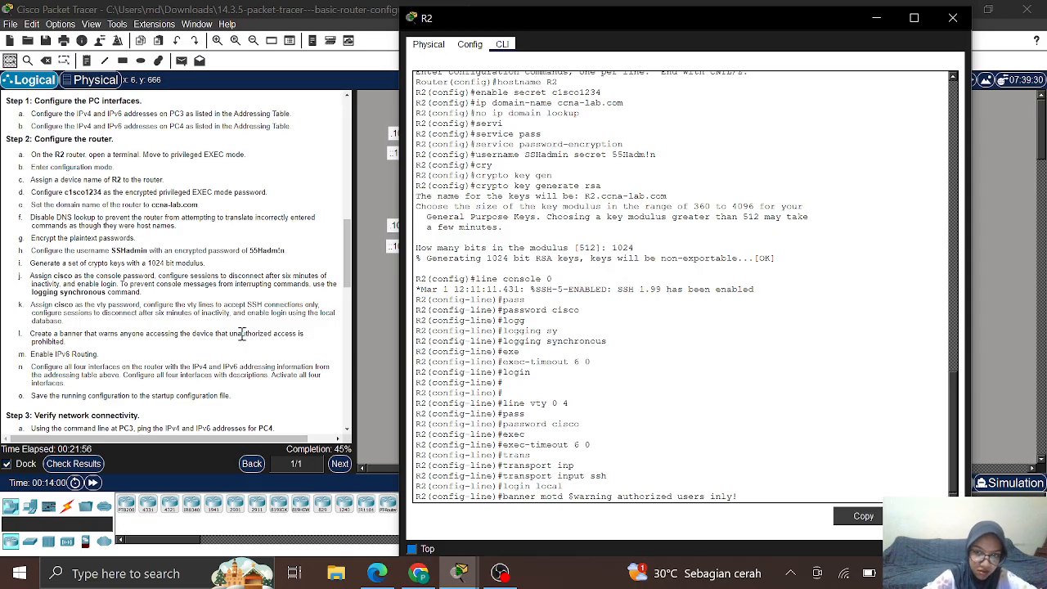
pyautogui.write('$')
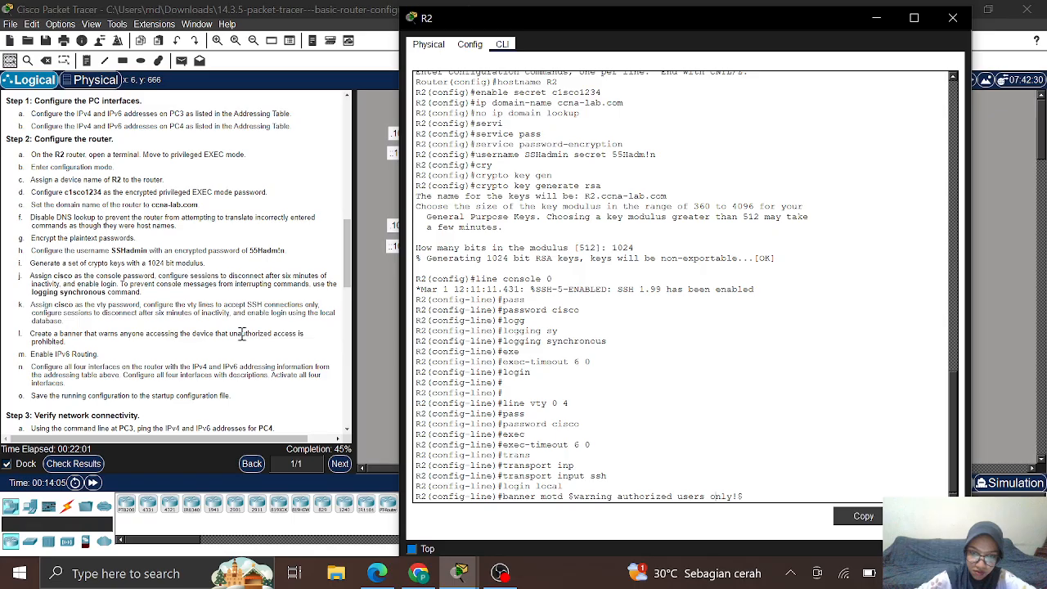
pyautogui.press('Return')
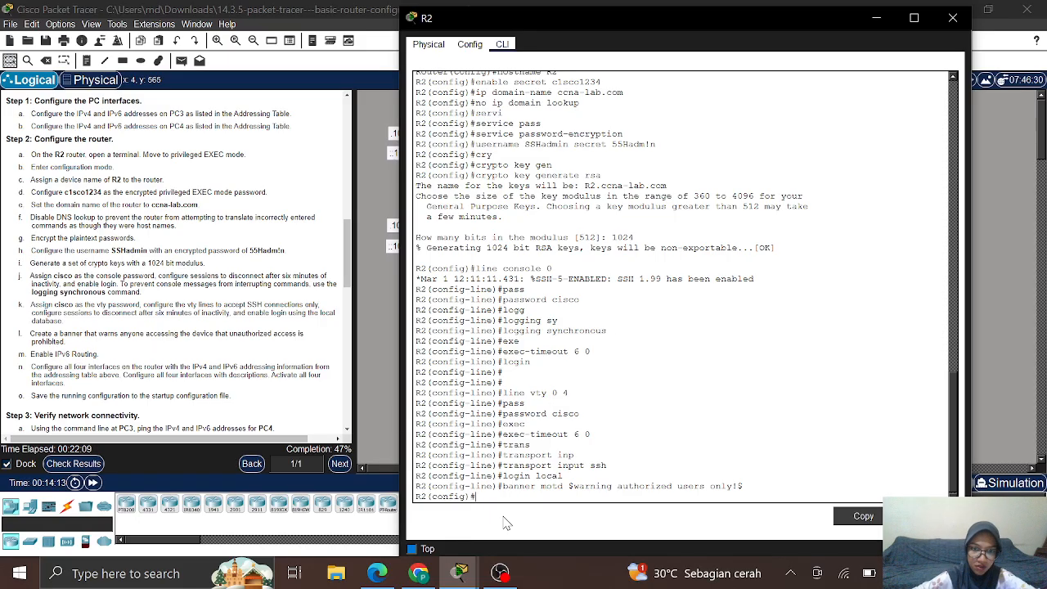
# Step: Turn on IPv6 routing on R2 with the ipv6 unicast-routing command
pyautogui.write('ipv6')
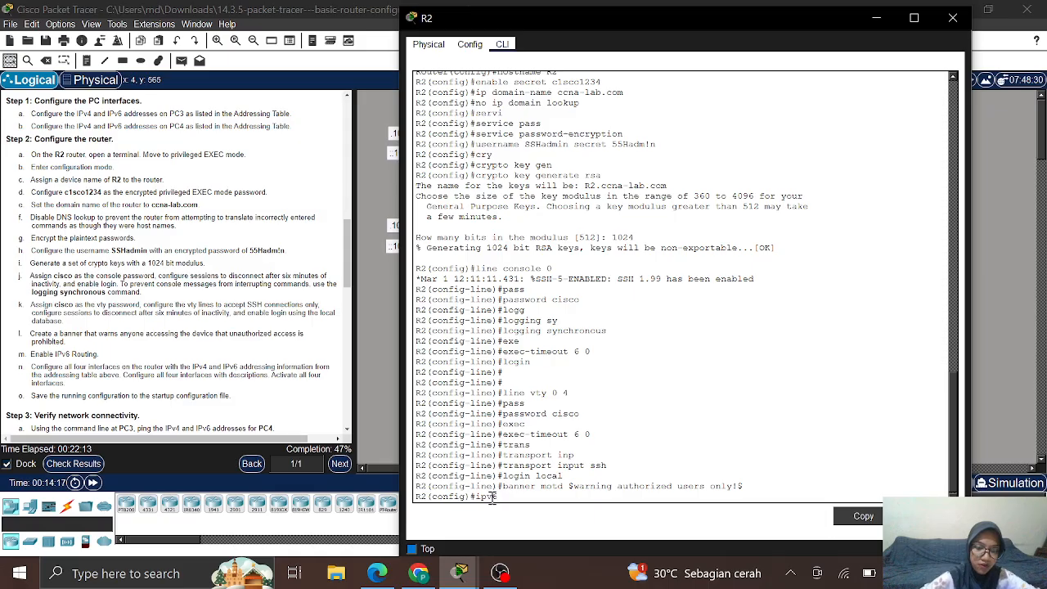
pyautogui.write(' un')
pyautogui.press('Tab')
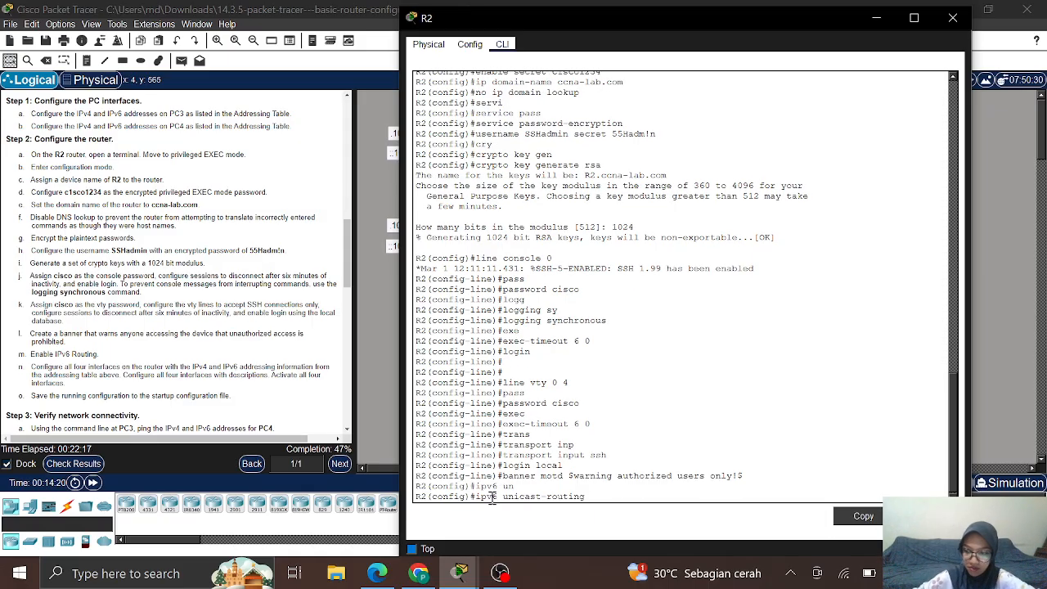
pyautogui.press('Return')
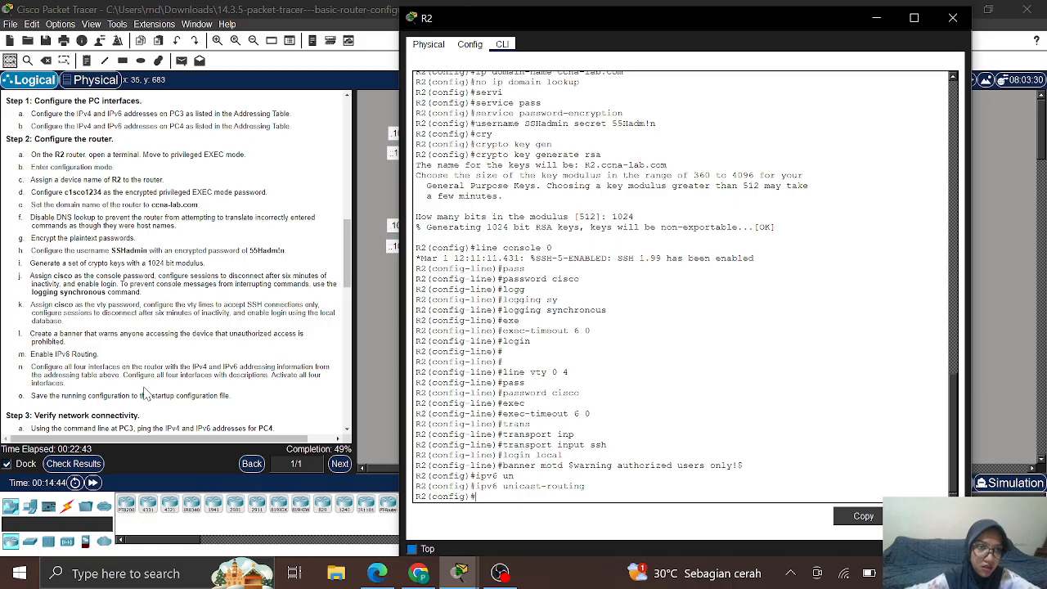
# Step: Enter interface G0/0/0 on R2 and give it the description 'Connection to S3'
pyautogui.scroll(10, 143, 393)
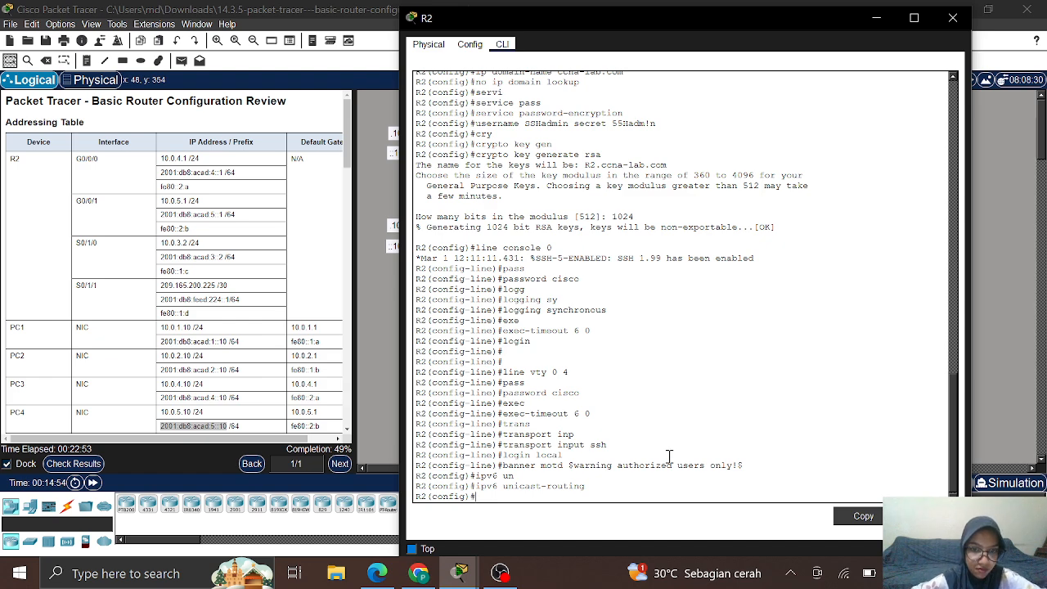
pyautogui.press('Return')
pyautogui.press('Return')
pyautogui.press('Return')
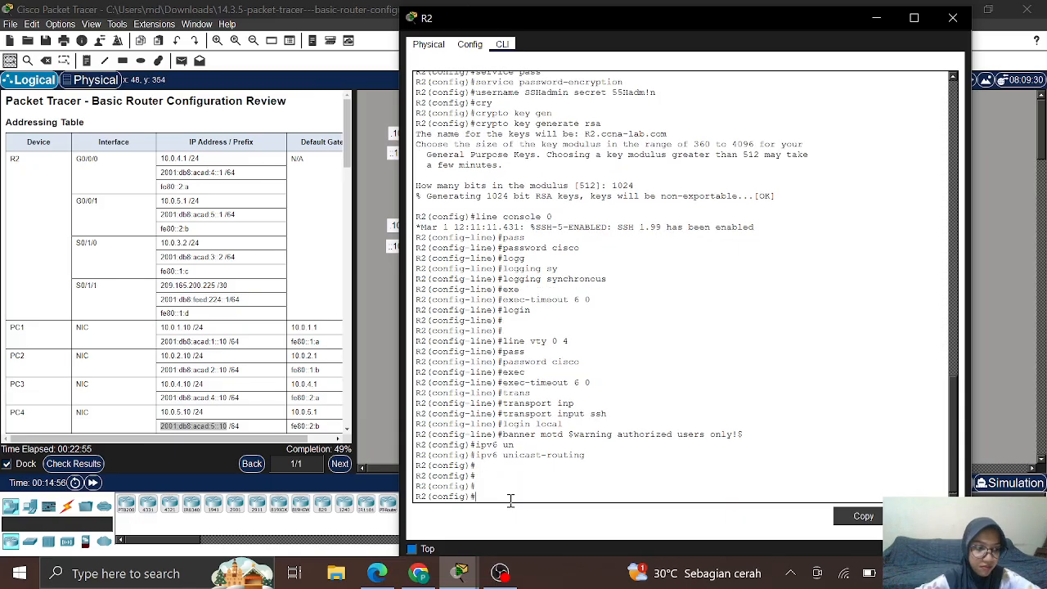
pyautogui.write('in')
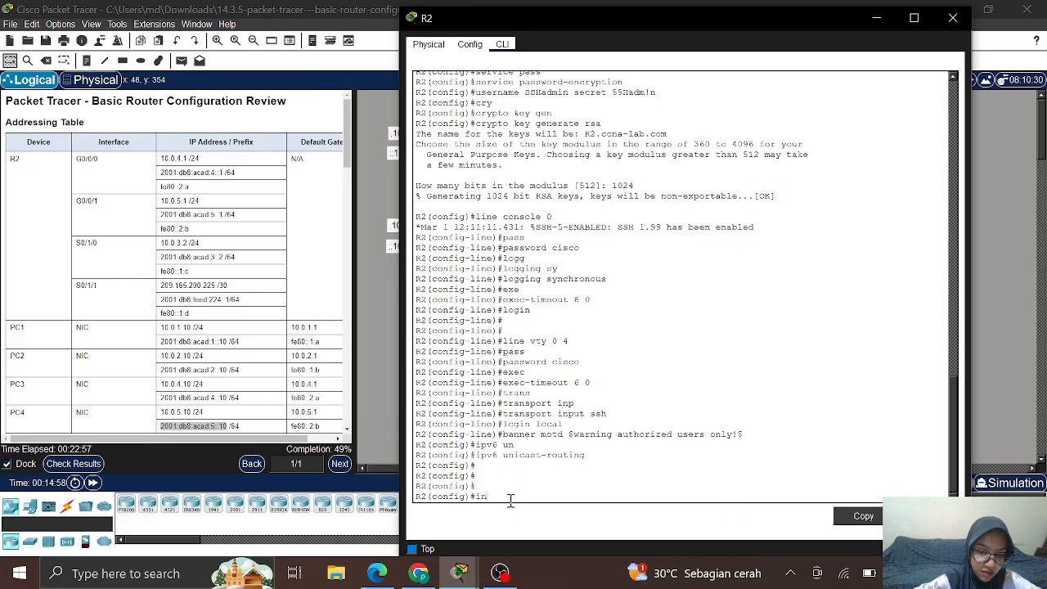
pyautogui.write('t g0/0/0')
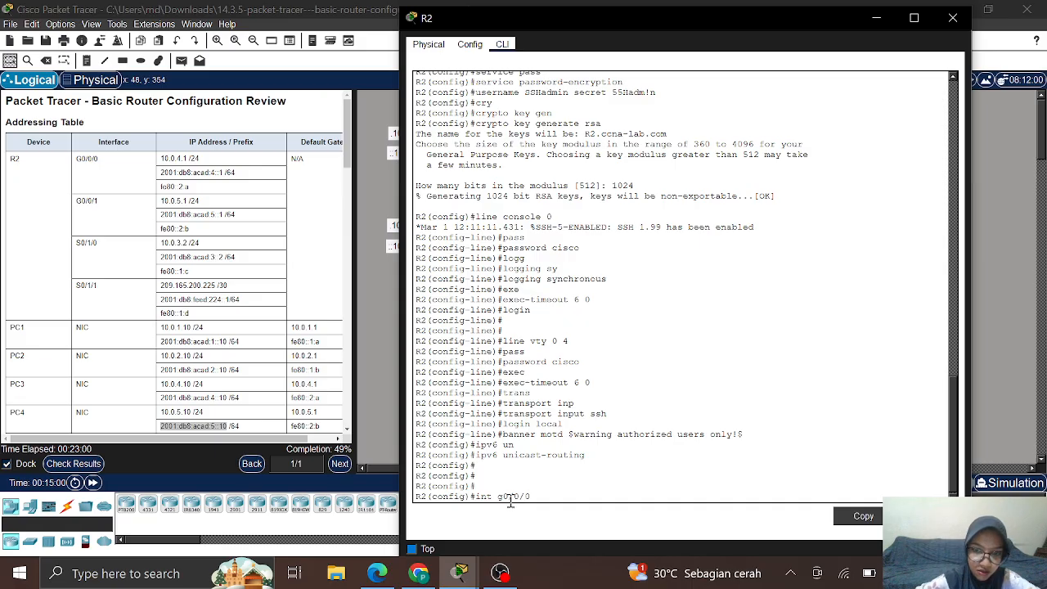
pyautogui.press('Return')
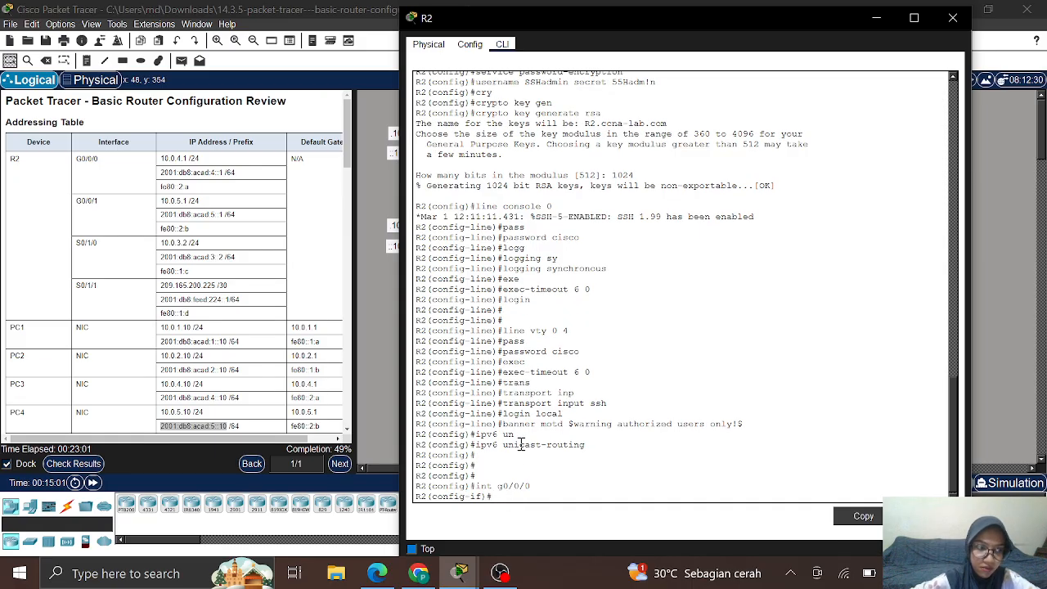
pyautogui.write('des')
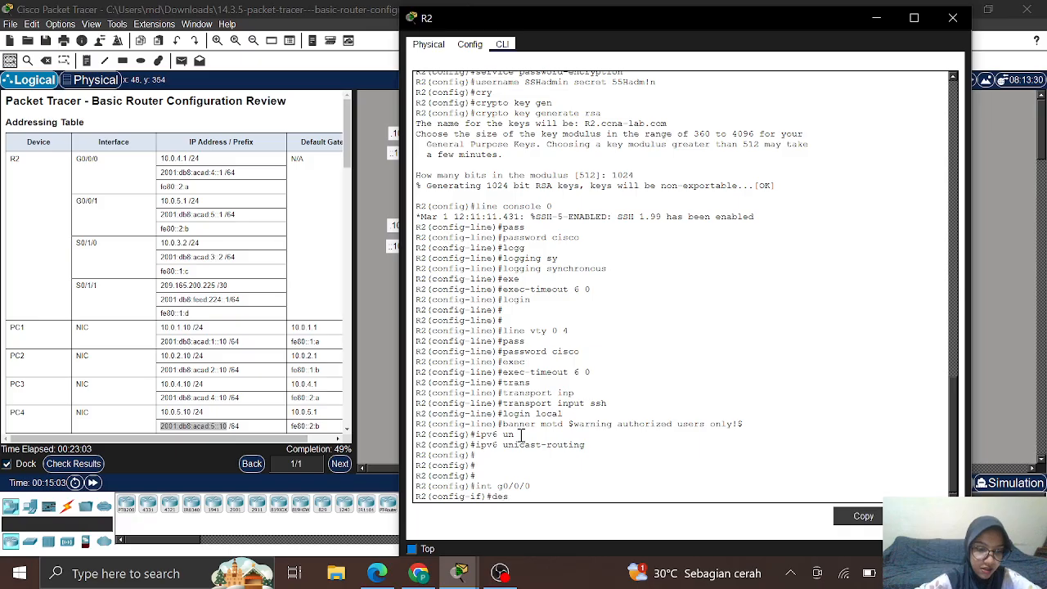
pyautogui.press('Tab')
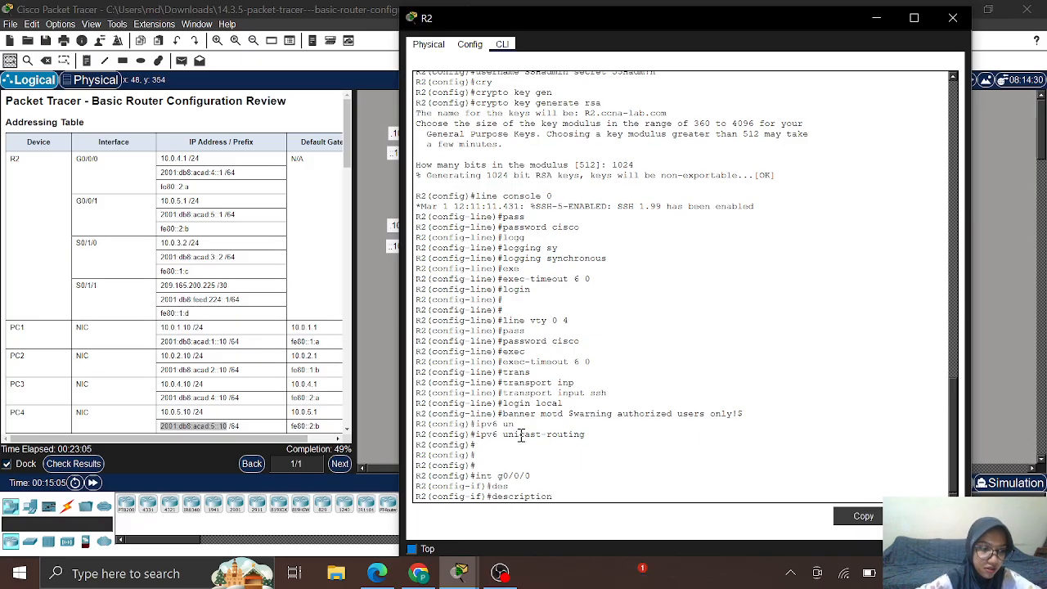
pyautogui.write('Conn')
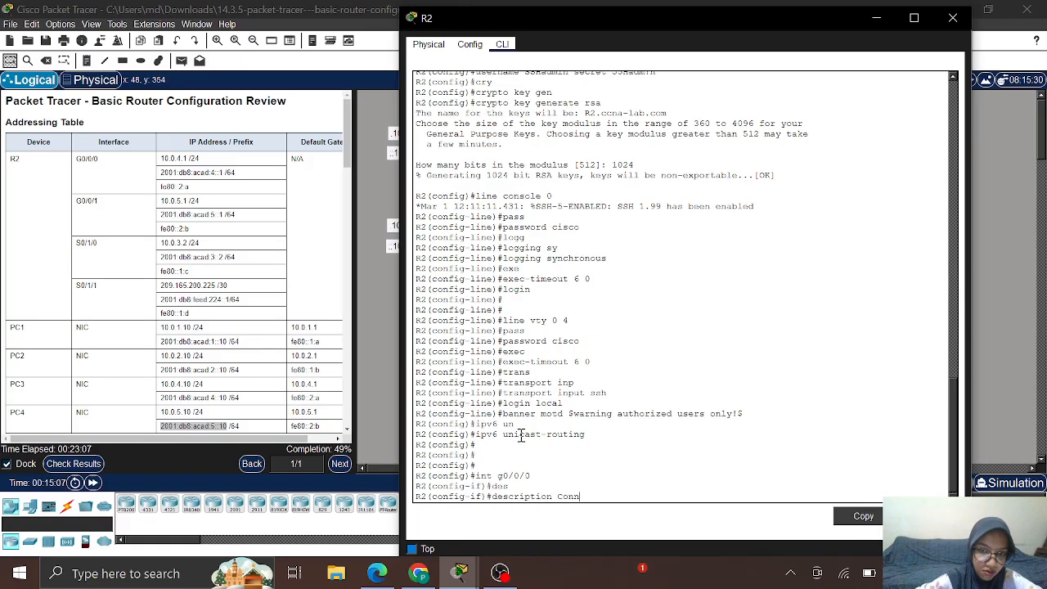
pyautogui.press('Tab')
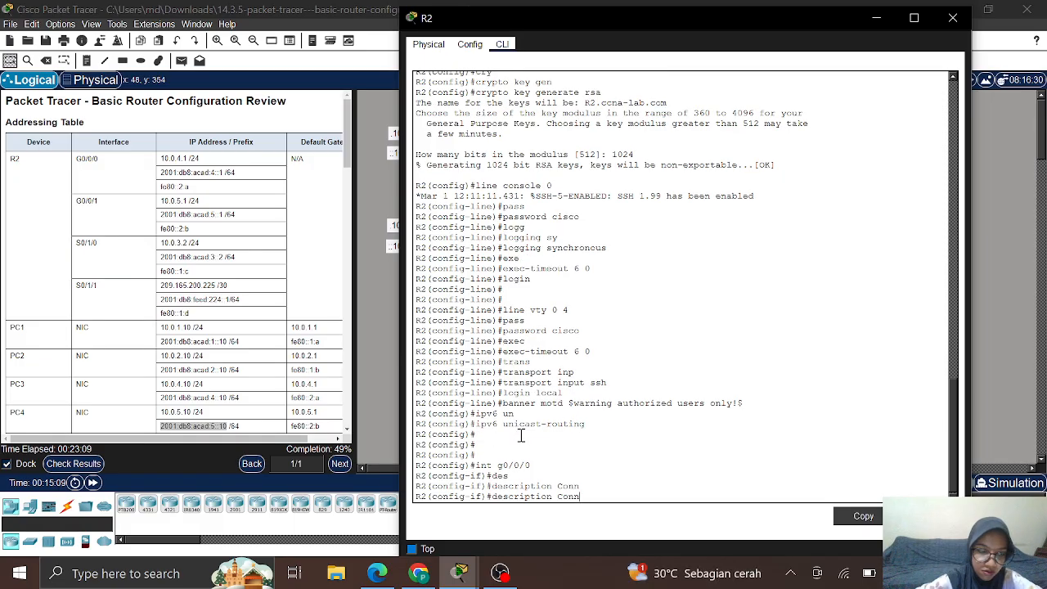
pyautogui.write('ection')
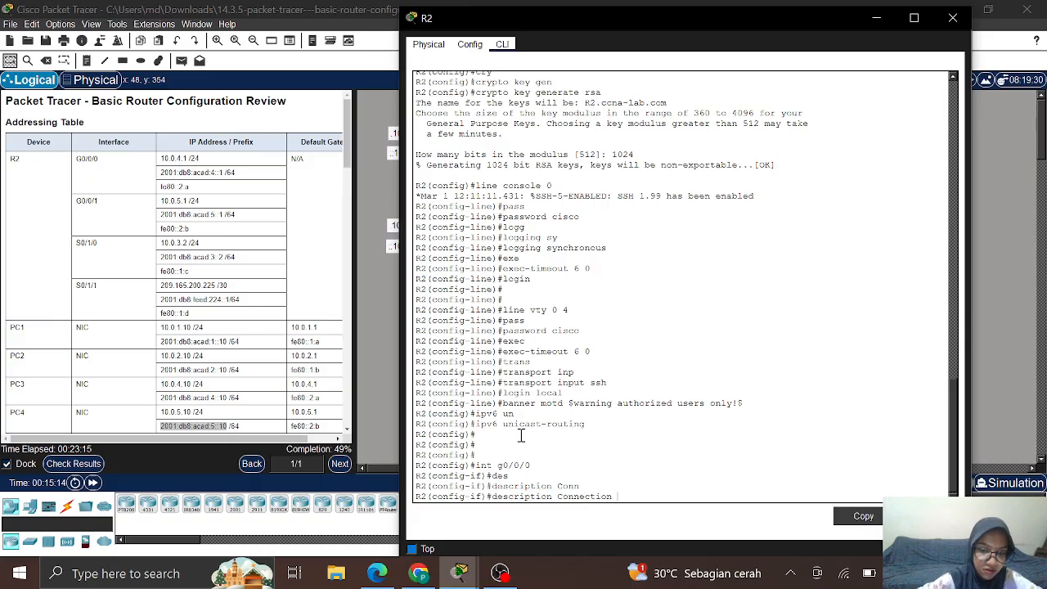
pyautogui.write(' to S')
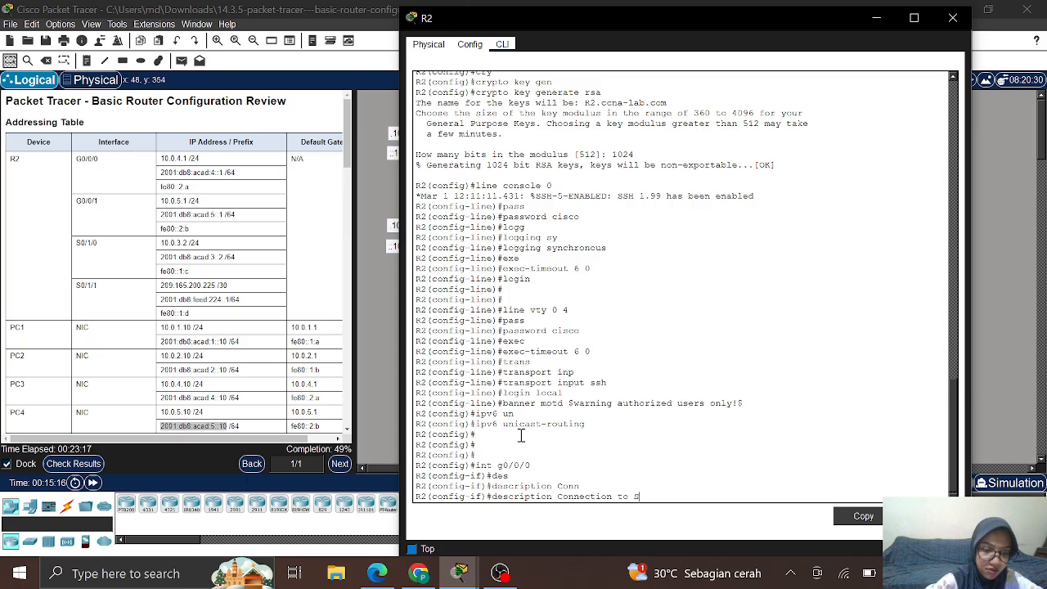
pyautogui.write('3')
pyautogui.press('Return')
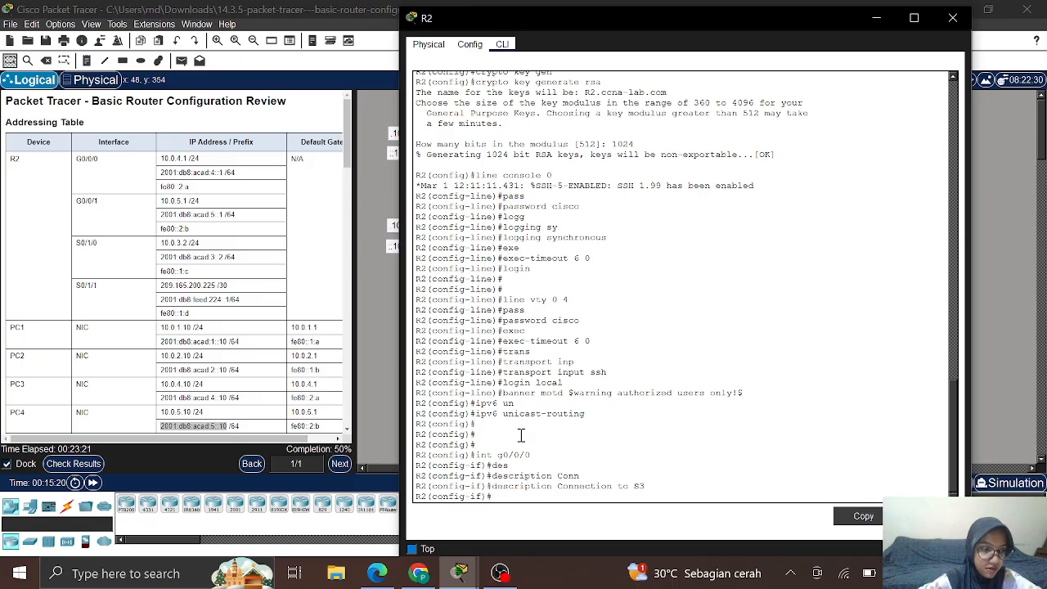
# Step: Assign G0/0/0 the address 10.0.4.1 255.255.255.0 and begin the ipv6 address command
pyautogui.write('ip add')
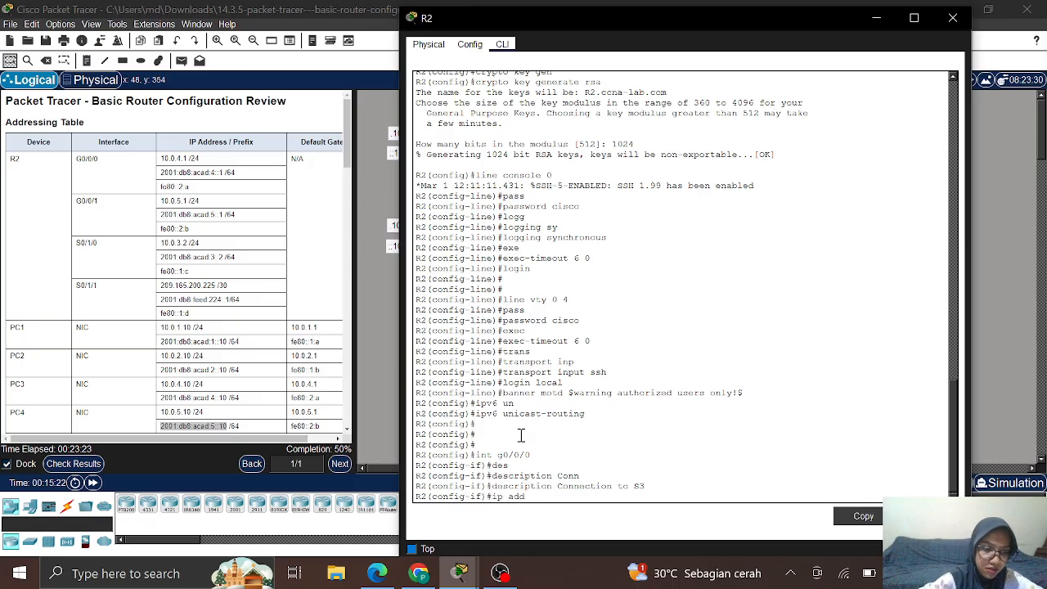
pyautogui.press('Tab')
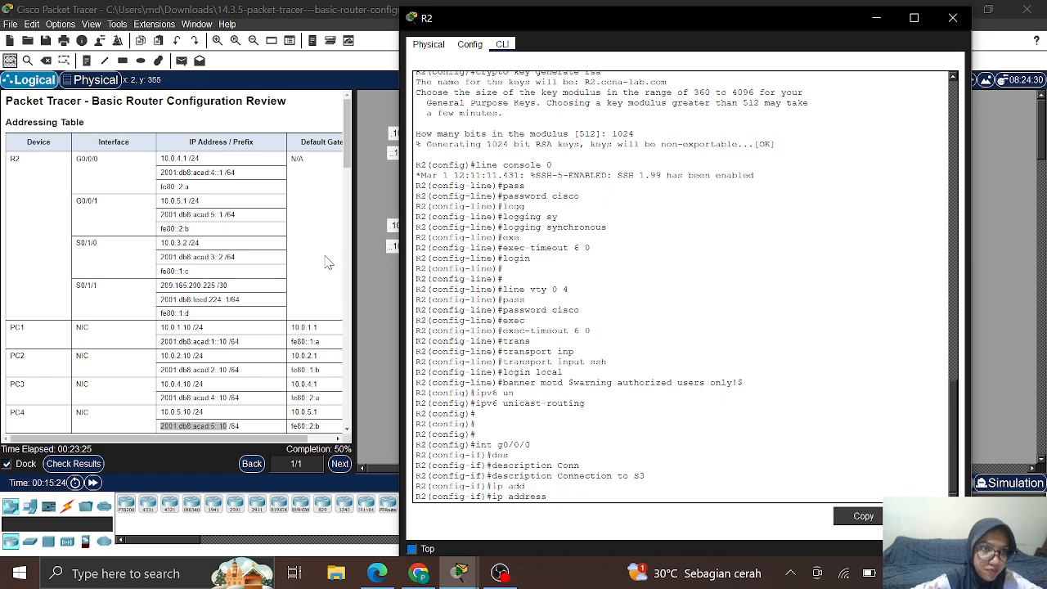
pyautogui.write('10')
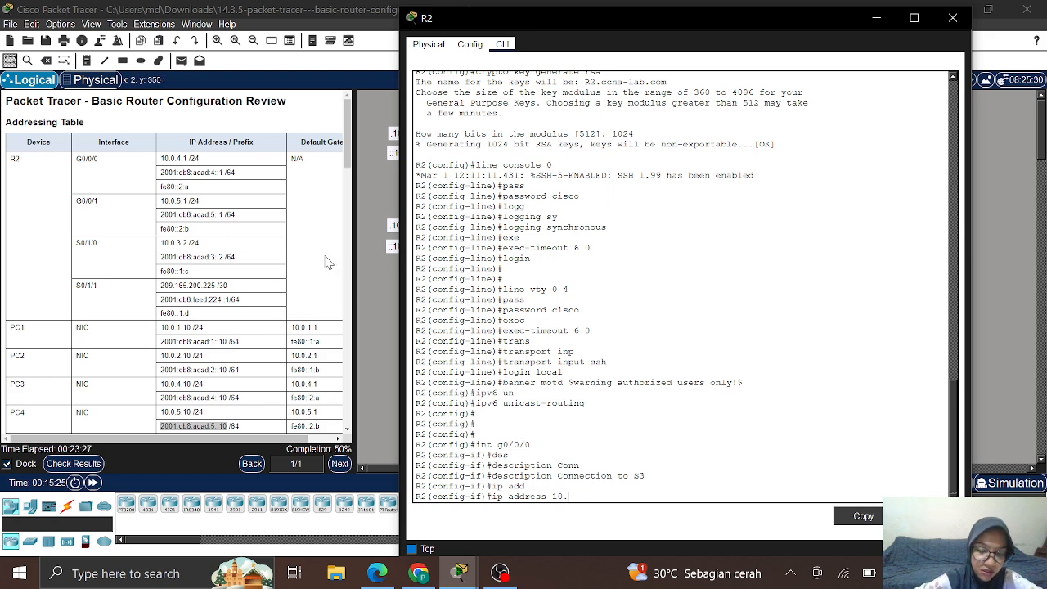
pyautogui.write('.0.')
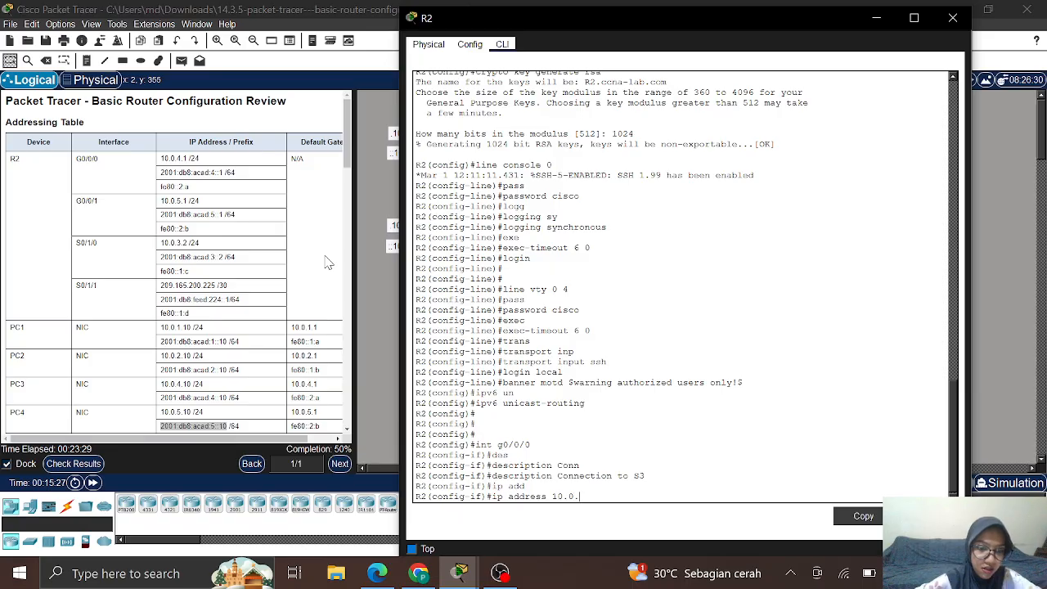
pyautogui.write('4.1')
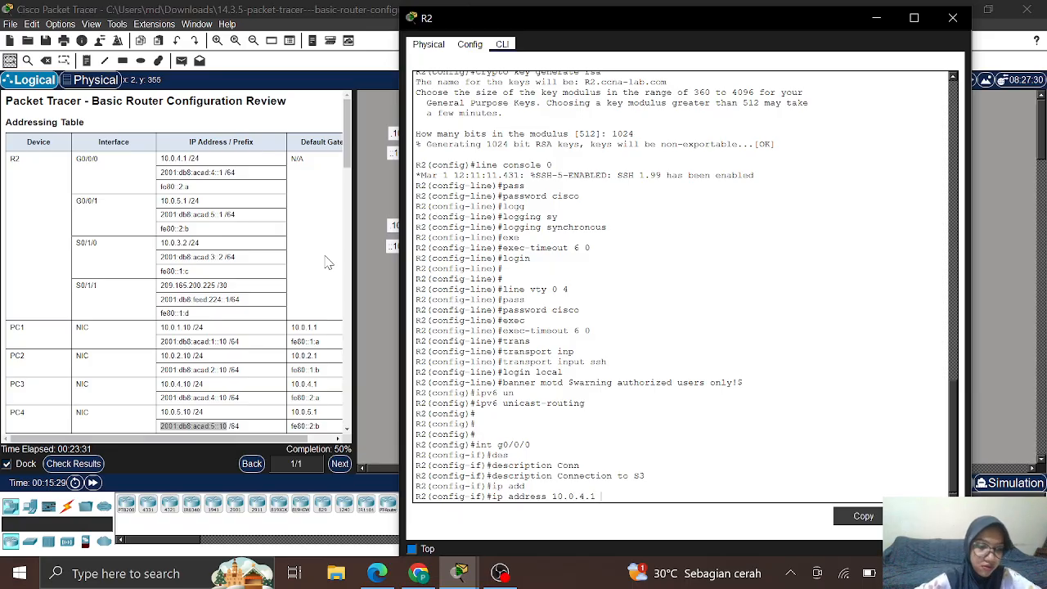
pyautogui.write(' 255.255')
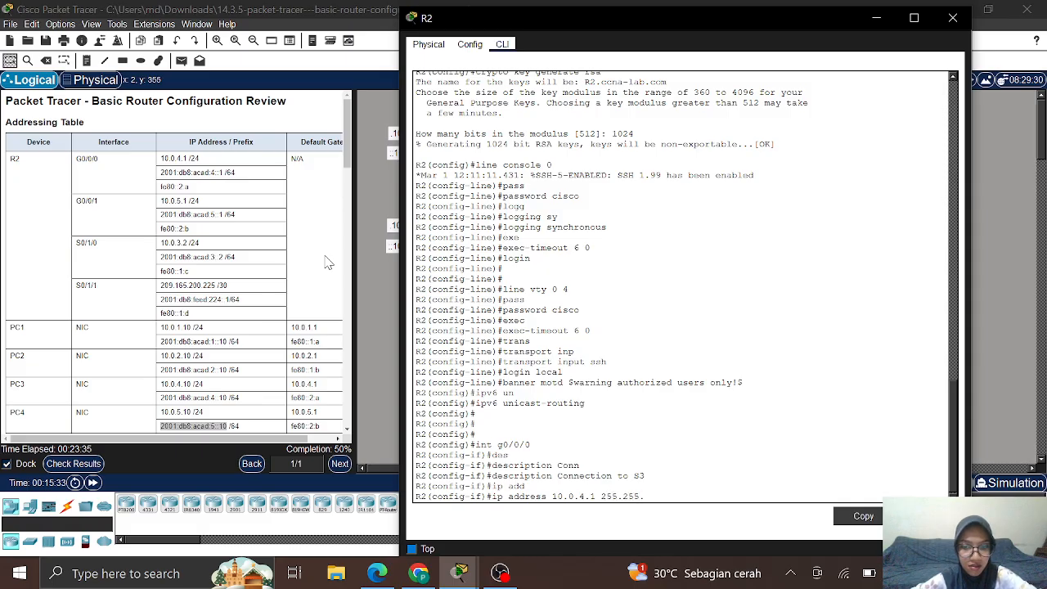
pyautogui.write('.255')
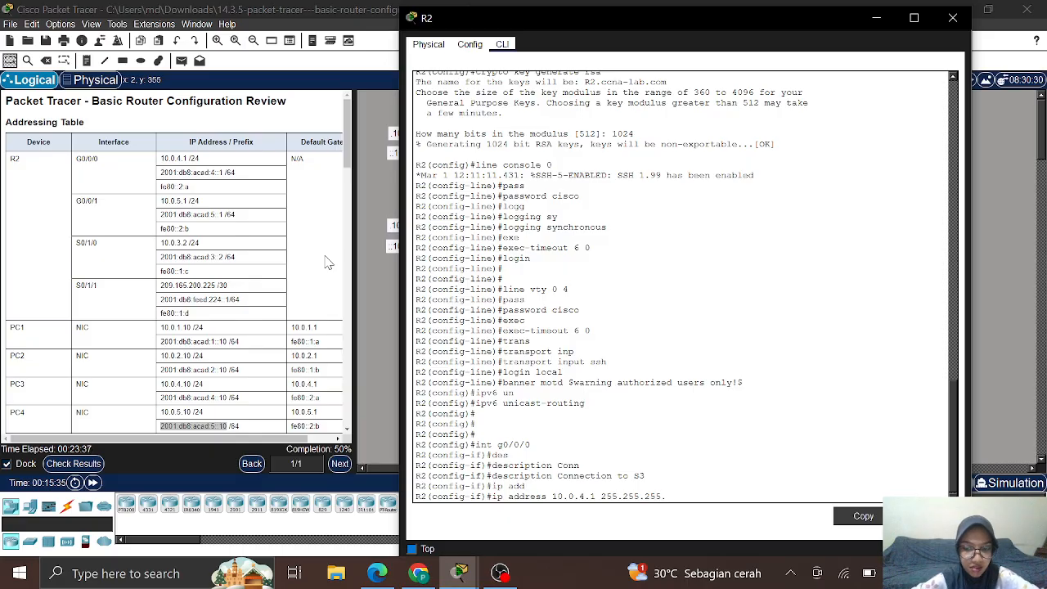
pyautogui.write('.0')
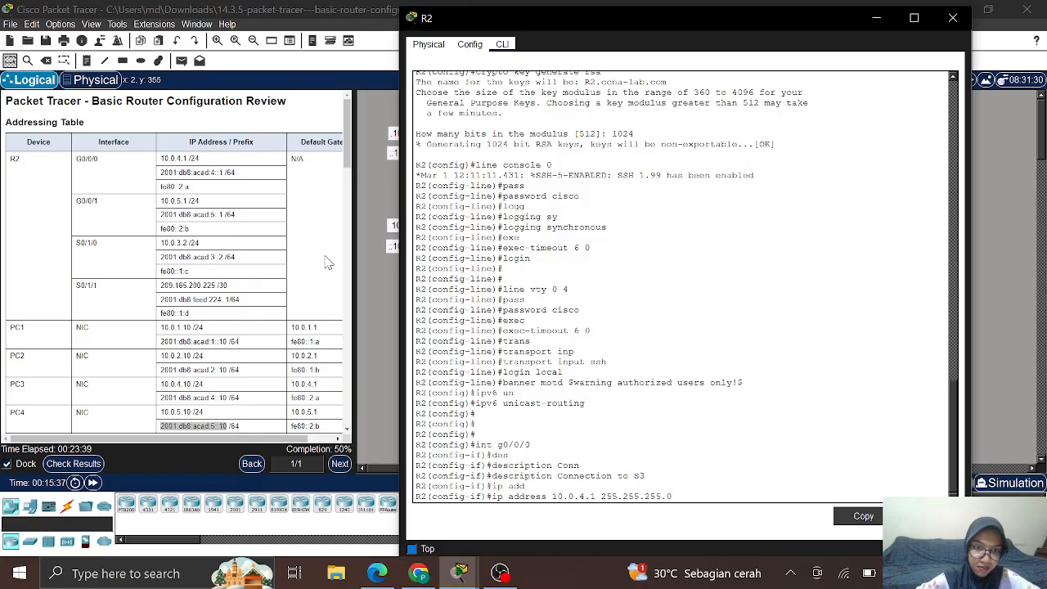
pyautogui.press('Return')
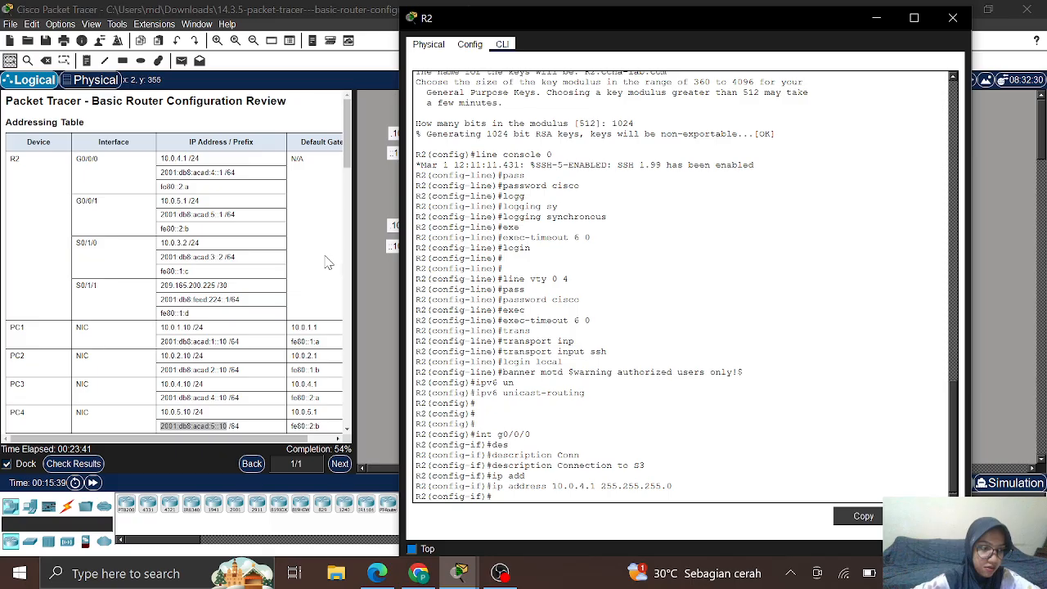
pyautogui.write('ipv')
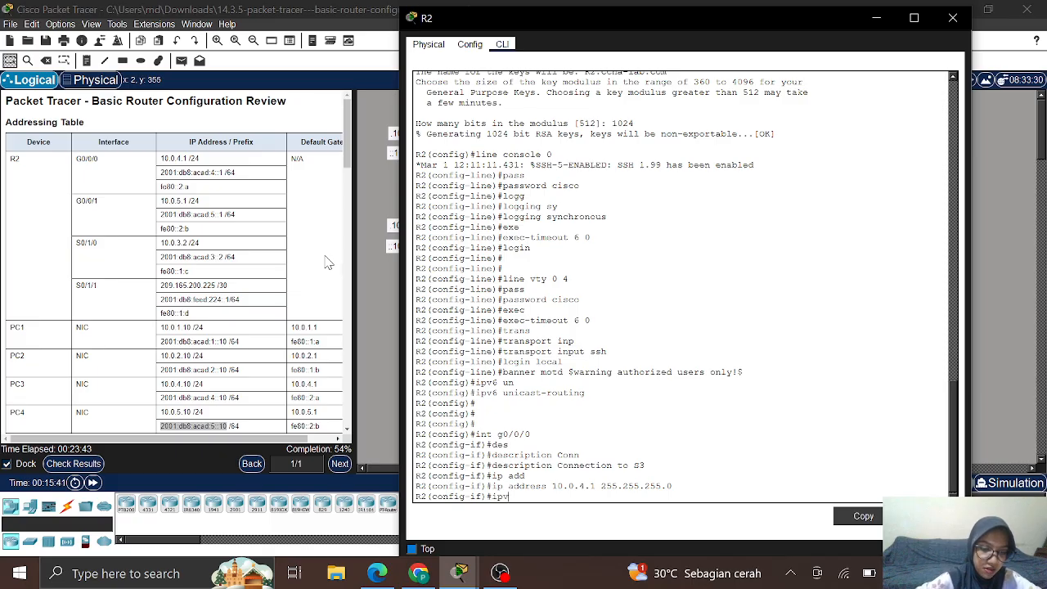
pyautogui.write('6')
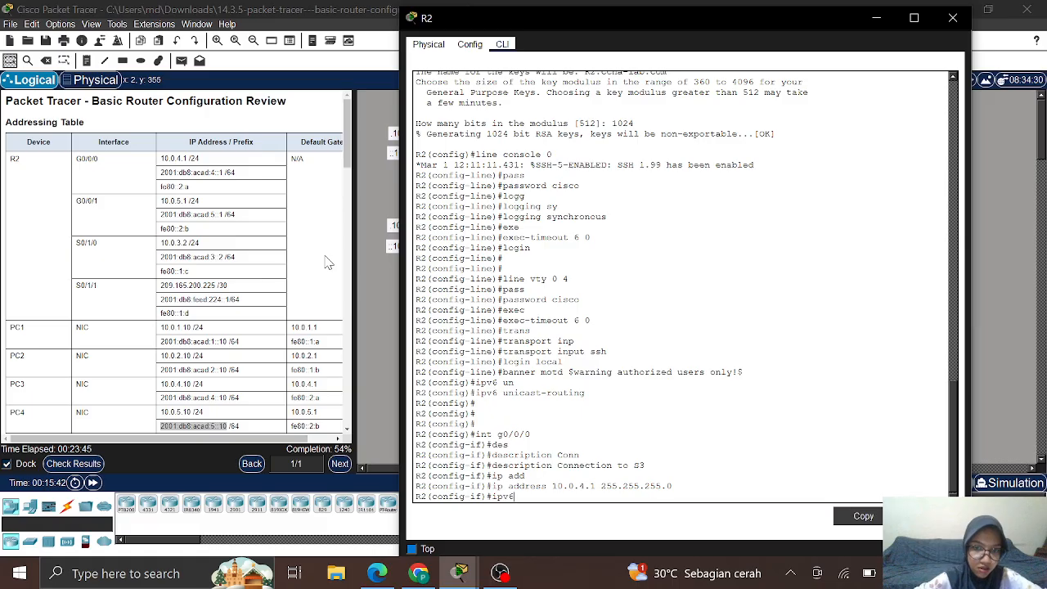
pyautogui.write(' add')
pyautogui.press('Tab')
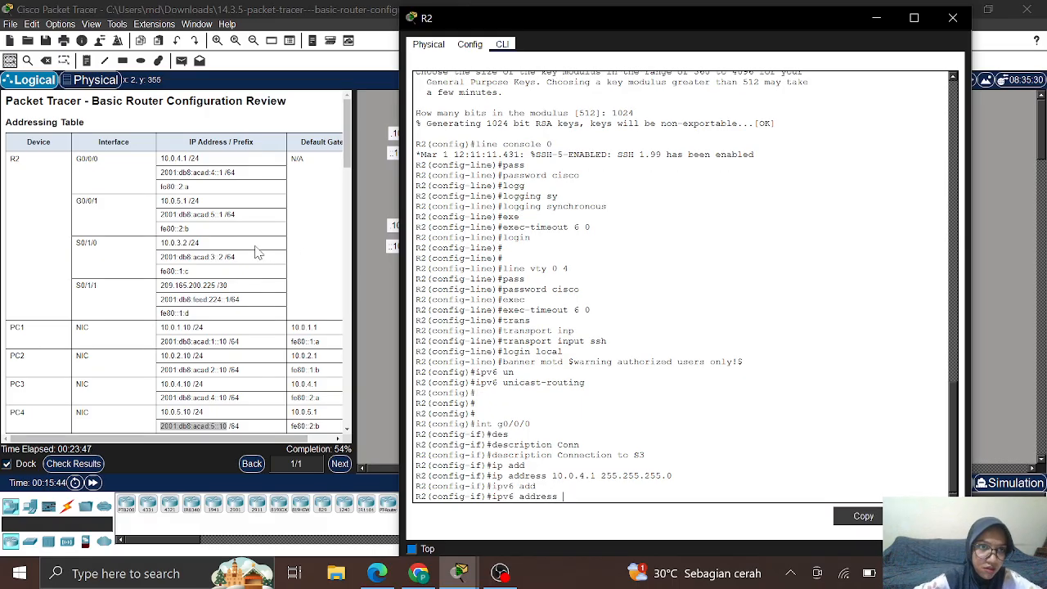
# Step: Copy 2001:db8:acad:4::1 from the Addressing Table into R2's ipv6 address command
pyautogui.click(161, 173)
pyautogui.moveTo(160, 173); pyautogui.dragTo(225, 174)
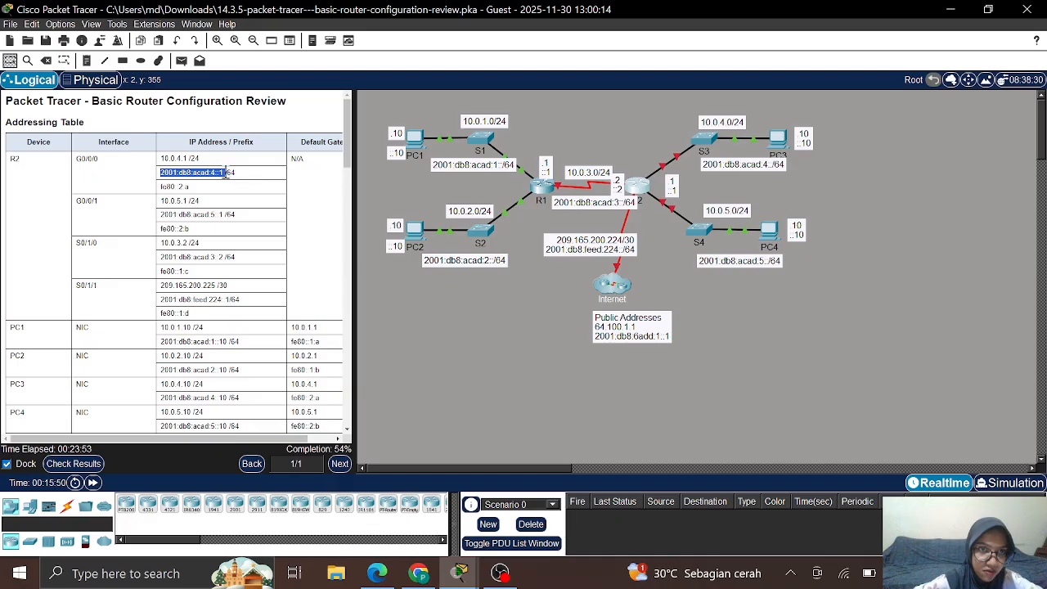
pyautogui.rightClick(226, 172)
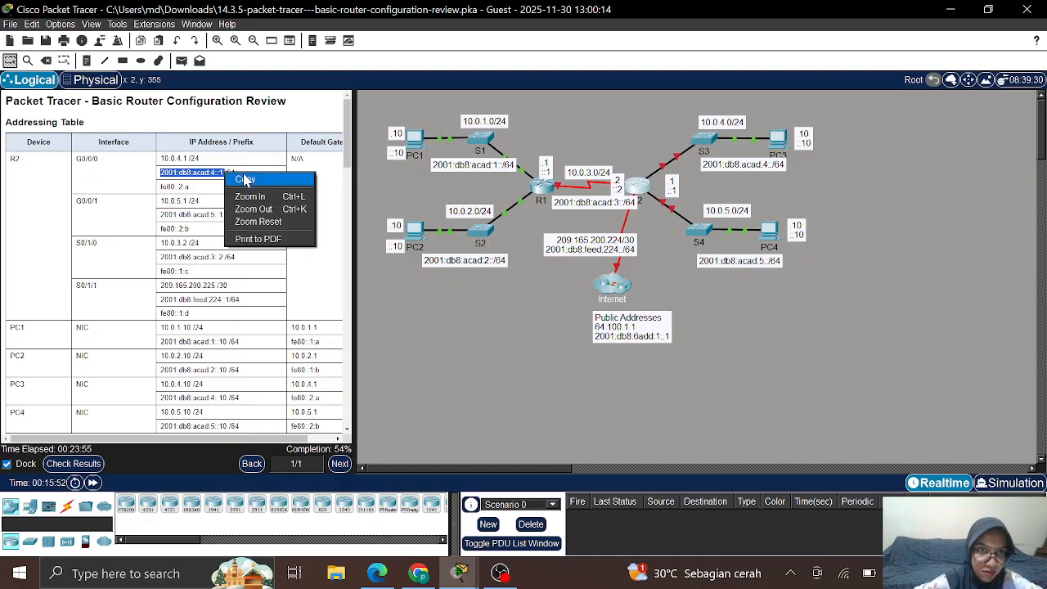
pyautogui.click(244, 179)
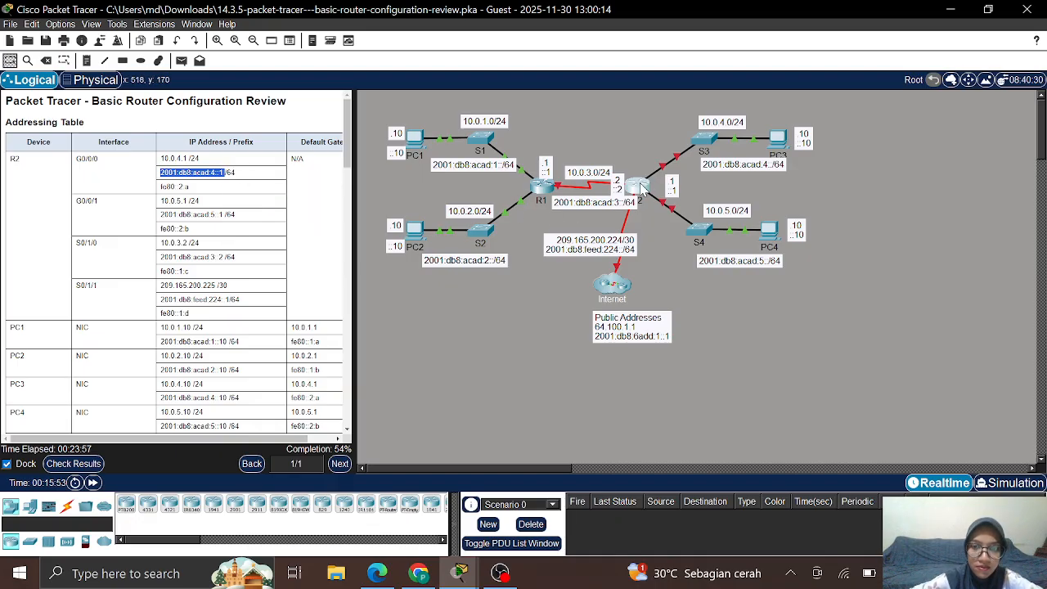
pyautogui.click(642, 188)
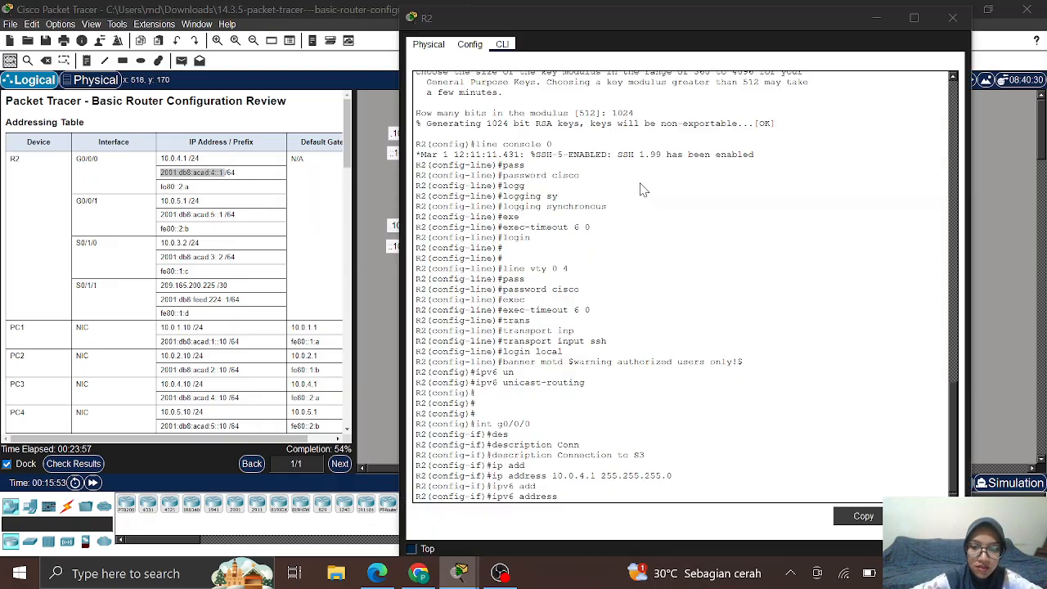
pyautogui.rightClick(570, 494)
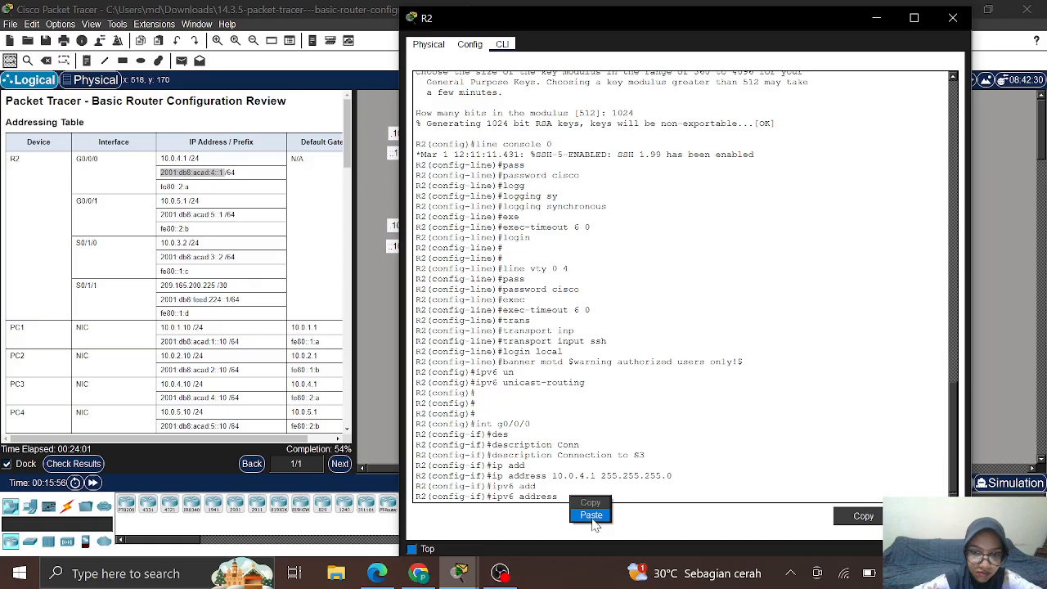
pyautogui.click(591, 514)
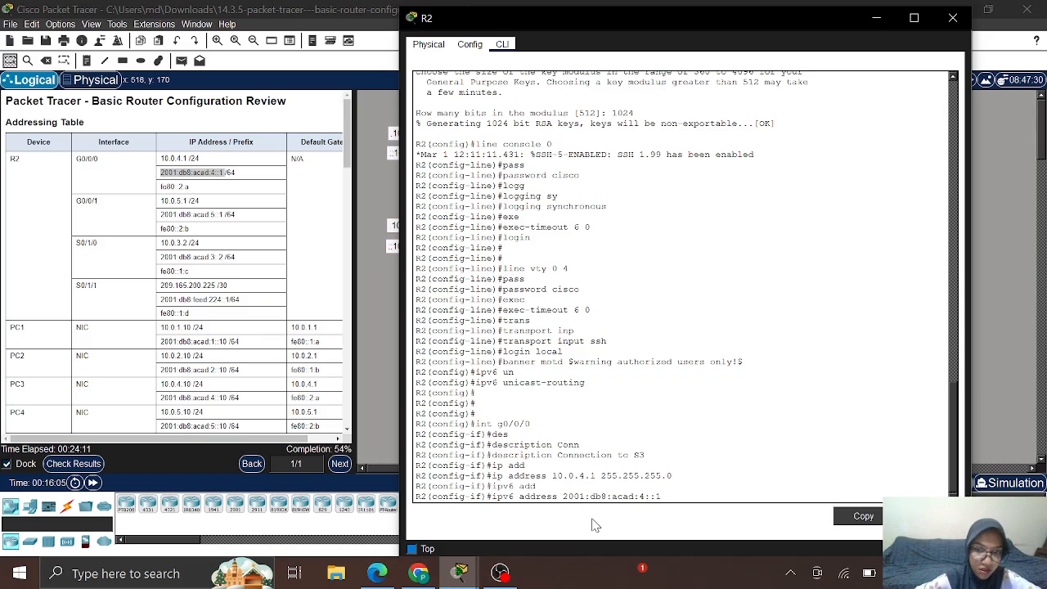
# Step: Copy link-local fe80::2:a from the table, then finish the global address with /64 and apply it
pyautogui.click(163, 186)
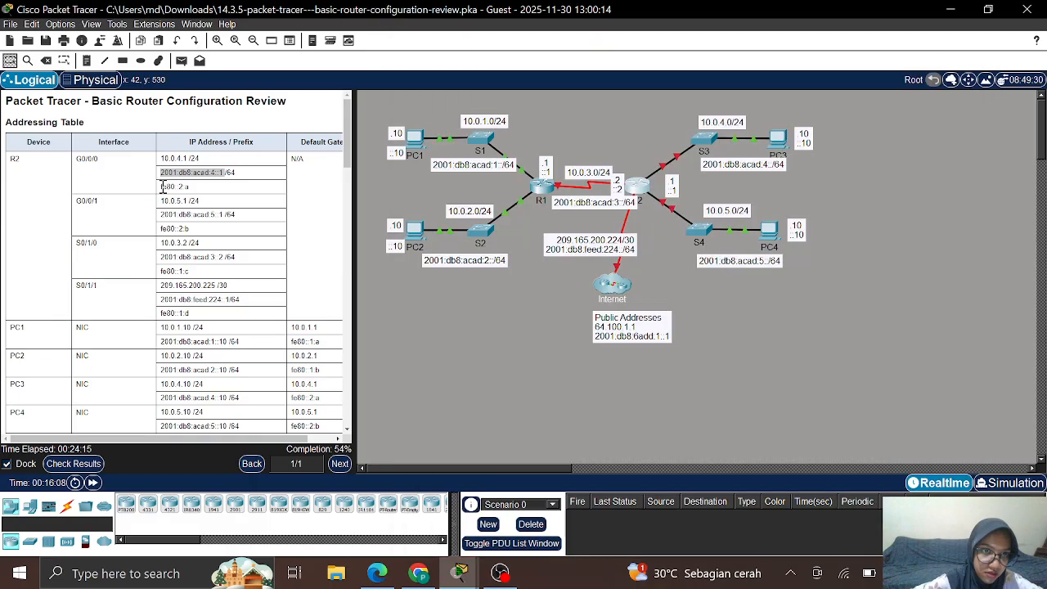
pyautogui.moveTo(163, 186); pyautogui.dragTo(202, 190)
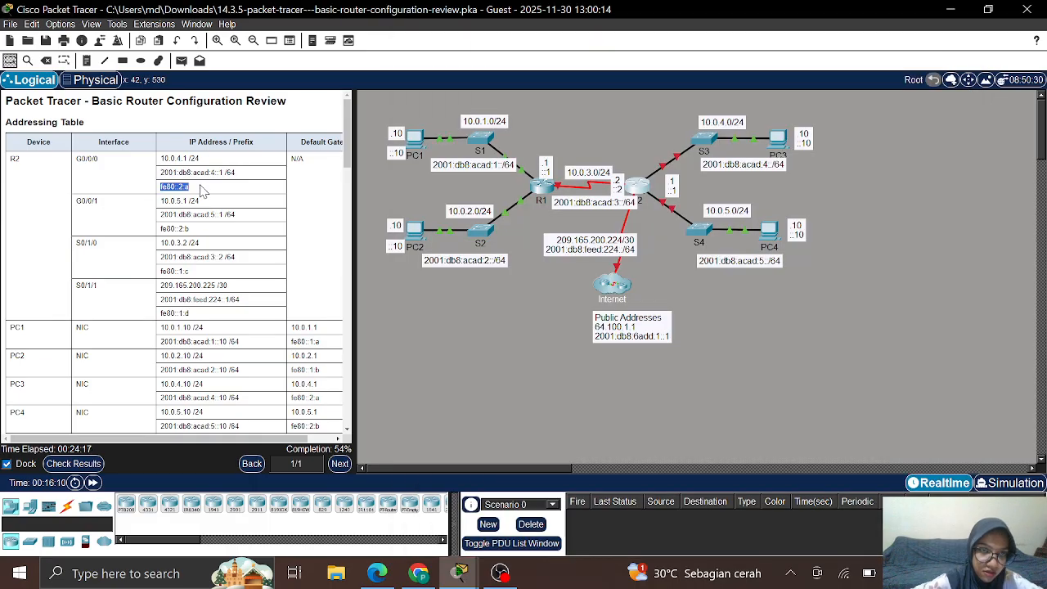
pyautogui.rightClick(175, 186)
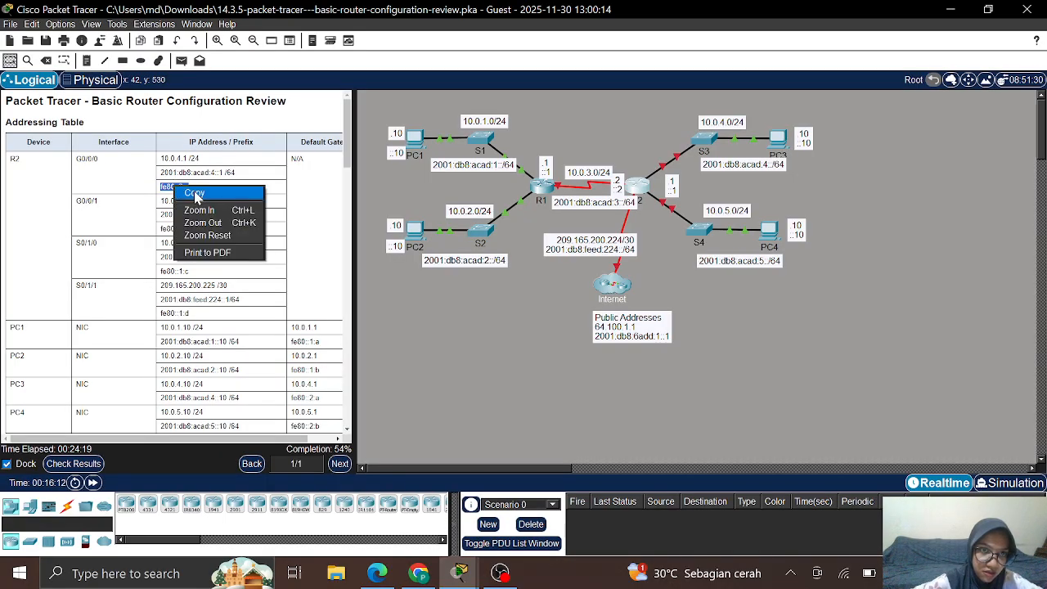
pyautogui.click(193, 193)
pyautogui.click(640, 193)
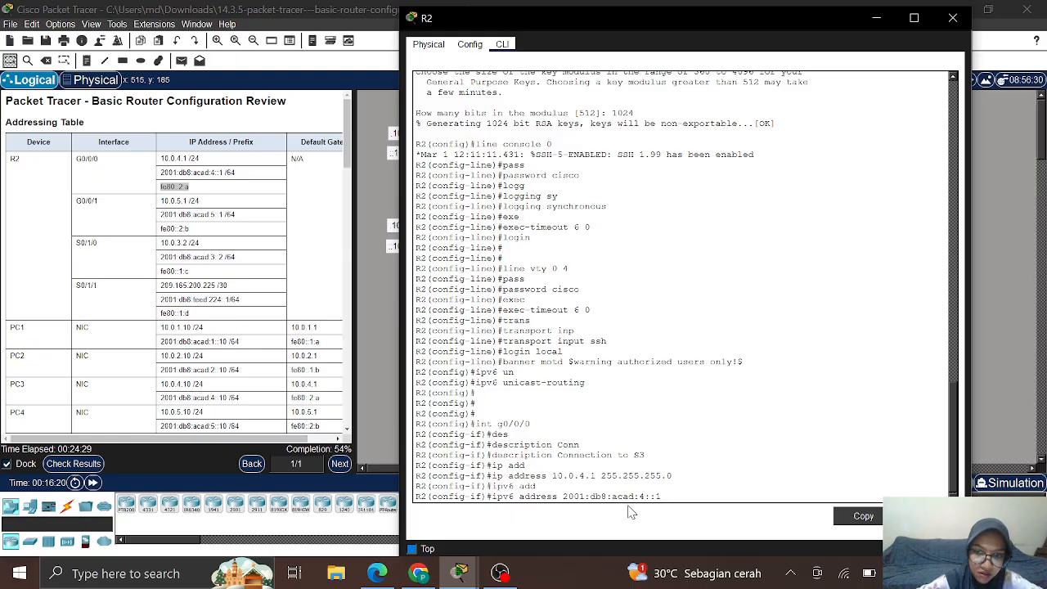
pyautogui.write('/')
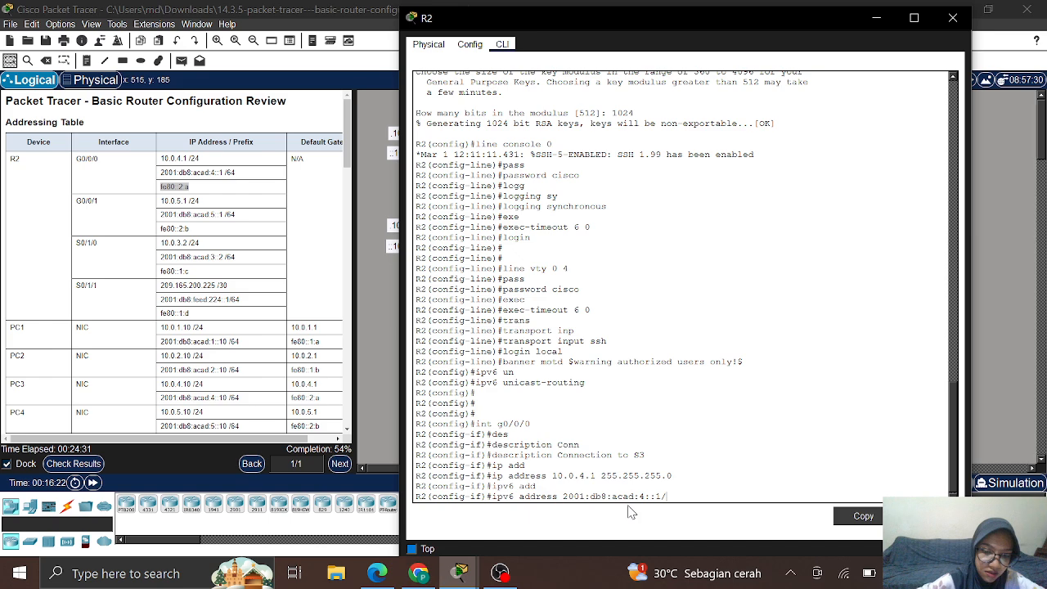
pyautogui.write('64')
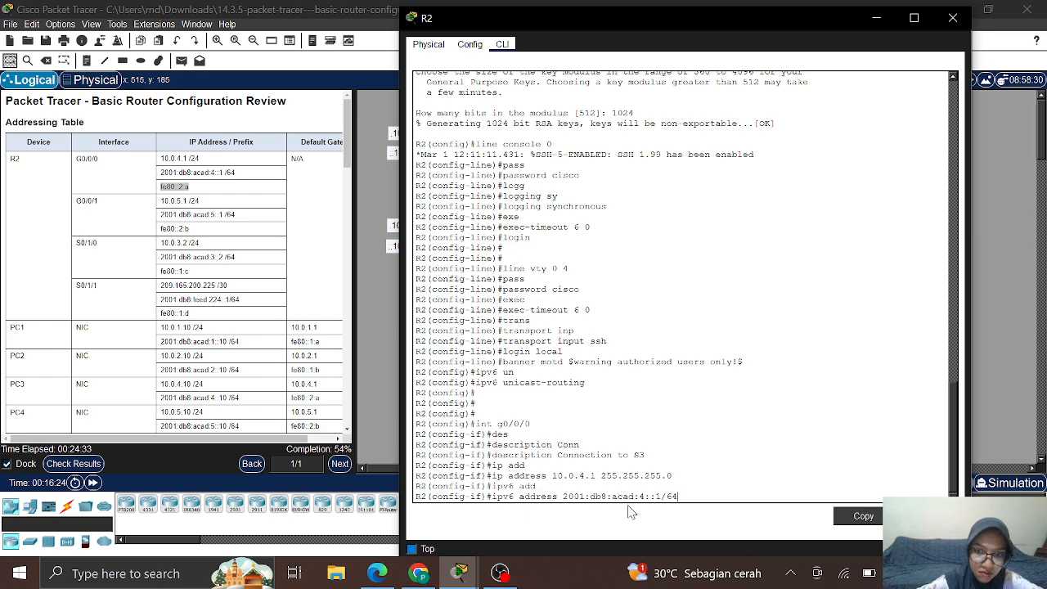
pyautogui.press('Return')
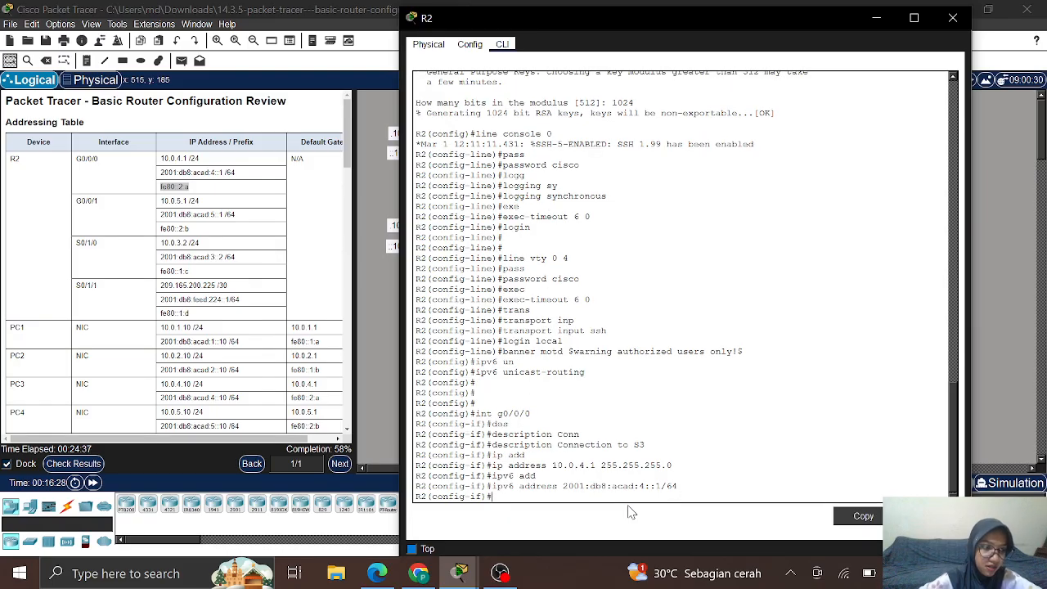
# Step: Set fe80::2:a as G0/0/0's link-local IPv6 address
pyautogui.write('ip')
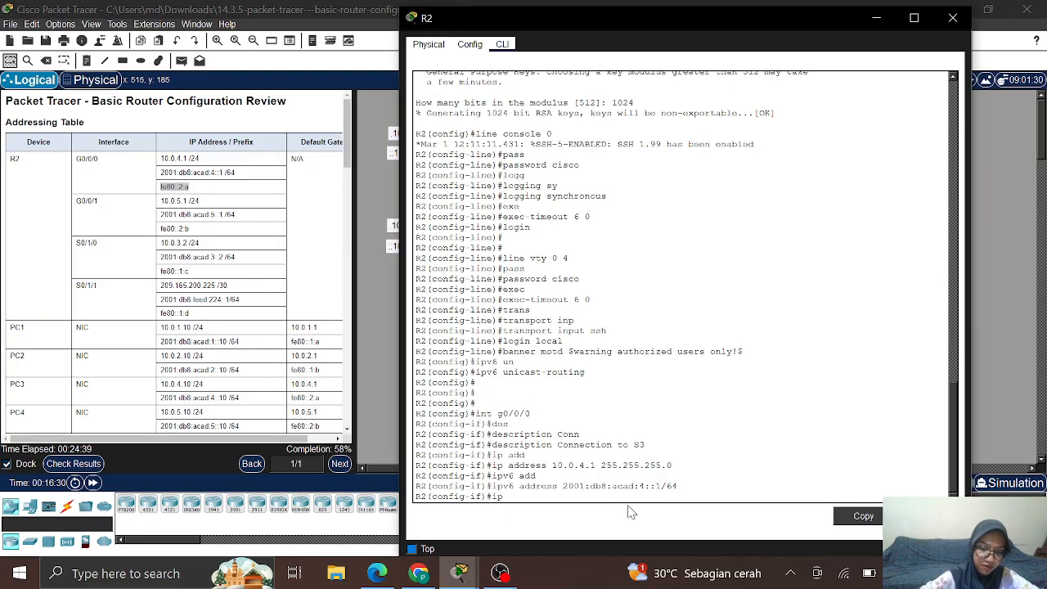
pyautogui.write('v6 add')
pyautogui.press('Tab')
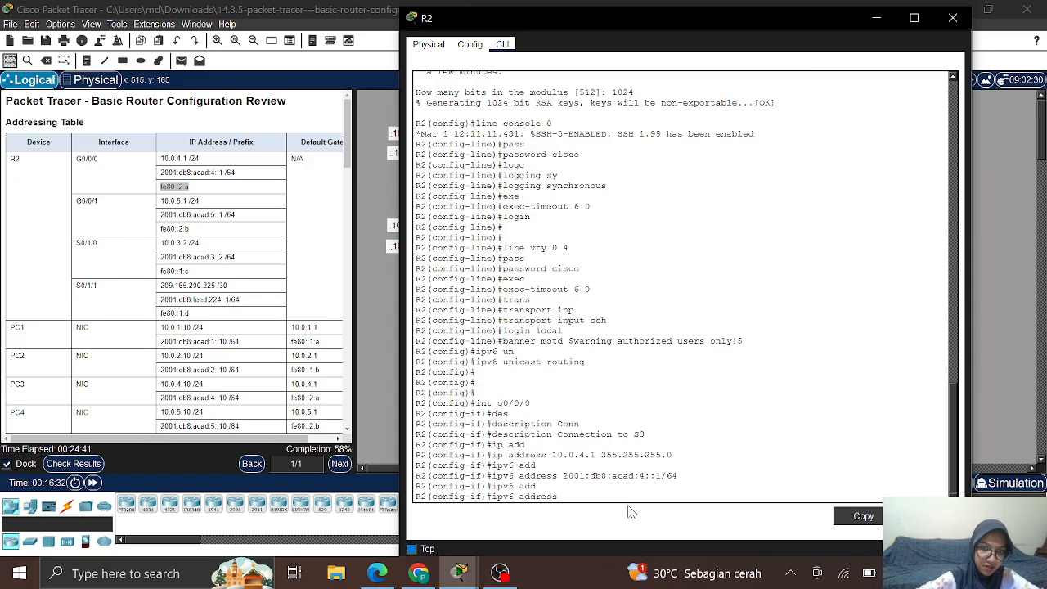
pyautogui.rightClick(572, 494)
pyautogui.click(593, 516)
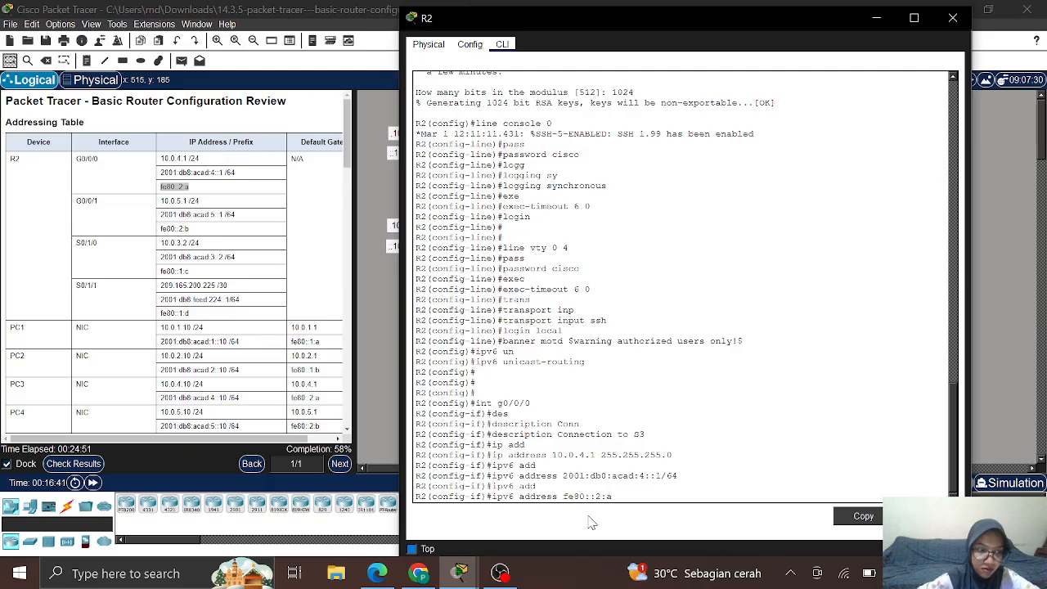
pyautogui.write('link')
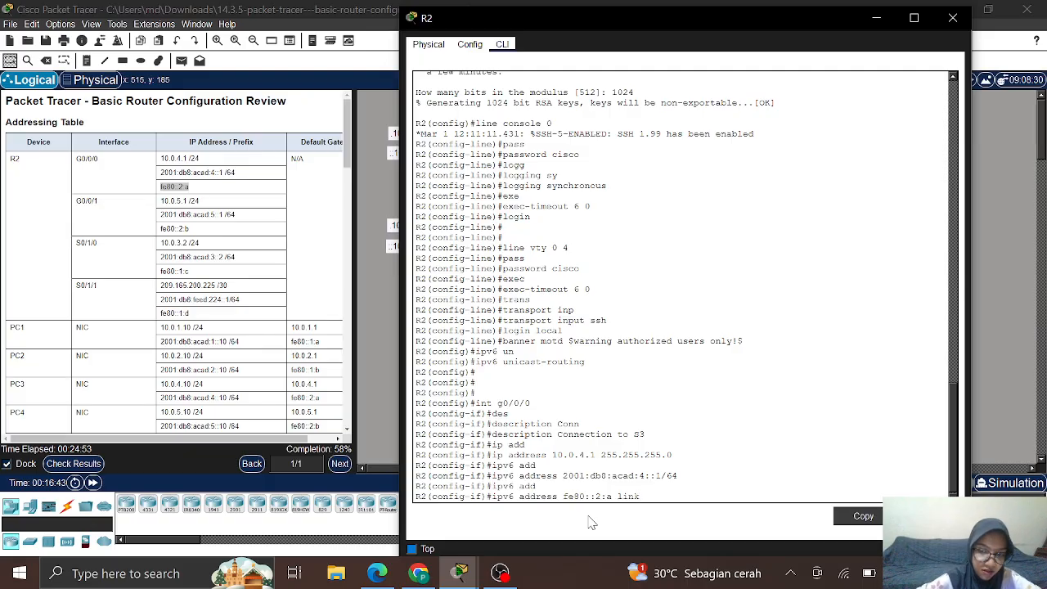
pyautogui.write('-lo')
pyautogui.press('Tab')
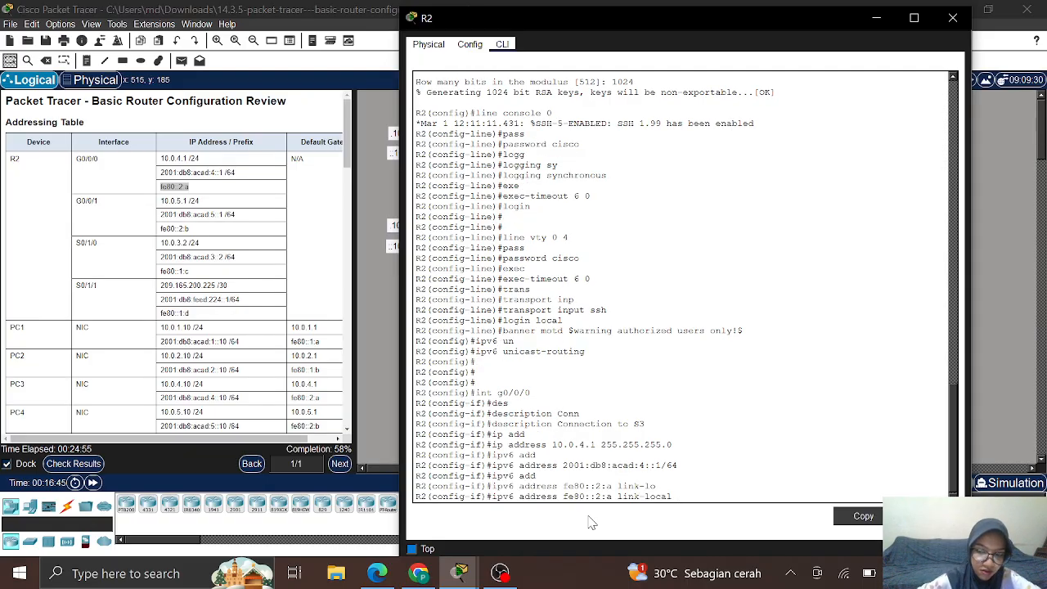
pyautogui.press('Return')
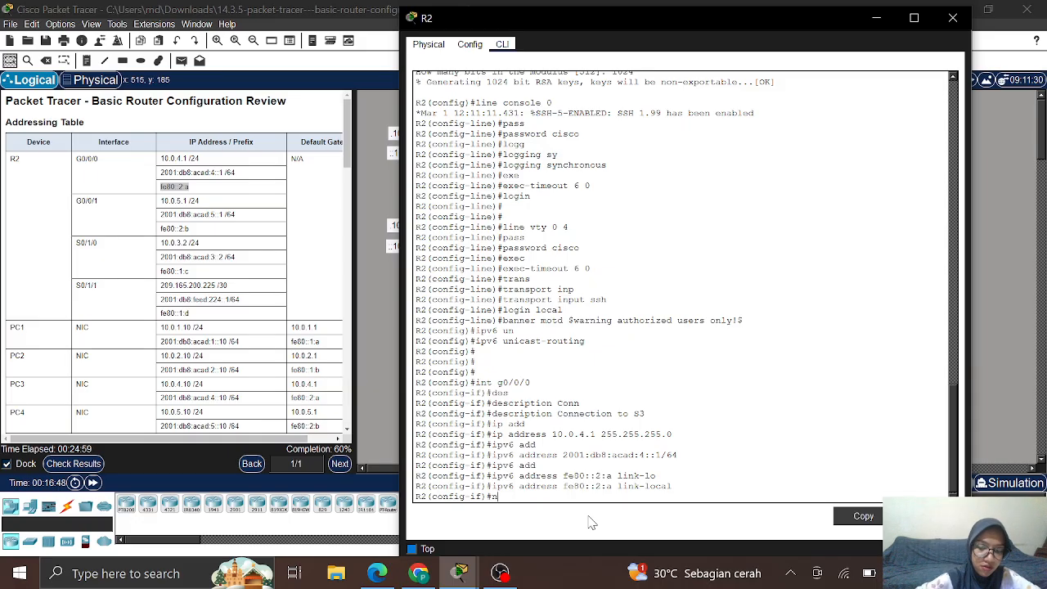
# Step: Enable G0/0/0 with no shutdown
pyautogui.write('o shu')
pyautogui.press('Tab')
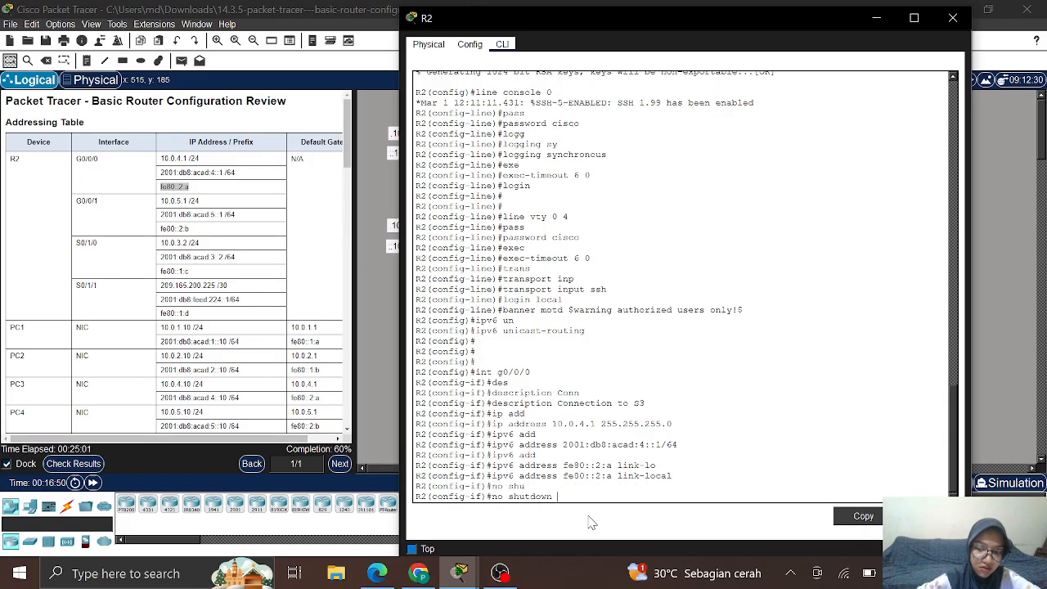
pyautogui.press('Return')
pyautogui.press('Return')
pyautogui.press('Return')
pyautogui.press('Return')
pyautogui.press('Return')
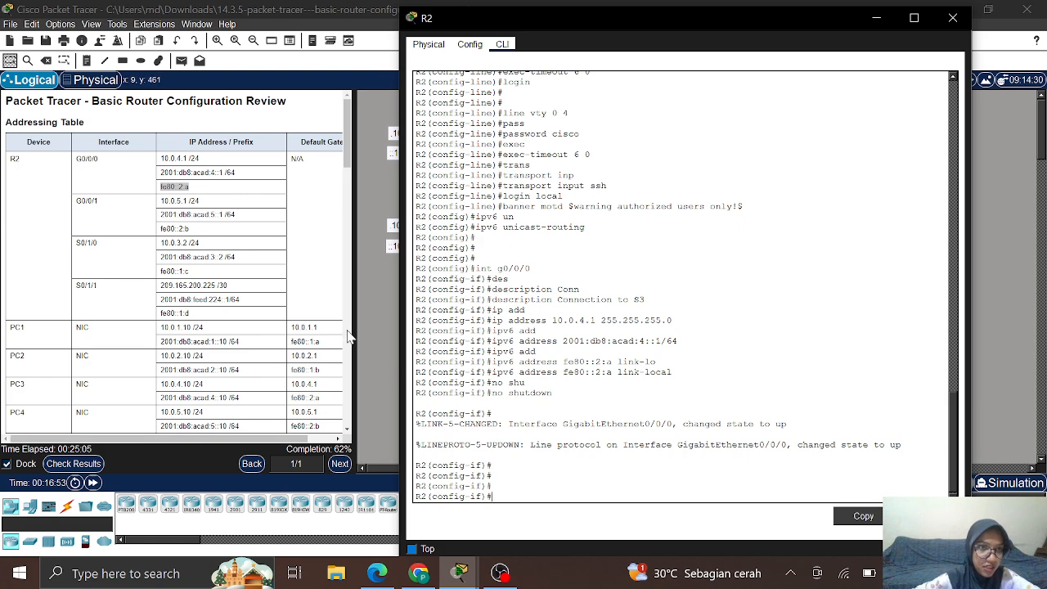
# Step: Enter interface G0/0/1 and describe it as 'Connection to S4'
pyautogui.write('int')
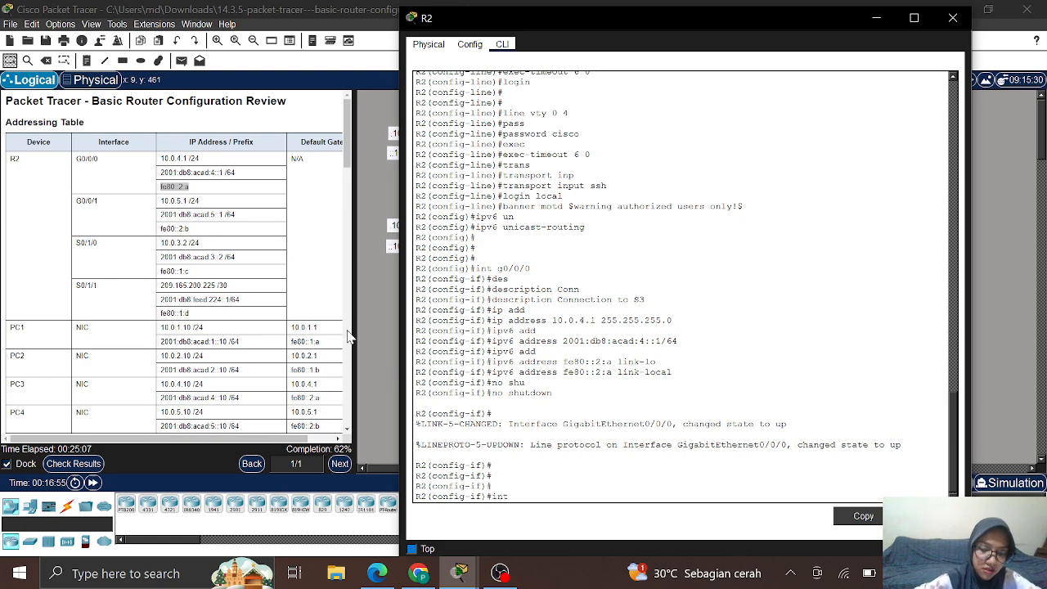
pyautogui.write(' g0')
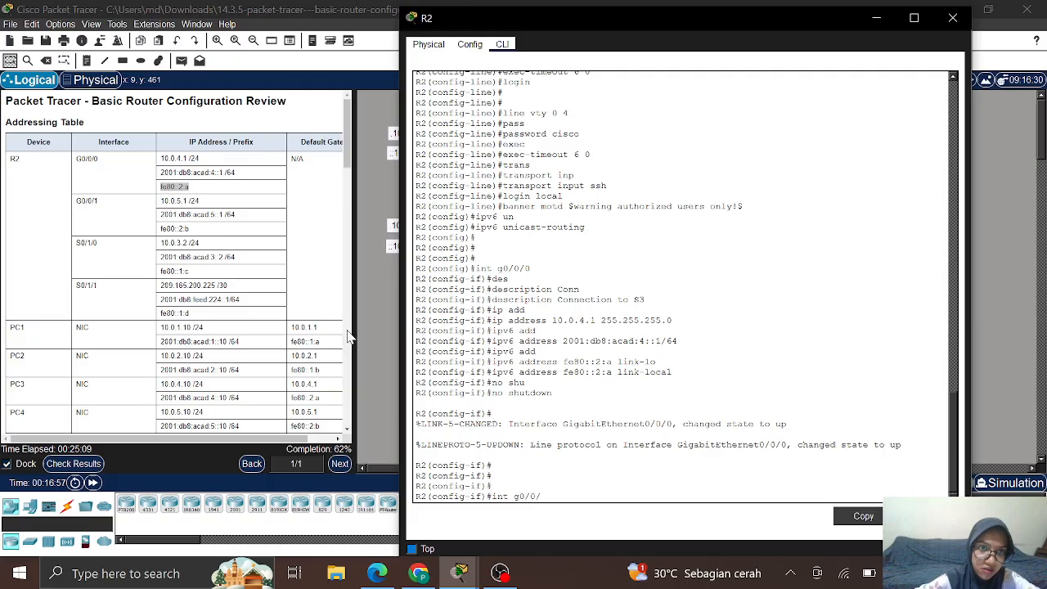
pyautogui.write('/0/1')
pyautogui.press('Return')
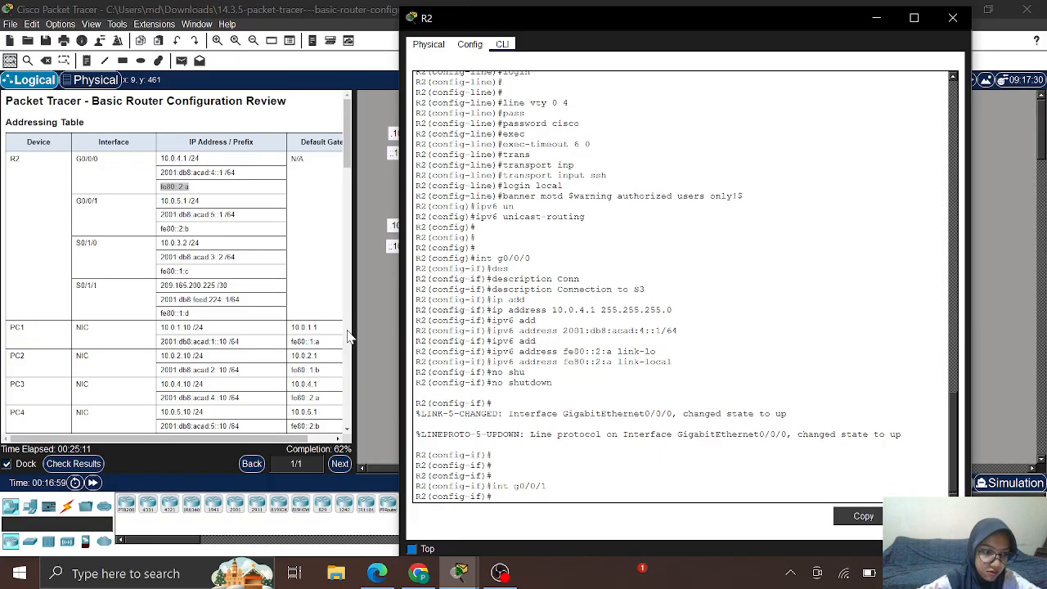
pyautogui.write('d')
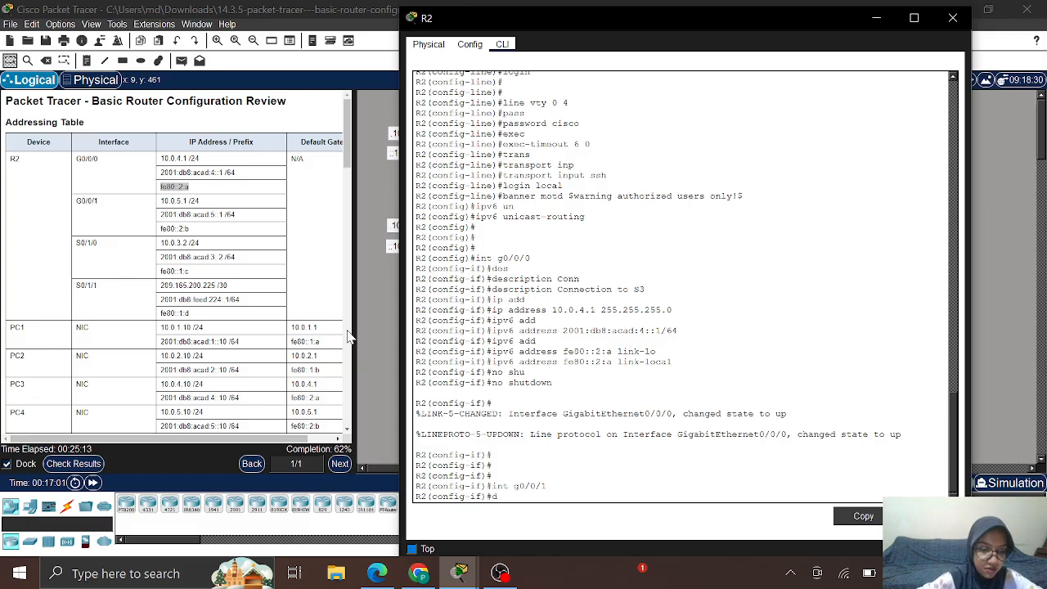
pyautogui.write('esc')
pyautogui.press('Tab')
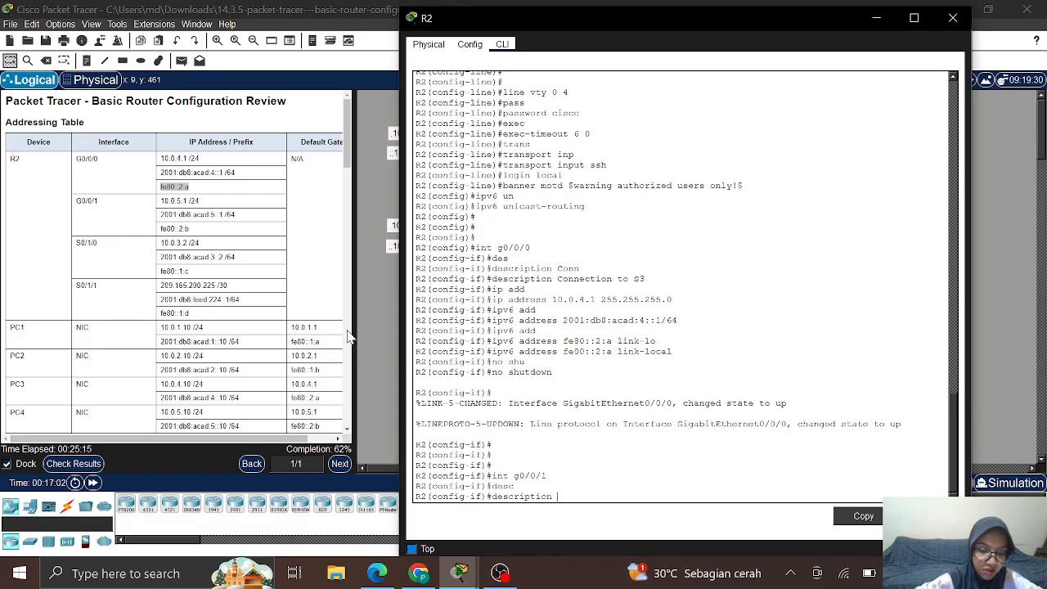
pyautogui.write('Co')
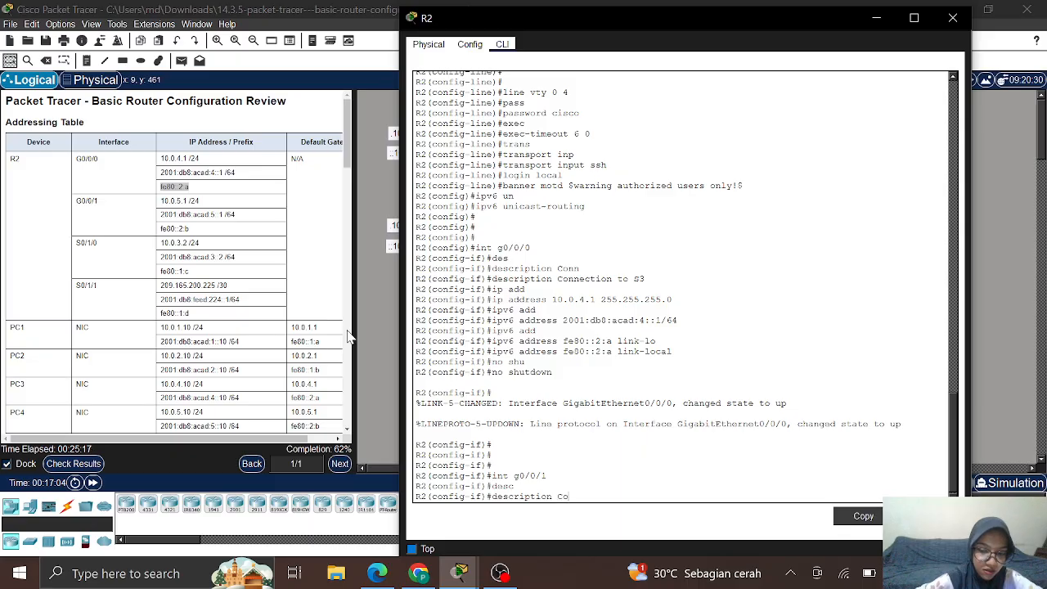
pyautogui.write('nnection')
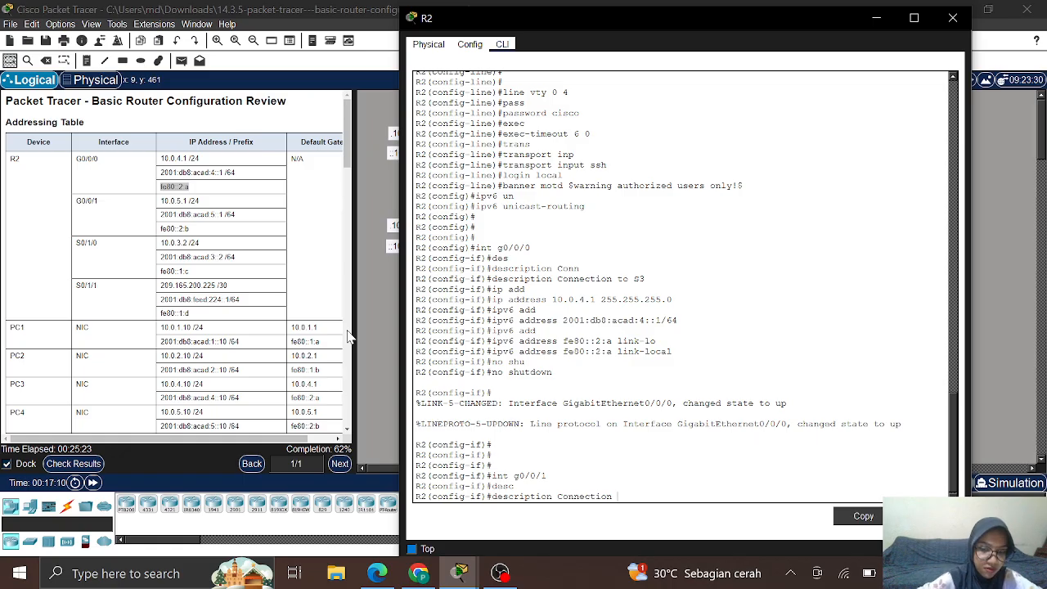
pyautogui.write(' to')
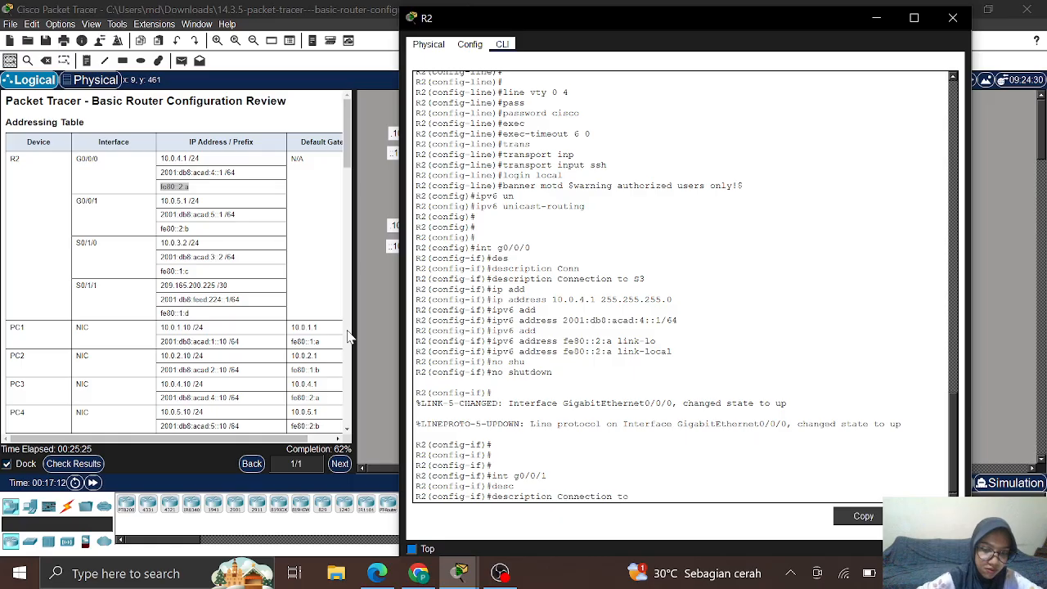
pyautogui.write(' S4')
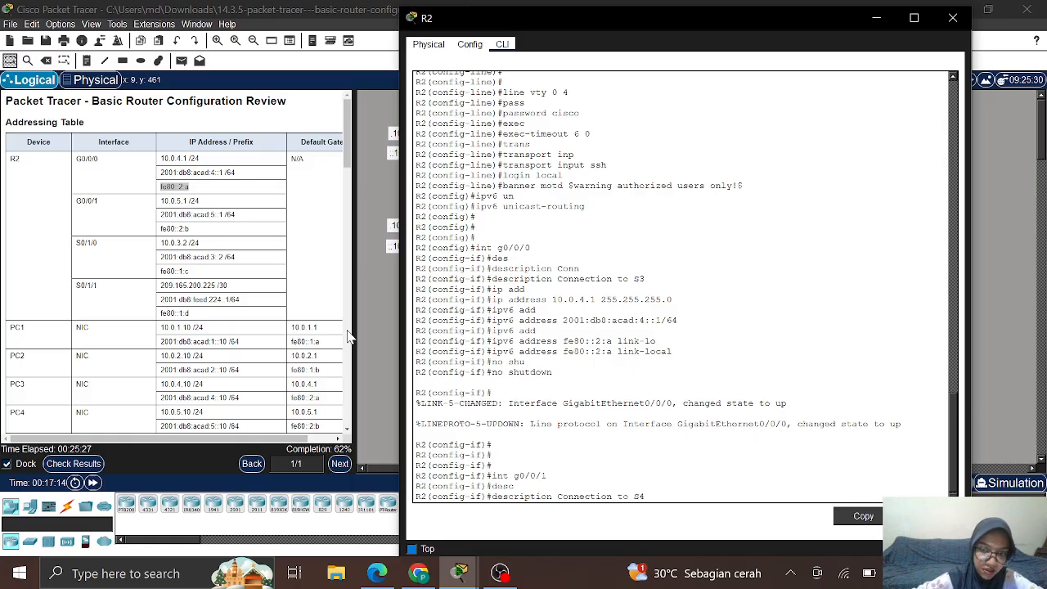
pyautogui.press('Return')
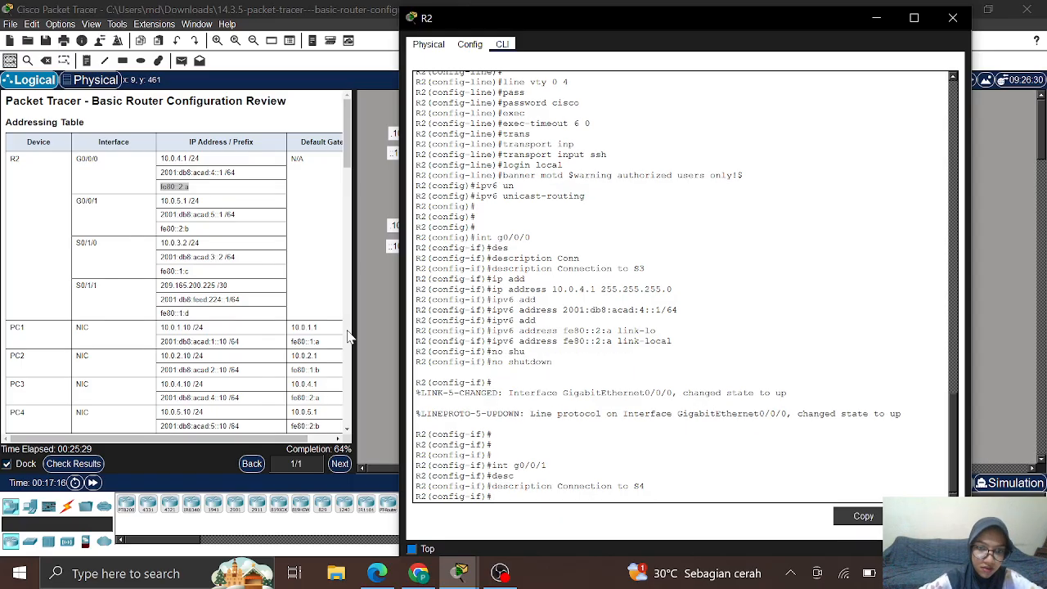
# Step: Assign G0/0/1 the IPv4 address 10.0.5.1 255.255.255.0
pyautogui.write('ip add')
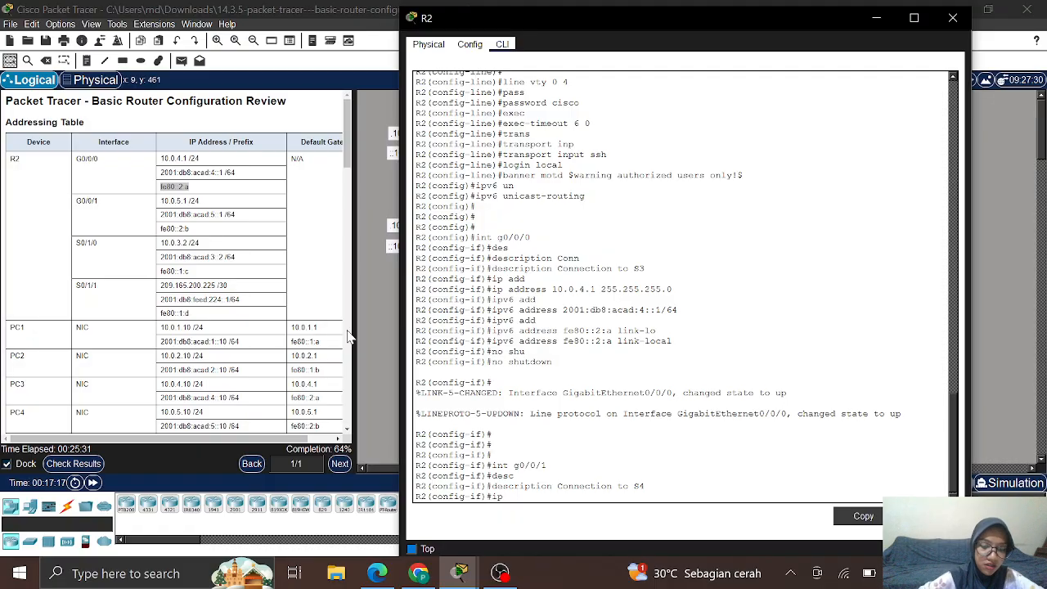
pyautogui.press('Tab')
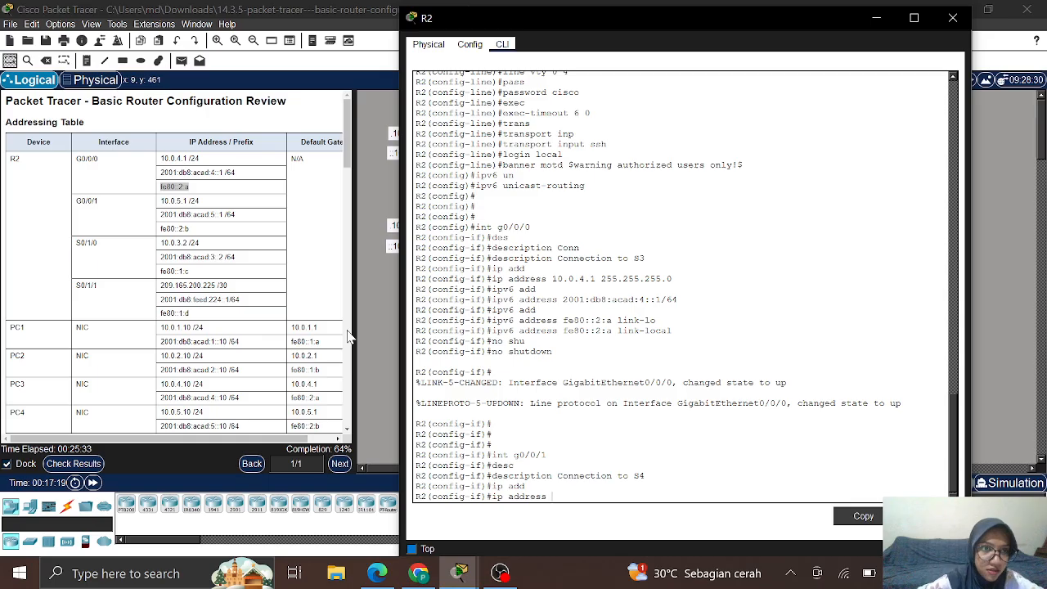
pyautogui.write('10')
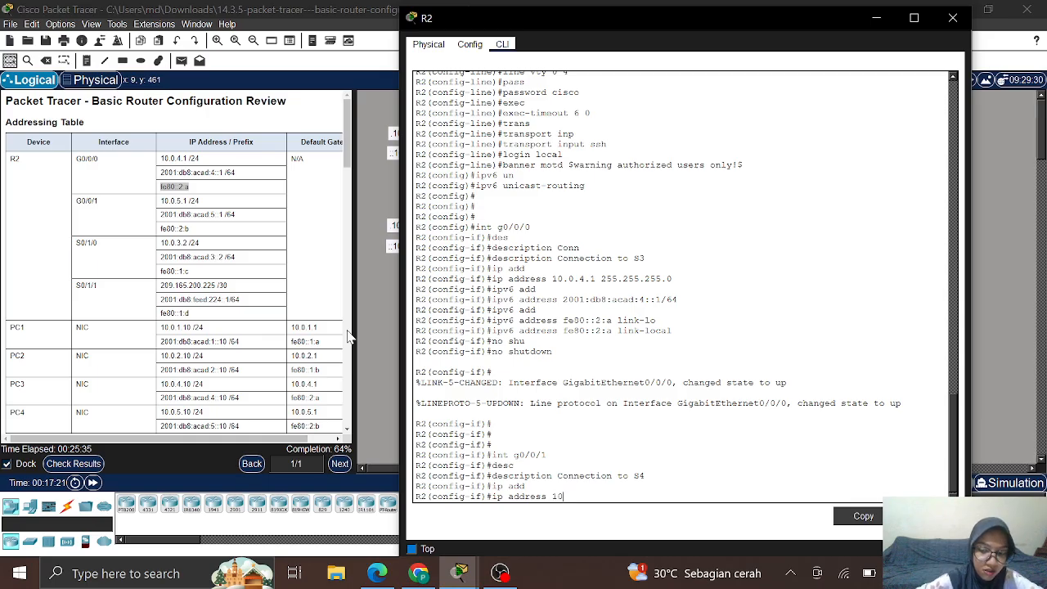
pyautogui.write('.0.5.1 25')
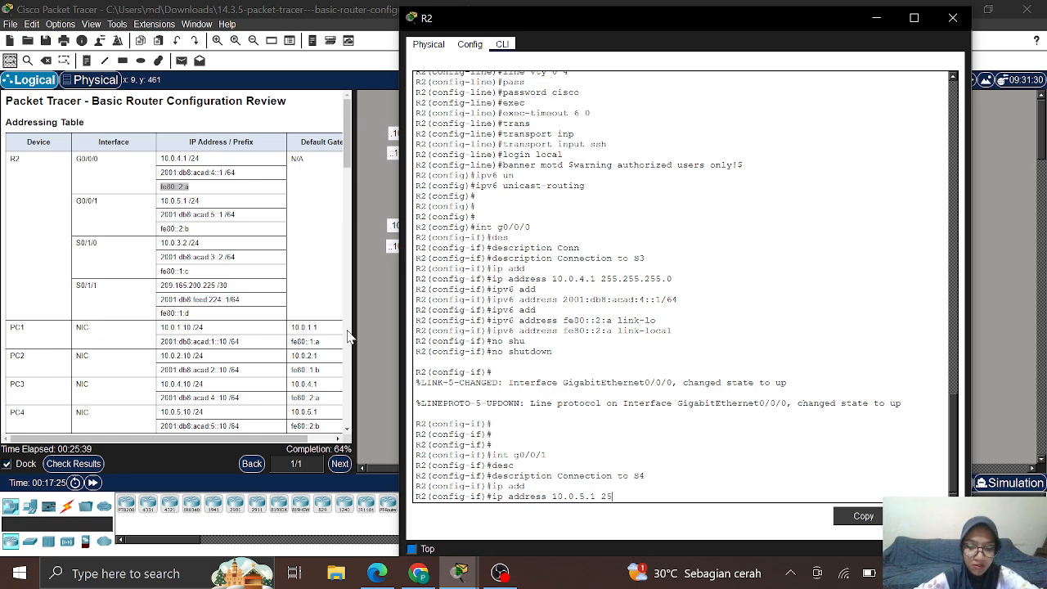
pyautogui.write('5.255.255')
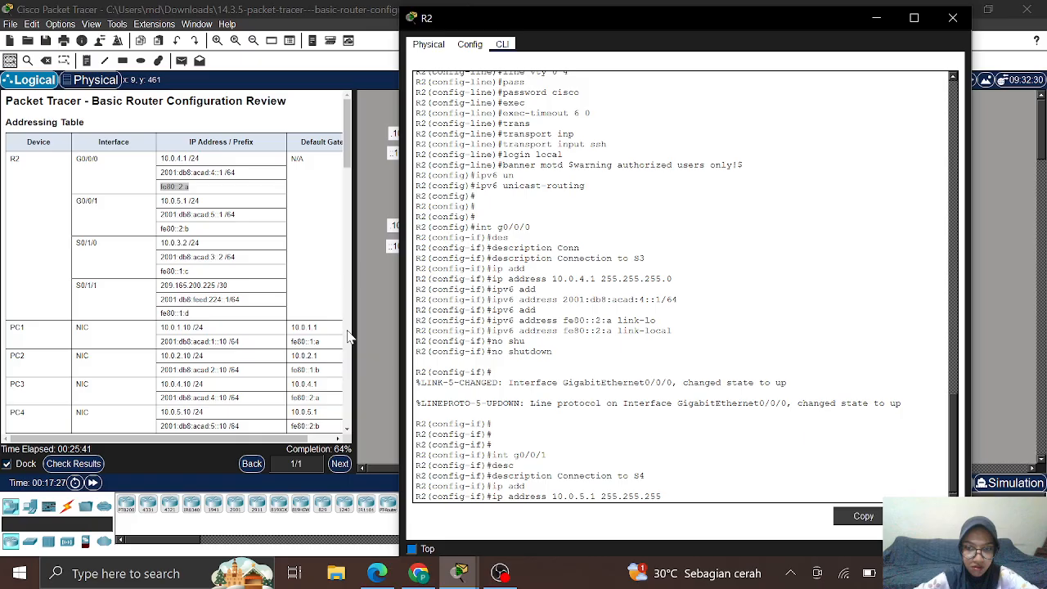
pyautogui.write('.0')
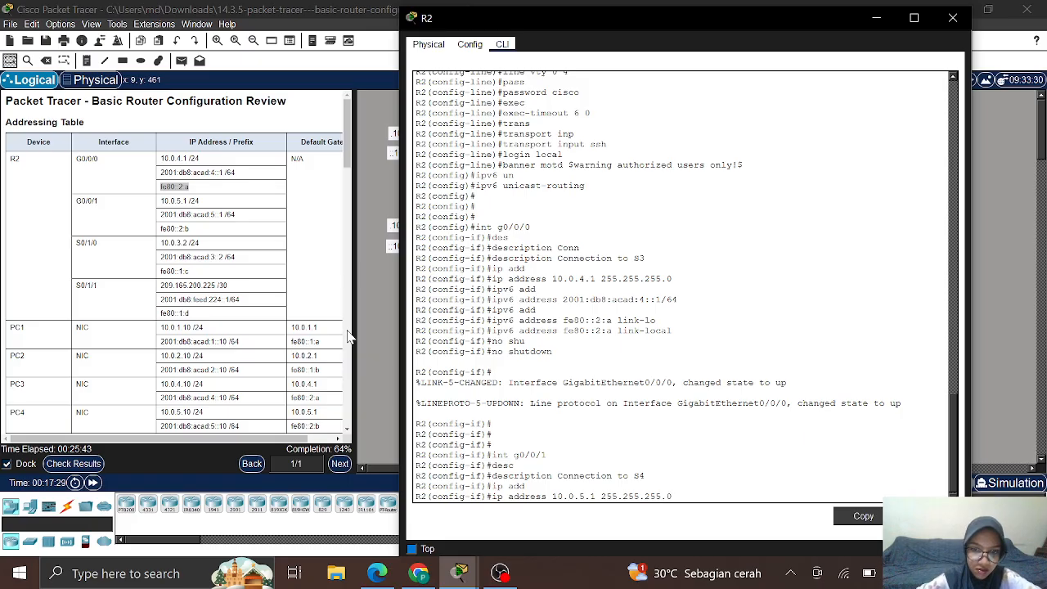
pyautogui.press('Return')
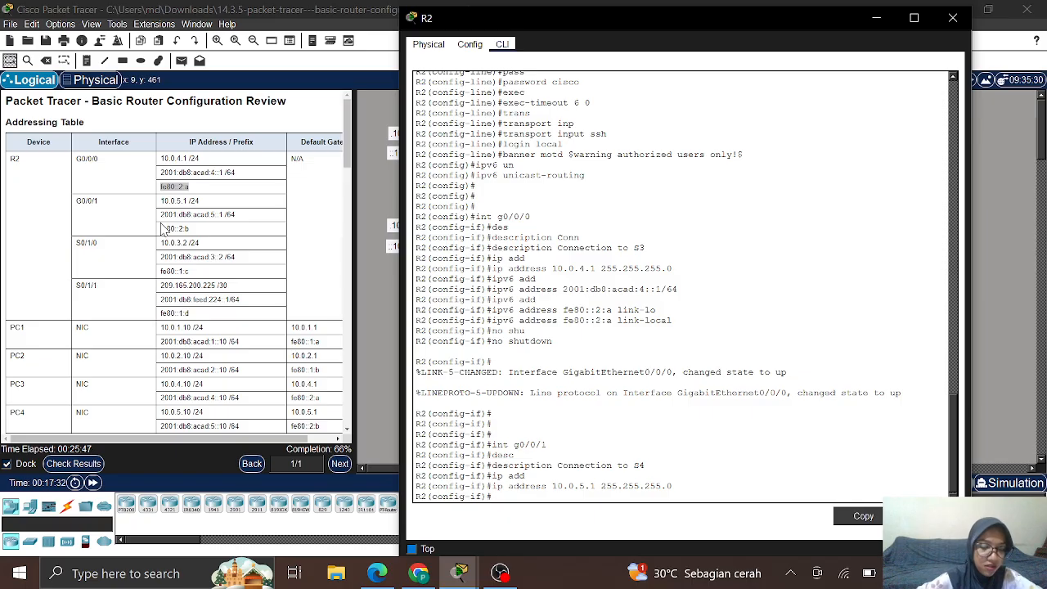
# Step: Paste 2001:db8:acad:5::1/64 as G0/0/1's IPv6 address, then recall the rejected command to remove the stray space
pyautogui.write('ipv')
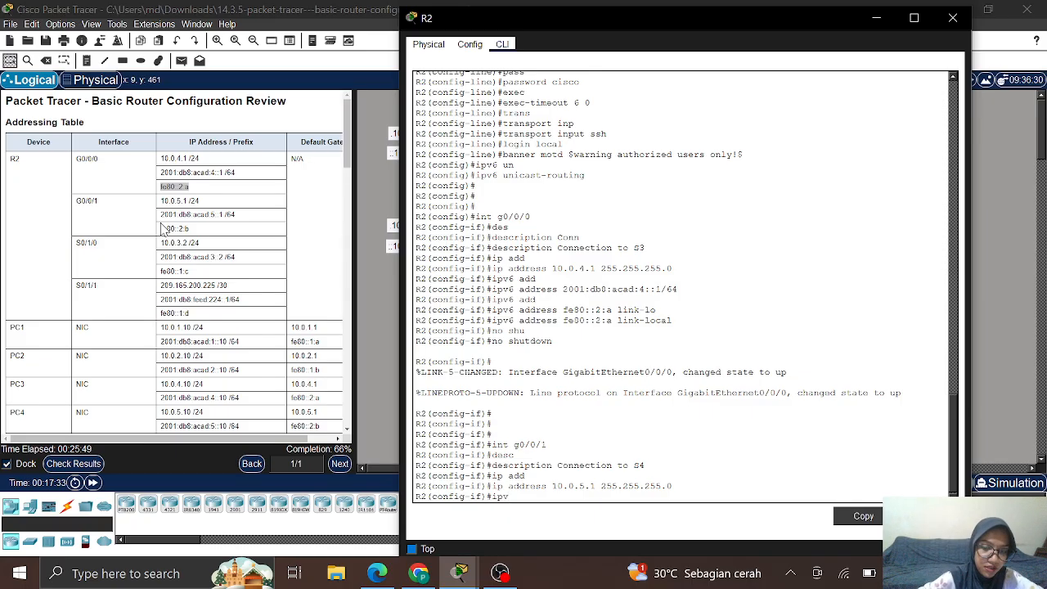
pyautogui.write('6 add')
pyautogui.press('Tab')
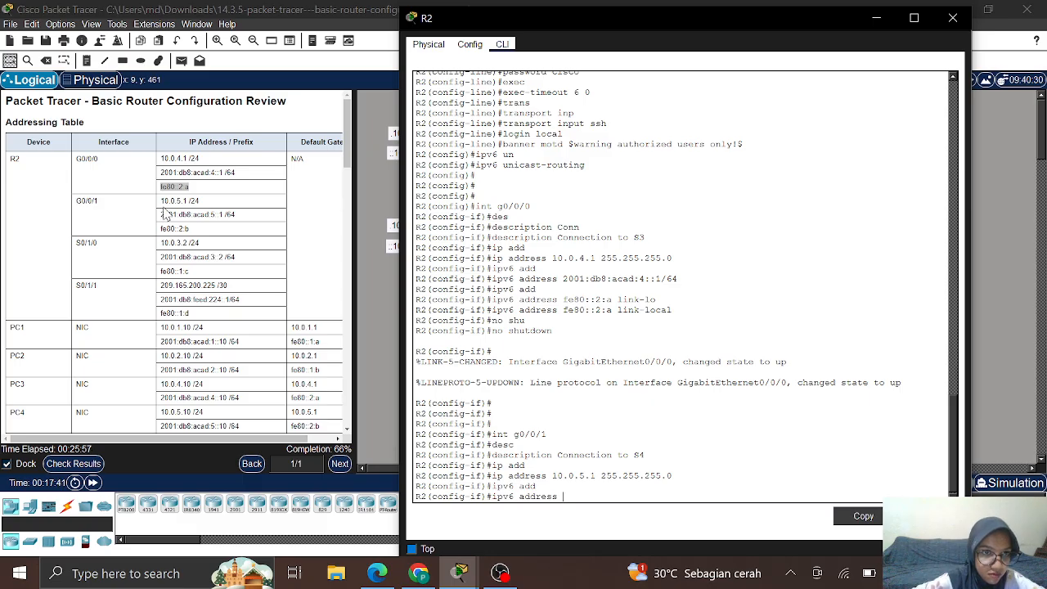
pyautogui.click(161, 214)
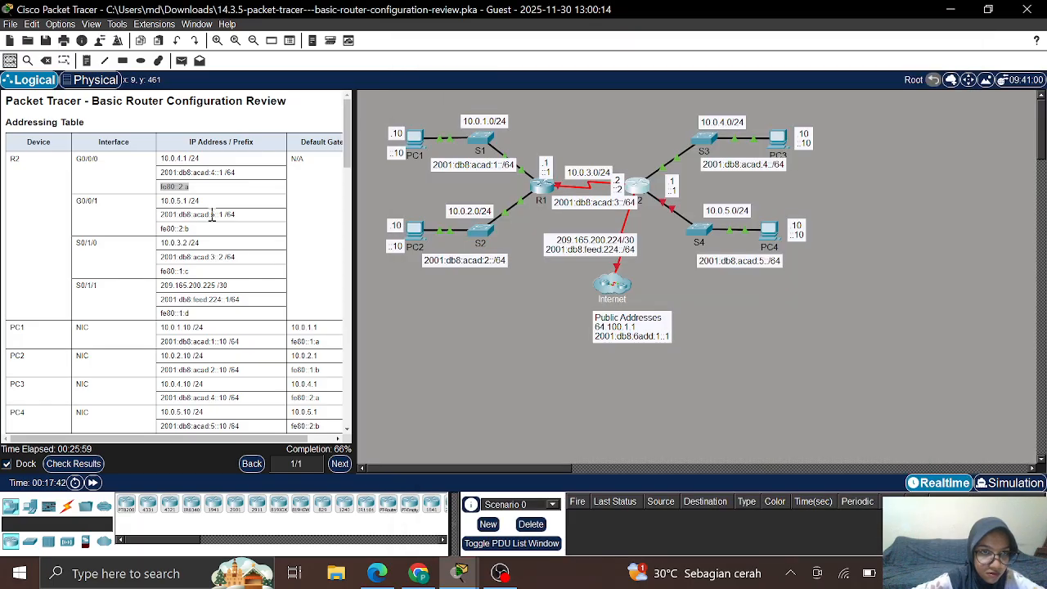
pyautogui.tripleClick(248, 215)
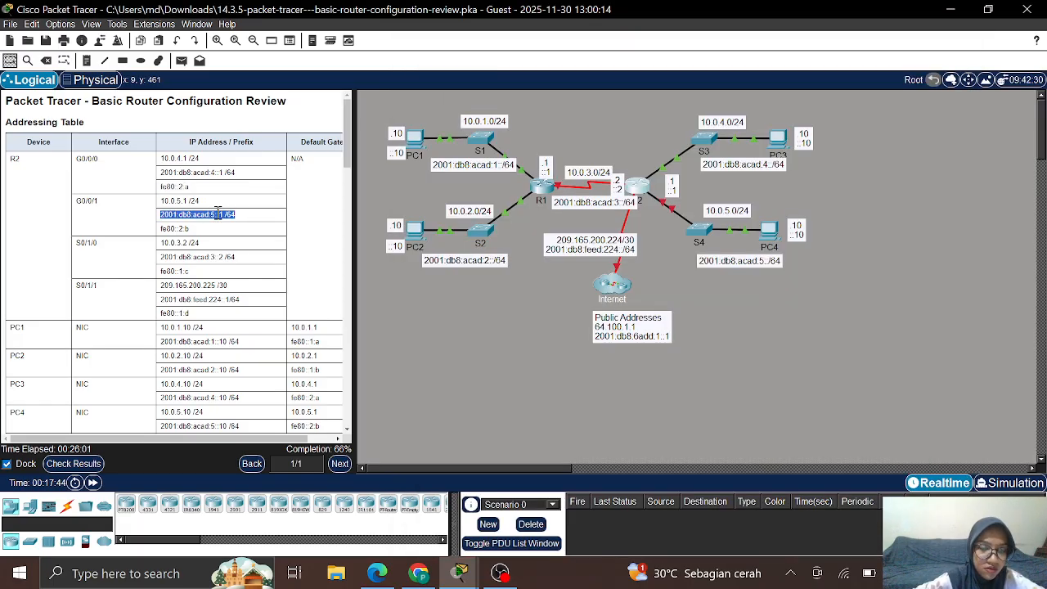
pyautogui.rightClick(219, 214)
pyautogui.press('Escape')
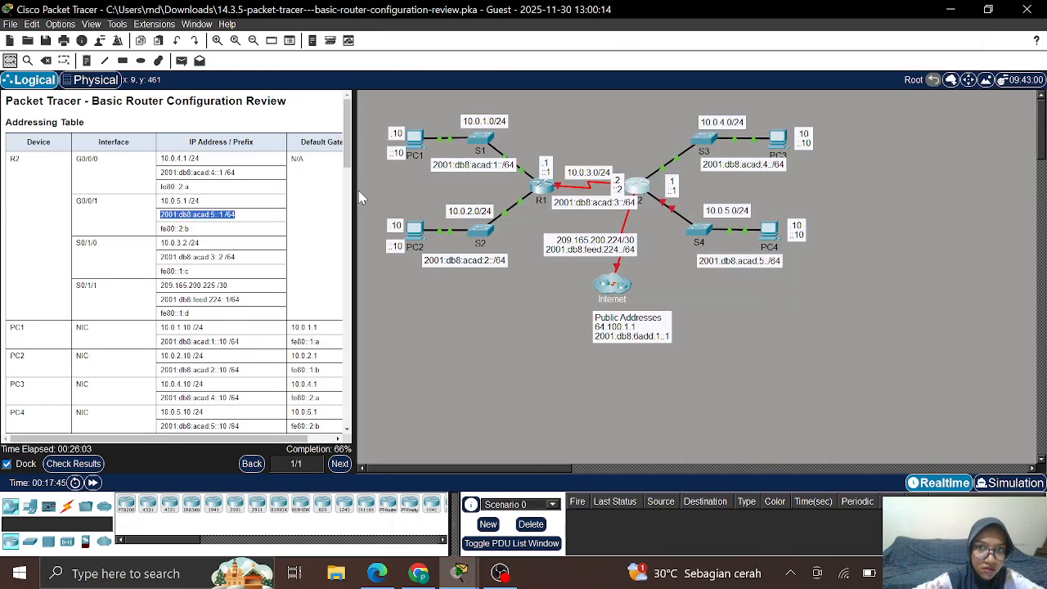
pyautogui.click(642, 196)
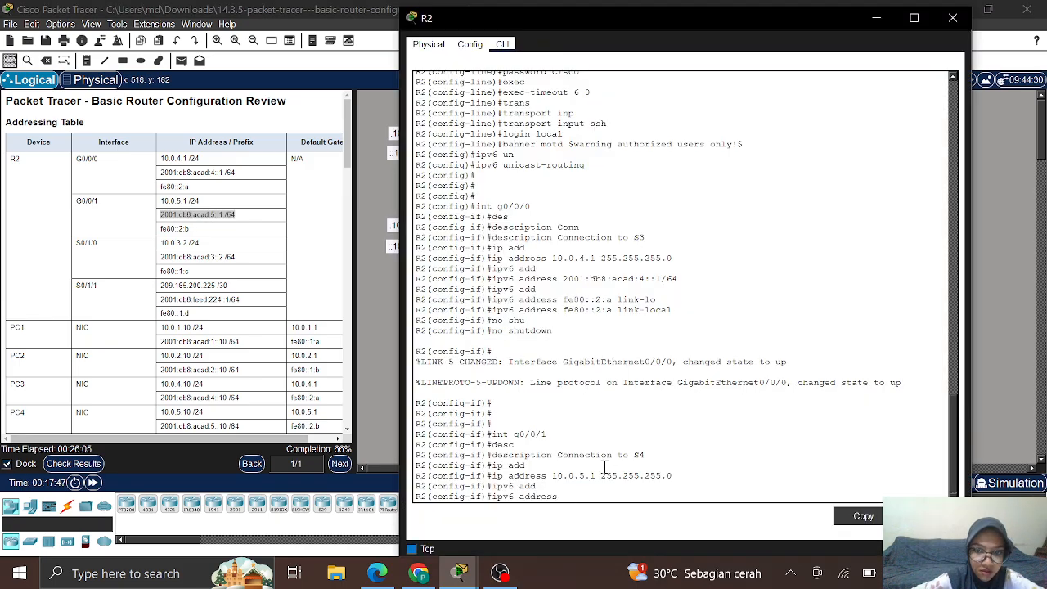
pyautogui.rightClick(564, 502)
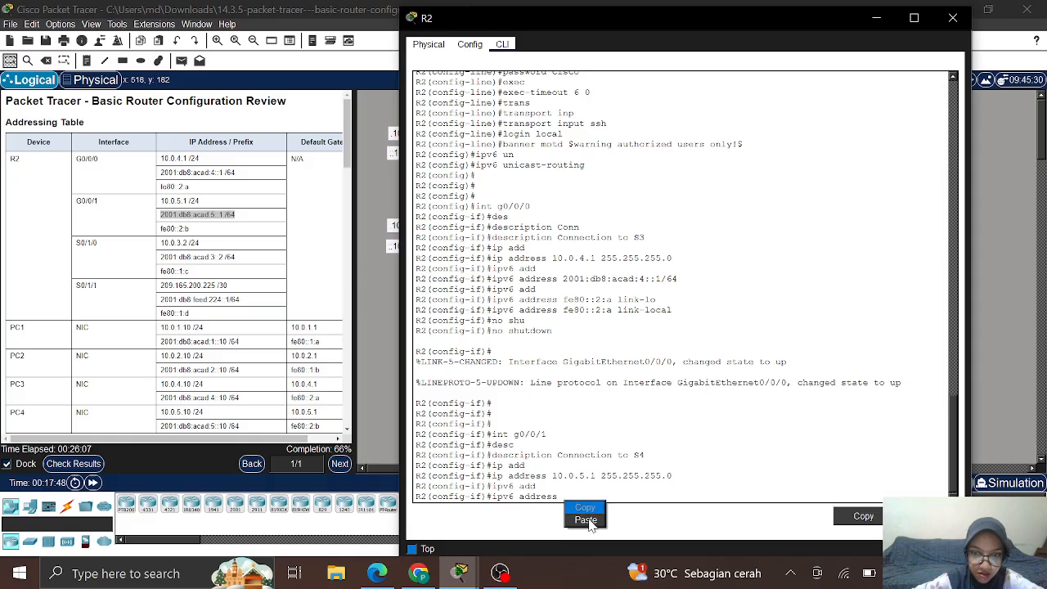
pyautogui.click(586, 520)
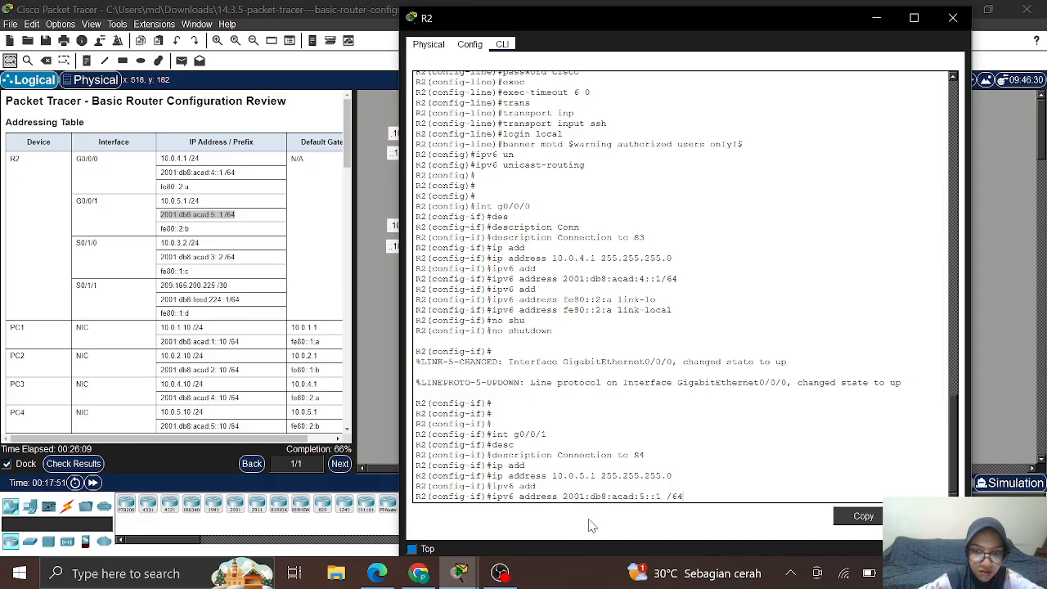
pyautogui.press('Return')
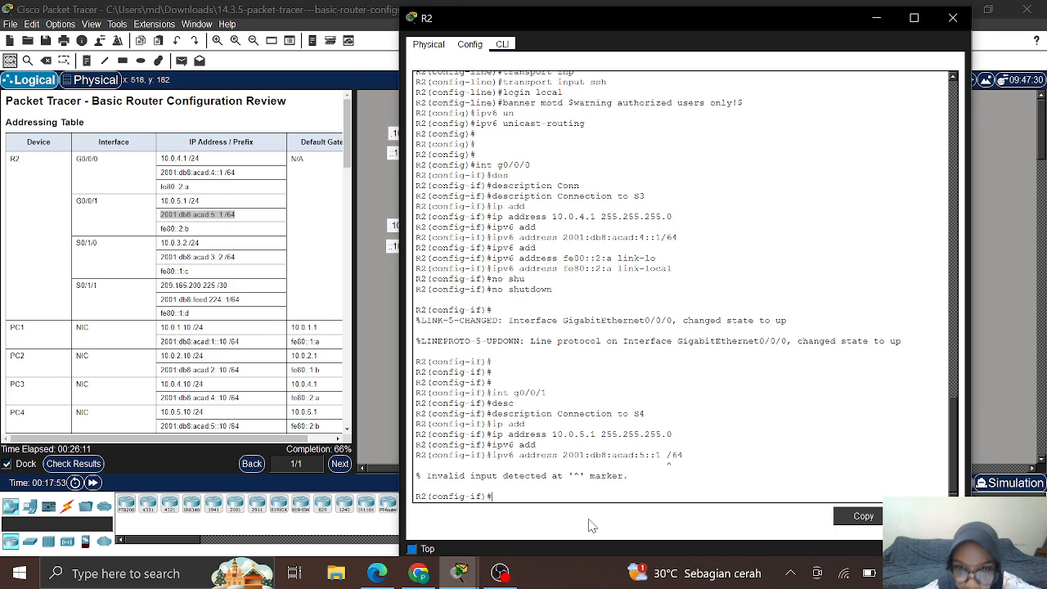
pyautogui.press('Up')
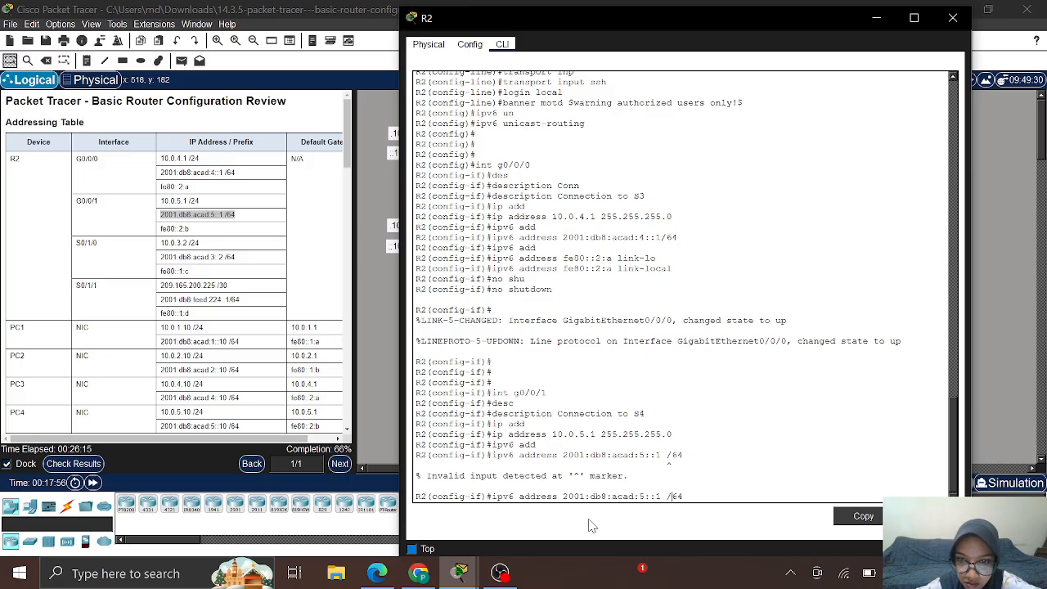
pyautogui.press('BackSpace')
# Step: Submit the corrected 2001:db8:acad:5::1/64 address and copy link-local fe80::2:b from the Addressing Table
pyautogui.press('Return')
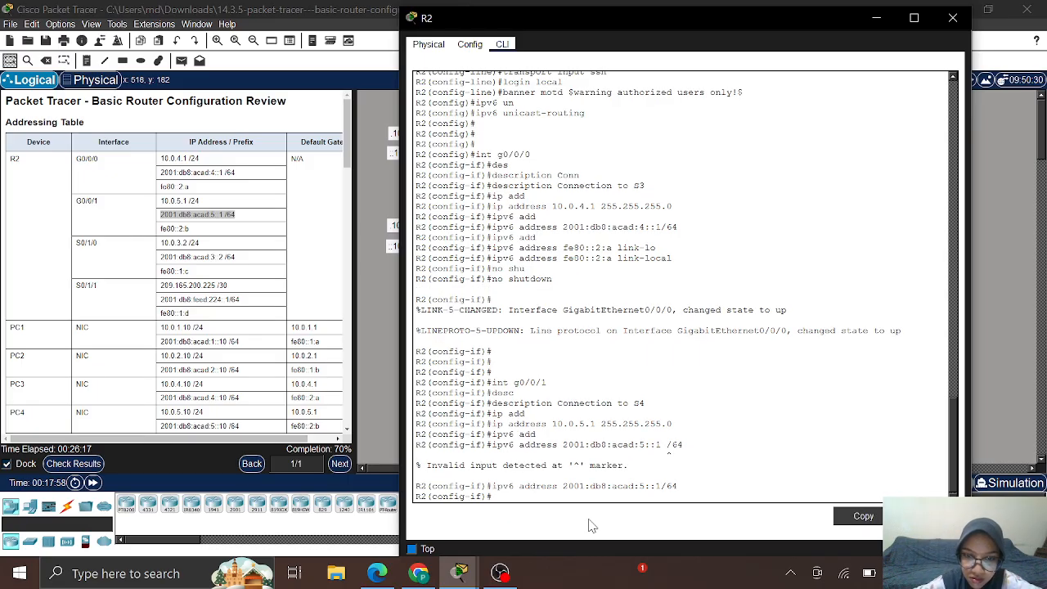
pyautogui.write('ip')
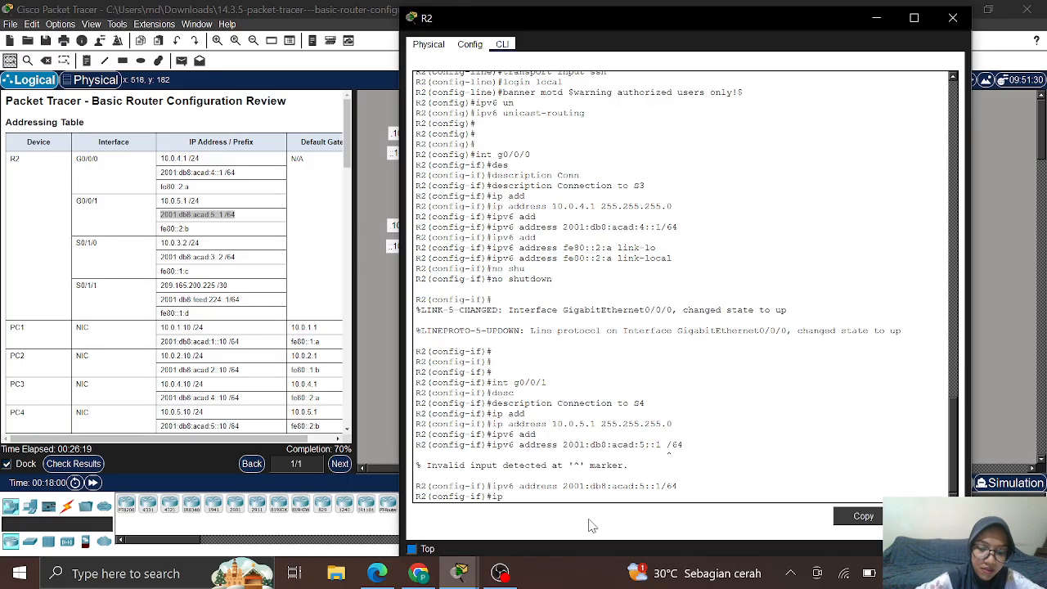
pyautogui.write('v6 add')
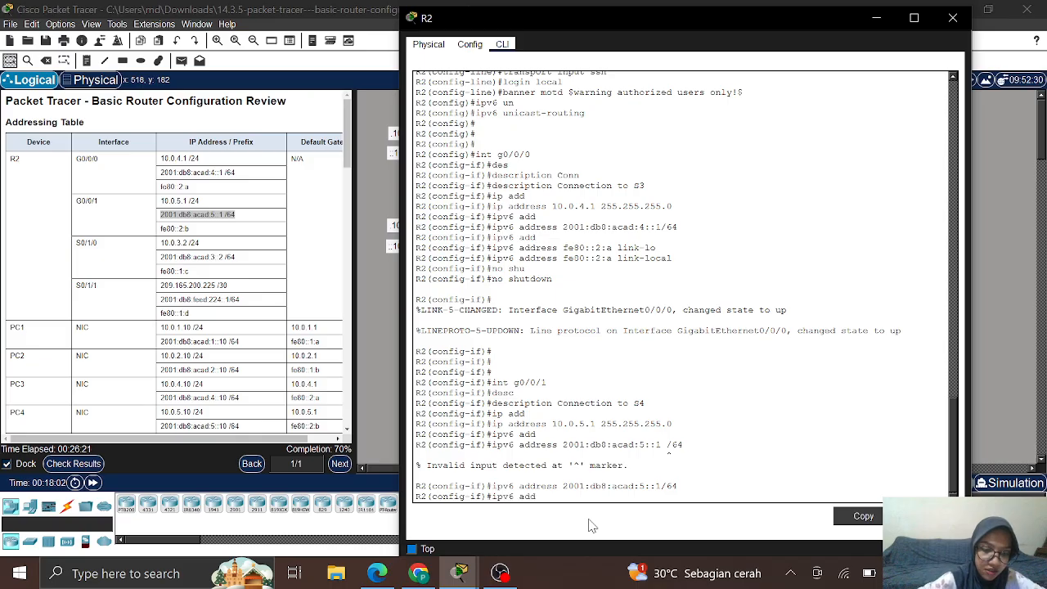
pyautogui.press('Tab')
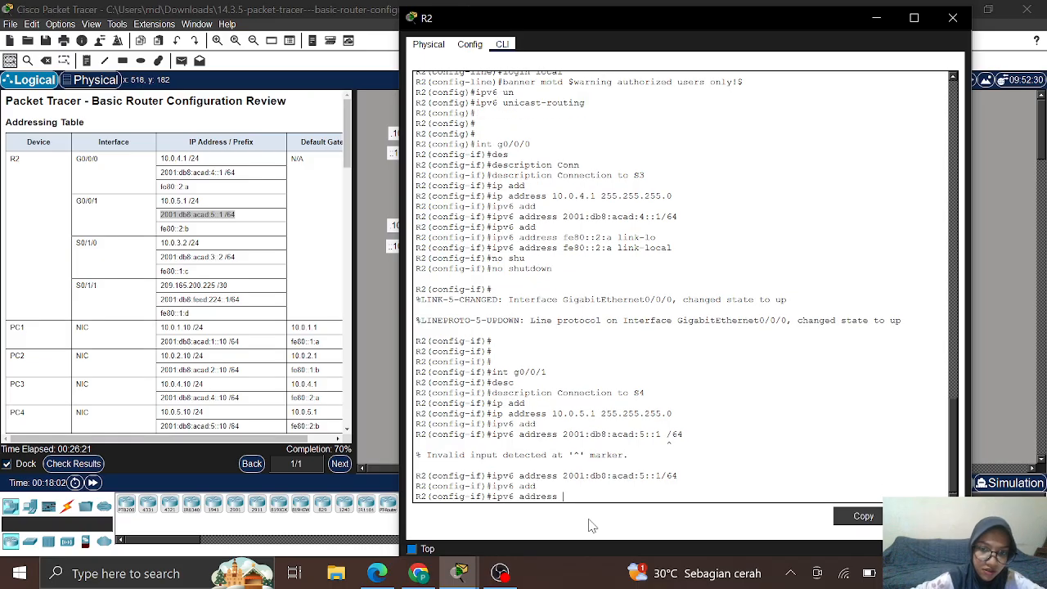
pyautogui.click(161, 229)
pyautogui.moveTo(162, 229); pyautogui.dragTo(188, 230)
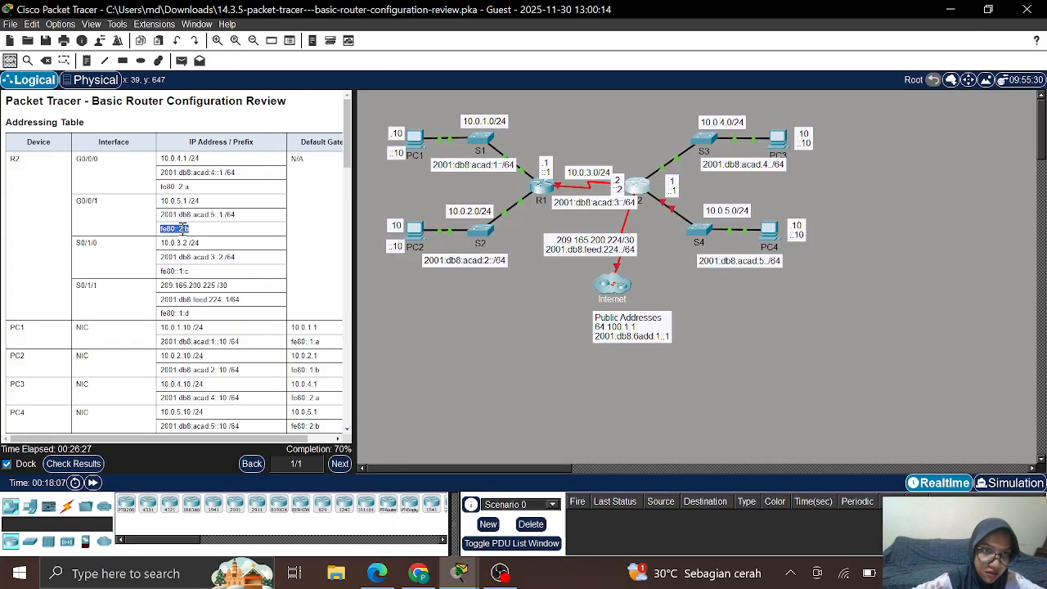
pyautogui.rightClick(181, 229)
pyautogui.click(192, 236)
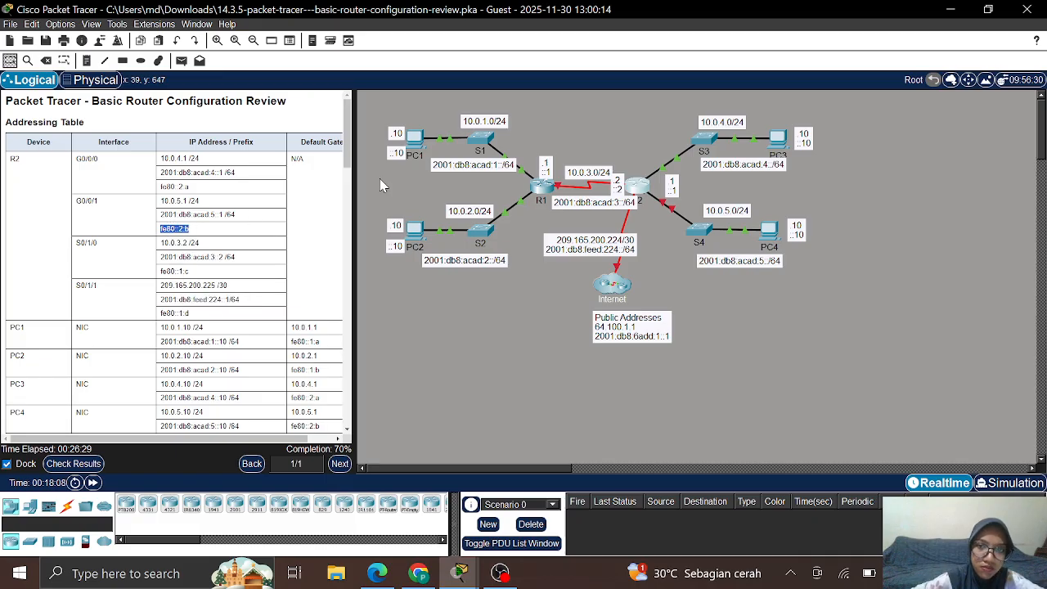
# Step: Set fe80::2:b as G0/0/1's link-local address and enable the interface with no shutdown
pyautogui.click(637, 193)
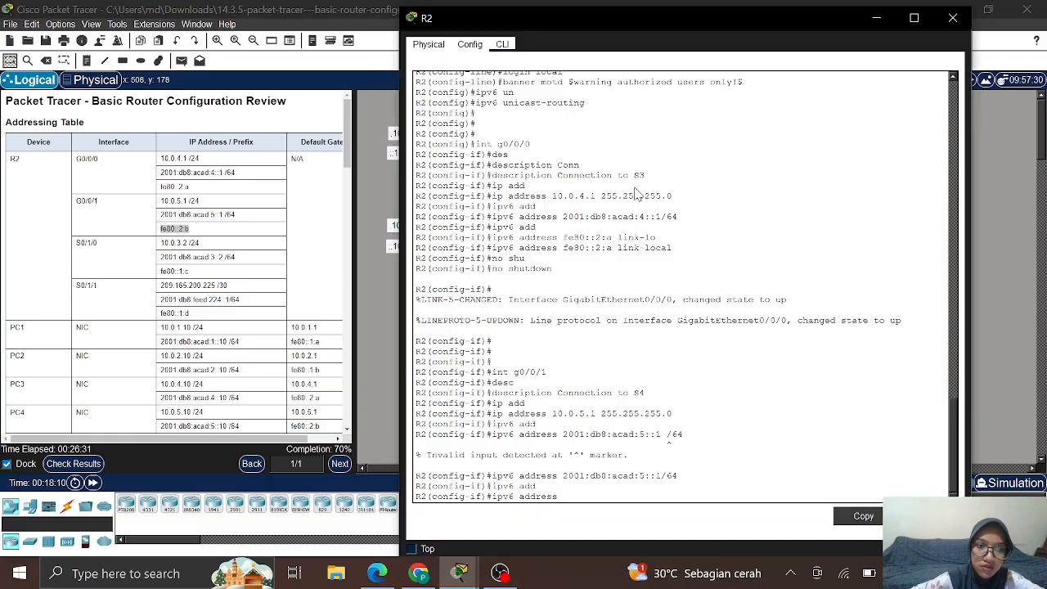
pyautogui.rightClick(581, 499)
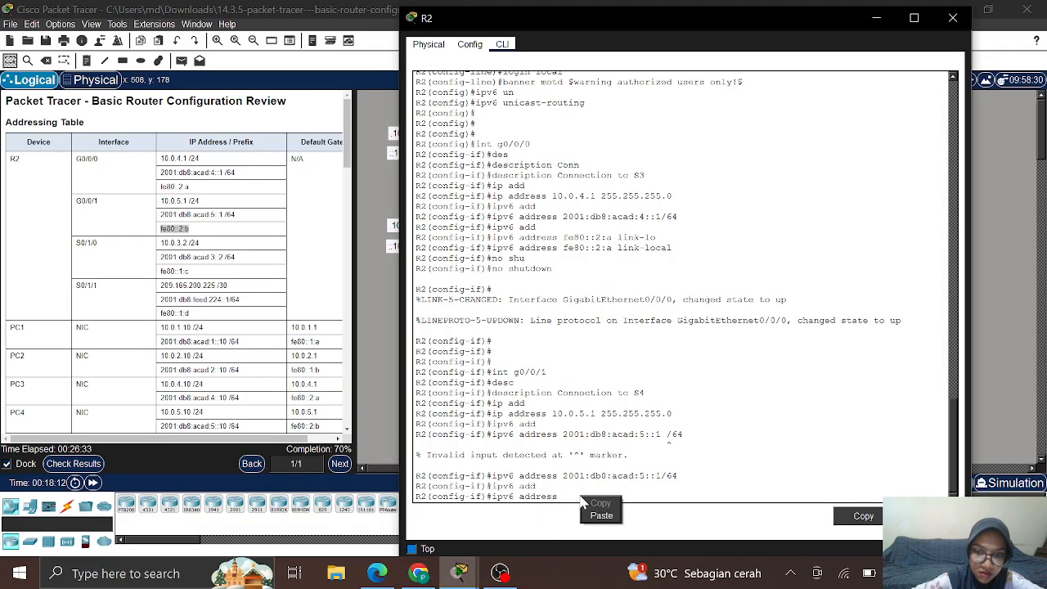
pyautogui.click(602, 516)
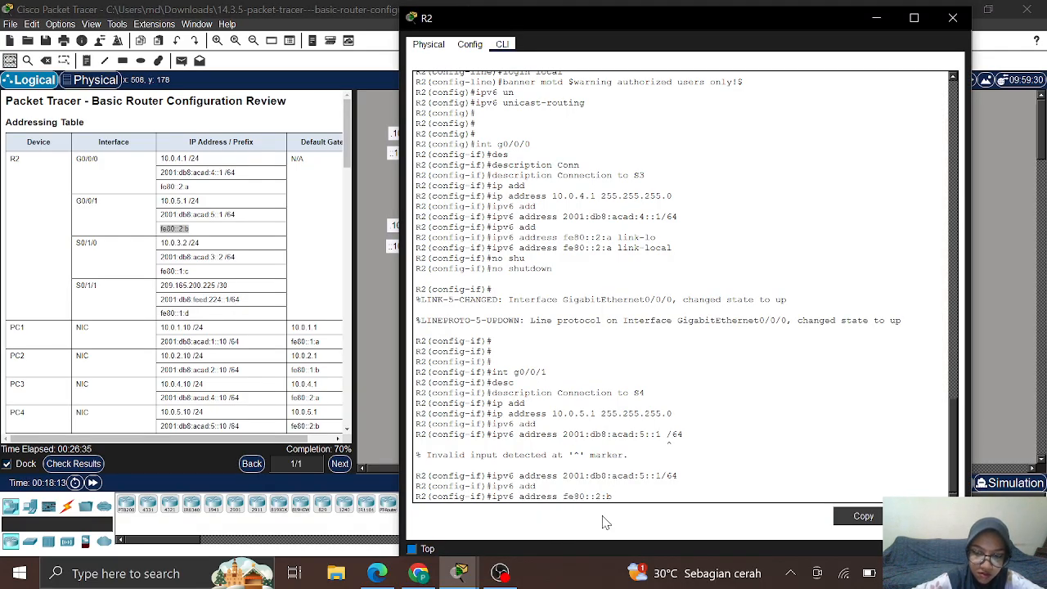
pyautogui.write('link')
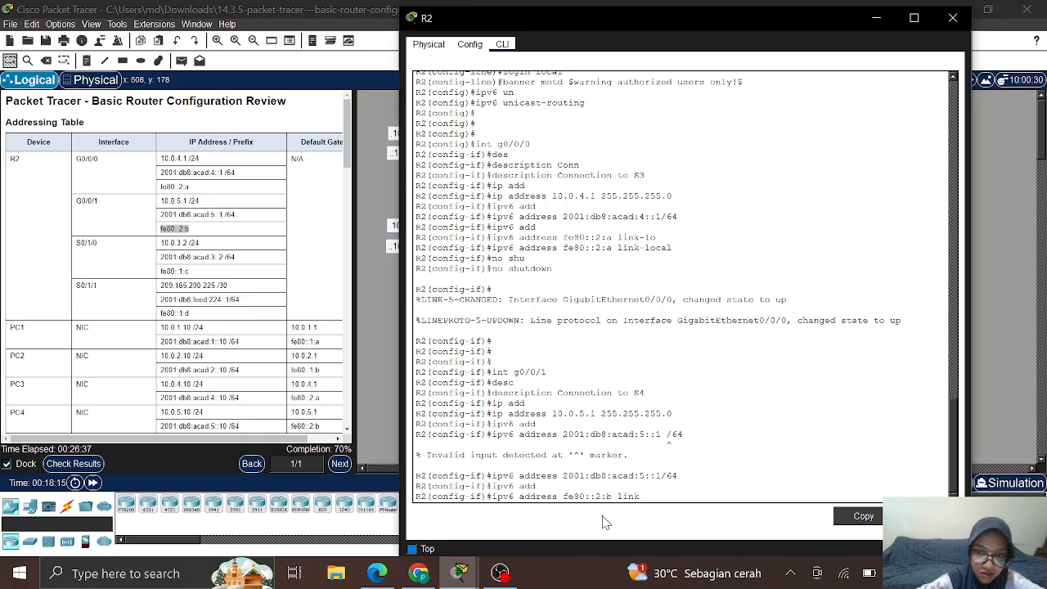
pyautogui.press('Tab')
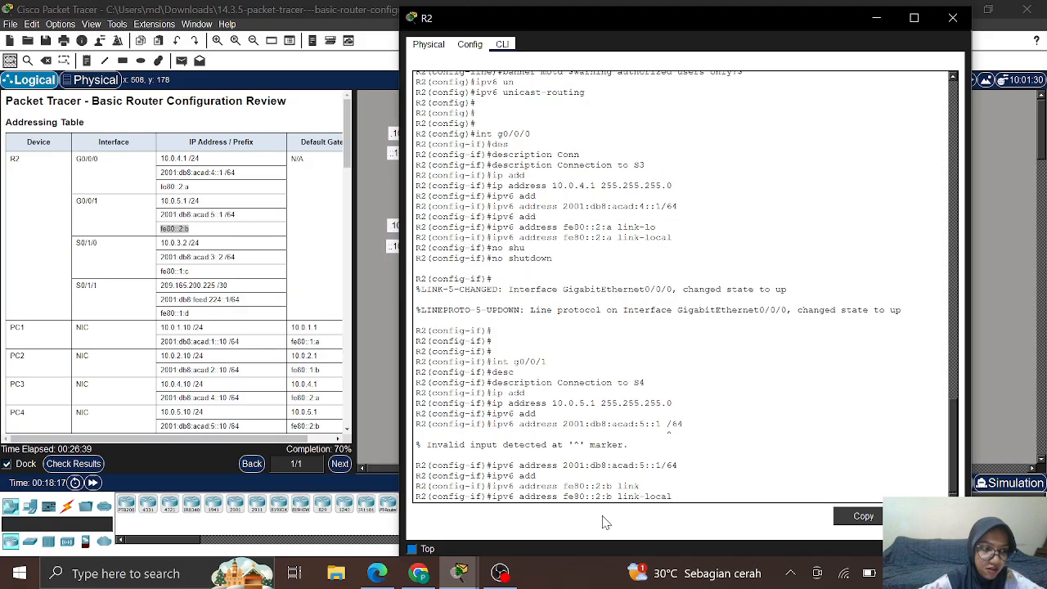
pyautogui.press('Return')
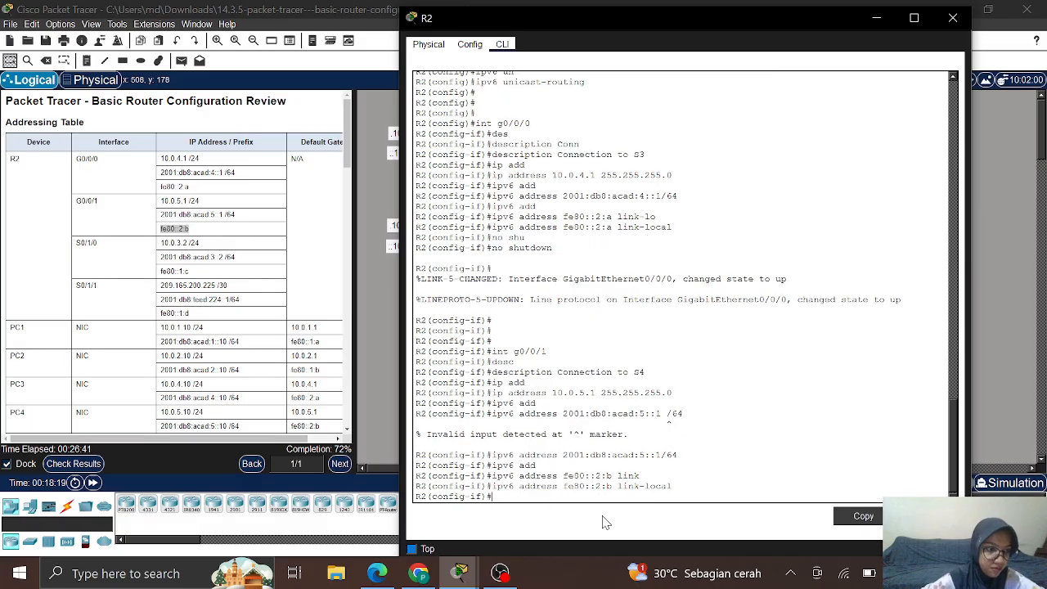
pyautogui.write('n')
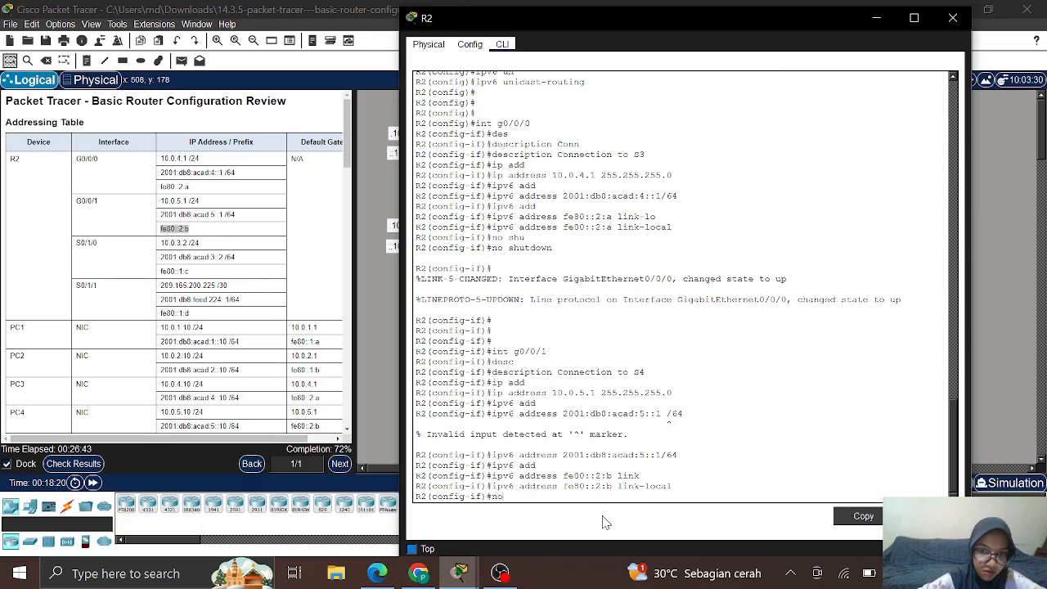
pyautogui.write('o shut')
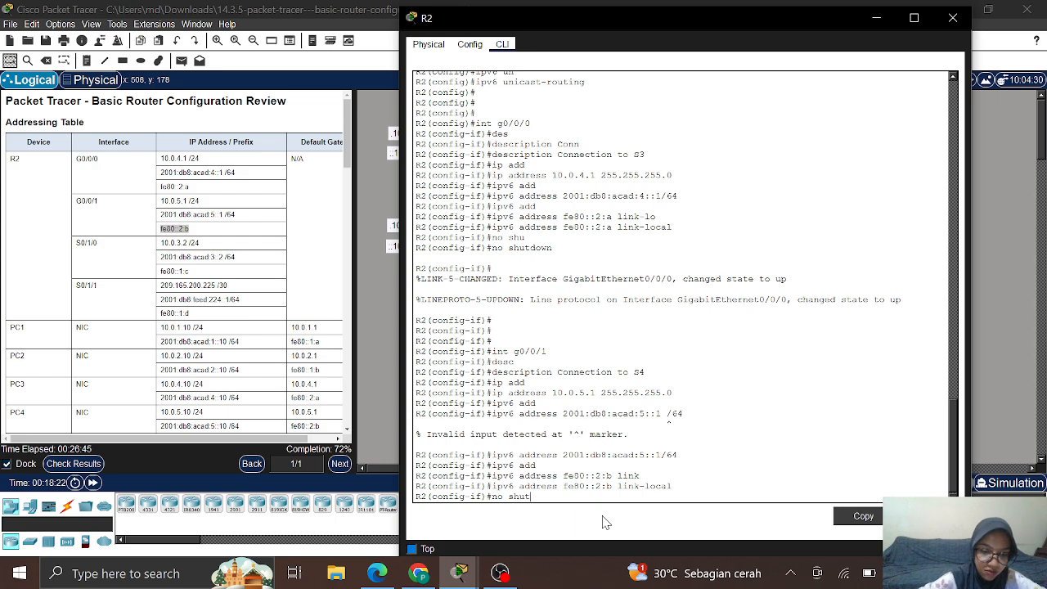
pyautogui.press('Return')
pyautogui.press('Return')
pyautogui.press('Return')
pyautogui.press('Return')
pyautogui.press('Return')
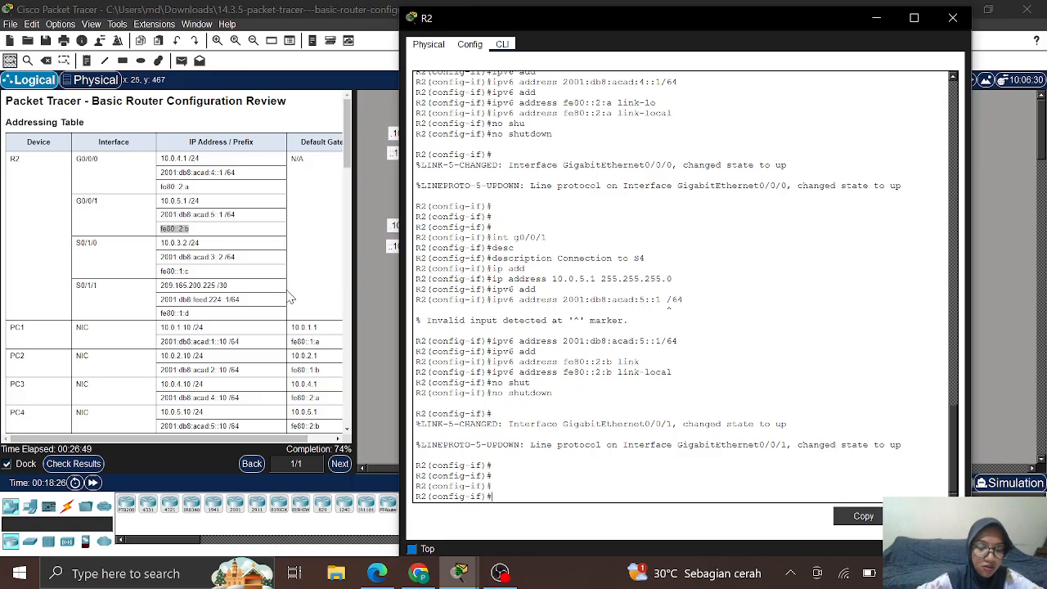
# Step: Enter interface configuration for serial S0/1/0 on R2
pyautogui.write('int s0/')
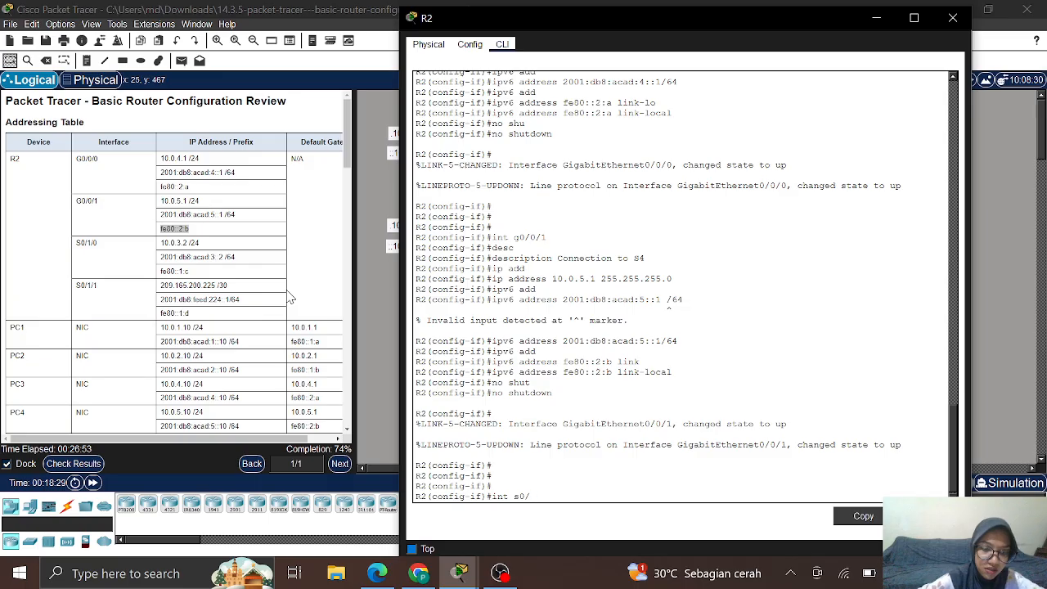
pyautogui.write('01/0')
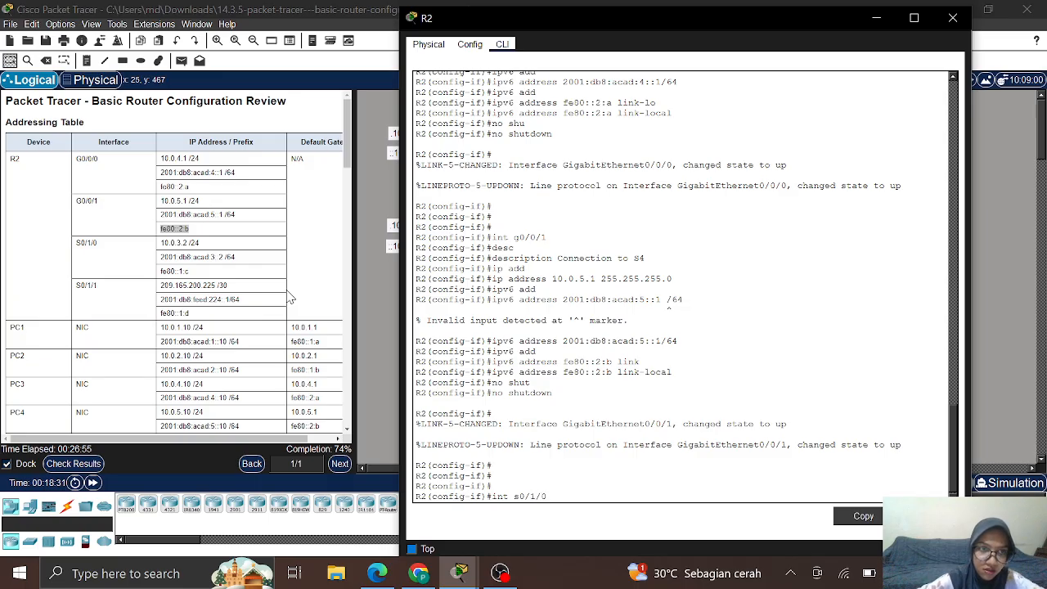
pyautogui.press('Return')
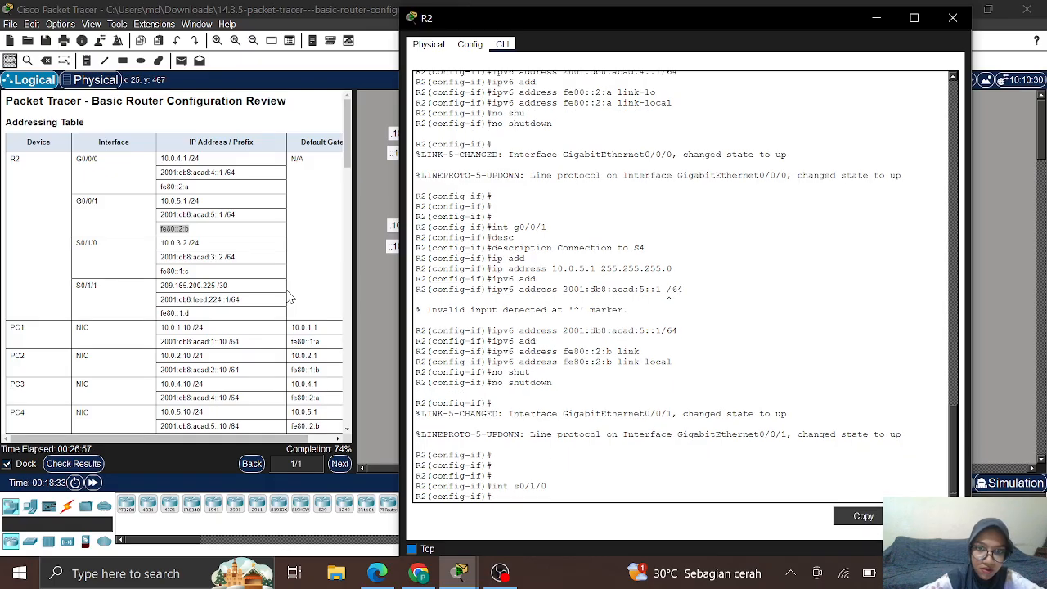
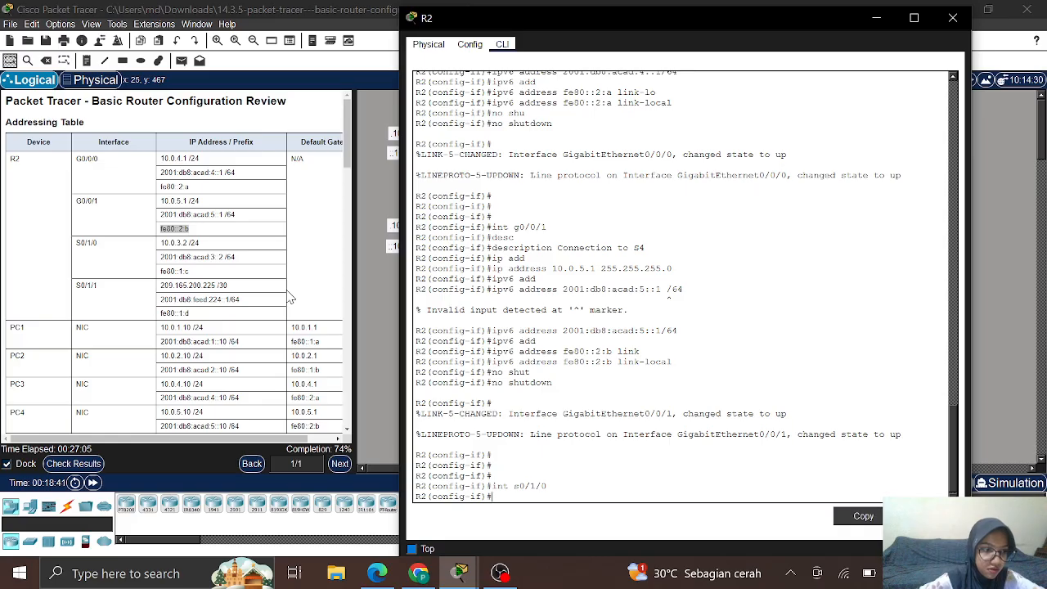
# Step: Give R2's S0/1/0 the description 'Link to R1'
pyautogui.write('de')
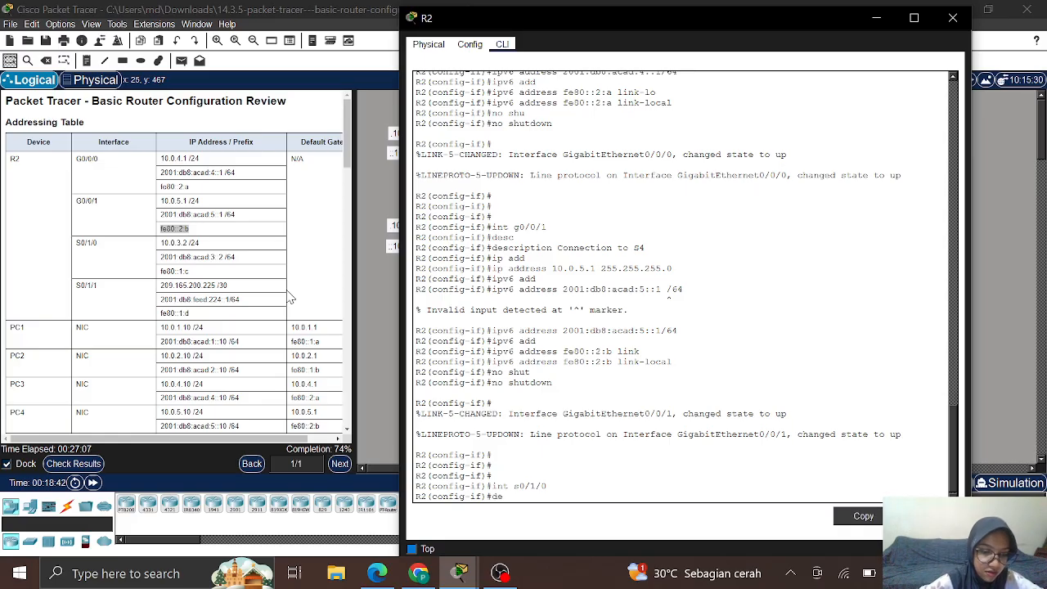
pyautogui.write('sc')
pyautogui.press('Tab')
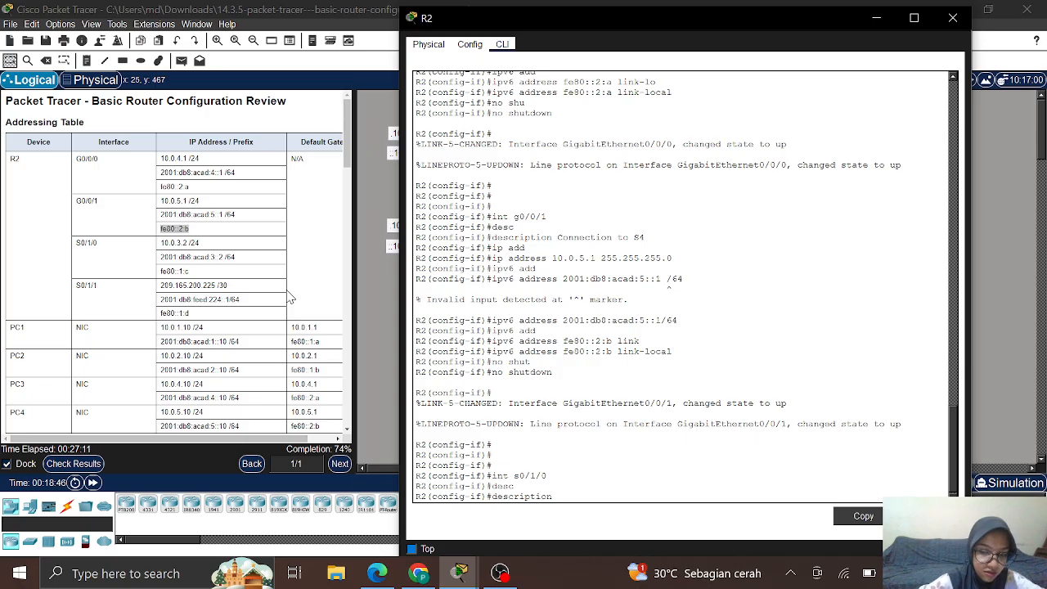
pyautogui.write('Link')
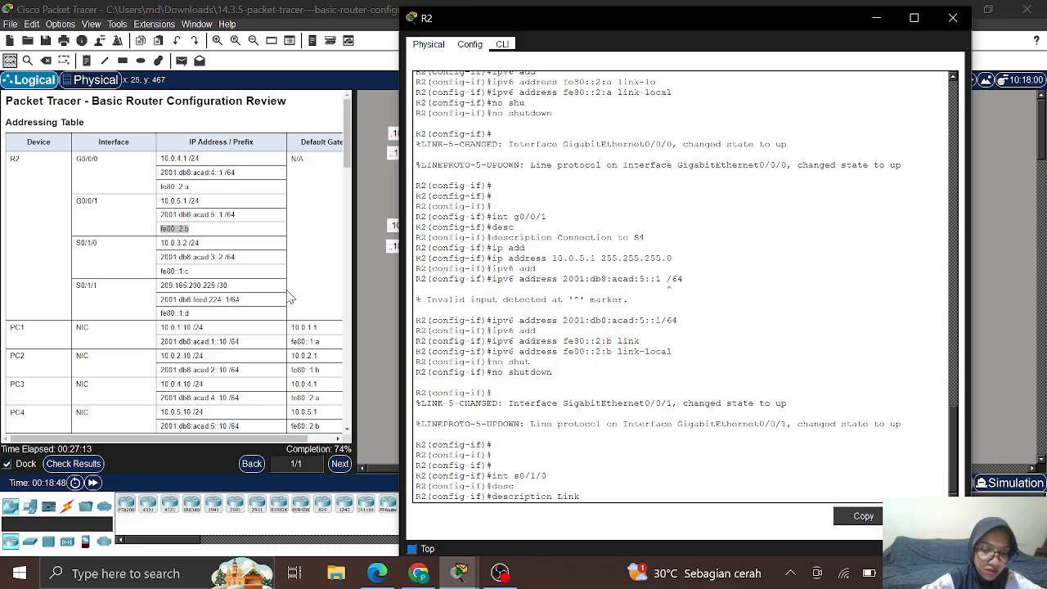
pyautogui.write(' to R1')
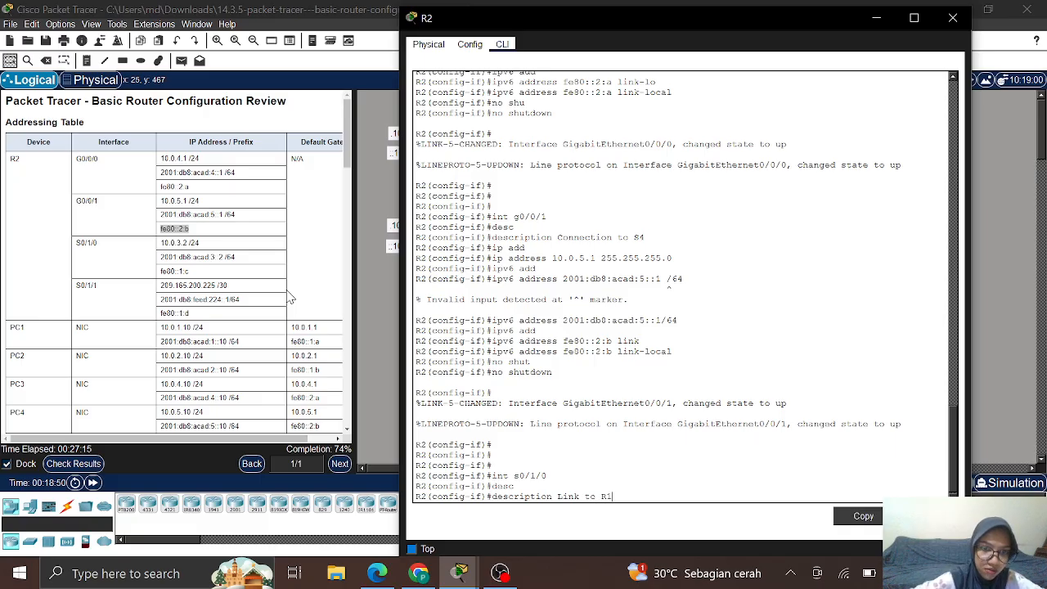
pyautogui.press('Return')
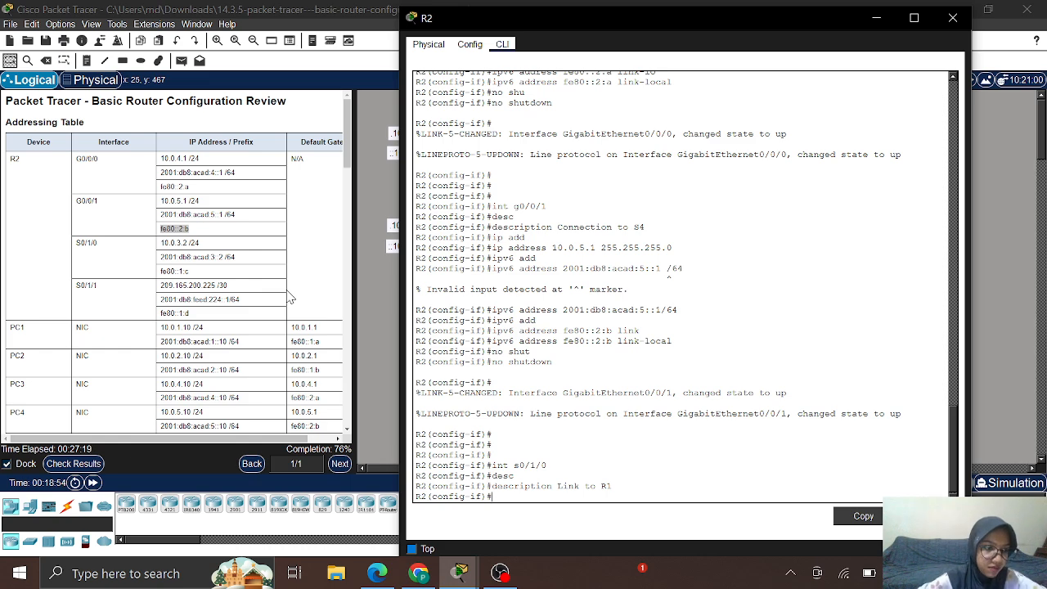
# Step: Assign S0/1/0 the IPv4 address 10.0.3.2 255.255.255.0
pyautogui.write('ip addres')
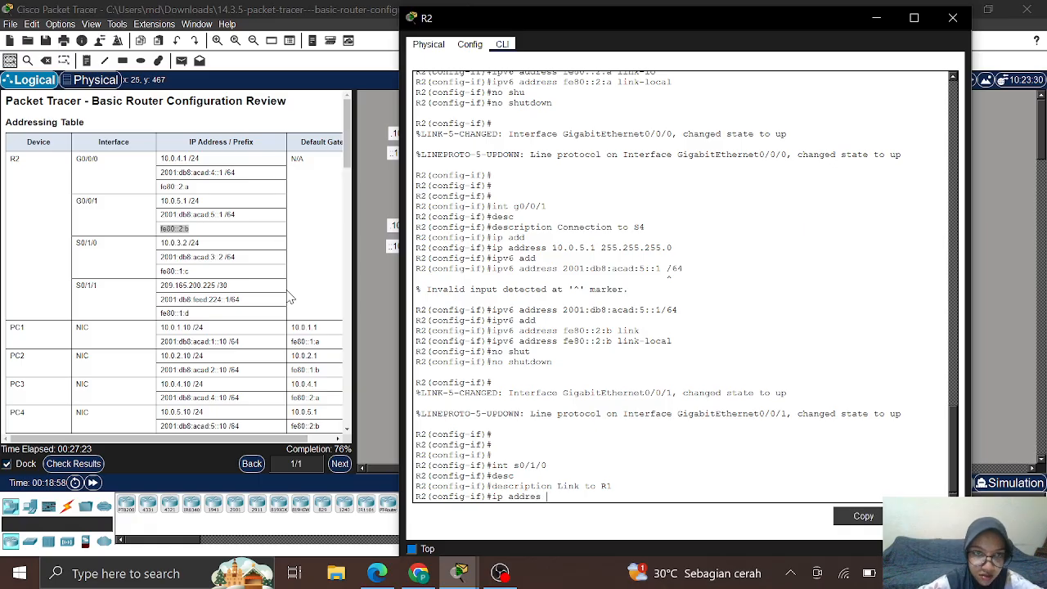
pyautogui.write(' s')
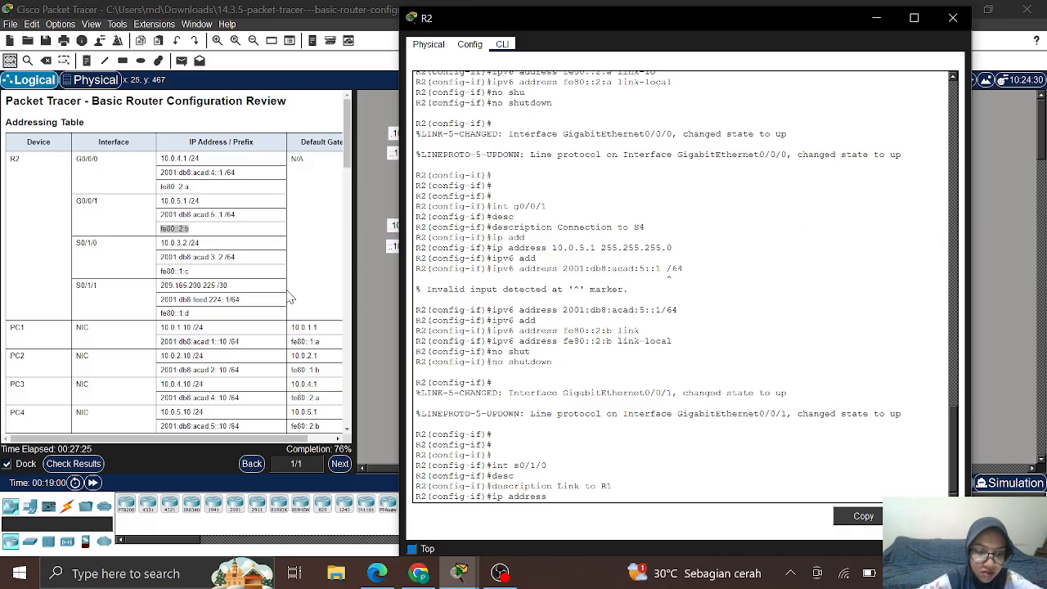
pyautogui.write(' 1')
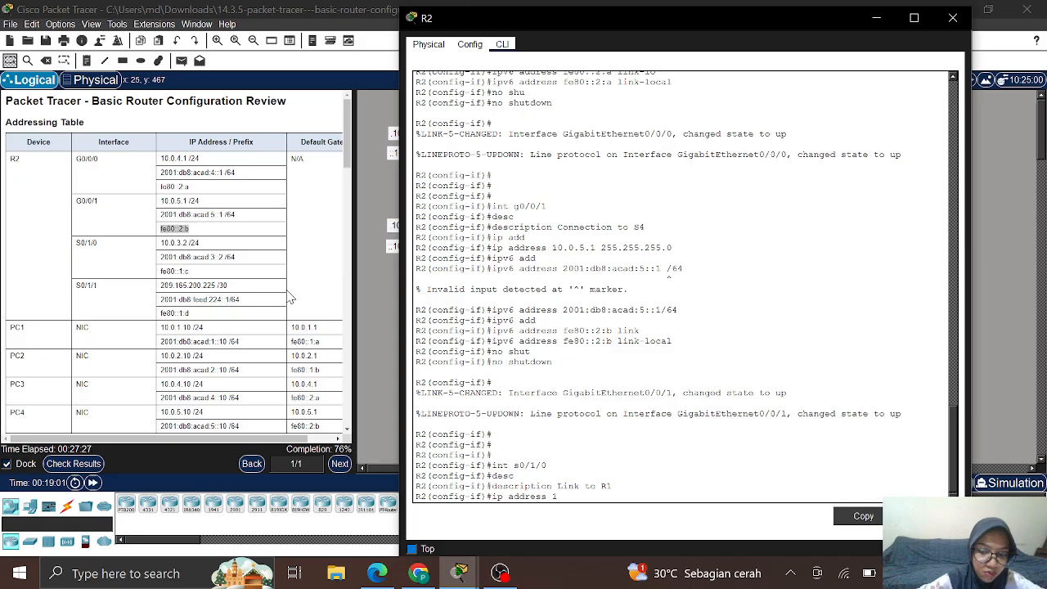
pyautogui.write('0.0')
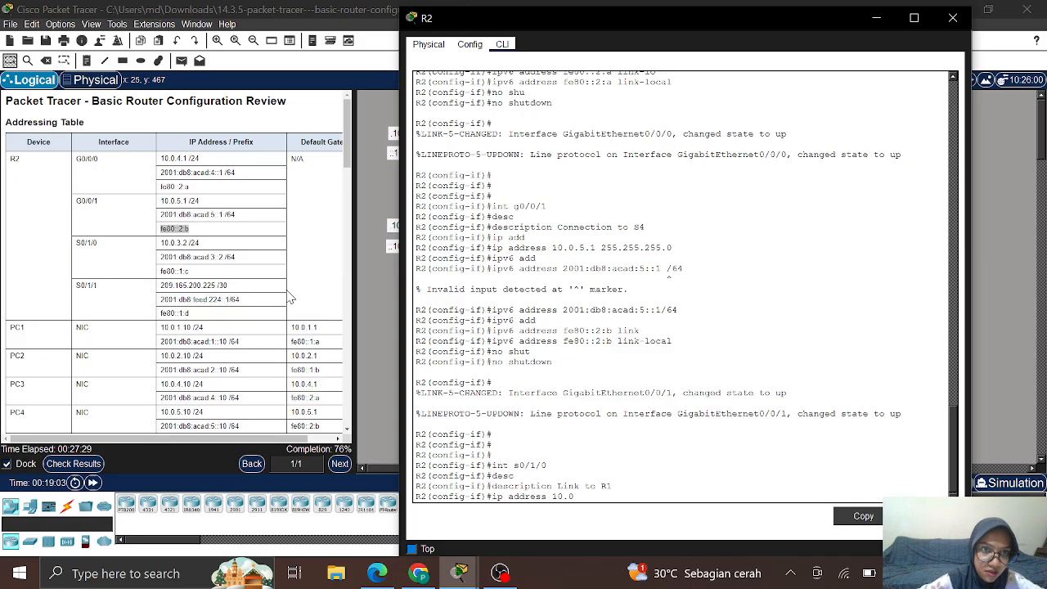
pyautogui.write('.3.2')
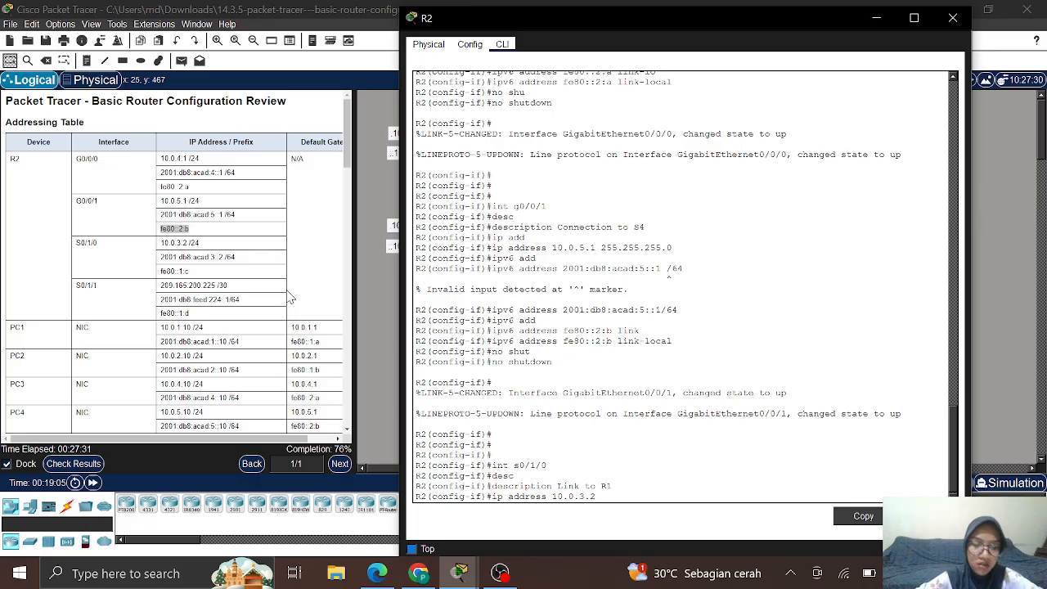
pyautogui.write(' 255.25')
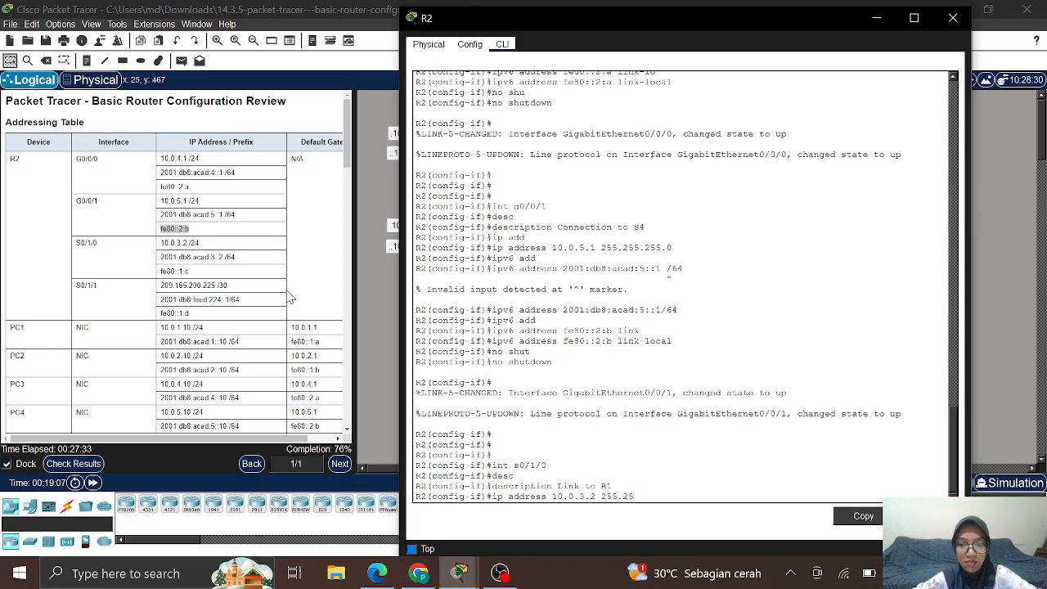
pyautogui.write('5.255.')
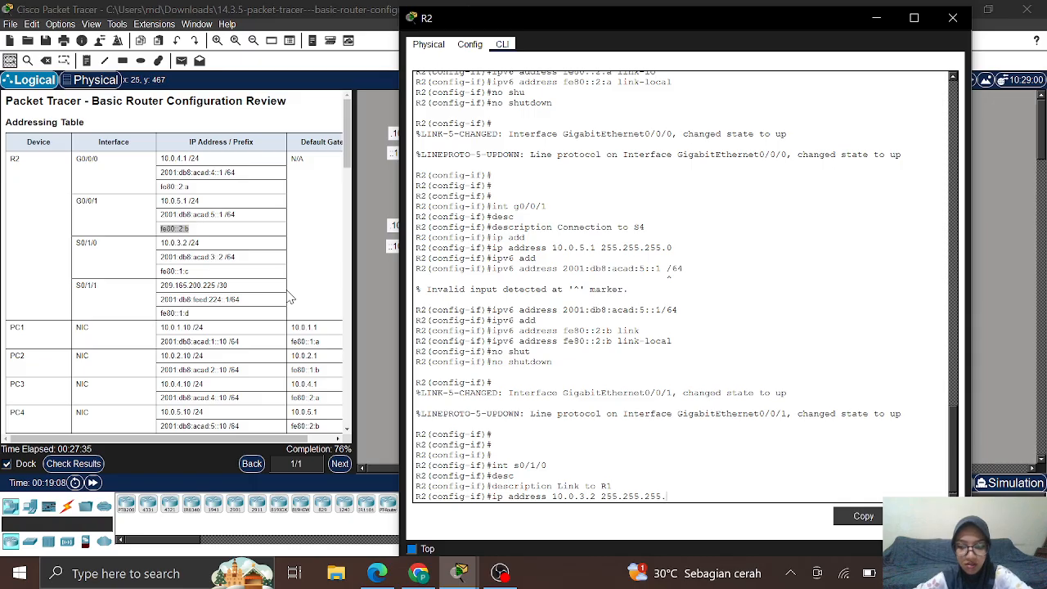
pyautogui.write('0')
pyautogui.press('Return')
pyautogui.write('ipv')
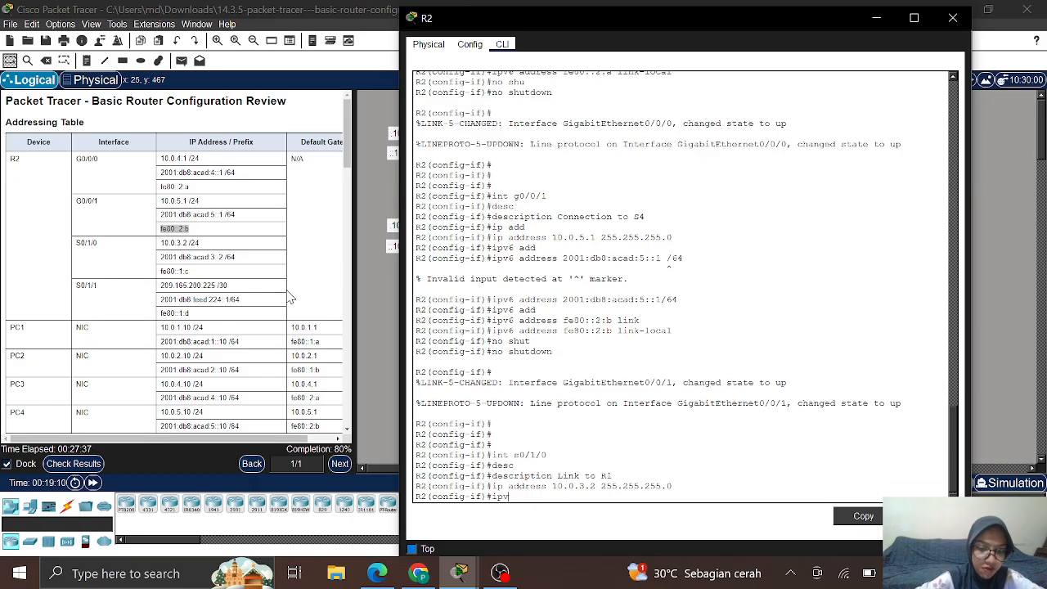
pyautogui.write('6 add')
pyautogui.press('Tab')
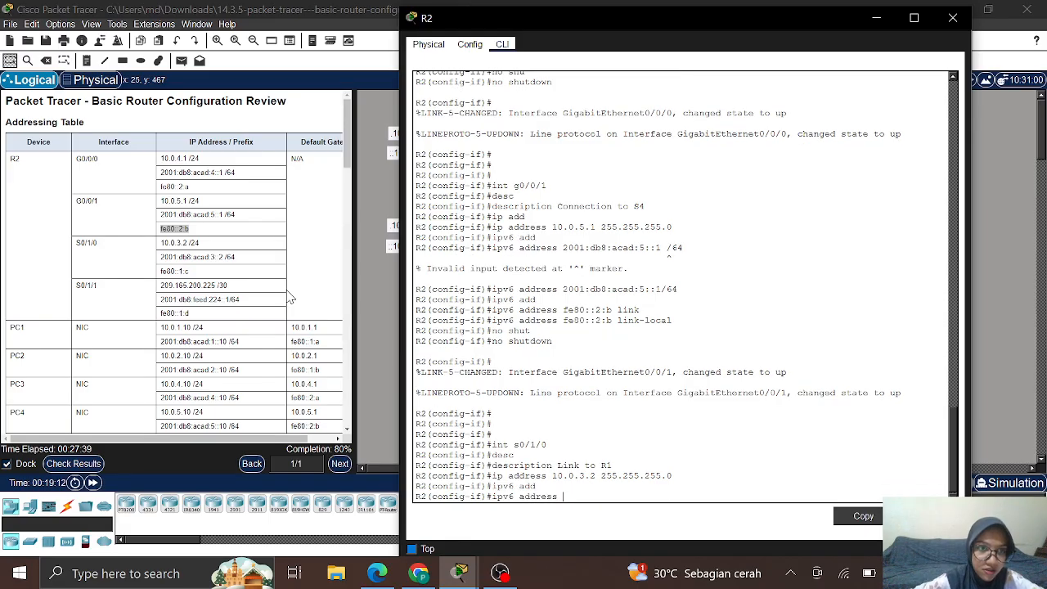
# Step: Set S0/1/0's IPv6 address to 2001:db8:acad:3::2/64, copied from the Addressing Table
pyautogui.click(162, 258)
pyautogui.moveTo(162, 258); pyautogui.dragTo(239, 260)
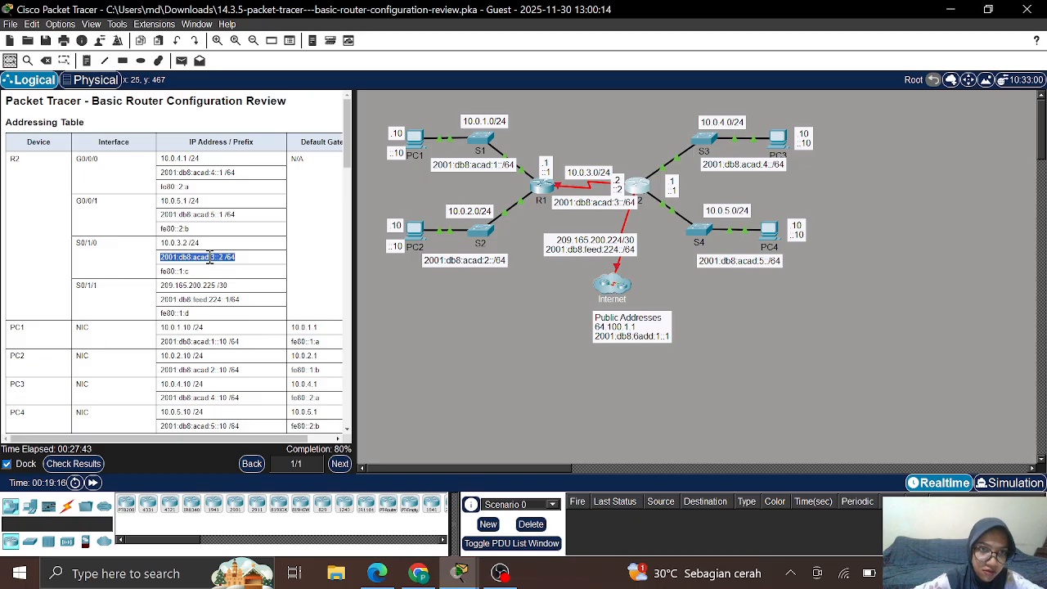
pyautogui.rightClick(210, 259)
pyautogui.click(235, 264)
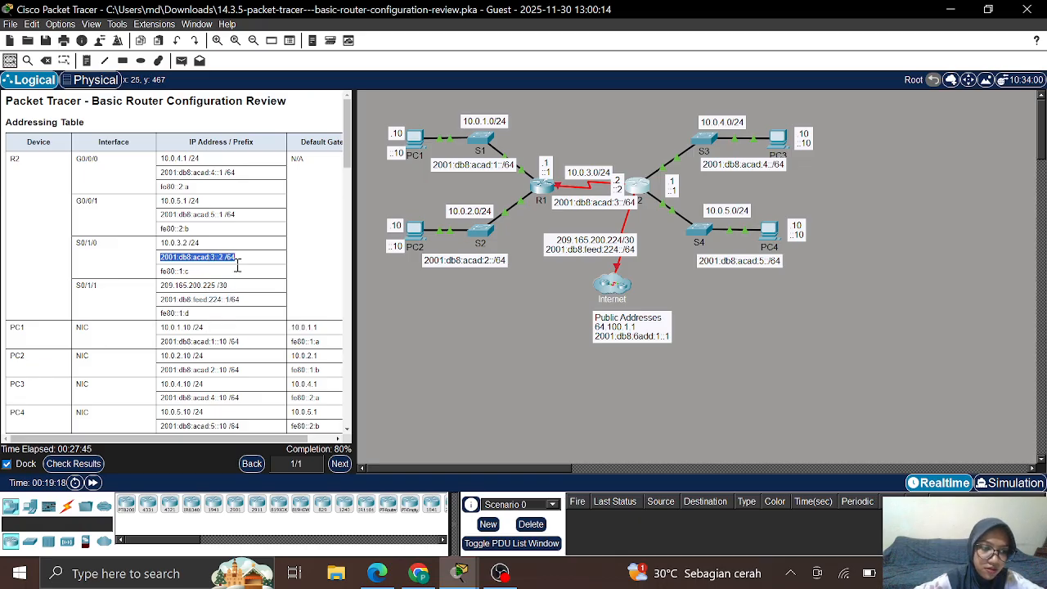
pyautogui.click(637, 188)
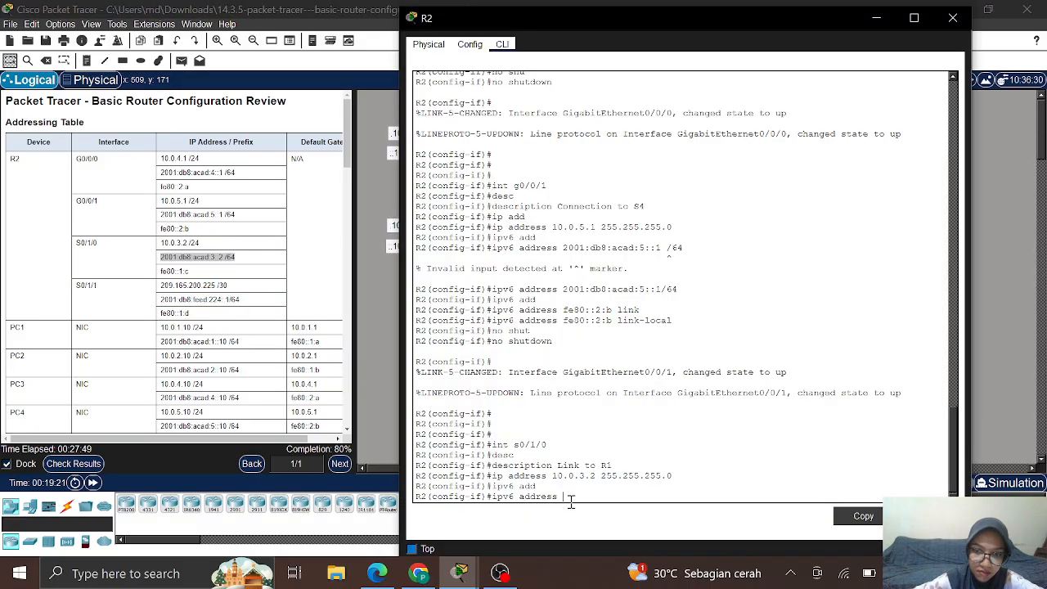
pyautogui.rightClick(570, 502)
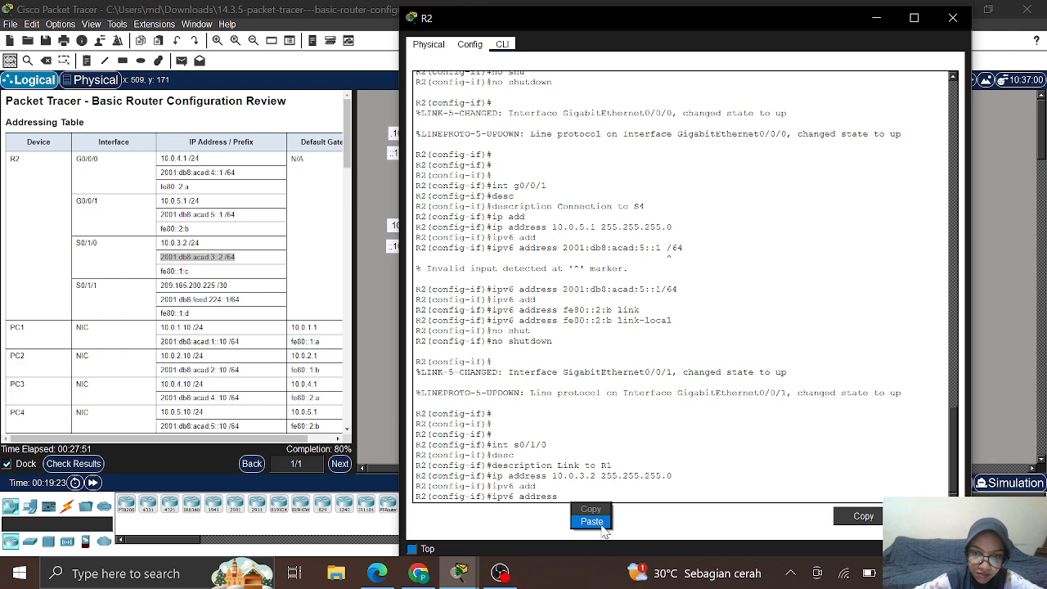
pyautogui.click(591, 521)
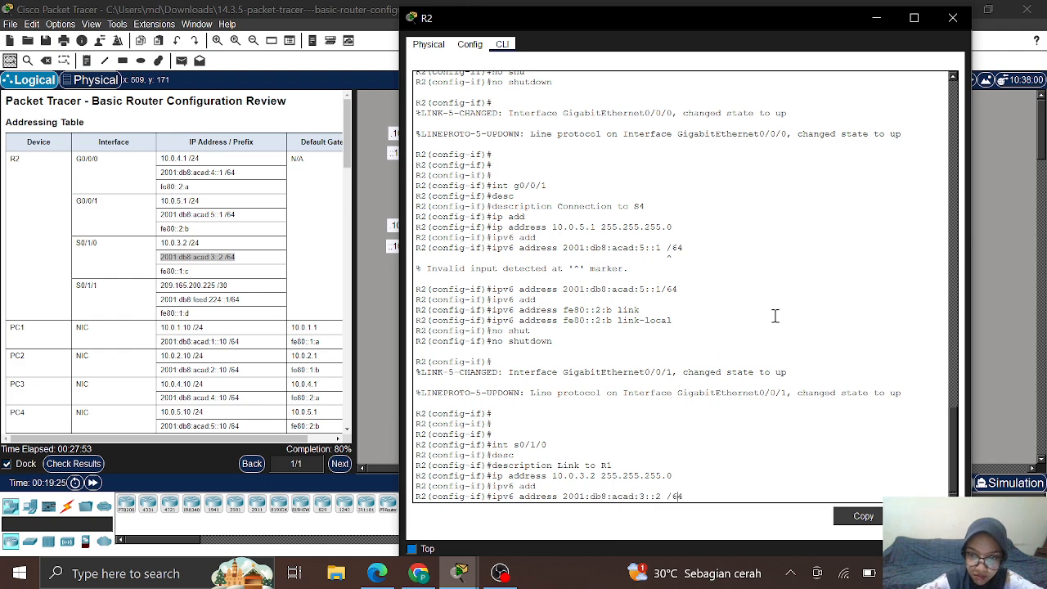
pyautogui.press('Left')
pyautogui.press('Left')
pyautogui.press('Left')
pyautogui.press('BackSpace')
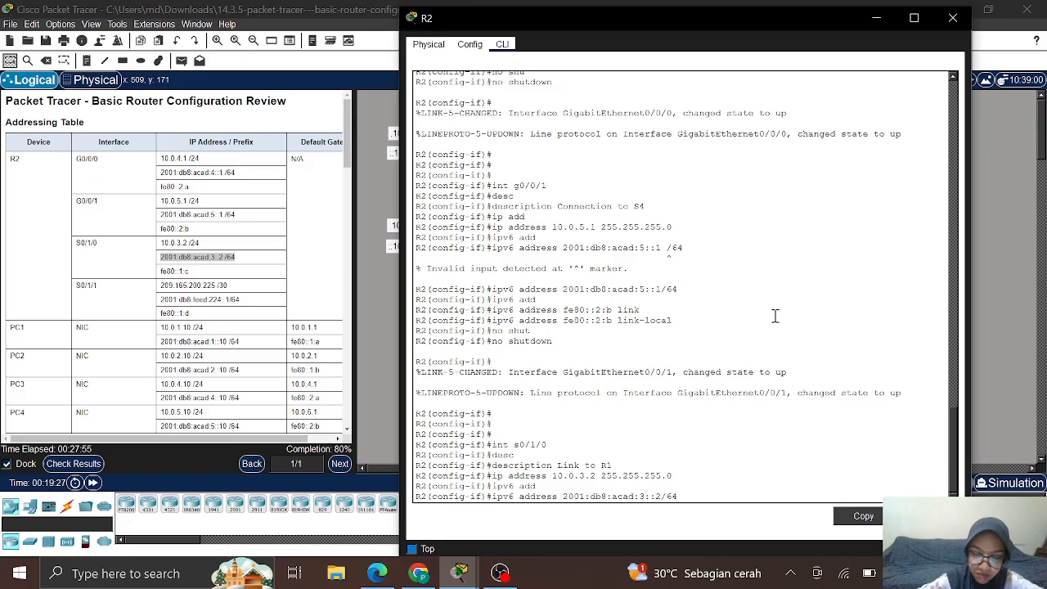
pyautogui.press('Return')
# Step: Add fe80::1:c as S0/1/0's link-local IPv6 address
pyautogui.write('ipv')
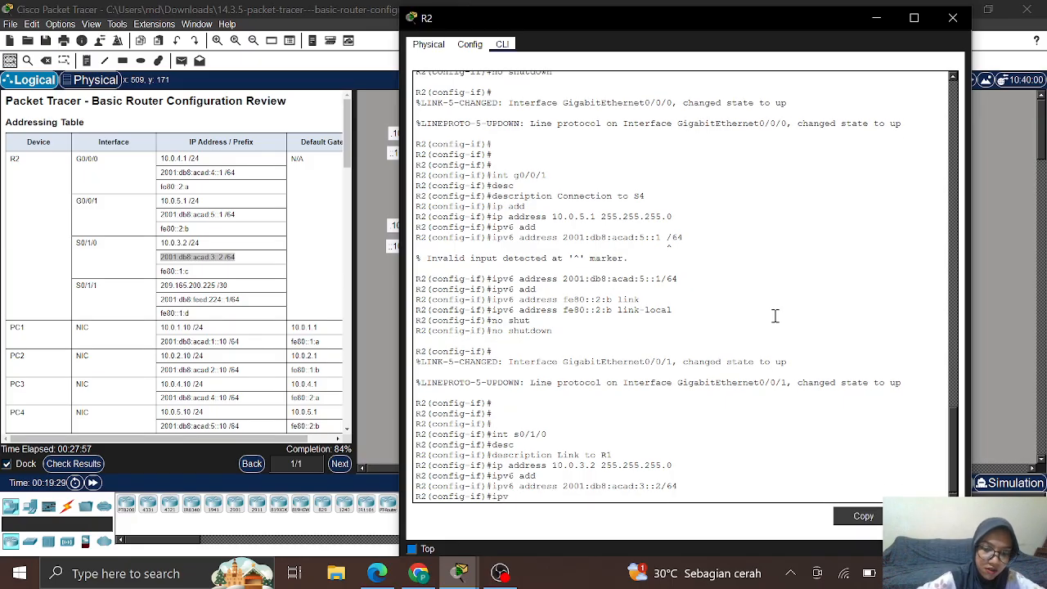
pyautogui.write('6 add')
pyautogui.press('Tab')
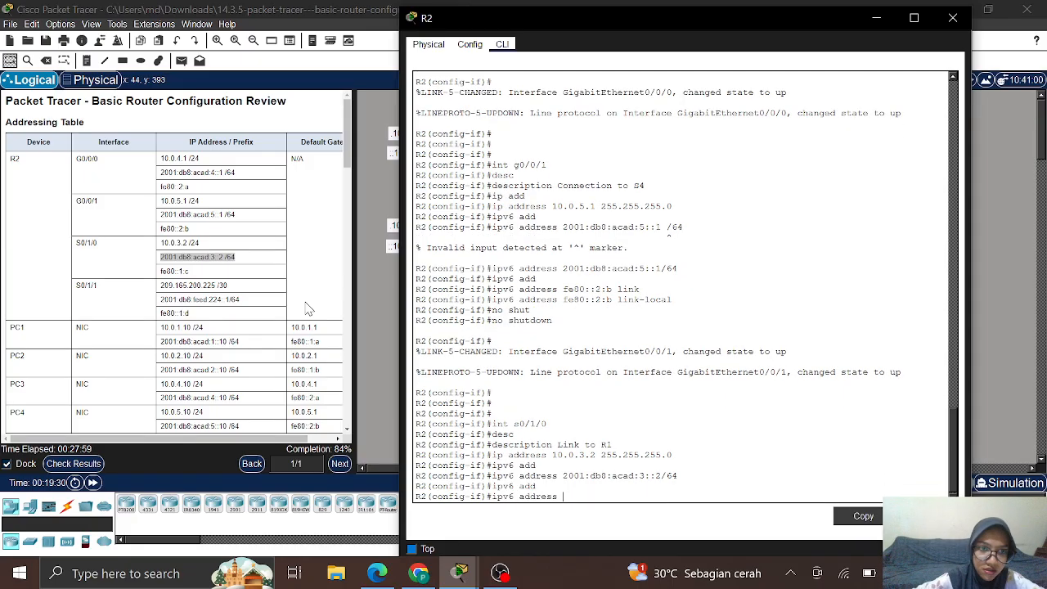
pyautogui.click(162, 277)
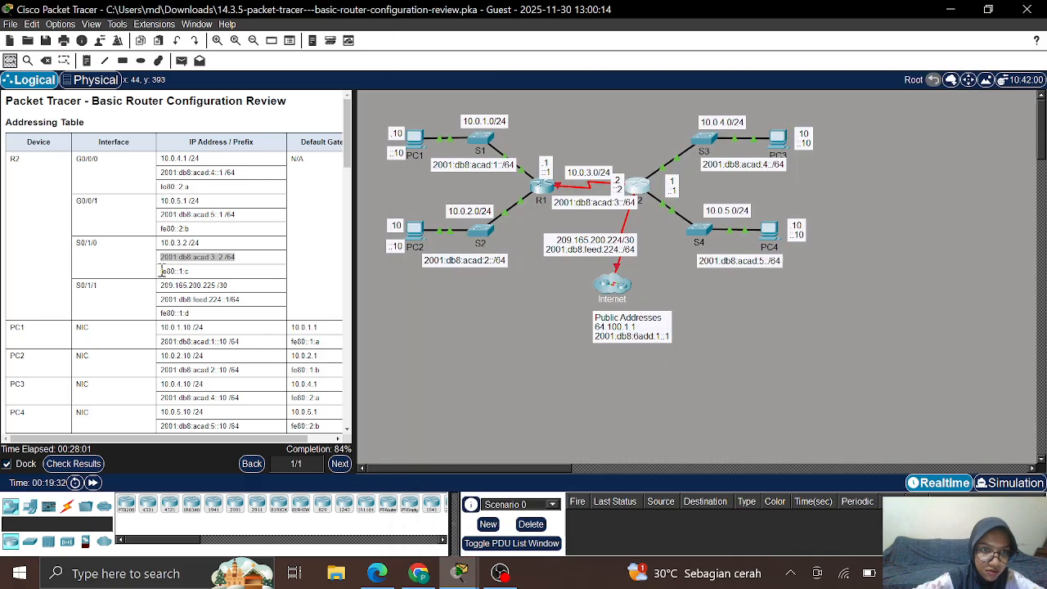
pyautogui.moveTo(160, 272); pyautogui.dragTo(197, 275)
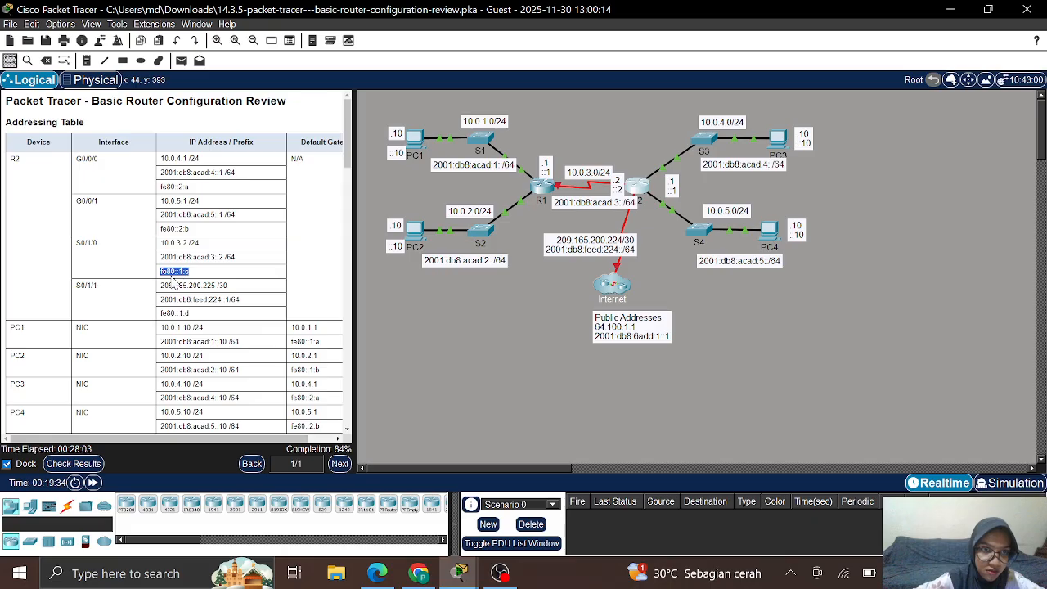
pyautogui.click(174, 282)
pyautogui.moveTo(161, 277); pyautogui.dragTo(194, 276)
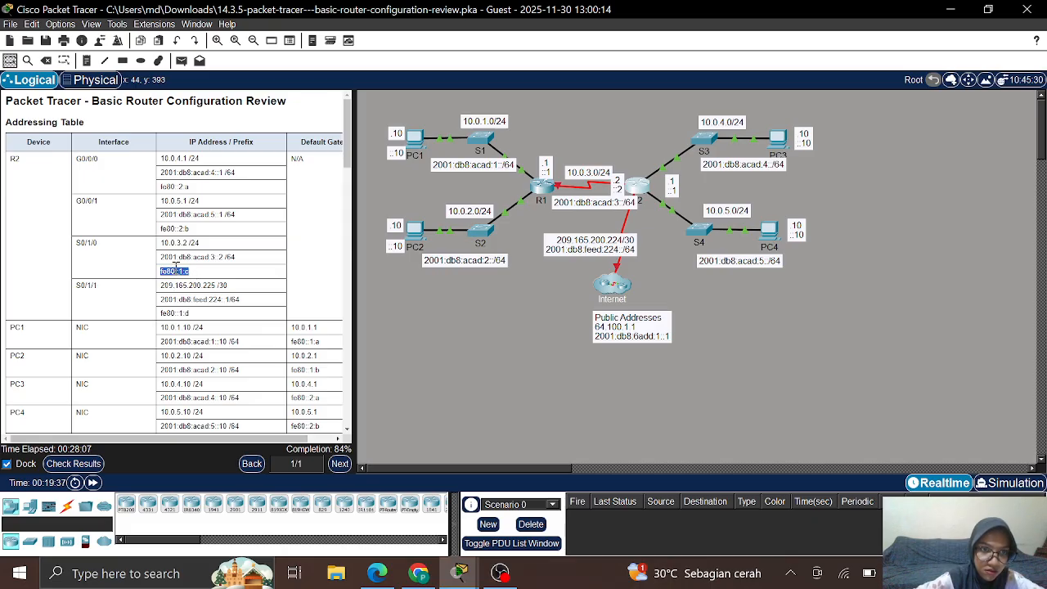
pyautogui.rightClick(175, 266)
pyautogui.click(190, 275)
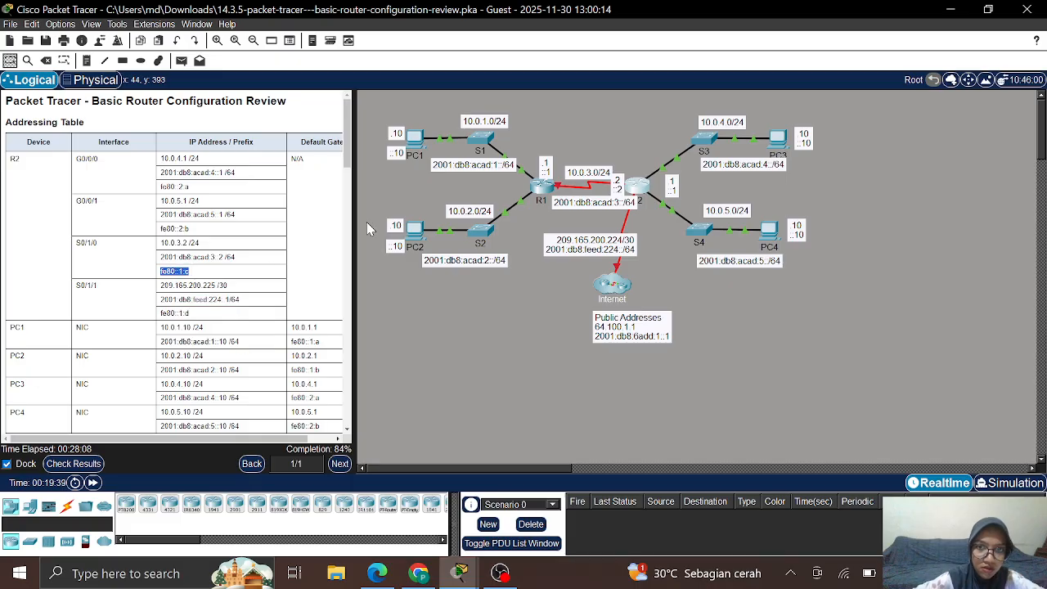
pyautogui.click(637, 187)
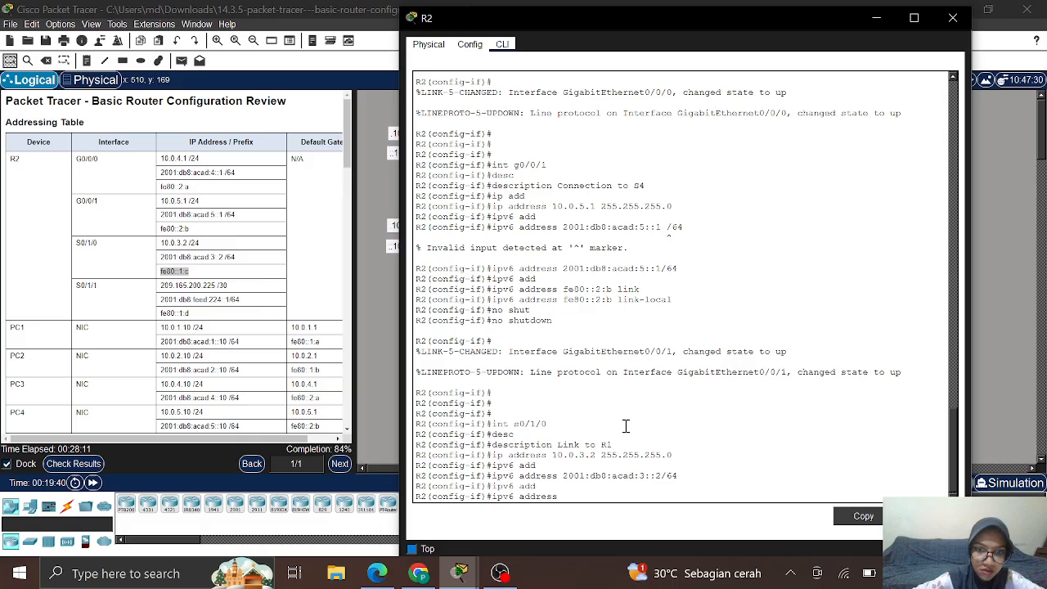
pyautogui.rightClick(564, 495)
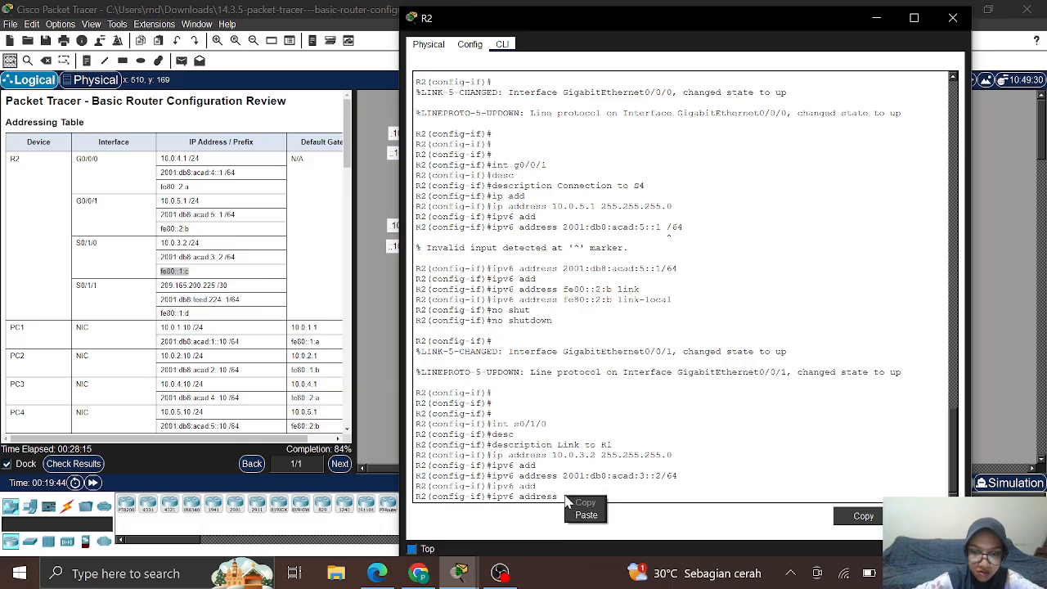
pyautogui.click(577, 514)
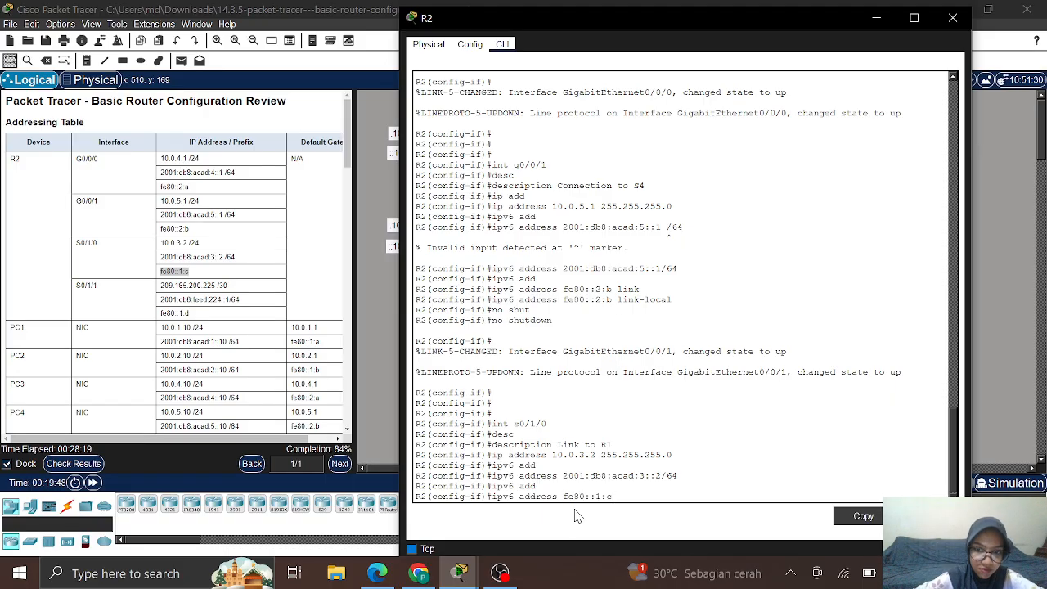
pyautogui.write('link')
pyautogui.press('Tab')
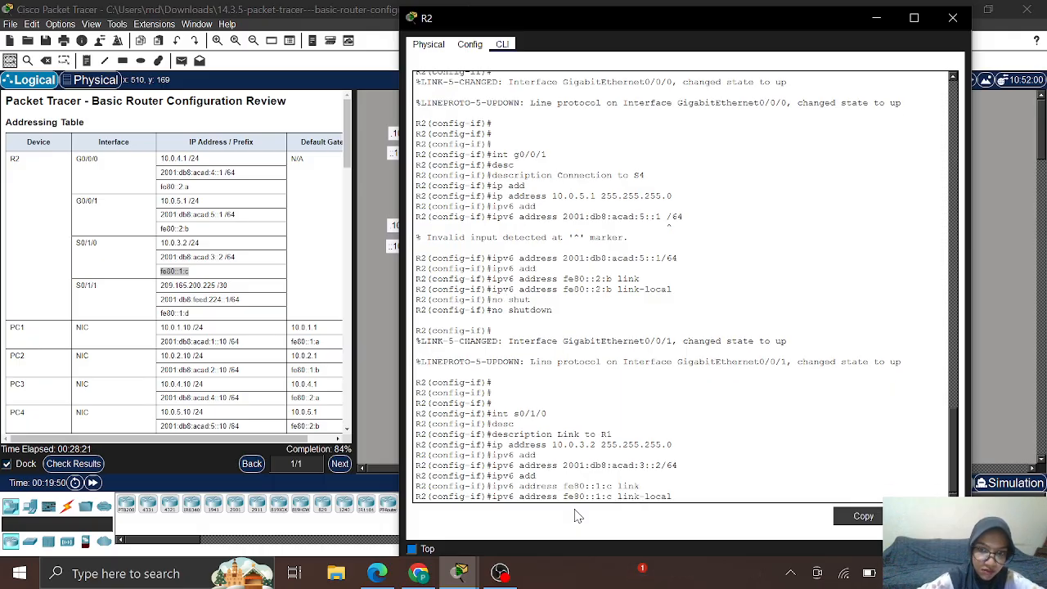
pyautogui.press('Return')
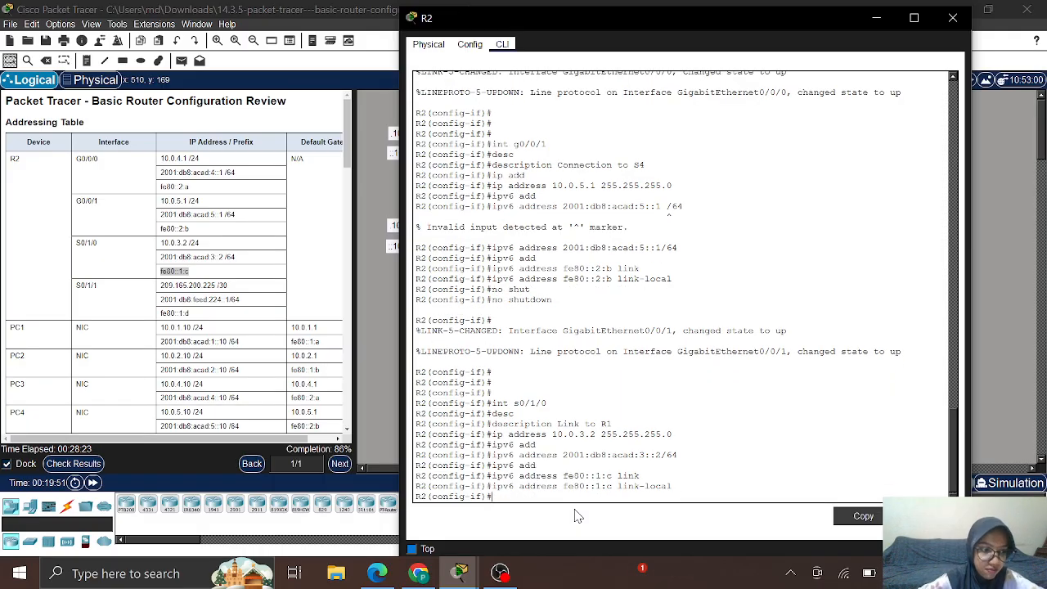
# Step: Enable Serial0/1/0 with no shutdown
pyautogui.write('no ')
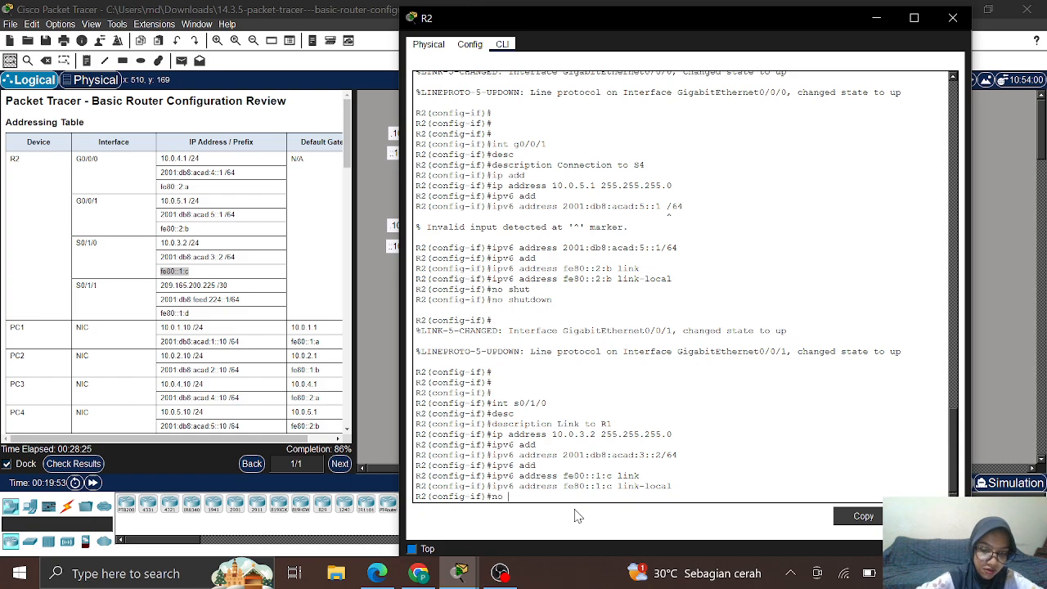
pyautogui.write('sh')
pyautogui.press('Tab')
pyautogui.press('Return')
pyautogui.press('Return')
pyautogui.press('Return')
pyautogui.press('Return')
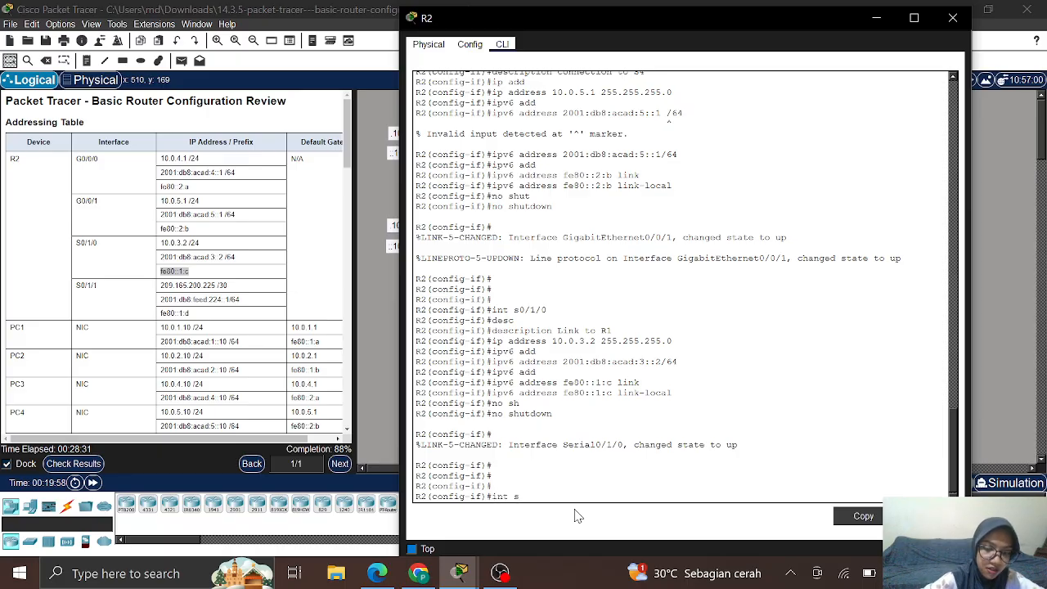
# Step: Switch to interface S0/1/1 and give it the description 'Link to Internet'
pyautogui.write('s0')
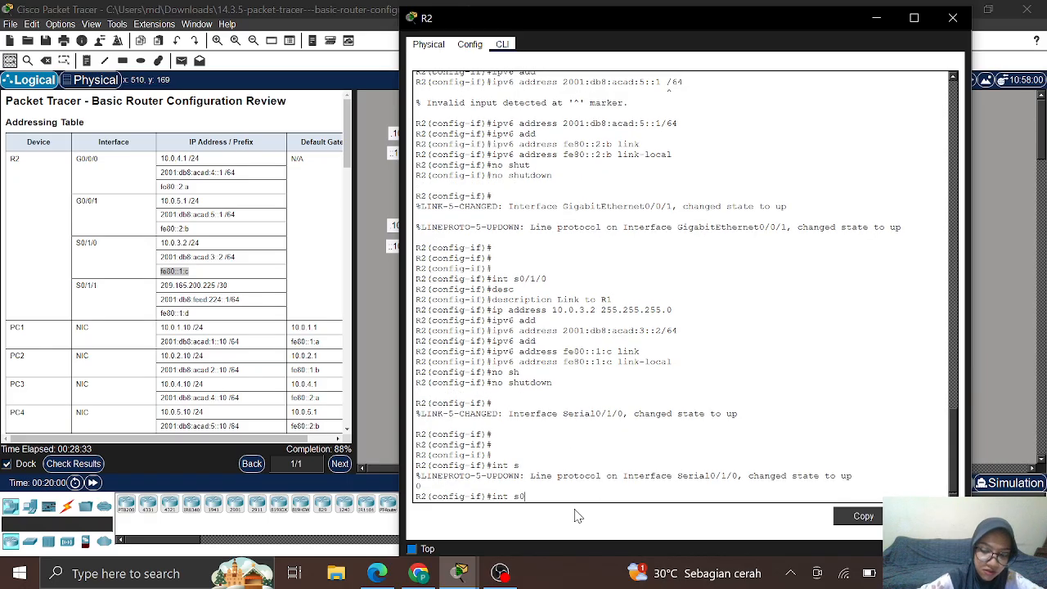
pyautogui.write('/')
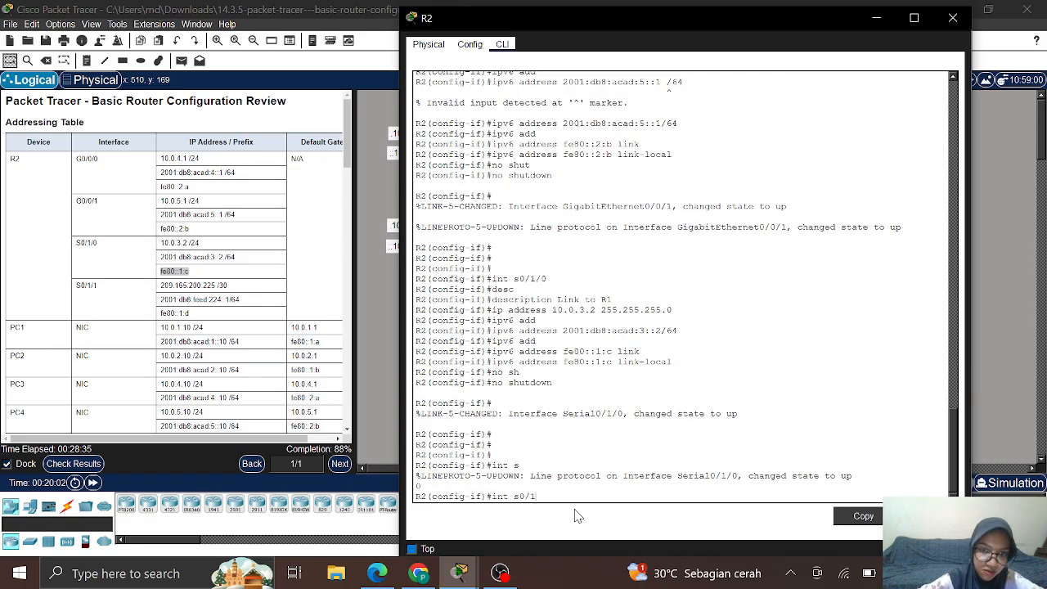
pyautogui.write('1/1')
pyautogui.press('Return')
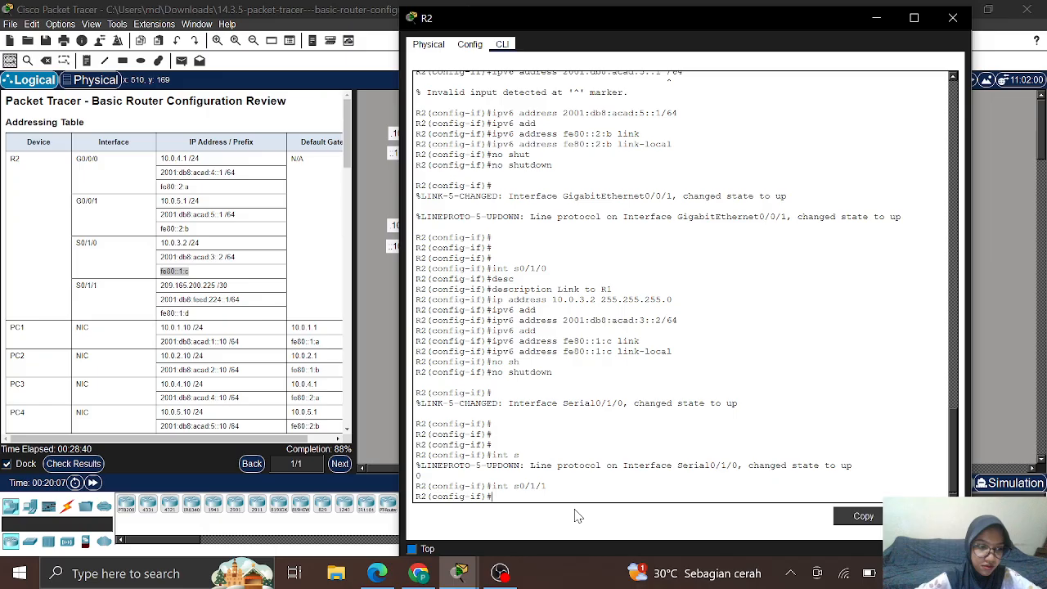
pyautogui.write('des')
pyautogui.press('Tab')
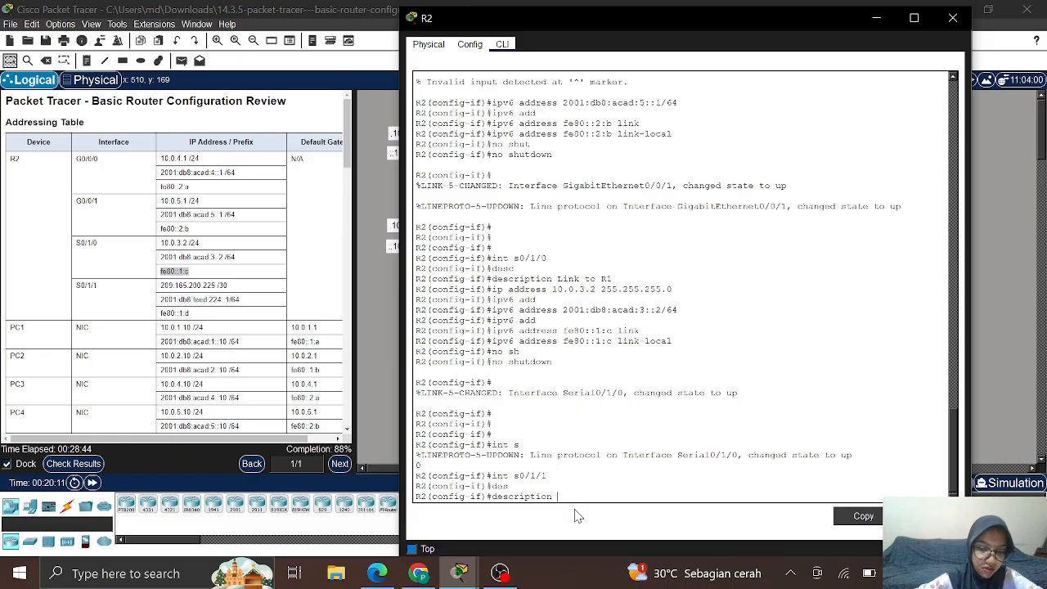
pyautogui.write('Link')
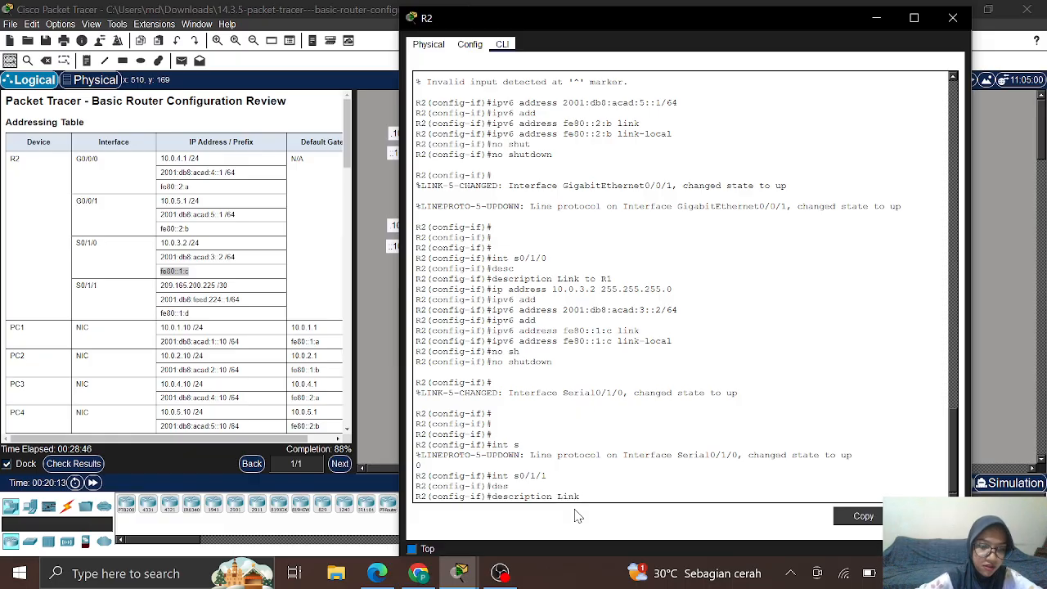
pyautogui.write(' to In')
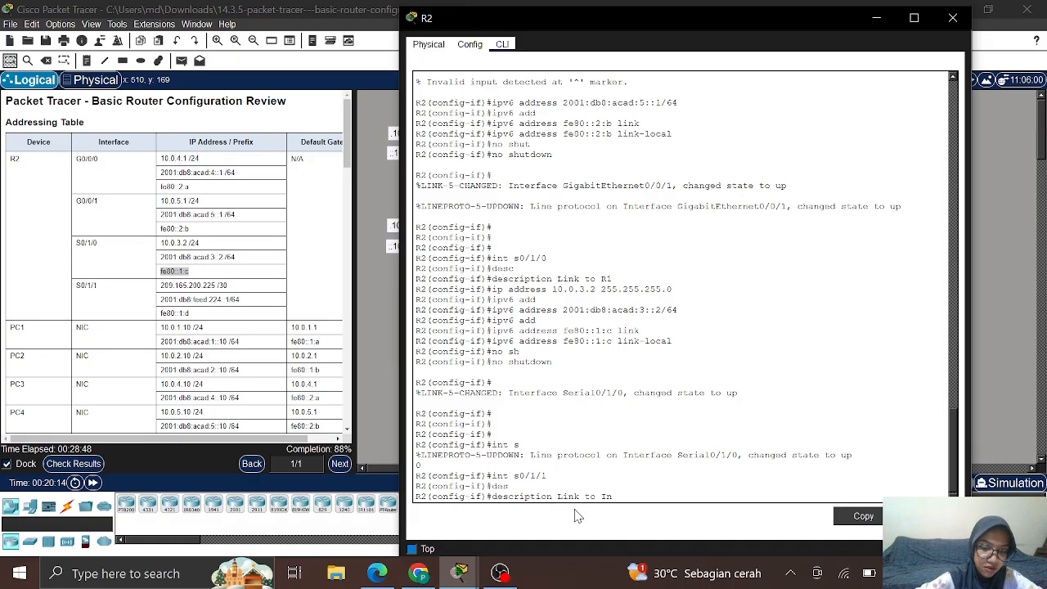
pyautogui.write('ternet')
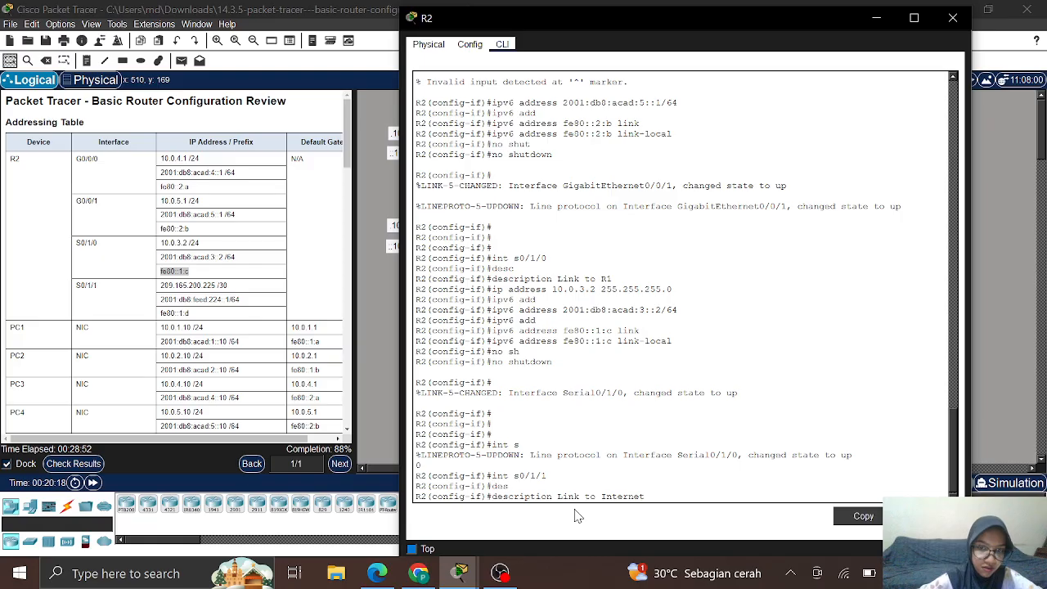
pyautogui.press('Return')
pyautogui.write('ip addr')
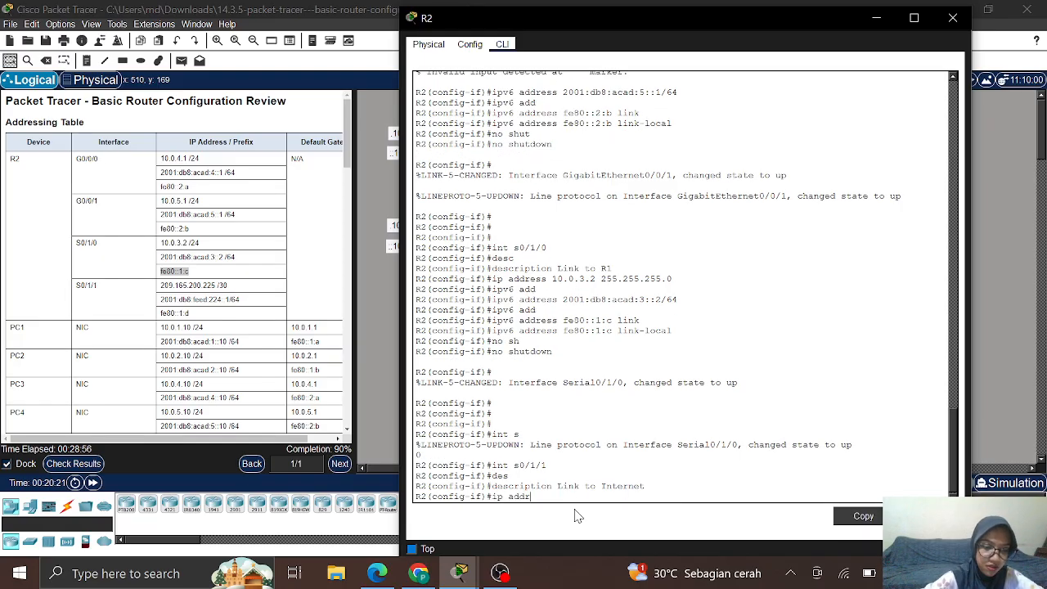
pyautogui.press('Tab')
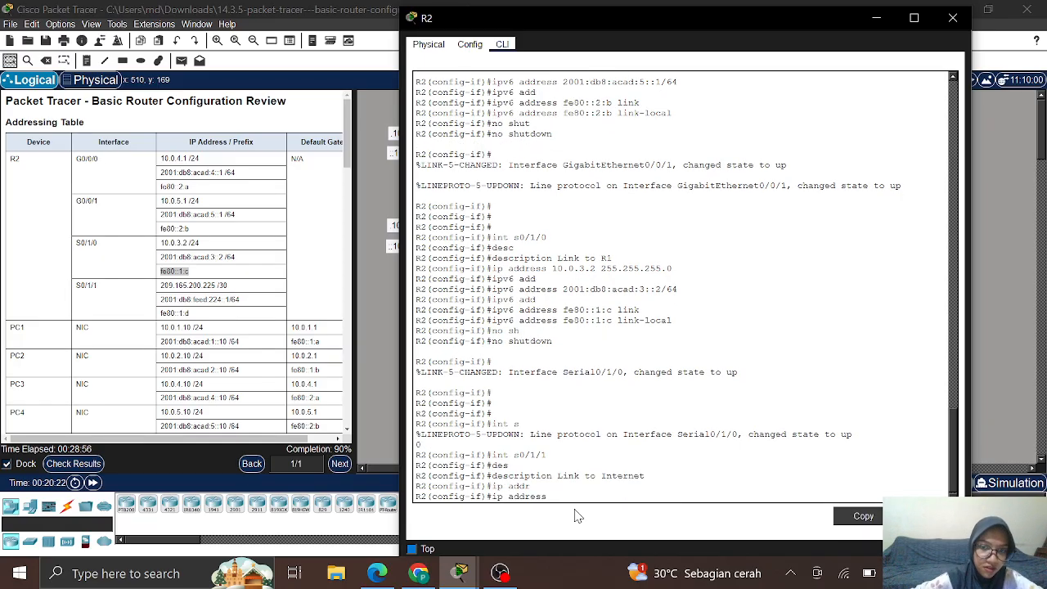
# Step: Assign S0/1/1 IPv4 address 209.165.200.225 with mask 255.255.255.252, copied from the table
pyautogui.click(164, 285)
pyautogui.moveTo(230, 285); pyautogui.dragTo(235, 291)
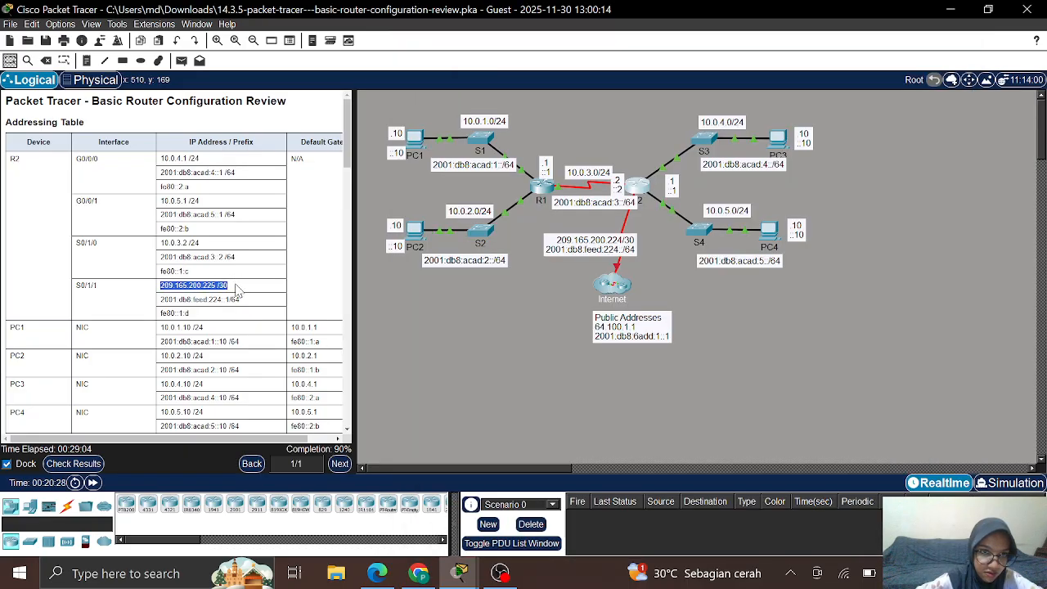
pyautogui.rightClick(216, 288)
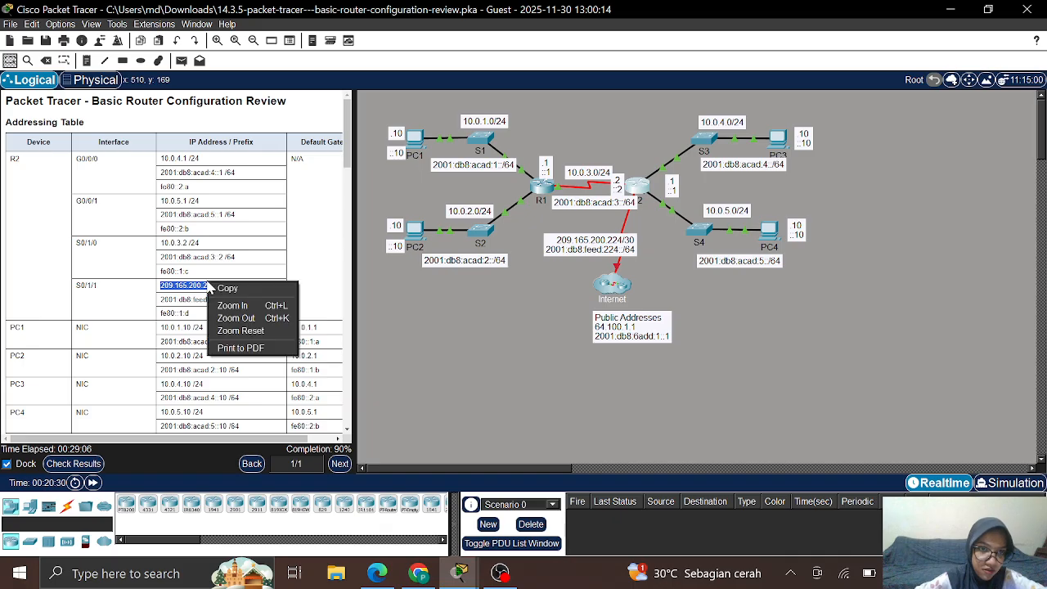
pyautogui.click(226, 288)
pyautogui.click(643, 190)
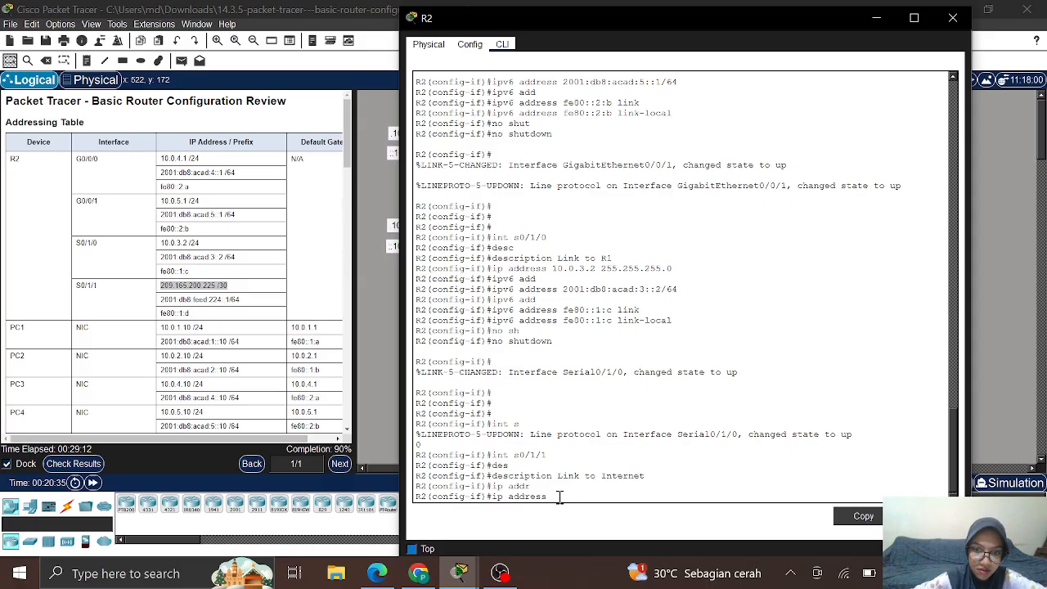
pyautogui.rightClick(556, 496)
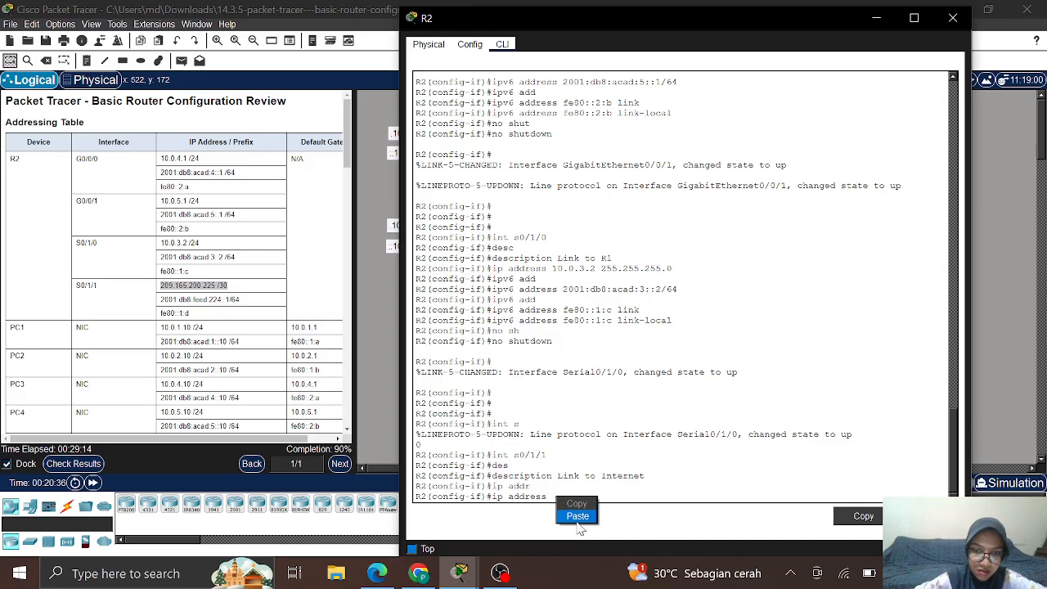
pyautogui.click(577, 523)
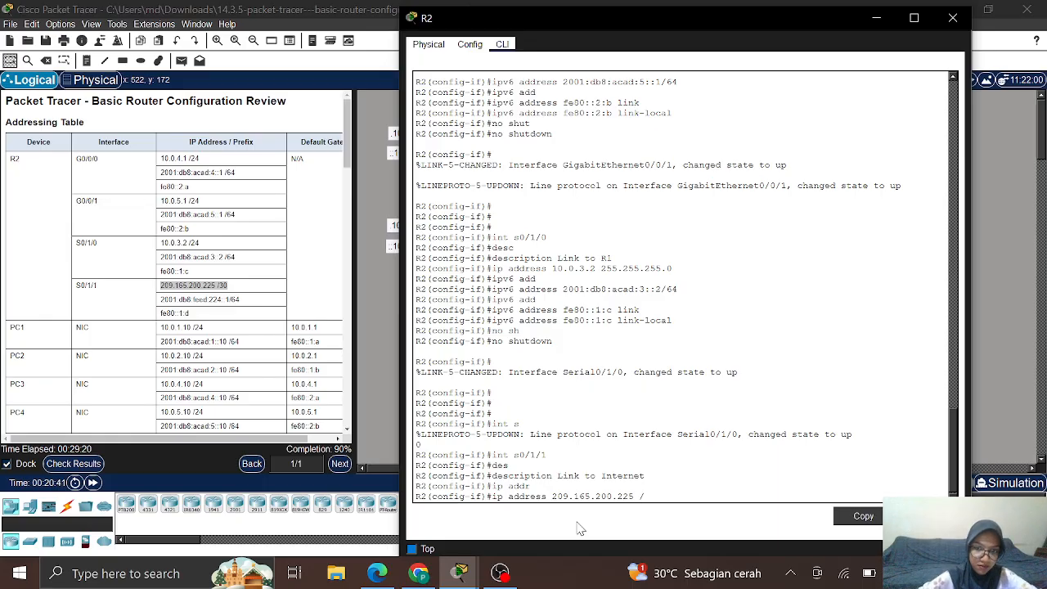
pyautogui.press('BackSpace')
pyautogui.write('255.')
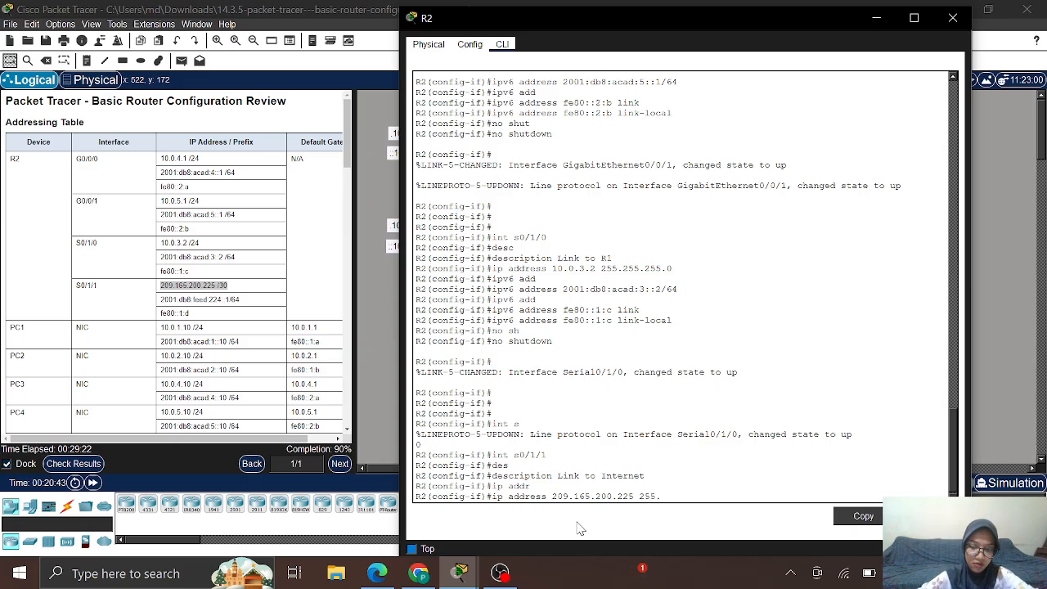
pyautogui.write('255.2')
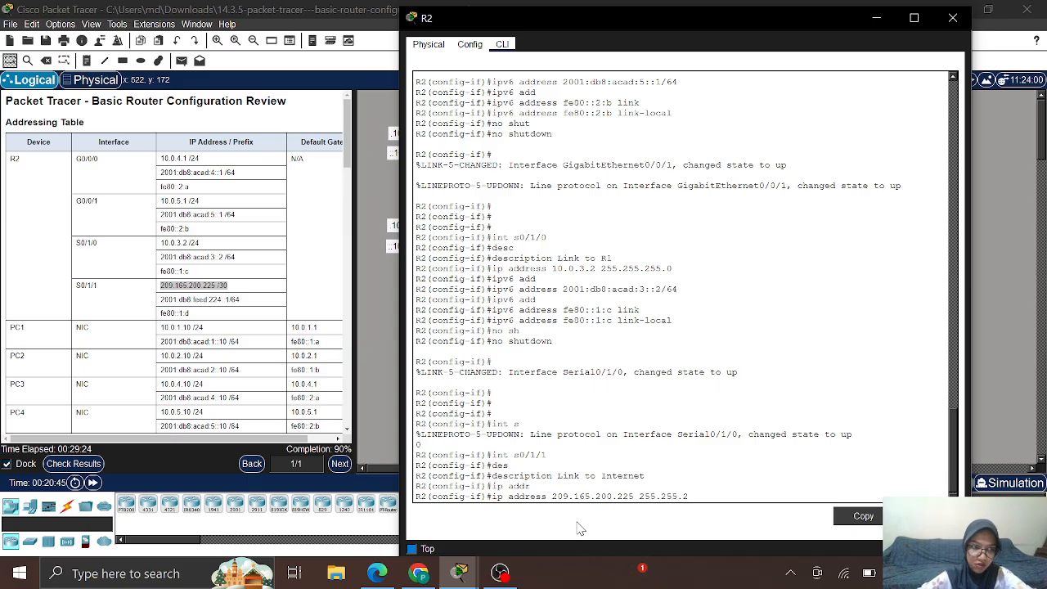
pyautogui.write('55.255.')
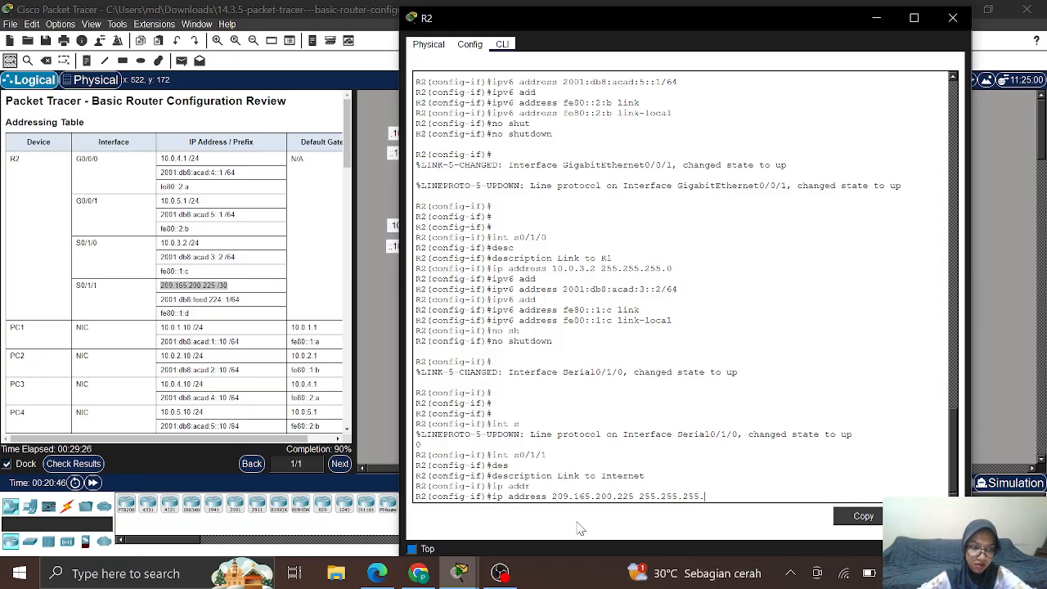
pyautogui.write('2')
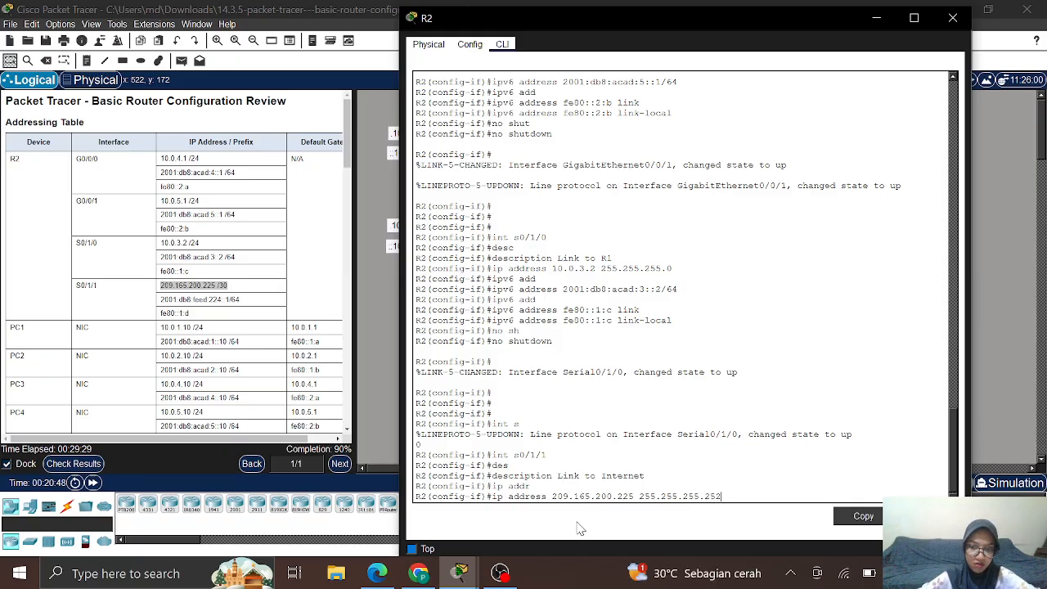
pyautogui.press('Return')
pyautogui.write('ip')
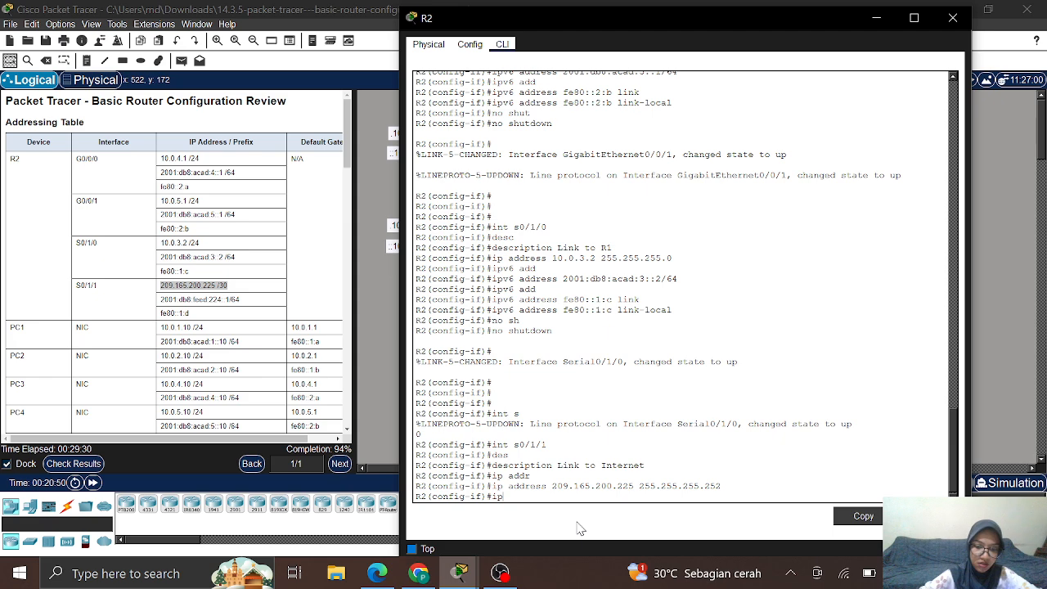
pyautogui.write('v6 add')
pyautogui.press('Tab')
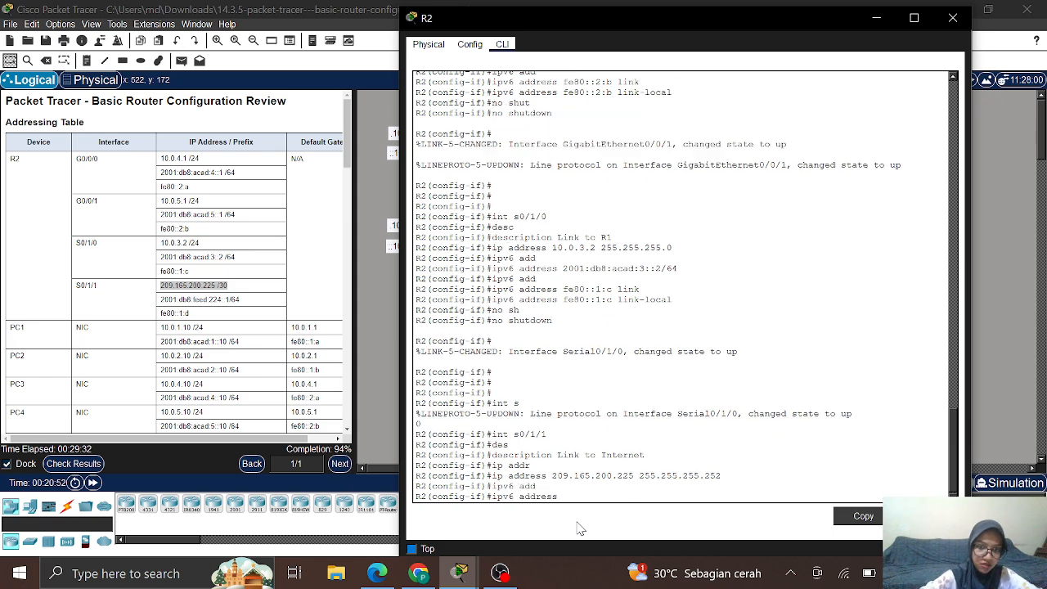
# Step: Paste 2001:db8:feed:224::1/64 from the Addressing Table as S0/1/1's IPv6 address
pyautogui.click(164, 299)
pyautogui.moveTo(164, 299); pyautogui.dragTo(227, 303)
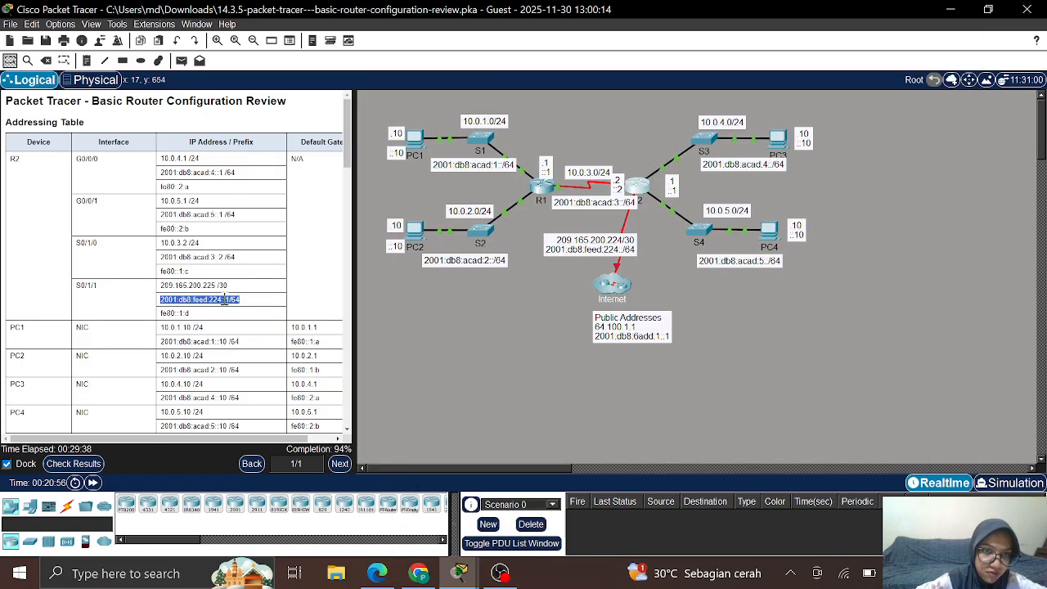
pyautogui.rightClick(226, 303)
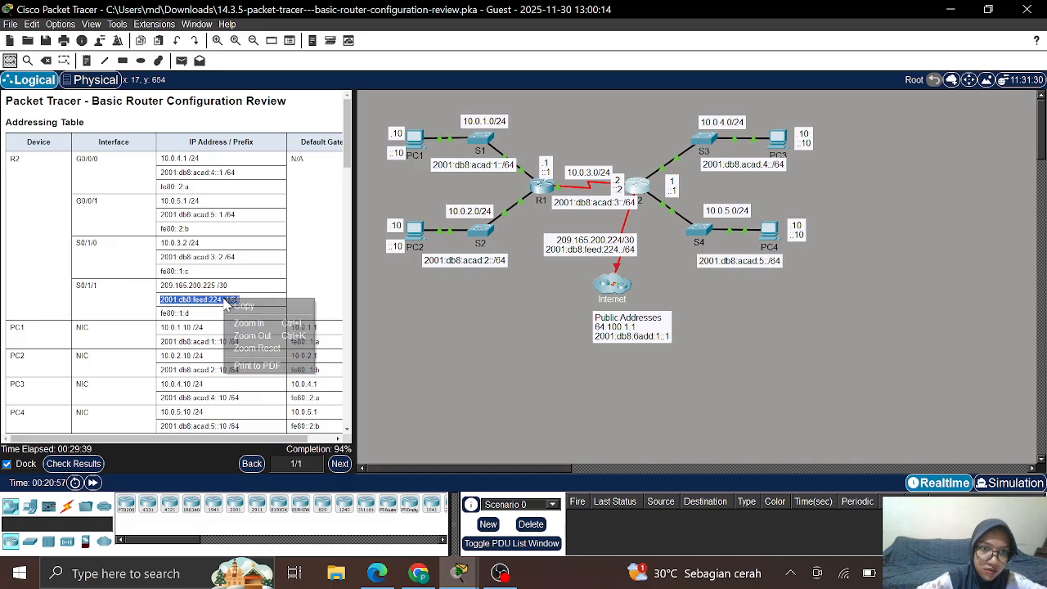
pyautogui.click(245, 306)
pyautogui.click(630, 189)
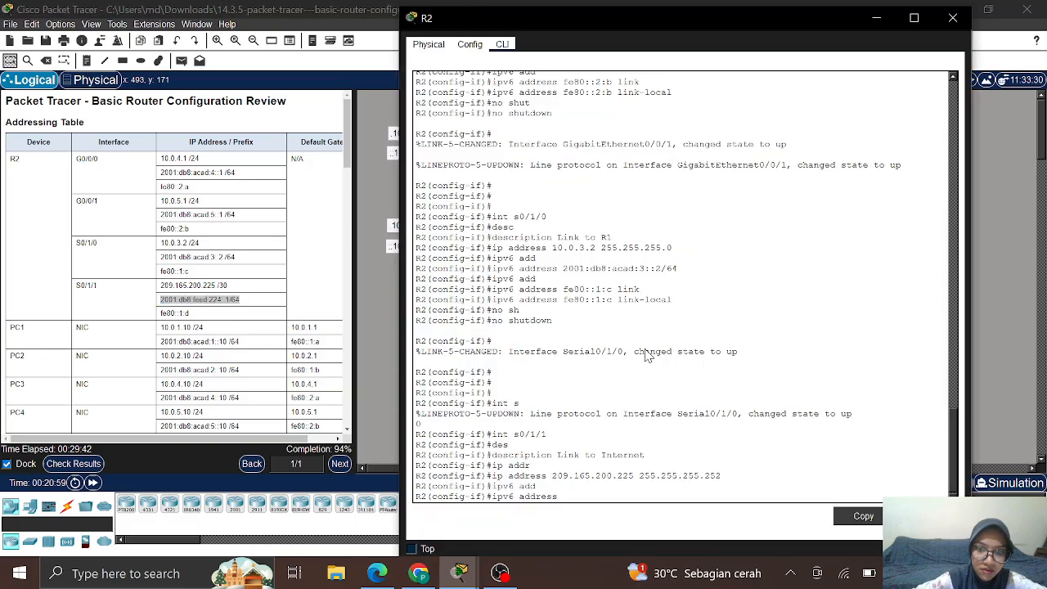
pyautogui.rightClick(572, 496)
pyautogui.click(592, 514)
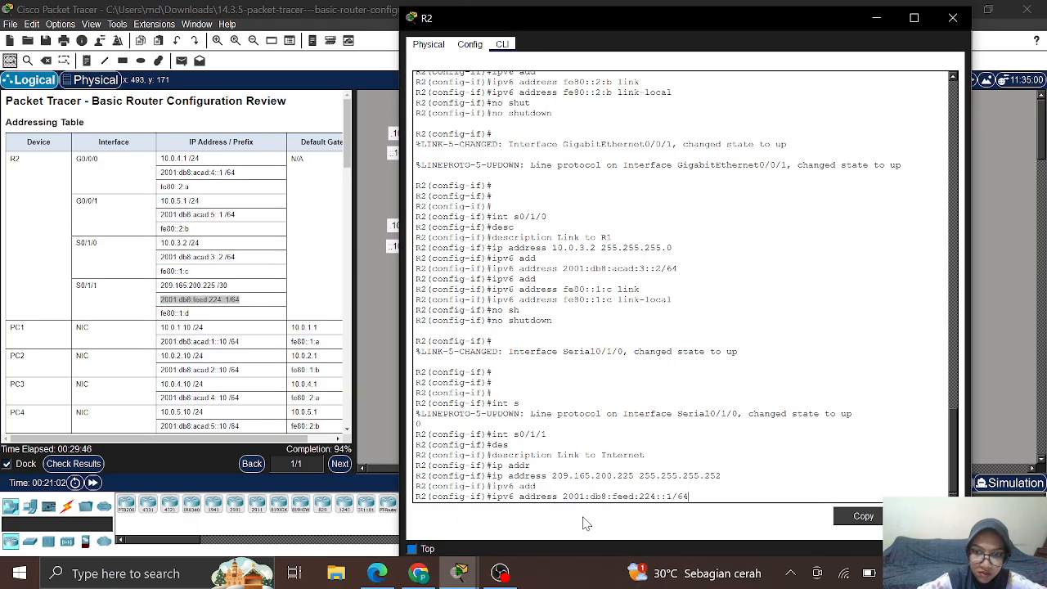
pyautogui.press('Return')
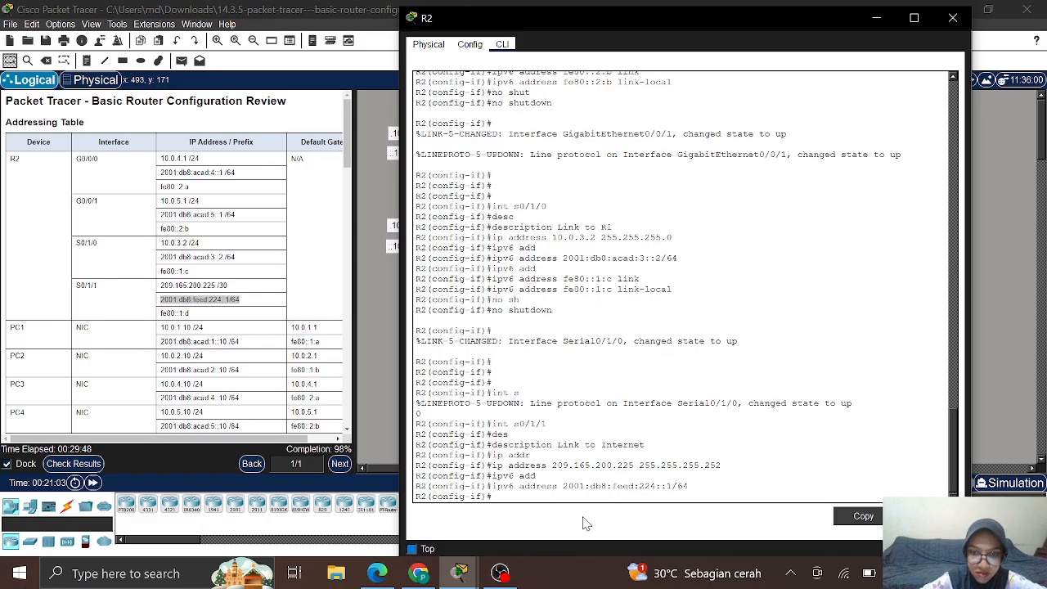
pyautogui.write('ipv')
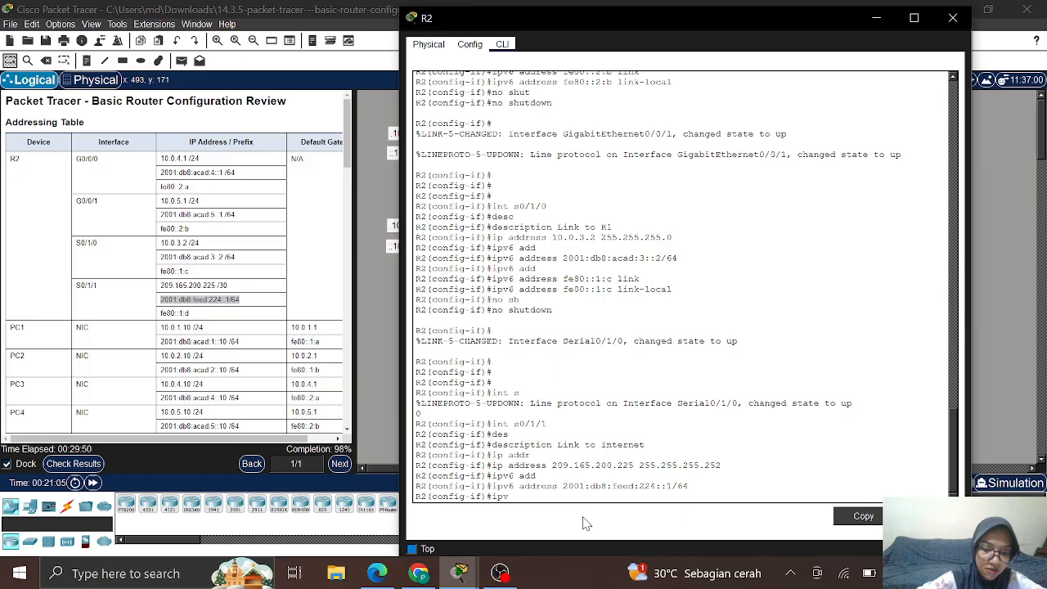
pyautogui.write('6 add')
pyautogui.press('Tab')
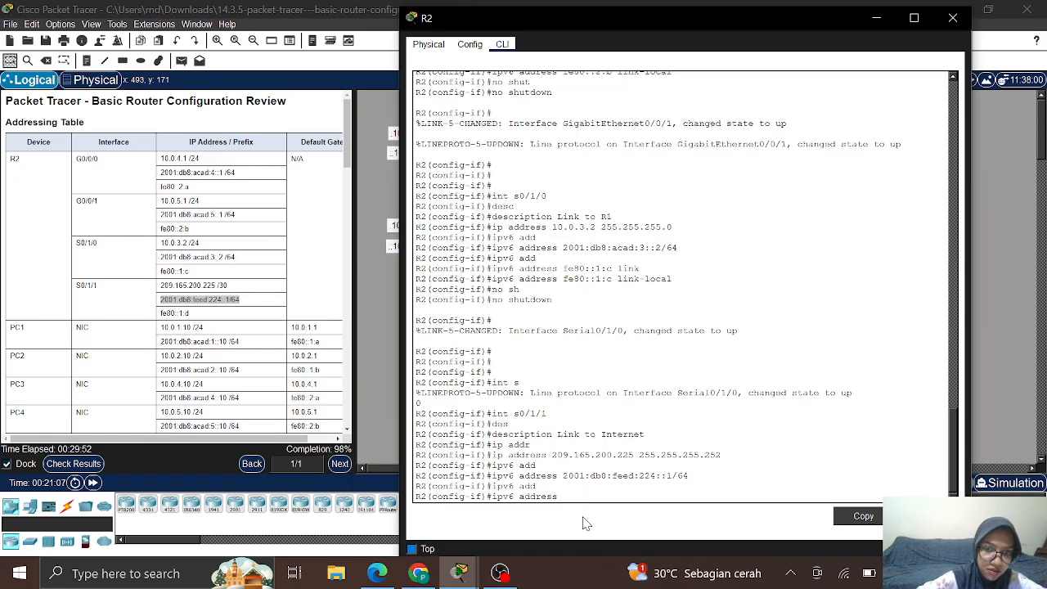
# Step: Set fe80::1:d, copied from the Addressing Table, as S0/1/1's link-local address
pyautogui.click(163, 319)
pyautogui.click(177, 313)
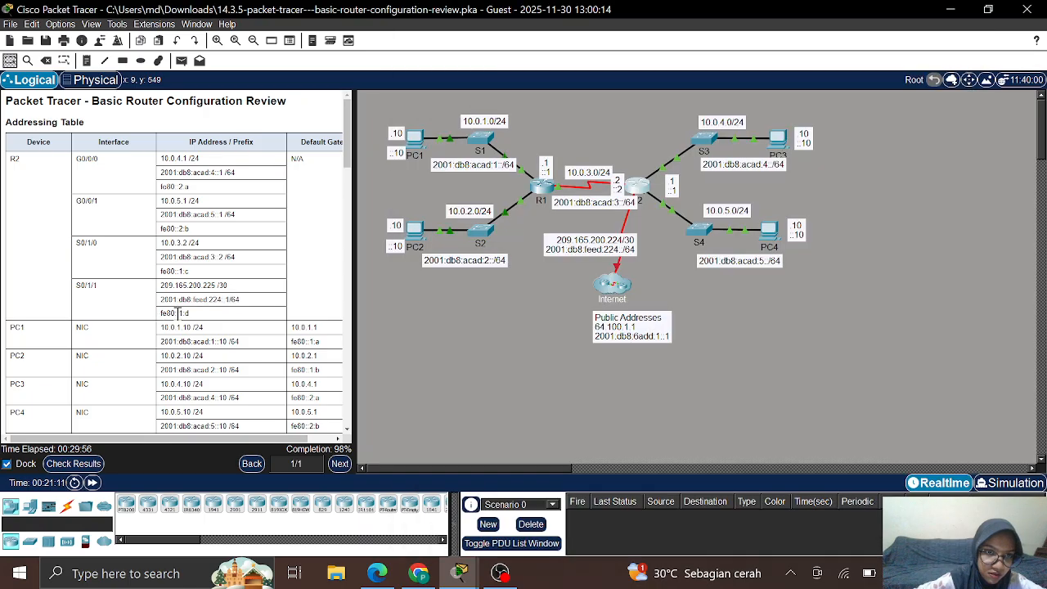
pyautogui.doubleClick(178, 314)
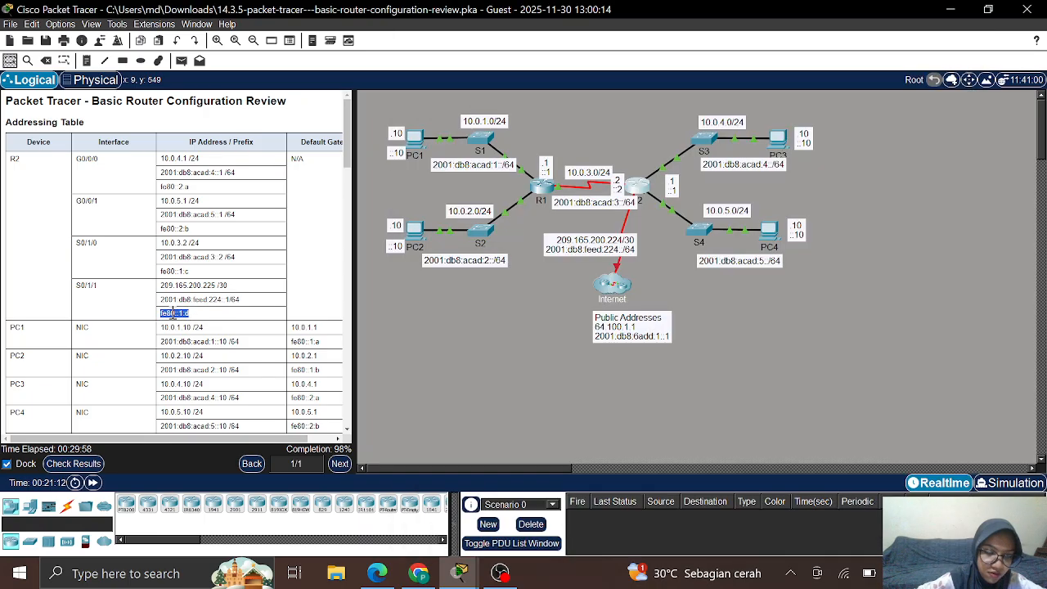
pyautogui.rightClick(172, 313)
pyautogui.click(195, 320)
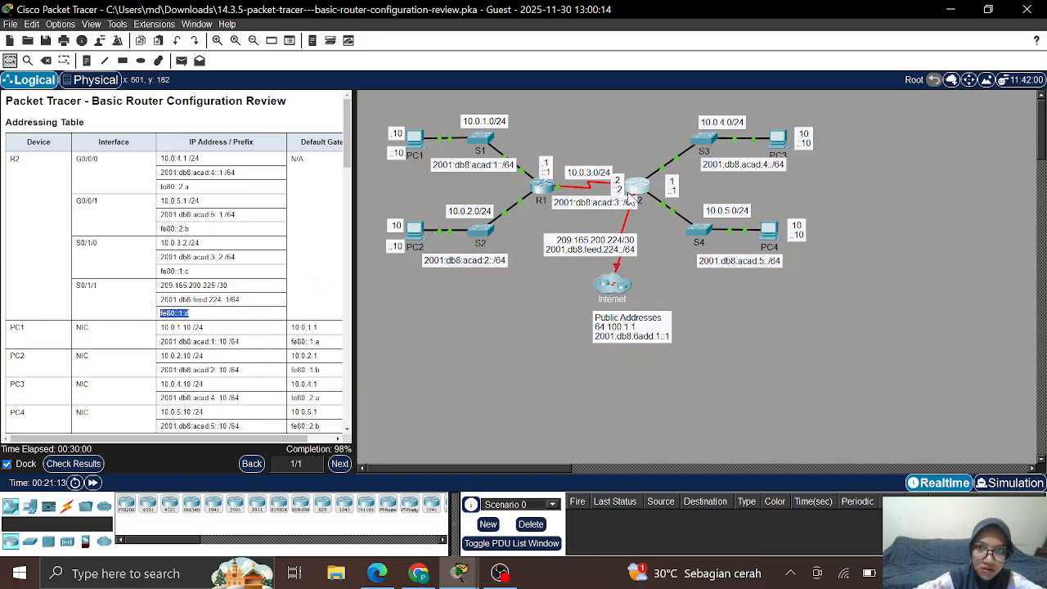
pyautogui.click(632, 196)
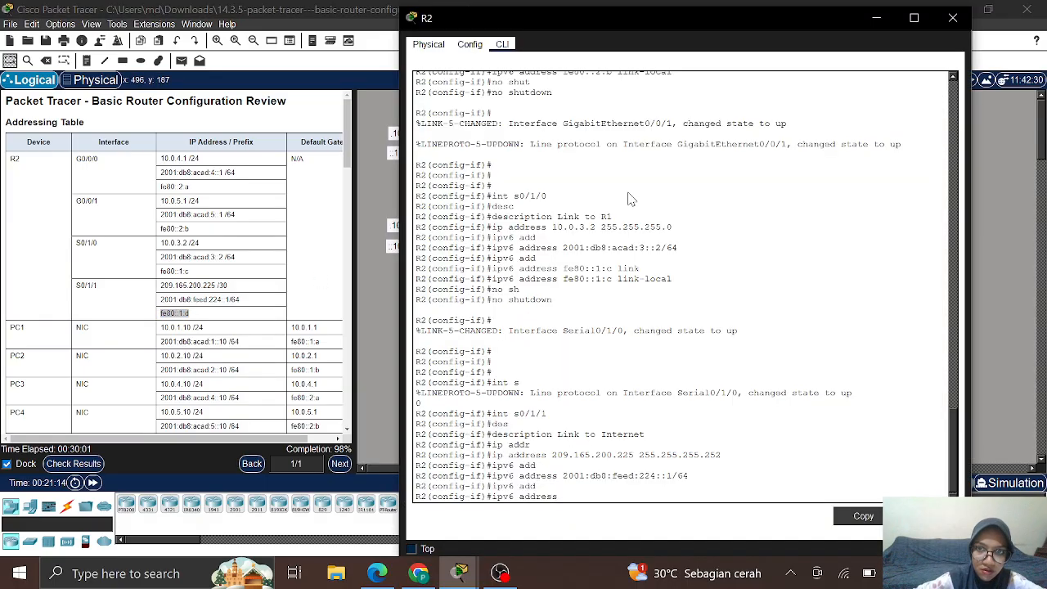
pyautogui.rightClick(567, 492)
pyautogui.click(589, 508)
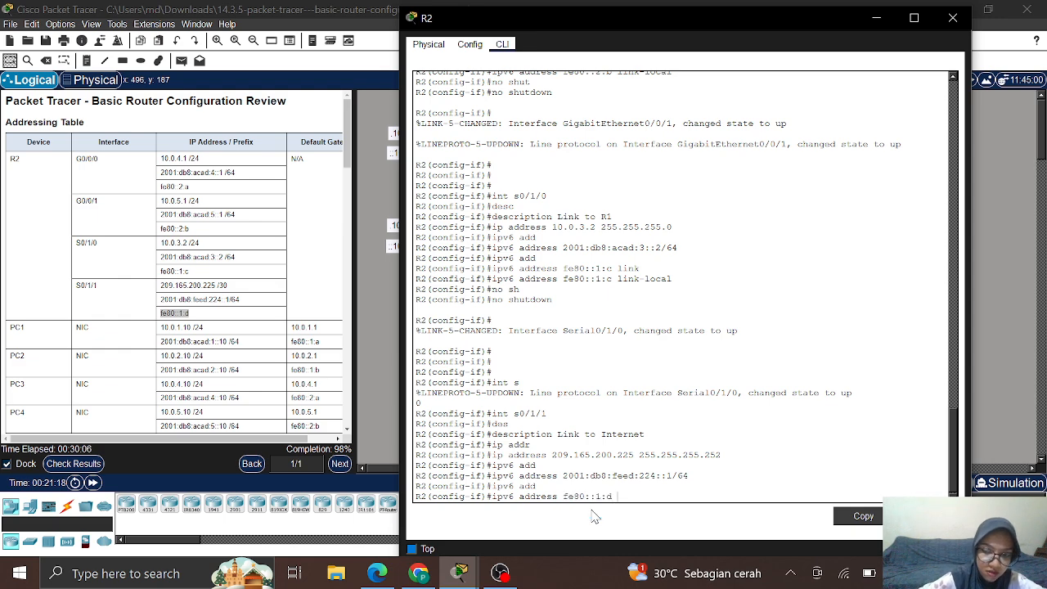
pyautogui.write('link')
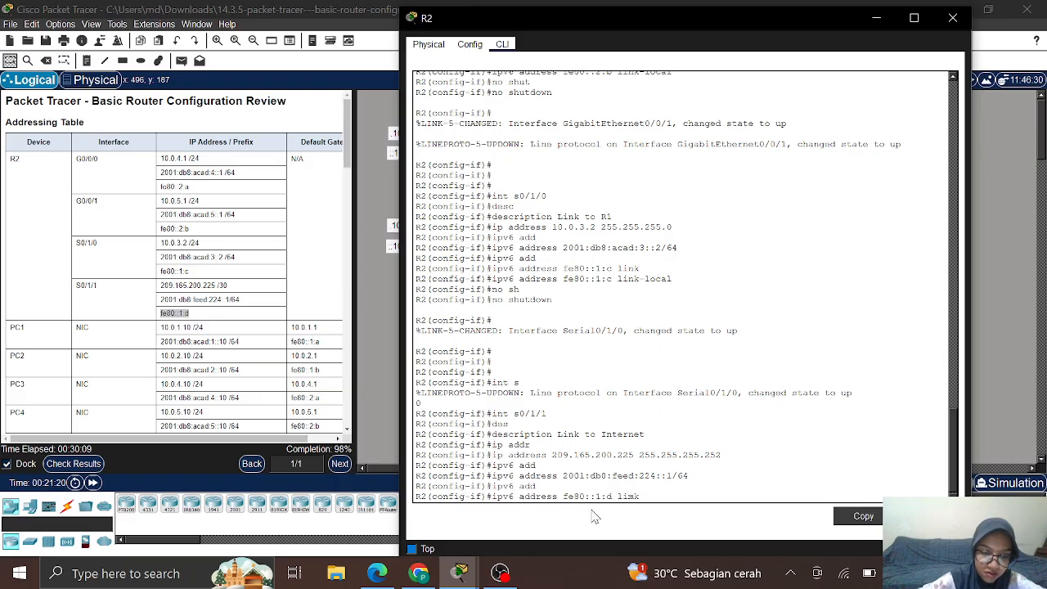
pyautogui.press('Tab')
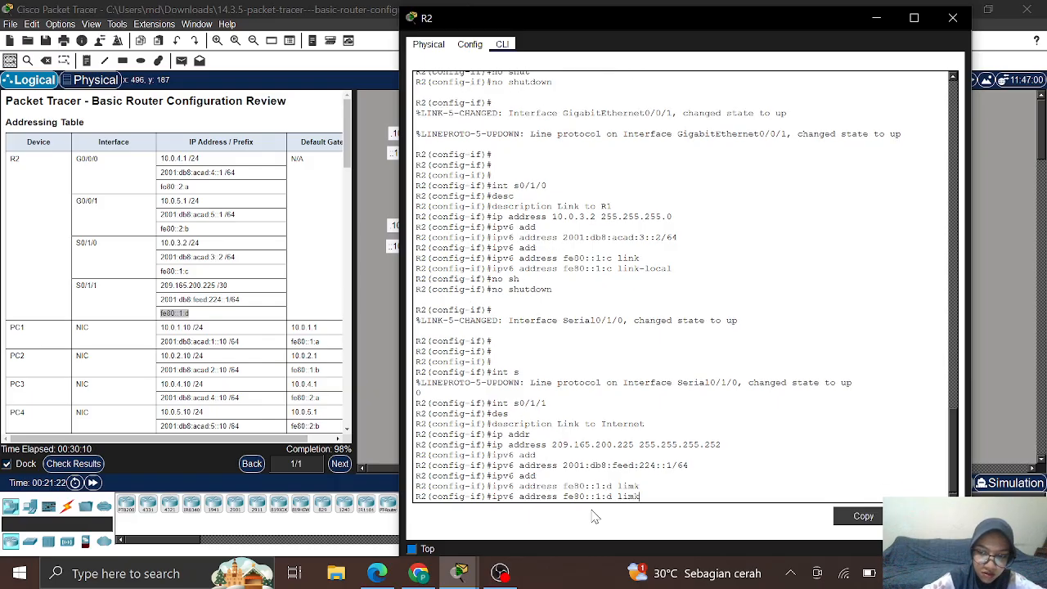
pyautogui.press('BackSpace')
pyautogui.press('BackSpace')
pyautogui.write('k')
pyautogui.press('Tab')
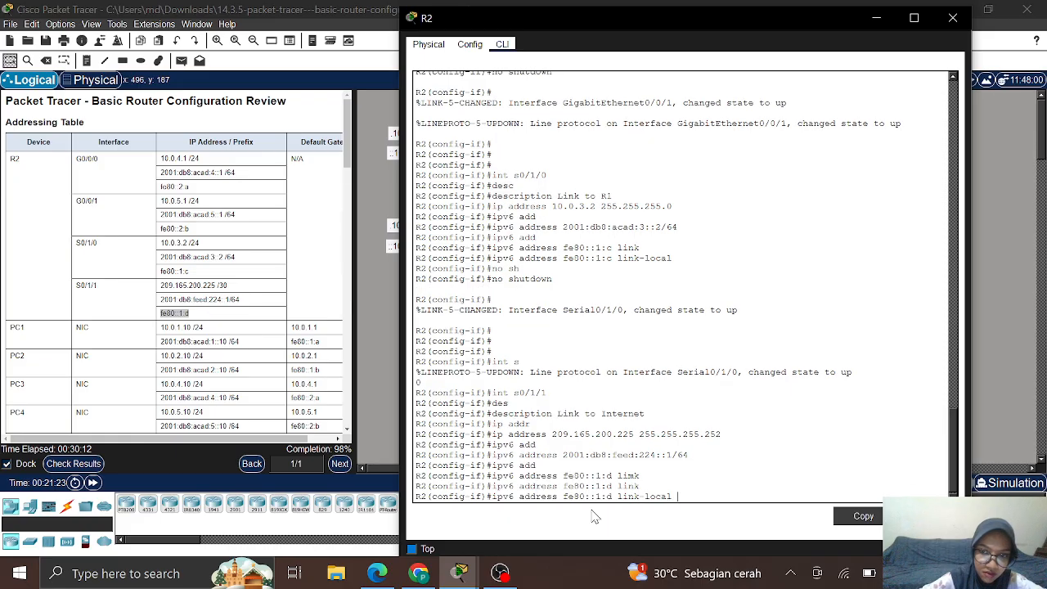
pyautogui.press('Return')
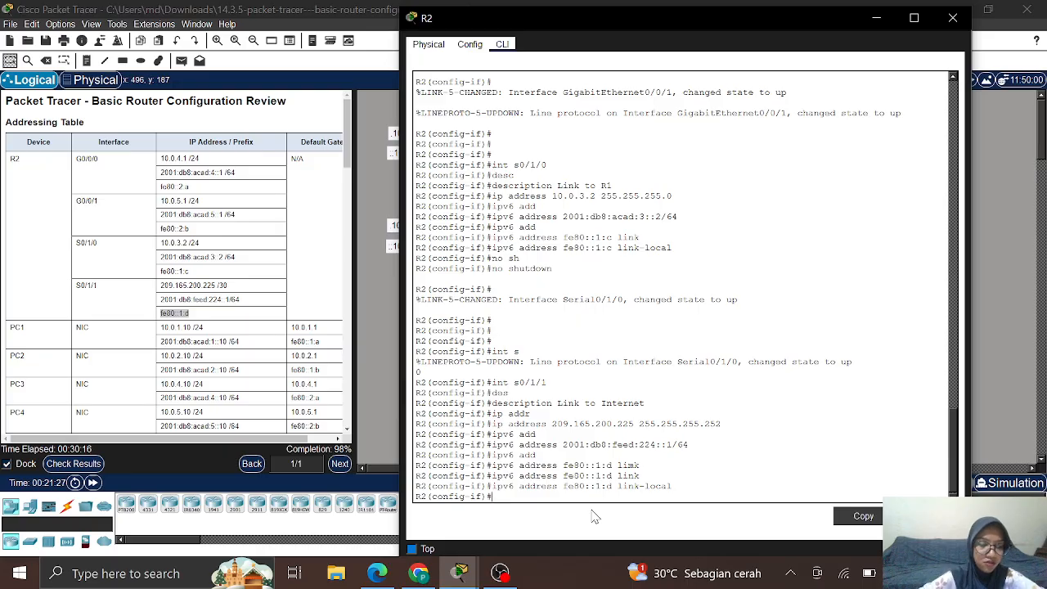
# Step: Enable Serial0/1/1 with no shutdown
pyautogui.write('no s')
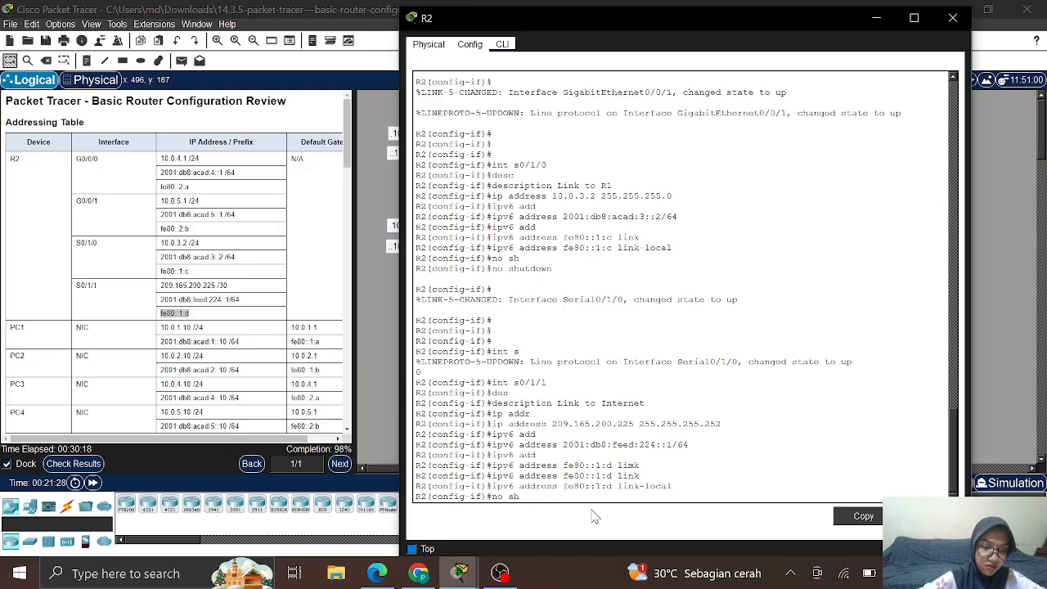
pyautogui.write('h')
pyautogui.press('Tab')
pyautogui.press('Return')
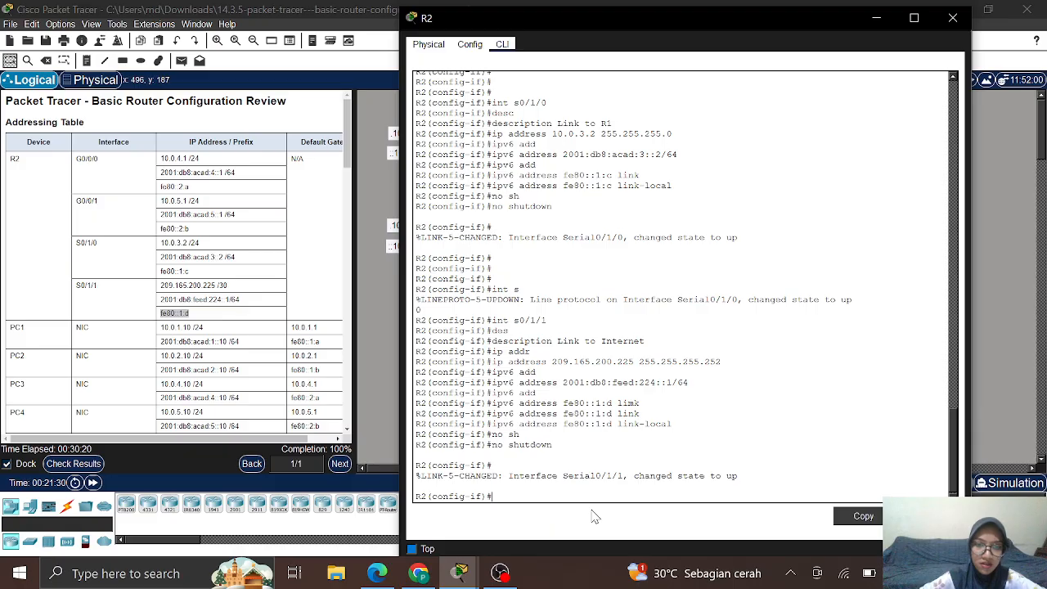
# Step: Hide R2's window, scroll the instructions to Steps 2 and 3, and reopen R2's CLI
pyautogui.click(875, 17)
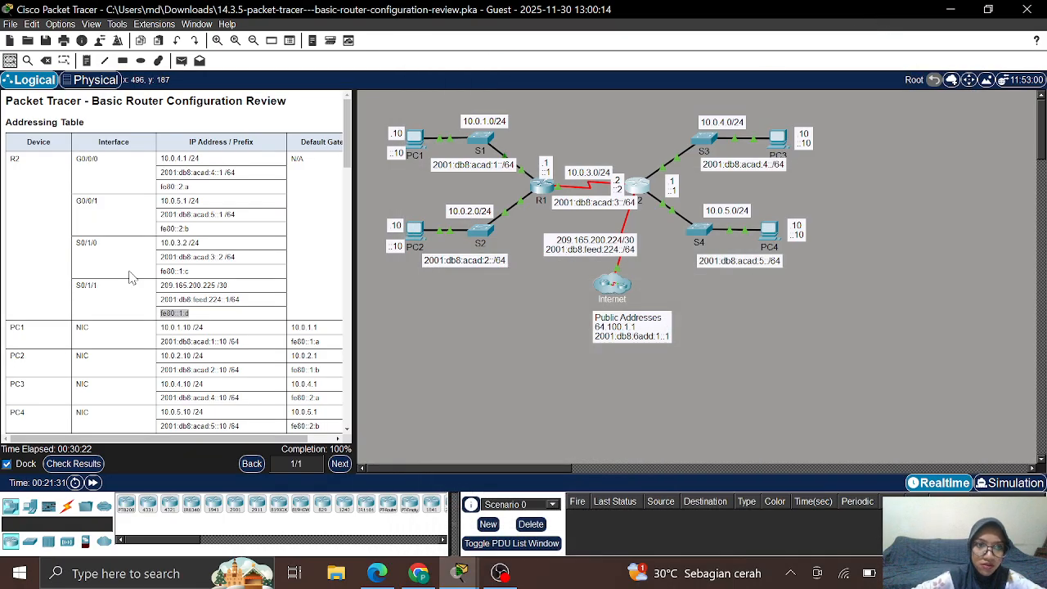
pyautogui.scroll(-15, 128, 278)
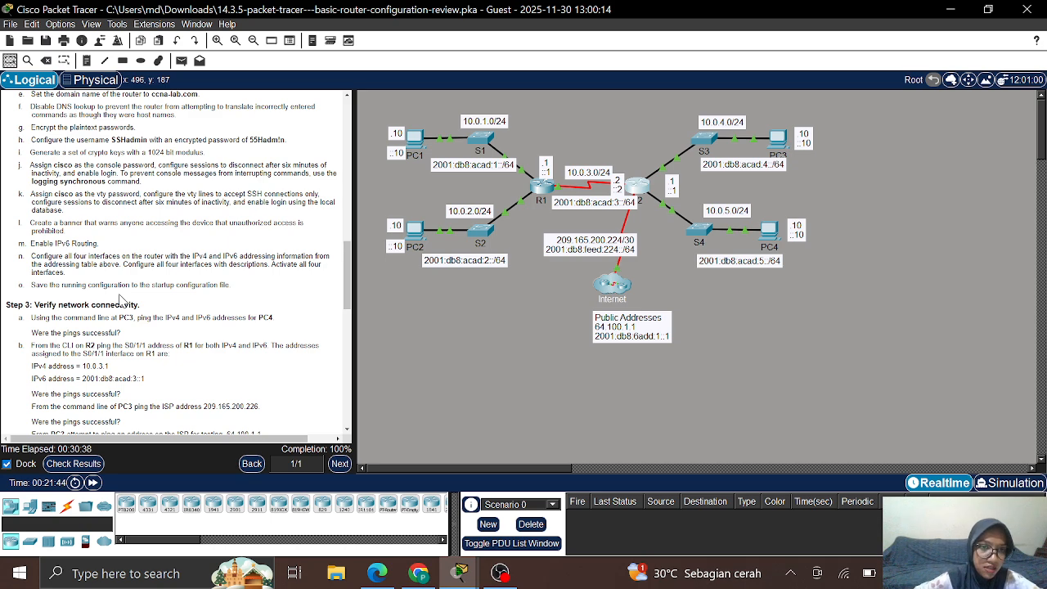
pyautogui.click(635, 189)
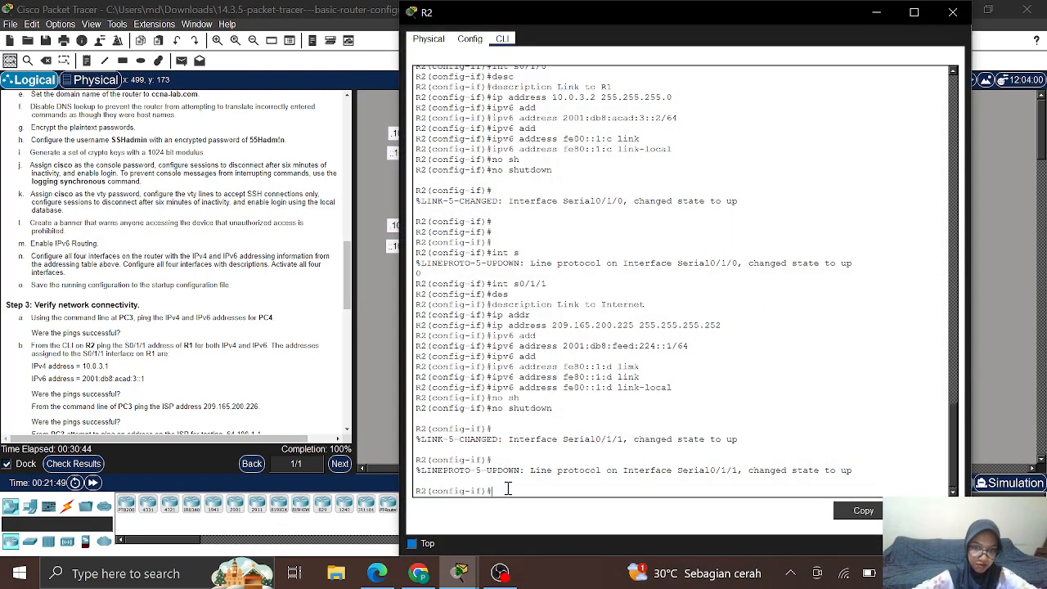
# Step: Exit configuration mode and save R2's running-config to startup-config with copy run start
pyautogui.write('end')
pyautogui.press('Return')
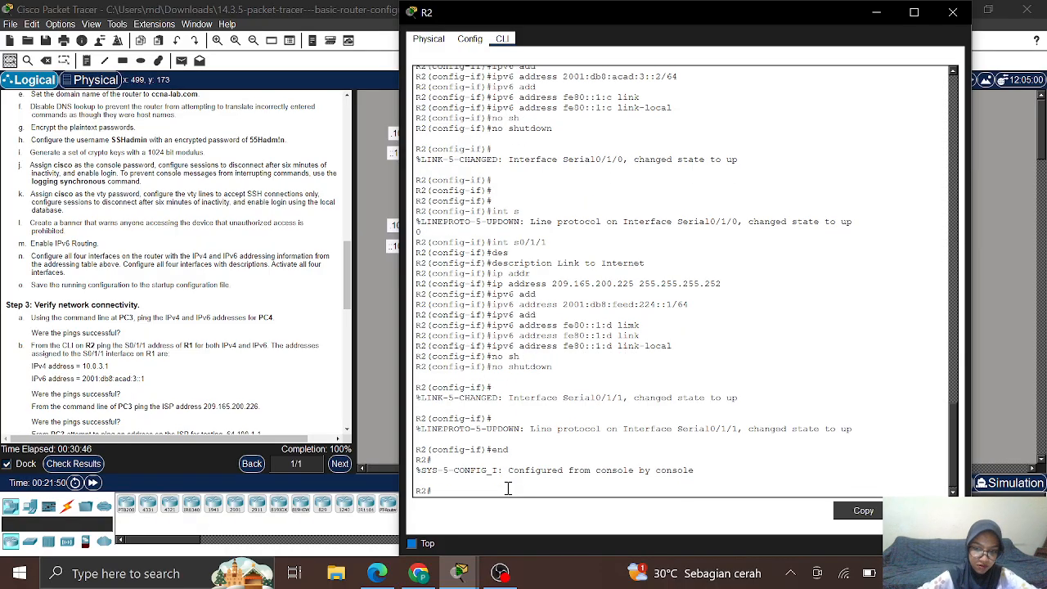
pyautogui.write('cop')
pyautogui.press('Tab')
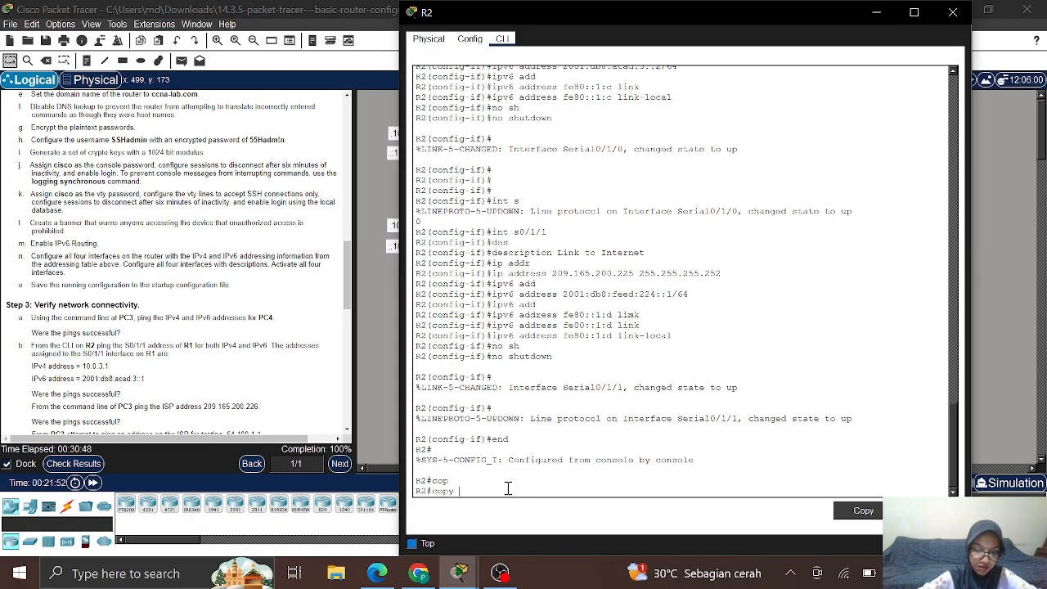
pyautogui.write('r')
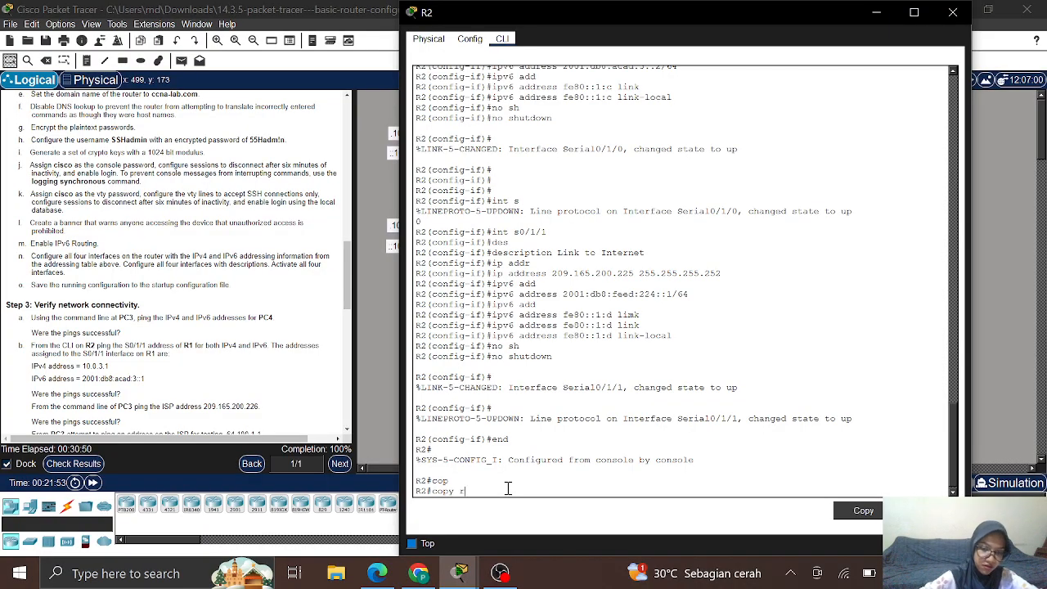
pyautogui.write('unn')
pyautogui.press('Tab')
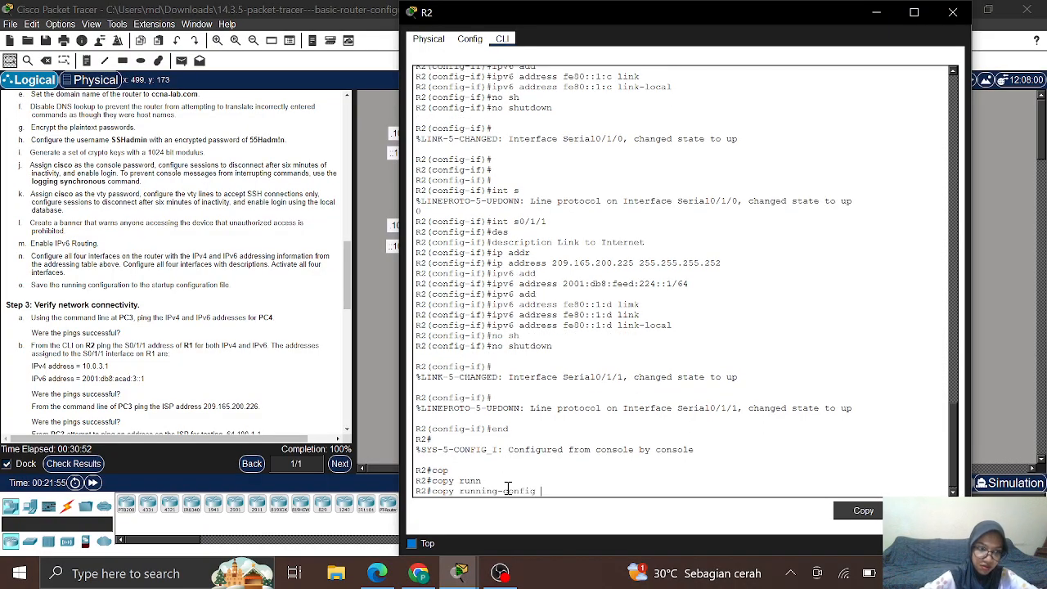
pyautogui.write('star')
pyautogui.press('Tab')
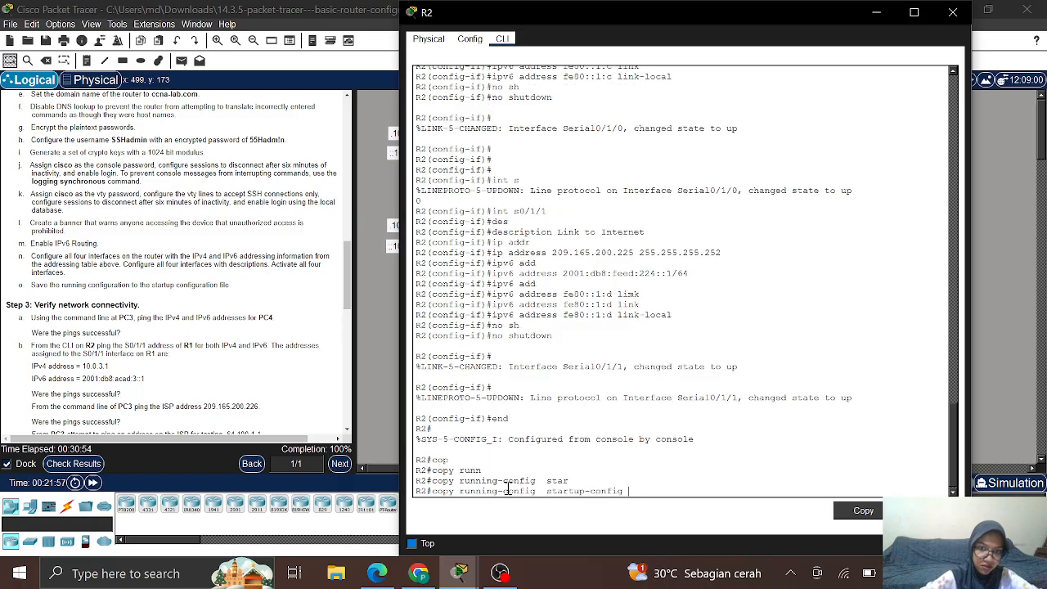
pyautogui.press('Return')
pyautogui.press('Return')
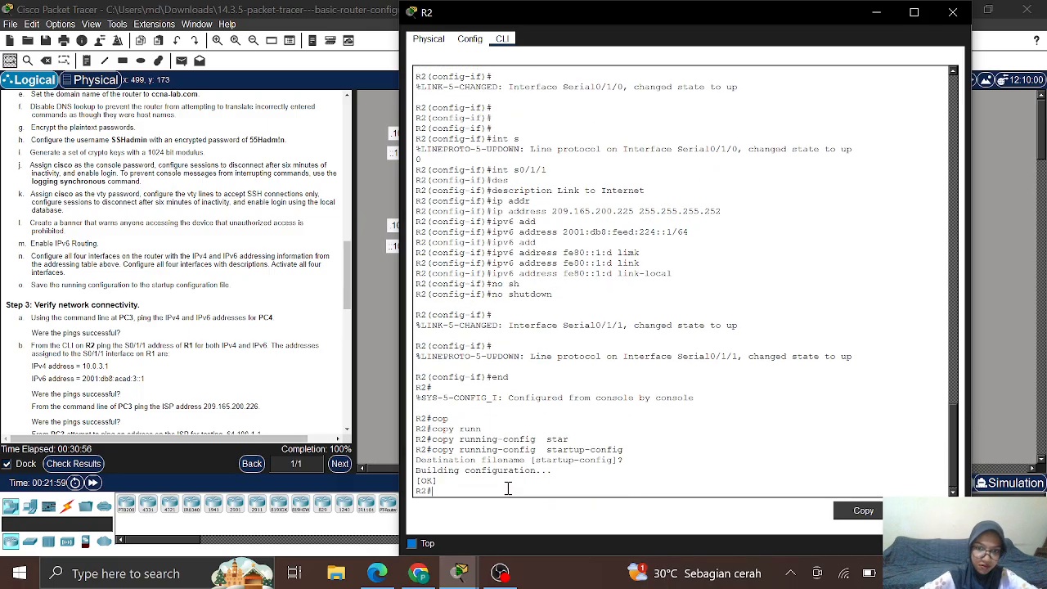
pyautogui.press('Return')
pyautogui.press('Return')
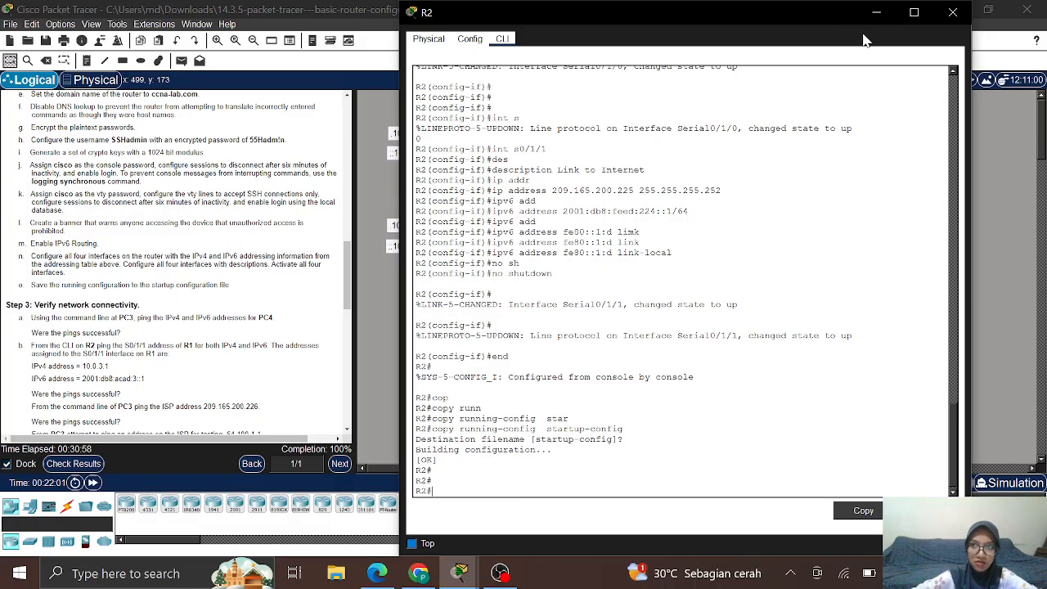
pyautogui.click(879, 13)
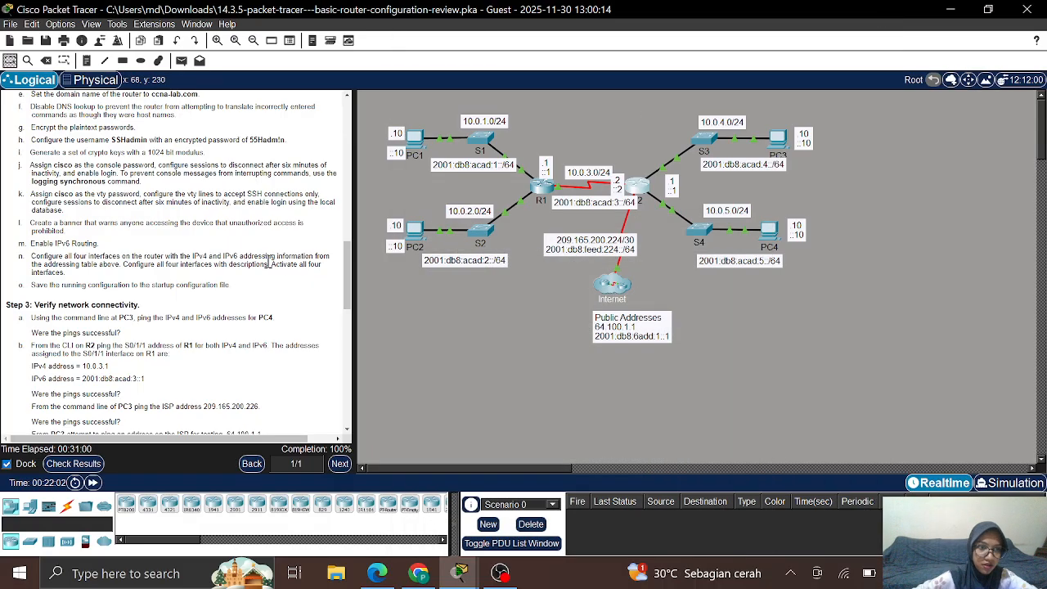
# Step: Scroll the instructions down to Step 3 Verify network connectivity
pyautogui.scroll(-3, 267, 260)
pyautogui.scroll(-1, 267, 260)
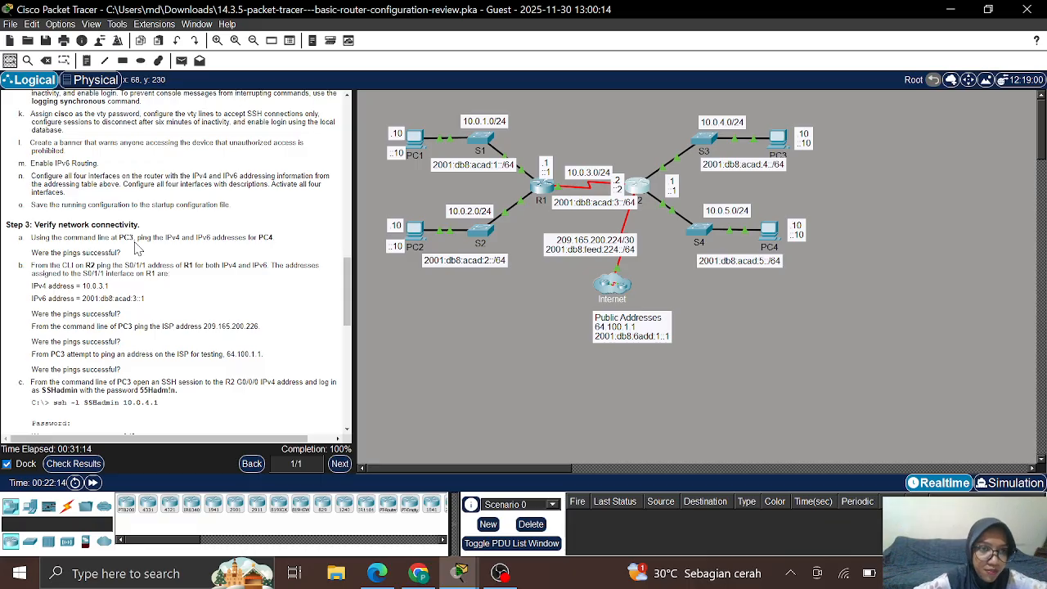
# Step: Open the Command Prompt on PC3's Desktop
pyautogui.click(777, 144)
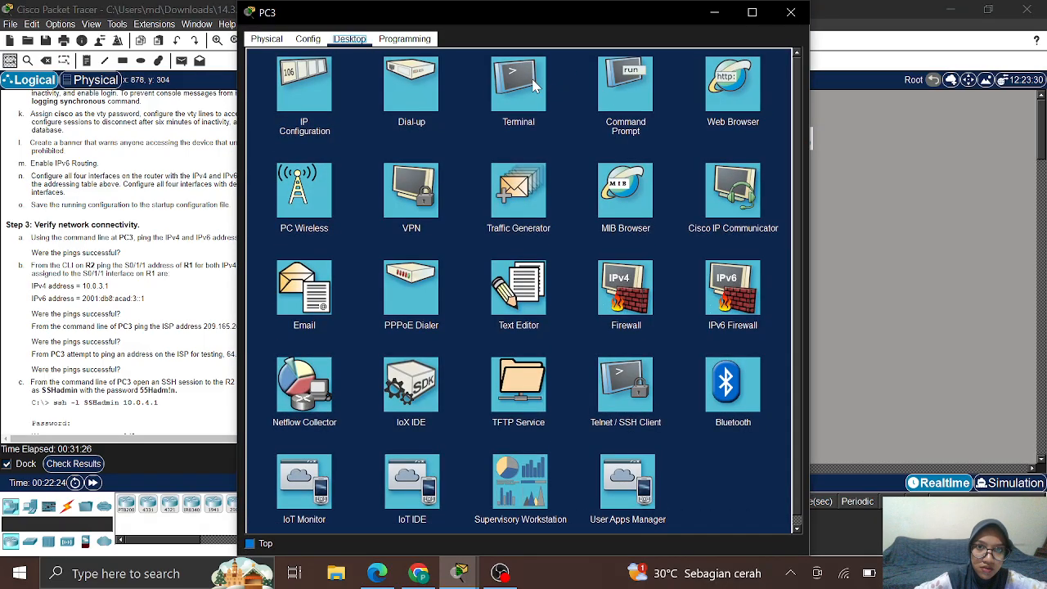
pyautogui.click(627, 82)
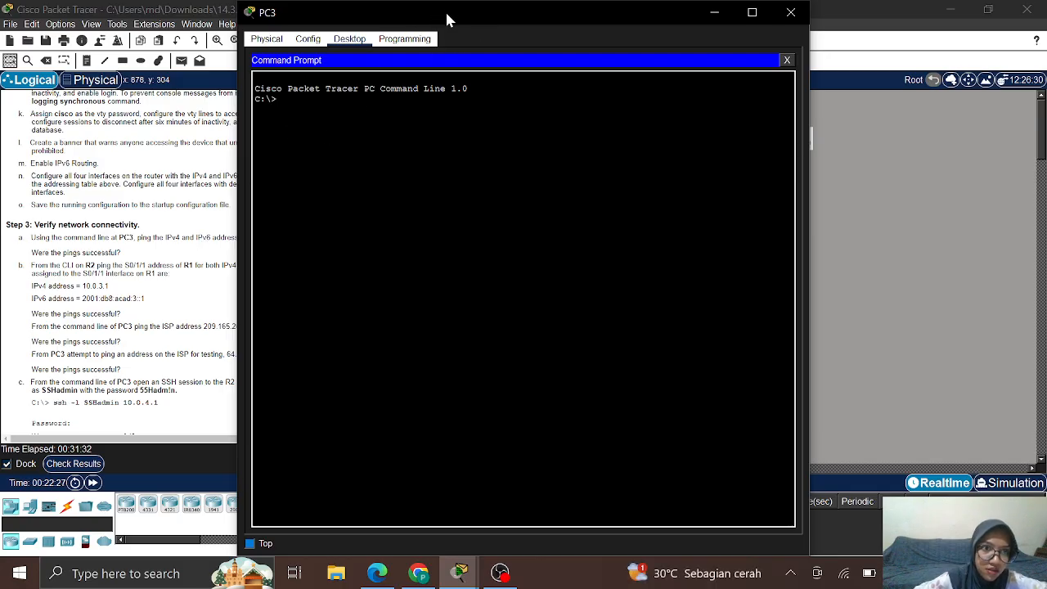
pyautogui.moveTo(445, 11); pyautogui.dragTo(537, 19)
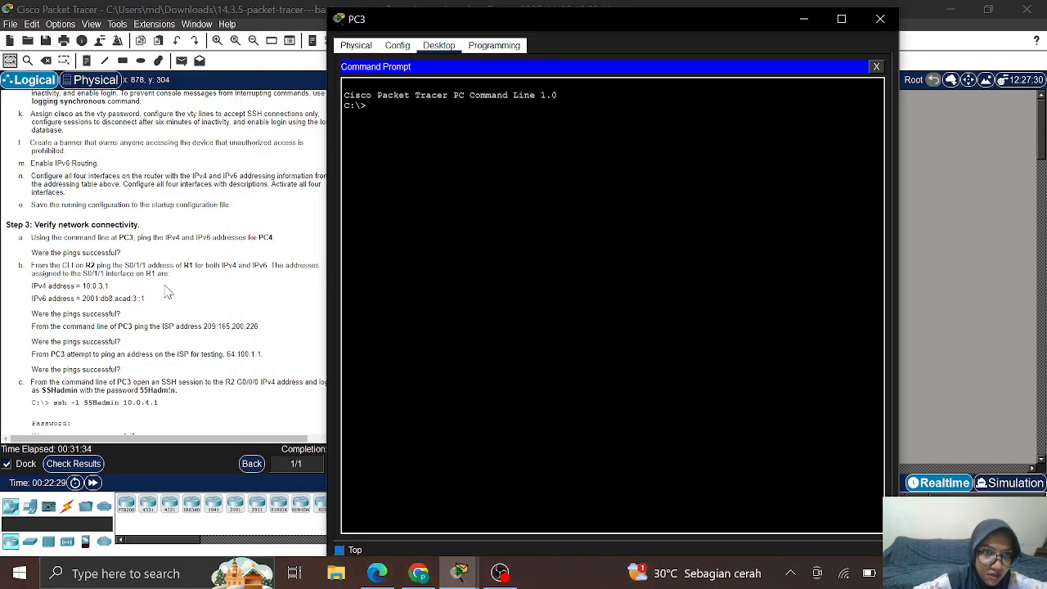
pyautogui.scroll(5, 194, 263)
pyautogui.scroll(10, 194, 263)
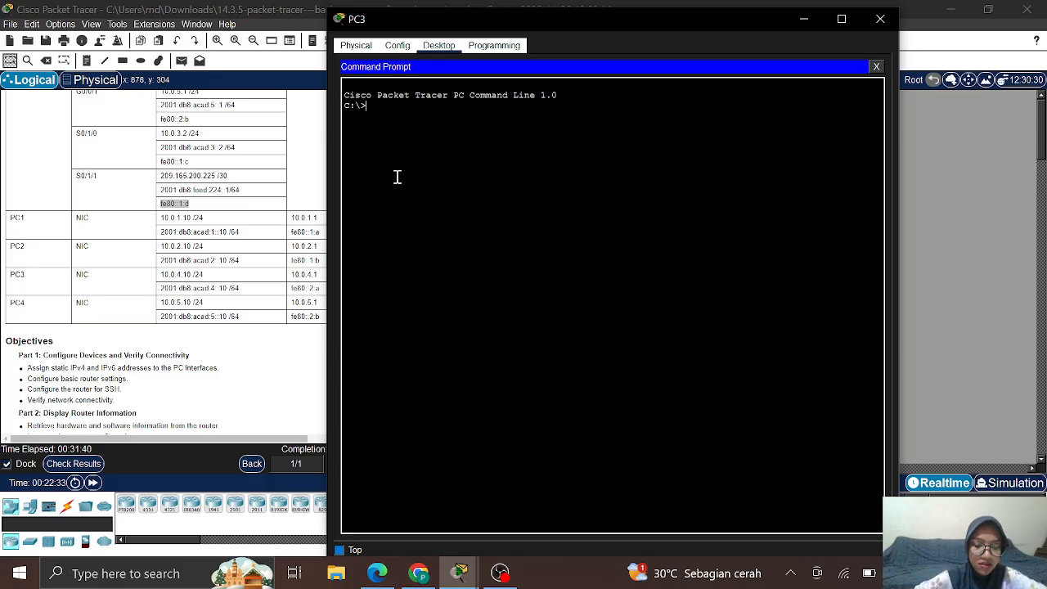
# Step: Ping 10.0.5.10 from PC3 and check the statistics: 3 of 4 replies, 25% loss
pyautogui.write('ping 10')
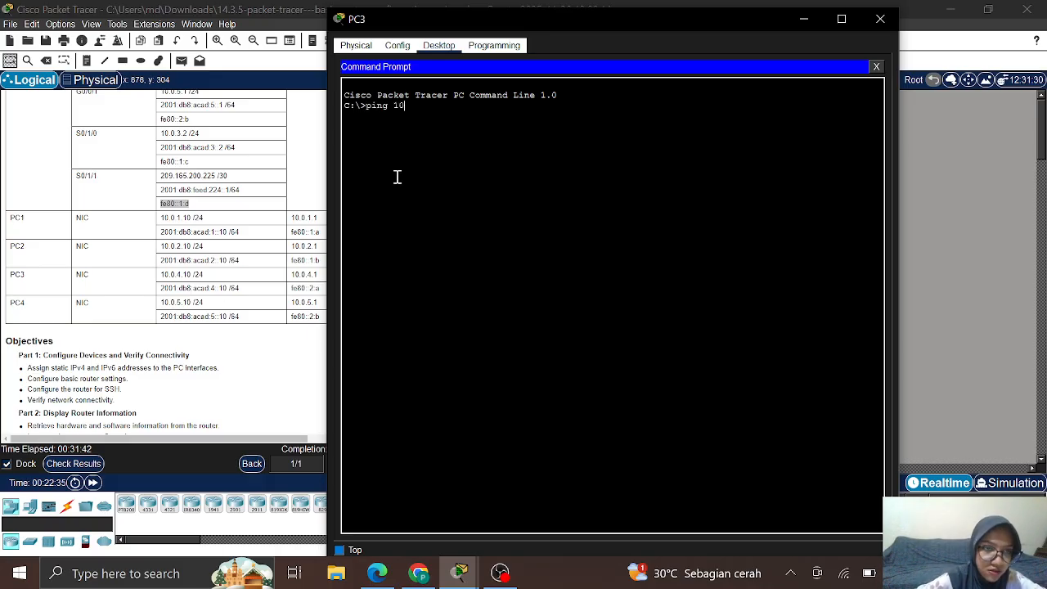
pyautogui.write('.')
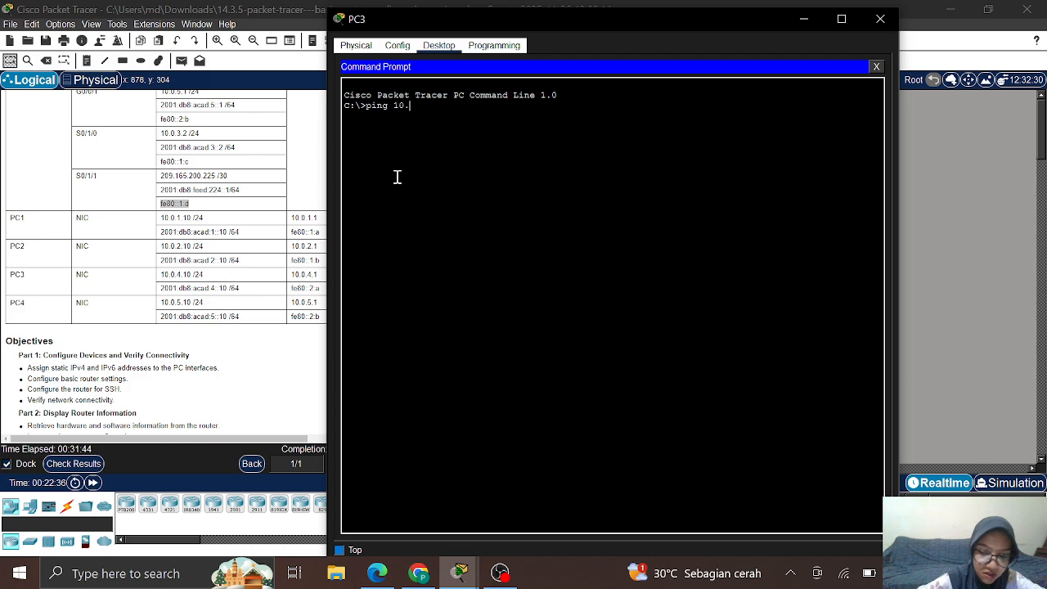
pyautogui.write('0.5')
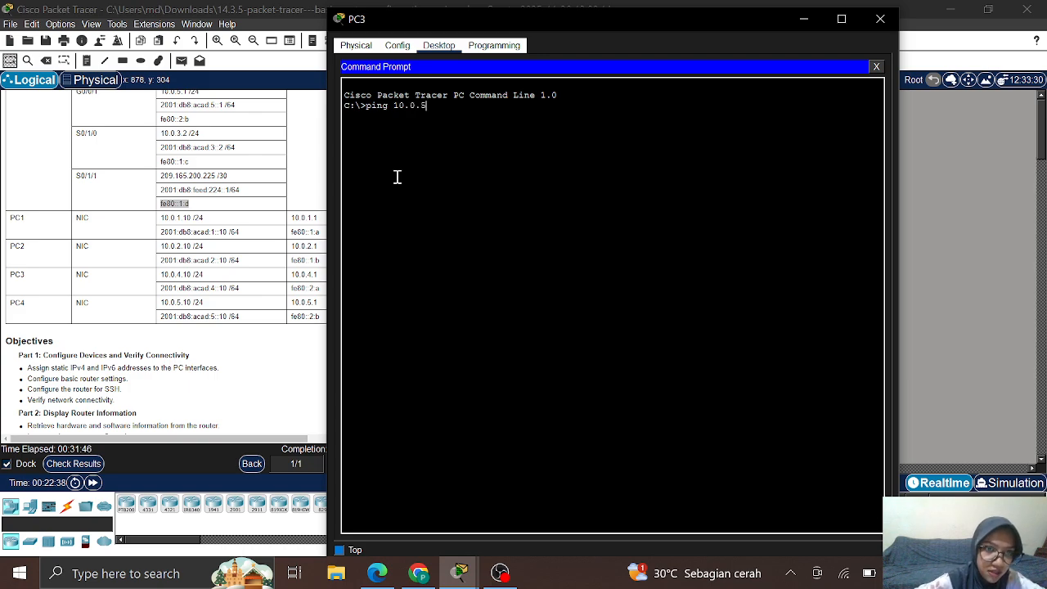
pyautogui.write('.10')
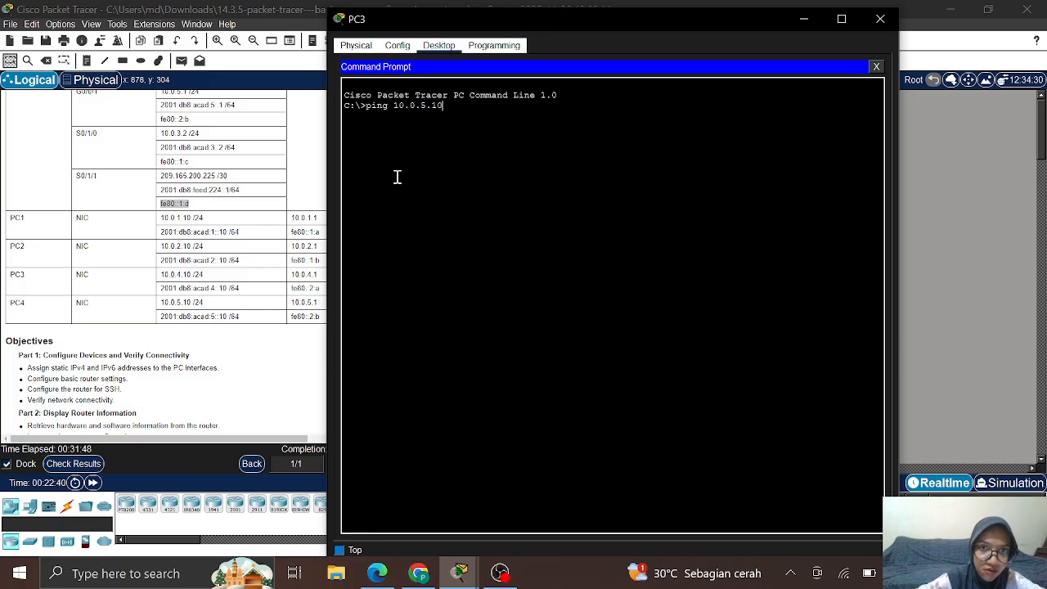
pyautogui.press('Return')
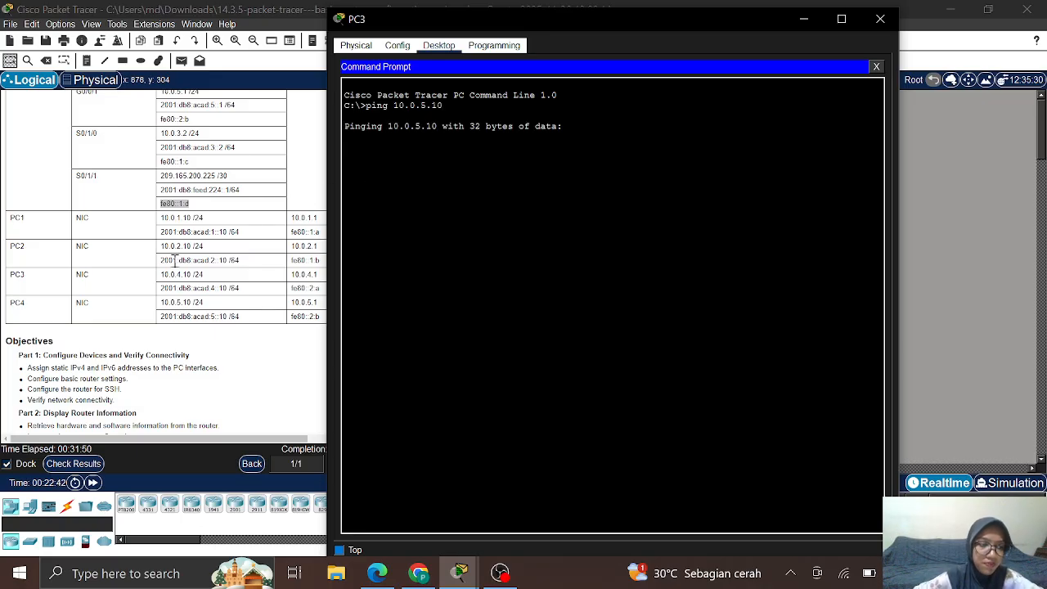
pyautogui.scroll(-8, 175, 260)
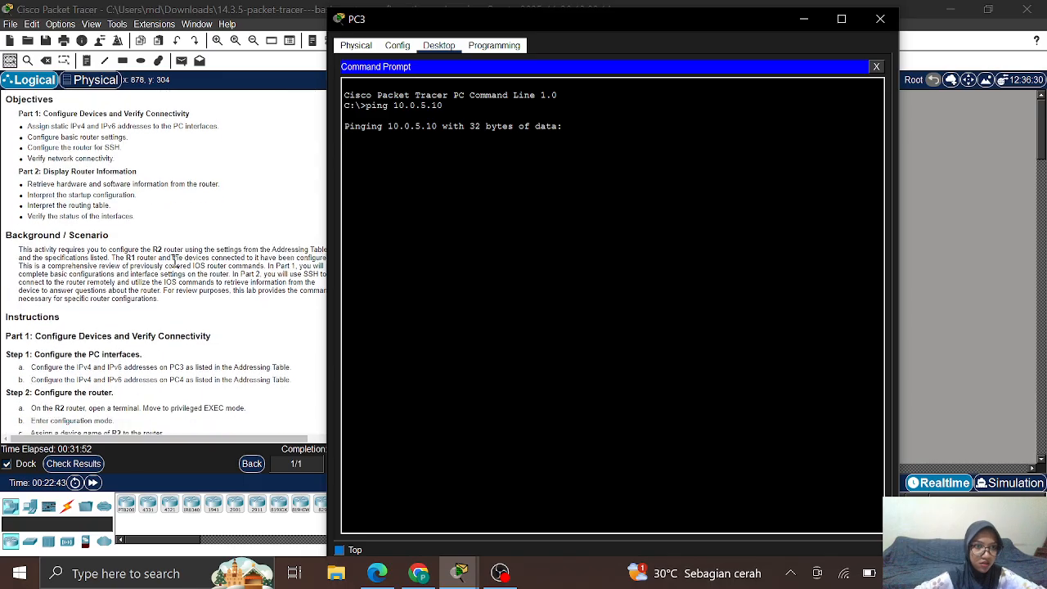
pyautogui.scroll(-8, 174, 260)
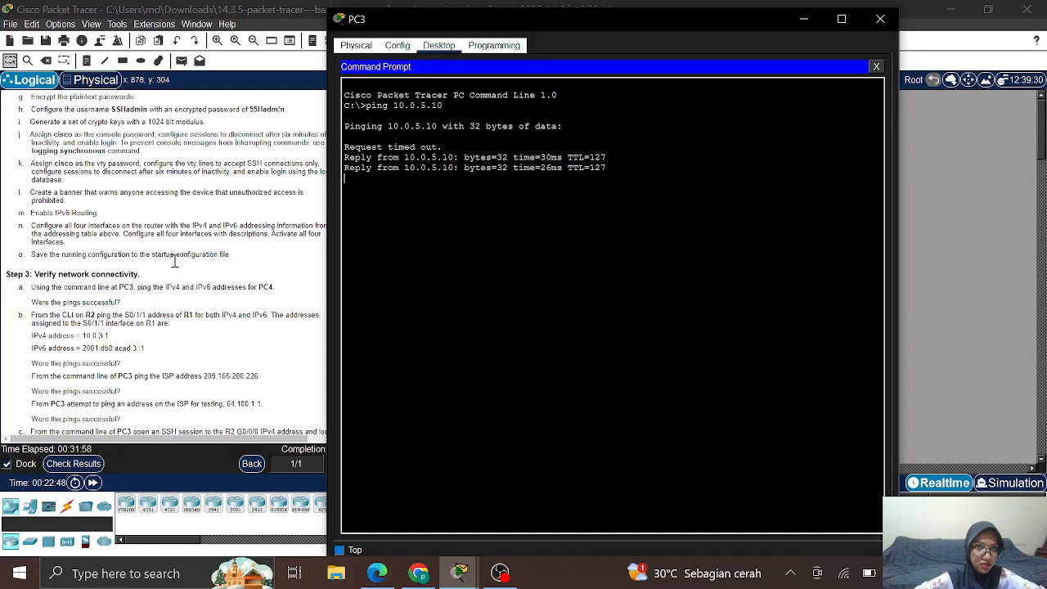
pyautogui.scroll(-3, 174, 260)
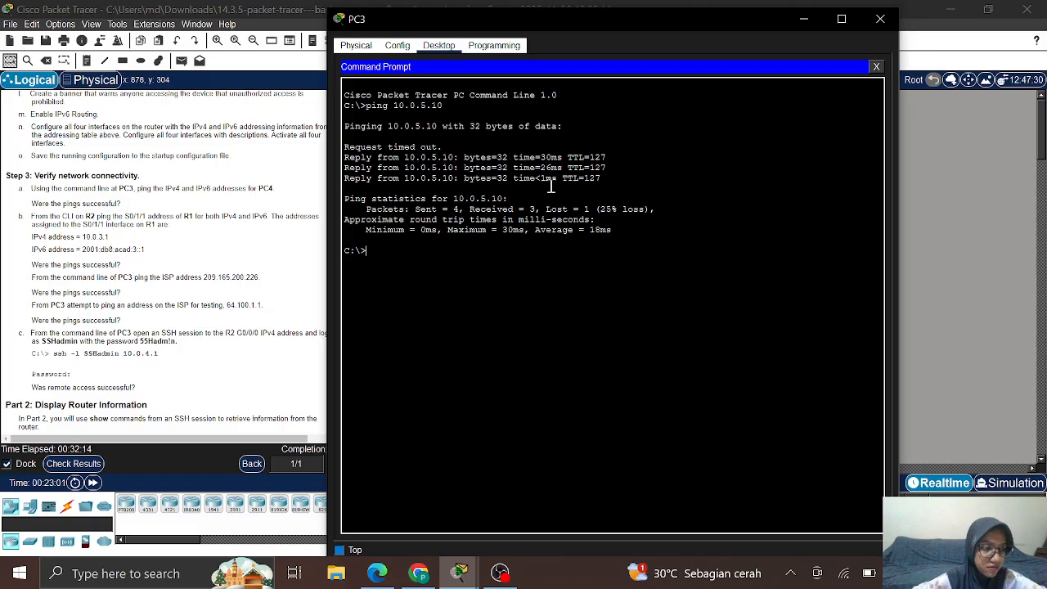
# Step: From R2's CLI, ping 209.165.200.225 and 10.0.3.1 successfully
pyautogui.click(803, 19)
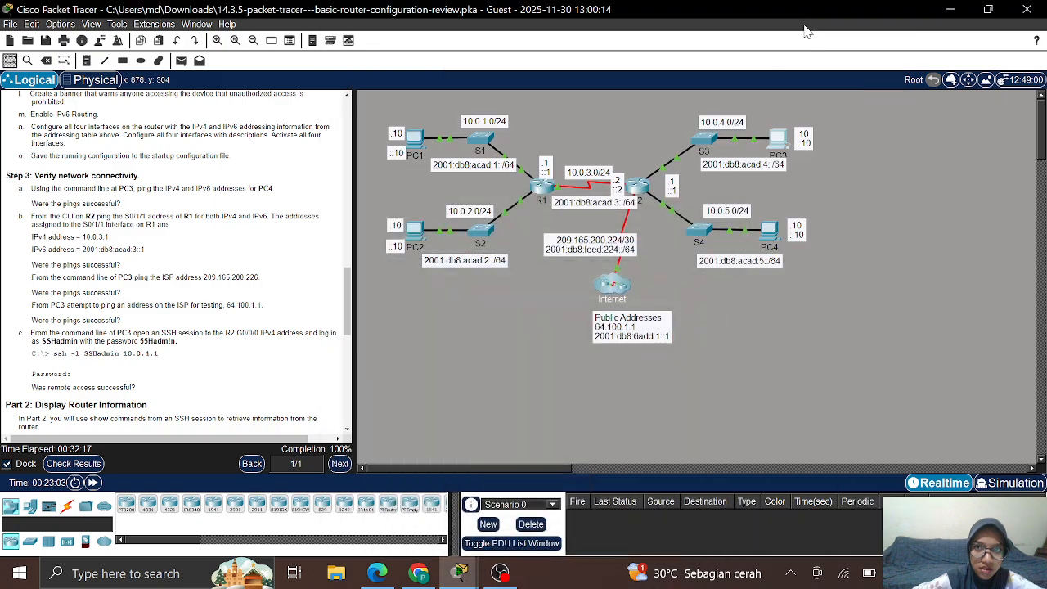
pyautogui.click(638, 190)
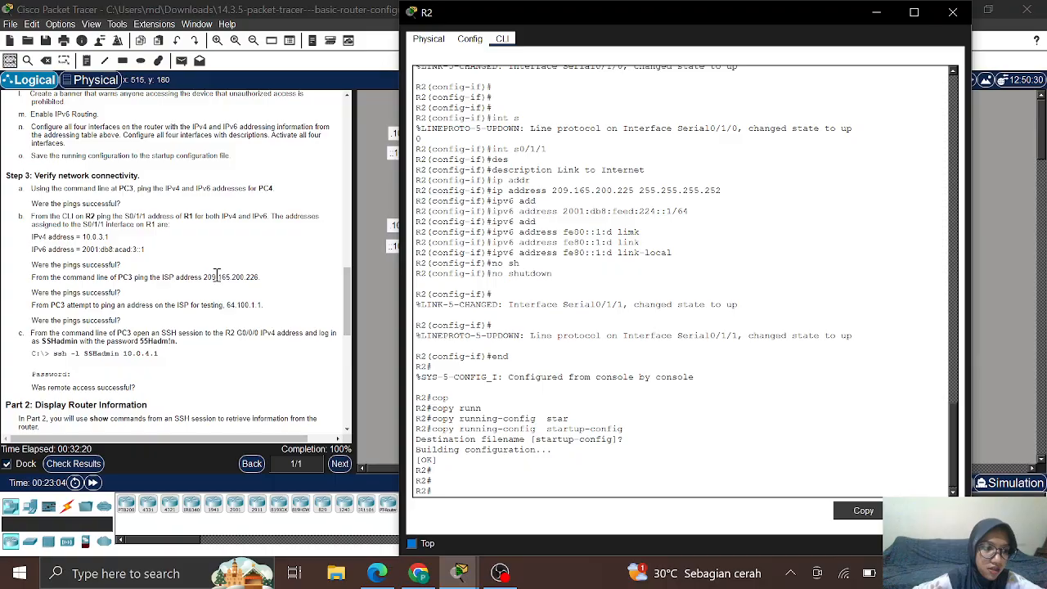
pyautogui.scroll(15, 204, 277)
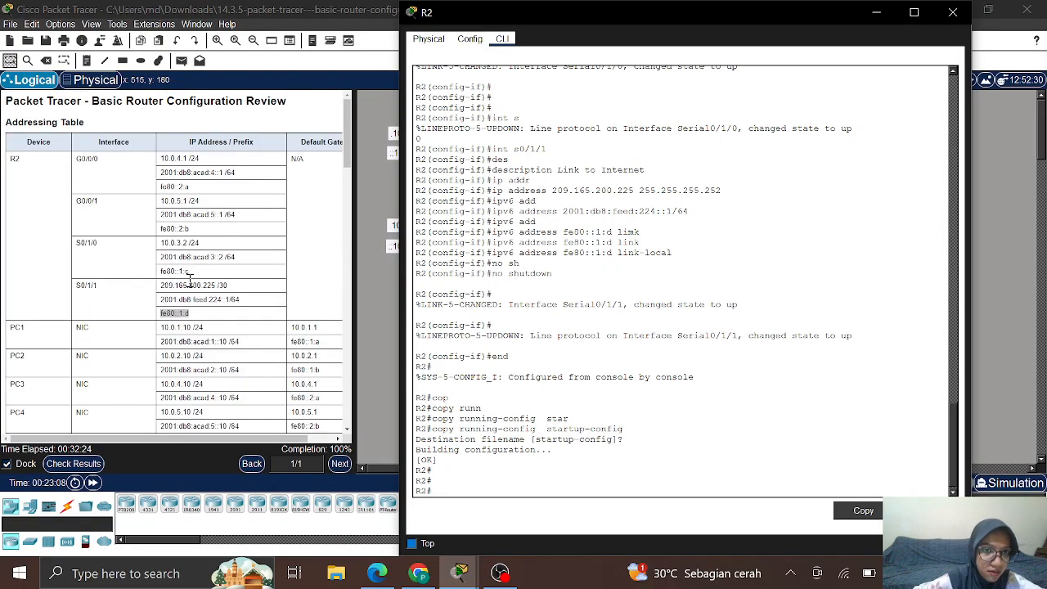
pyautogui.scroll(-5, 190, 280)
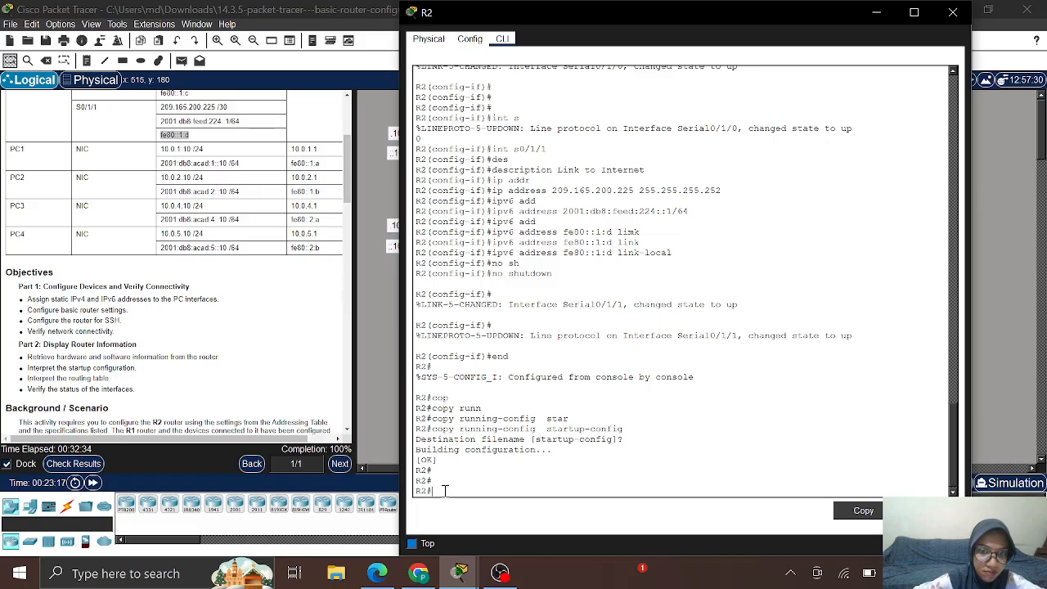
pyautogui.write('ping')
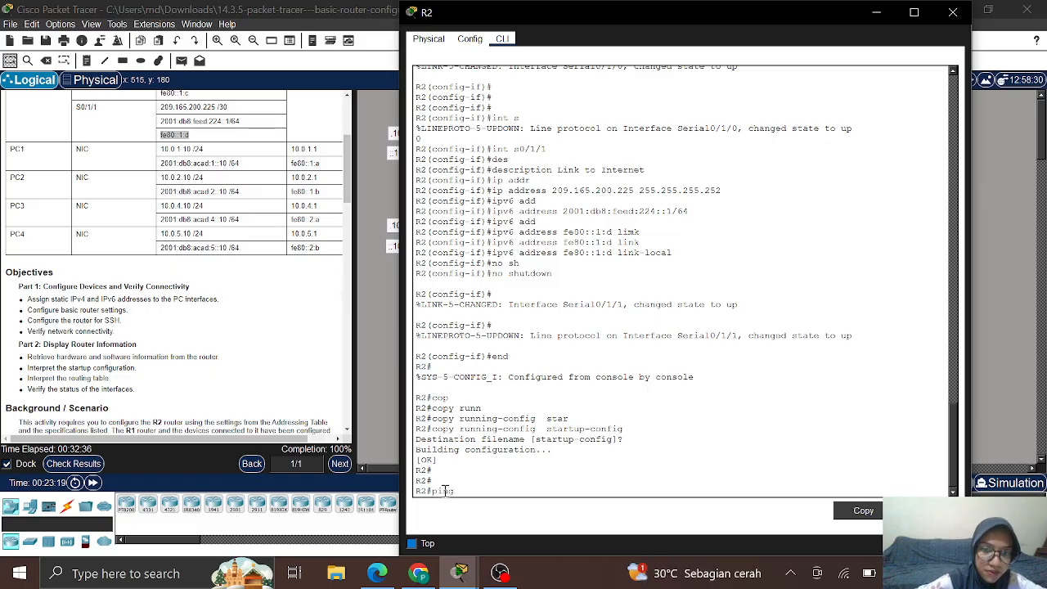
pyautogui.scroll(3, 305, 324)
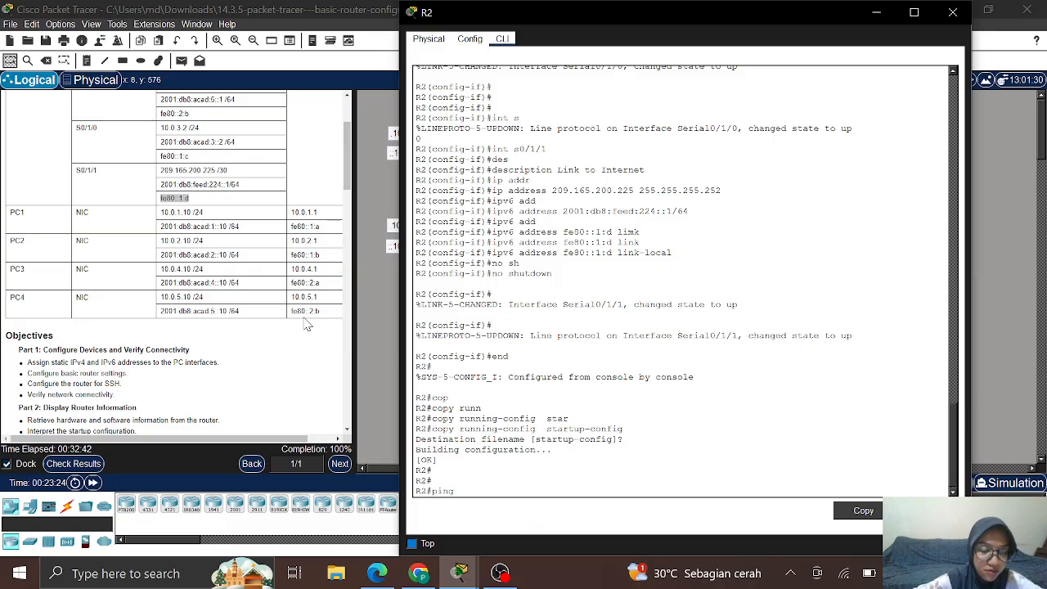
pyautogui.write('209')
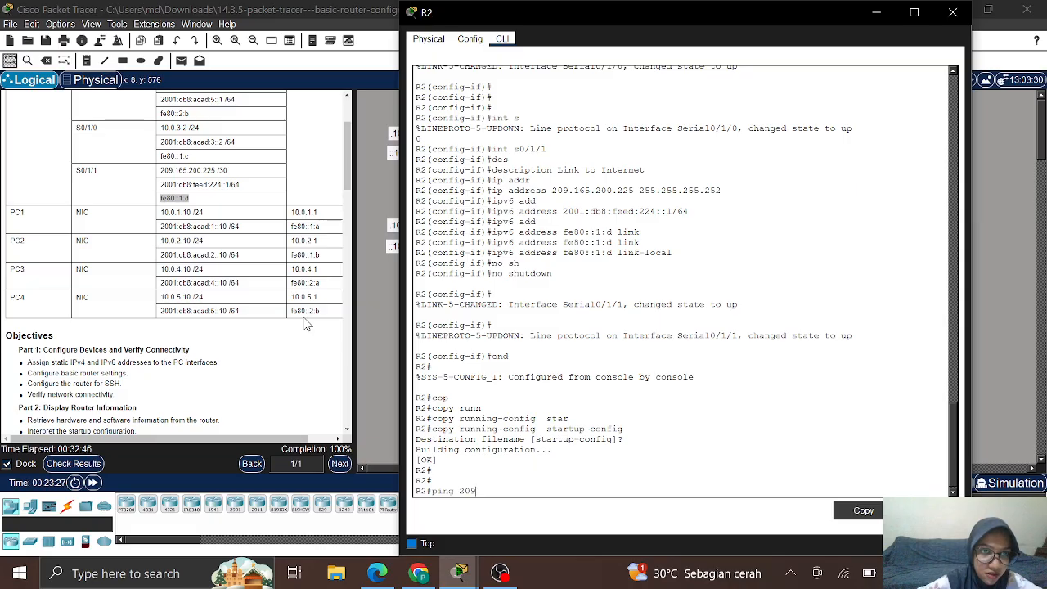
pyautogui.write('.165')
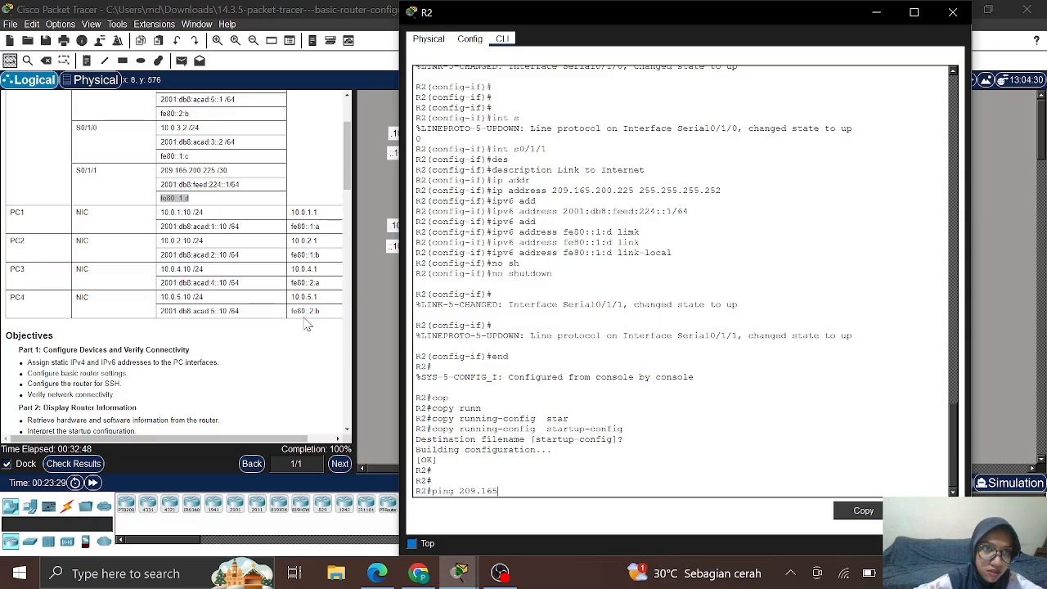
pyautogui.write('.2')
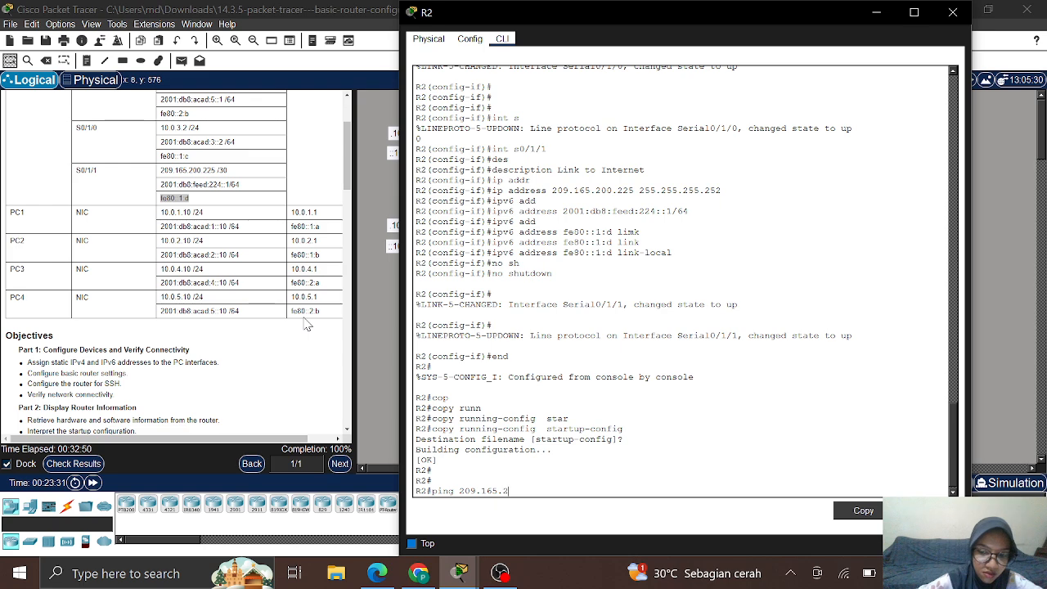
pyautogui.write('00.225')
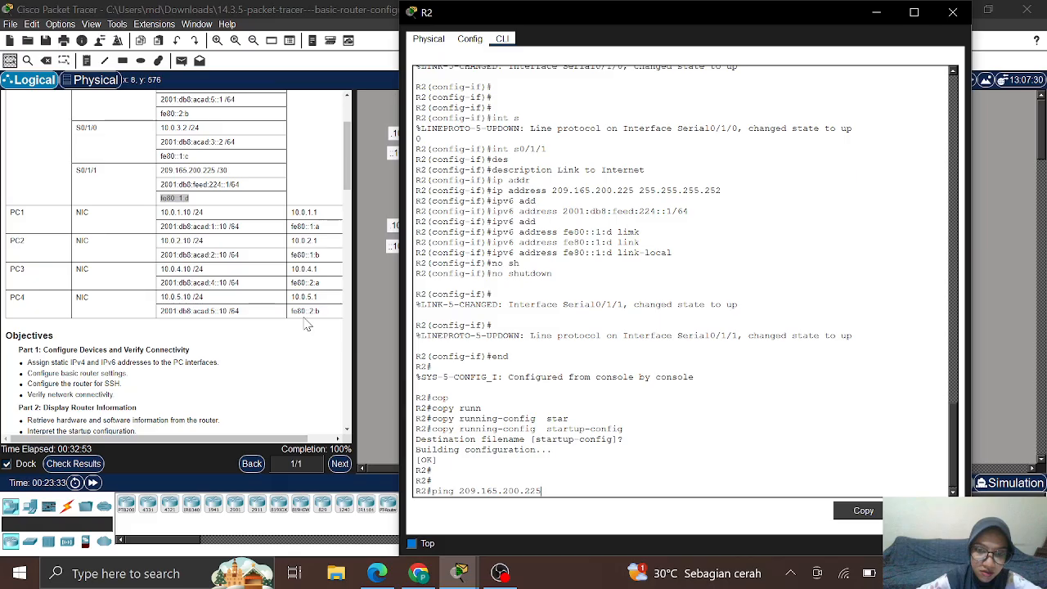
pyautogui.press('Return')
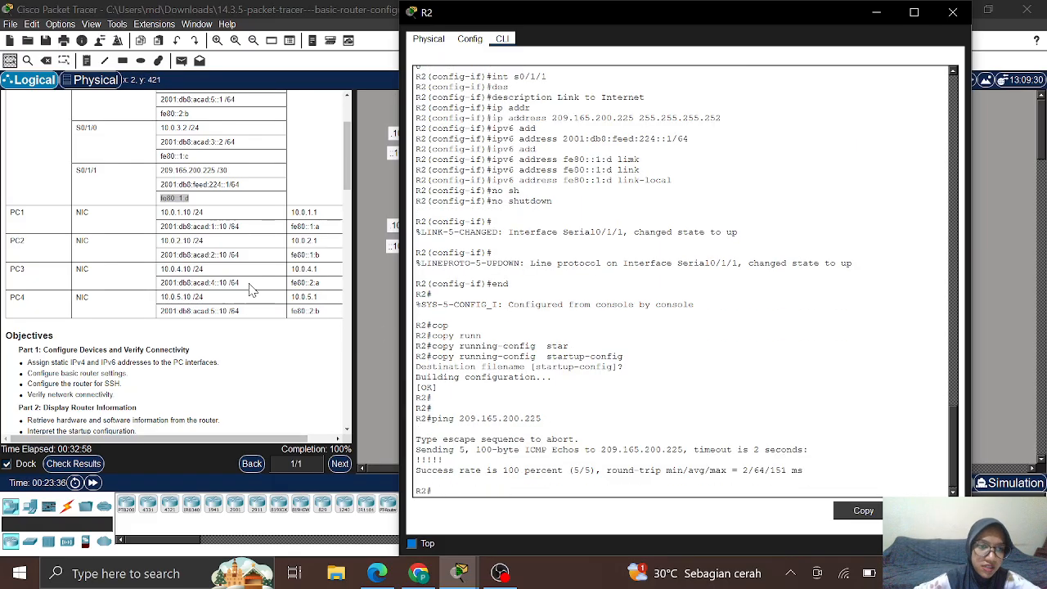
pyautogui.scroll(-3, 219, 359)
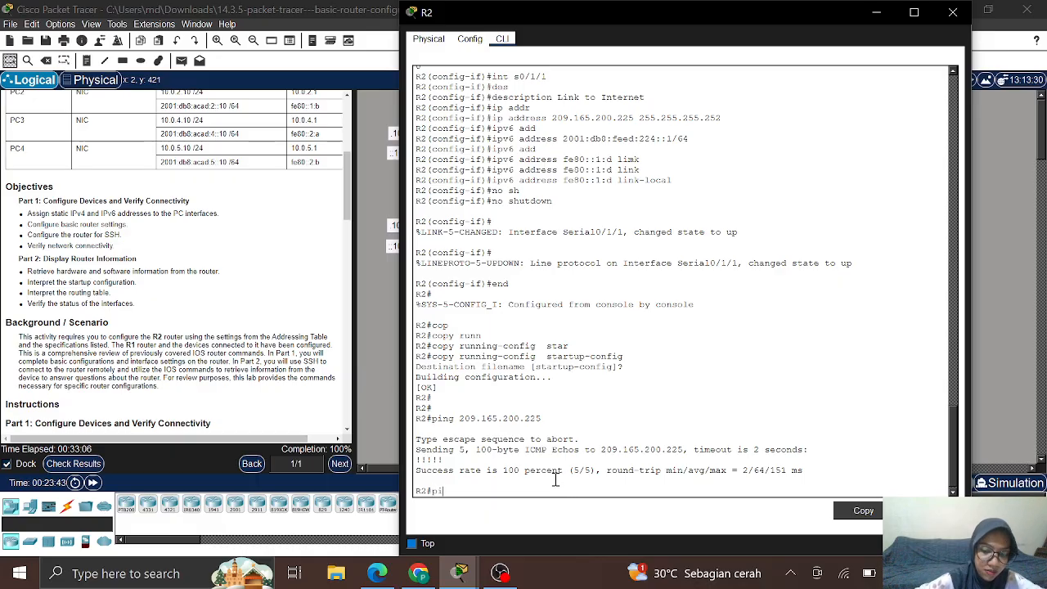
pyautogui.write('ng 10')
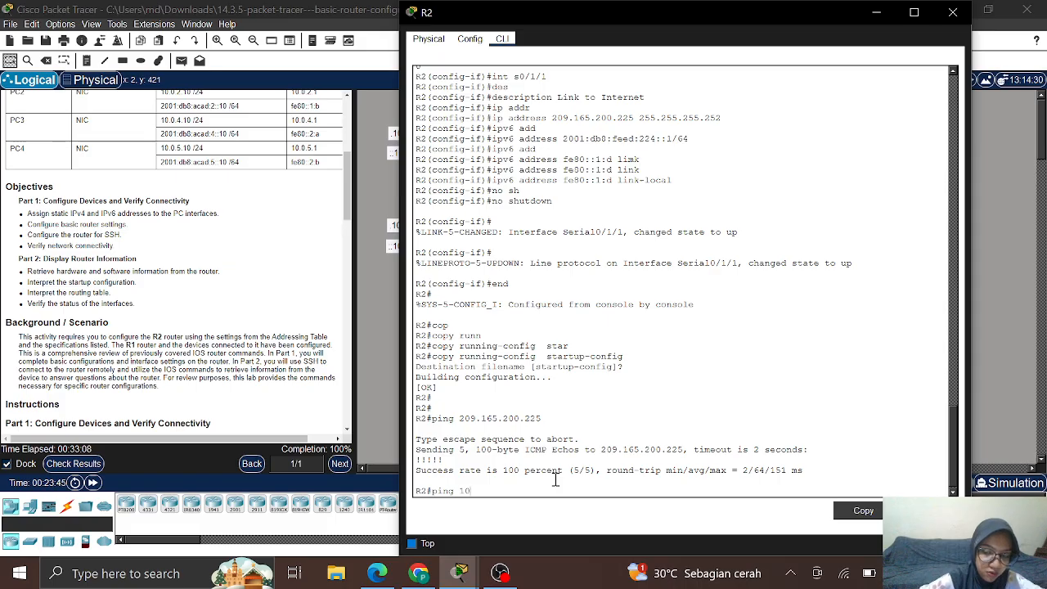
pyautogui.write('.0.3.')
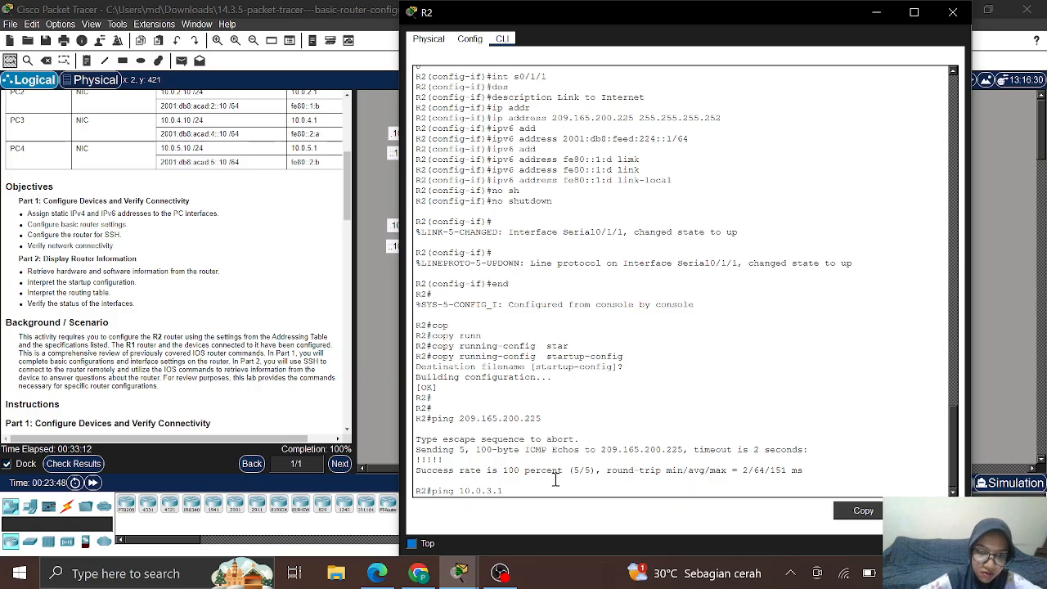
pyautogui.write('1')
pyautogui.press('Return')
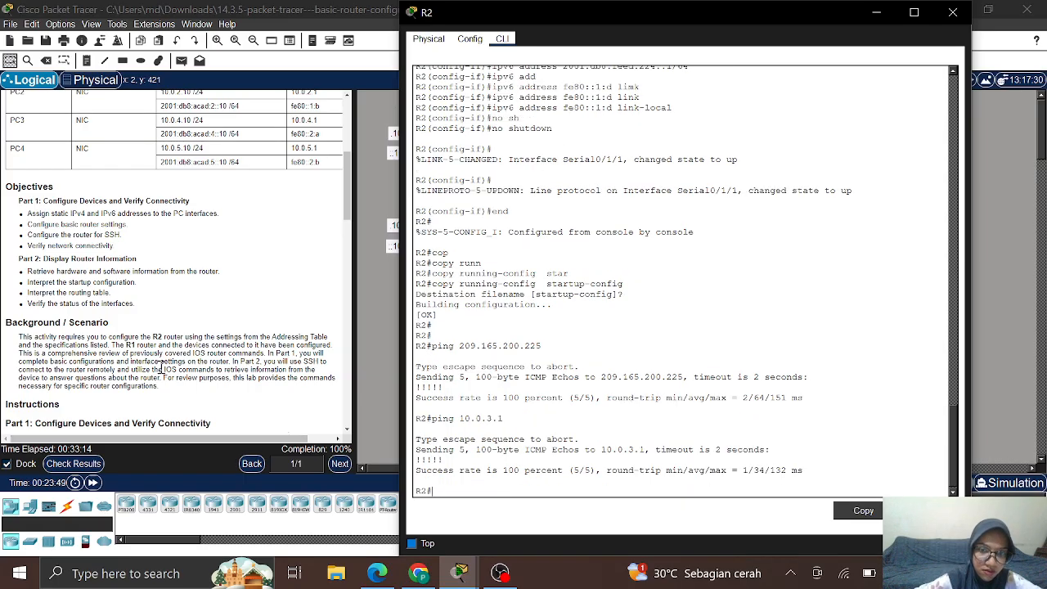
pyautogui.scroll(-10, 161, 372)
pyautogui.scroll(-3, 162, 367)
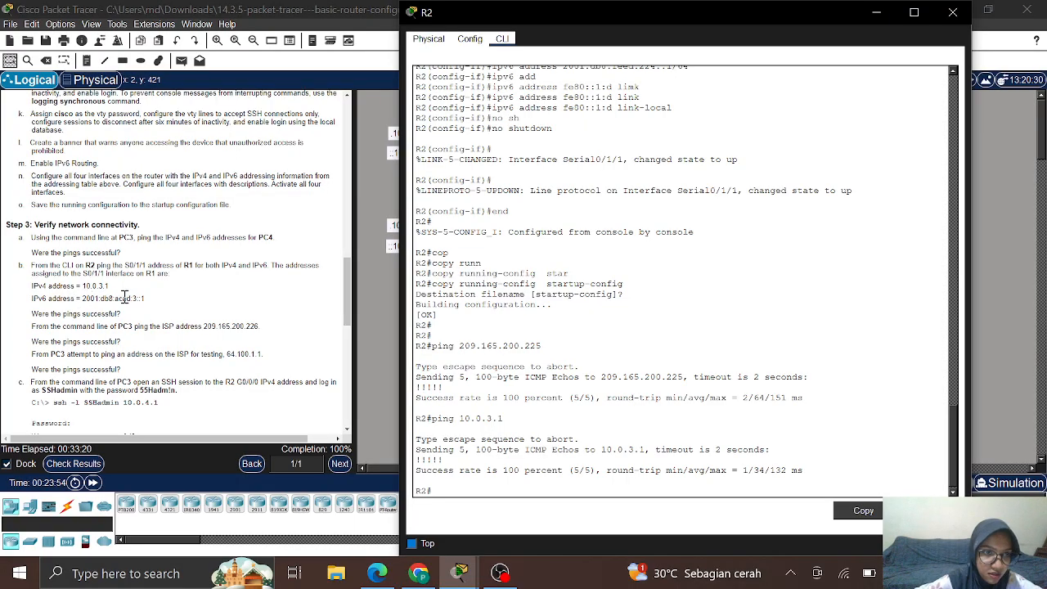
# Step: Copy R1's IPv6 address 2001:db8:acad:3::1 from the instructions and ping it from R2
pyautogui.click(83, 299)
pyautogui.moveTo(82, 299); pyautogui.dragTo(159, 307)
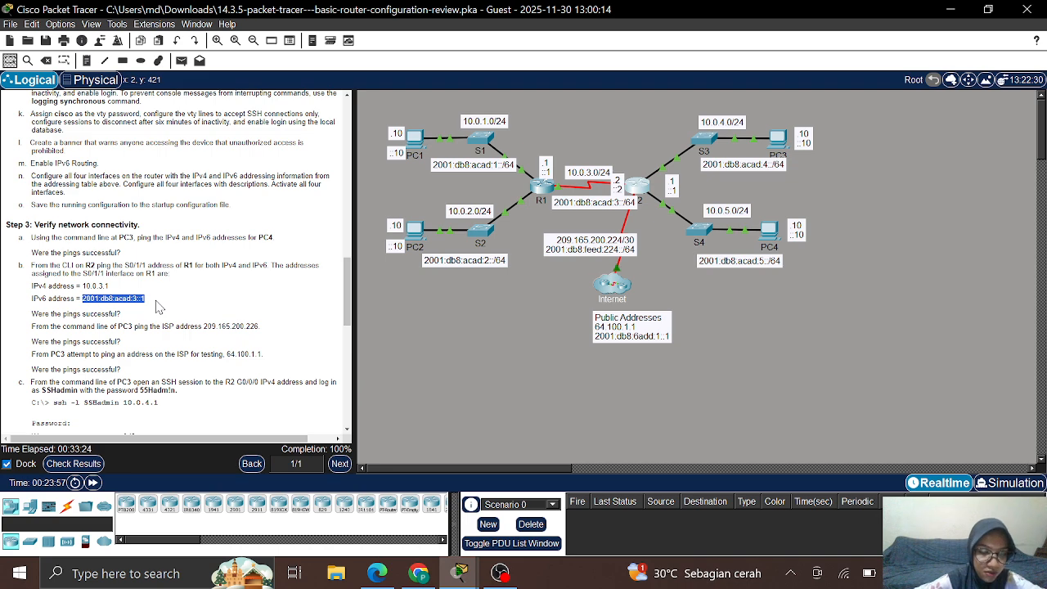
pyautogui.rightClick(132, 300)
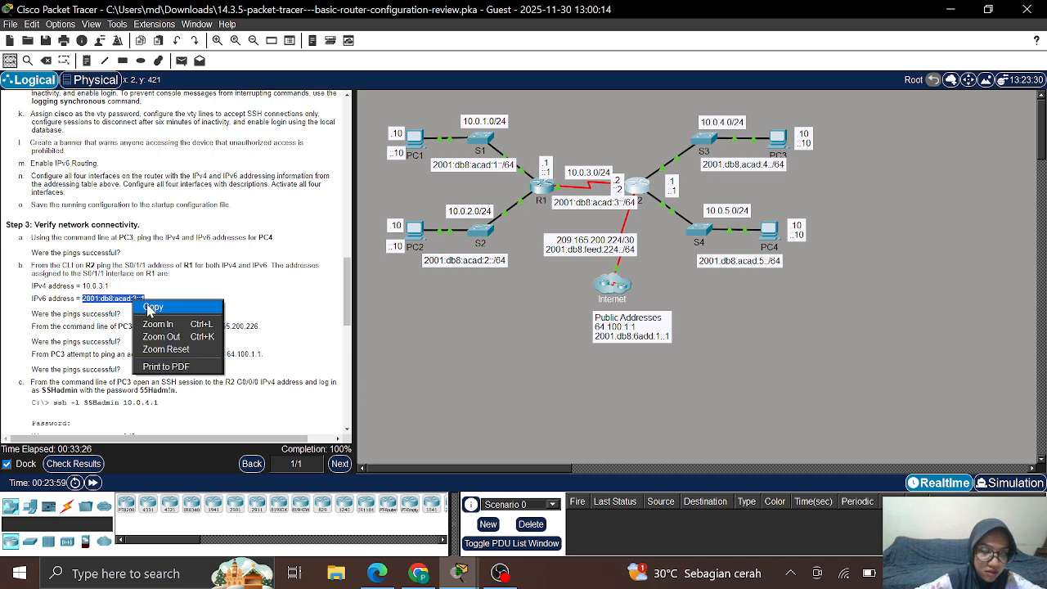
pyautogui.click(152, 308)
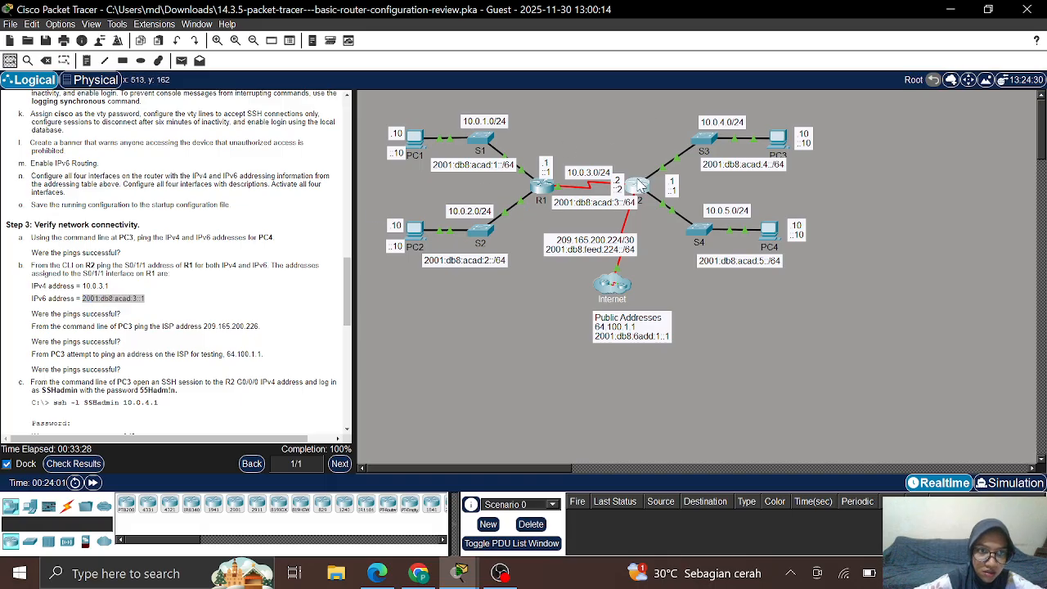
pyautogui.click(642, 186)
pyautogui.write('p')
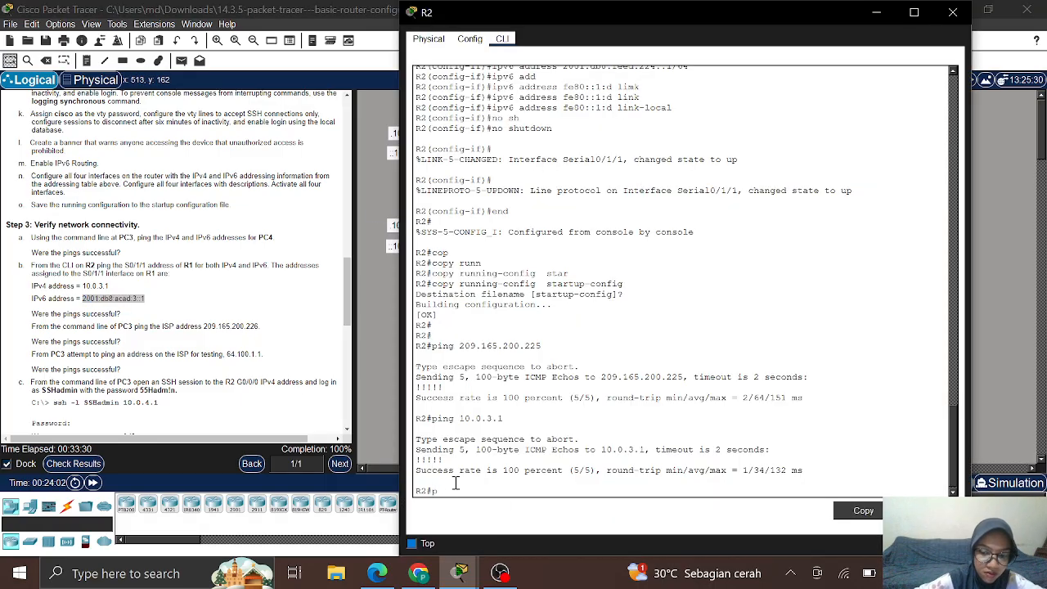
pyautogui.write('ing')
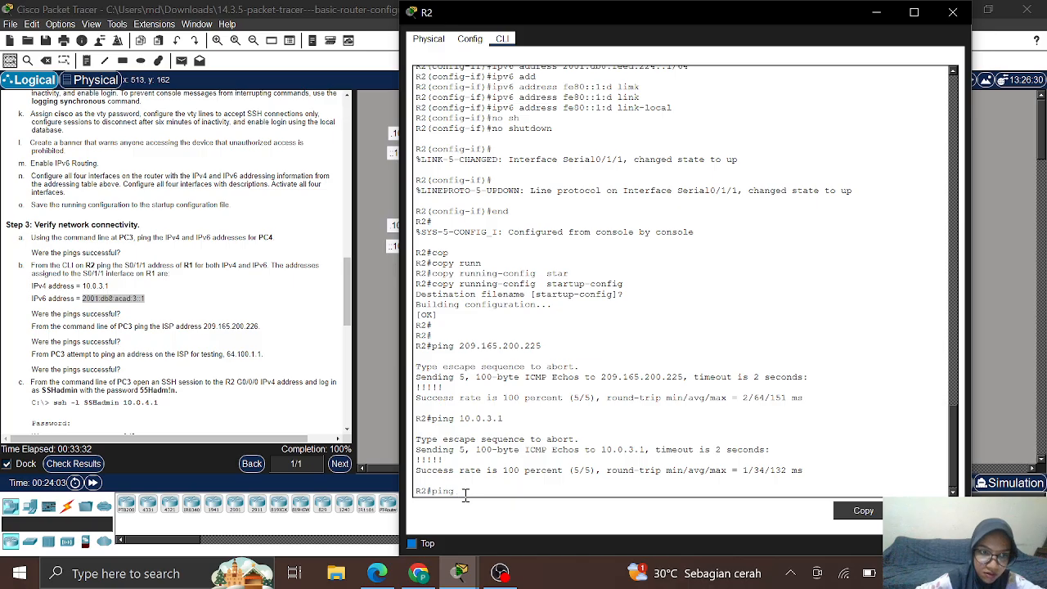
pyautogui.rightClick(465, 494)
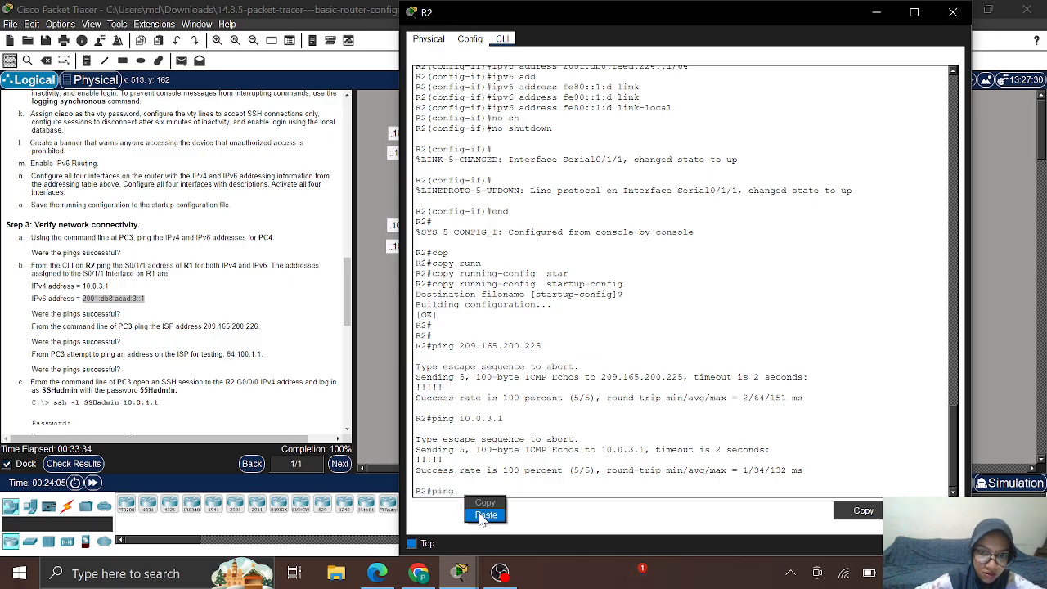
pyautogui.click(481, 509)
pyautogui.press('Return')
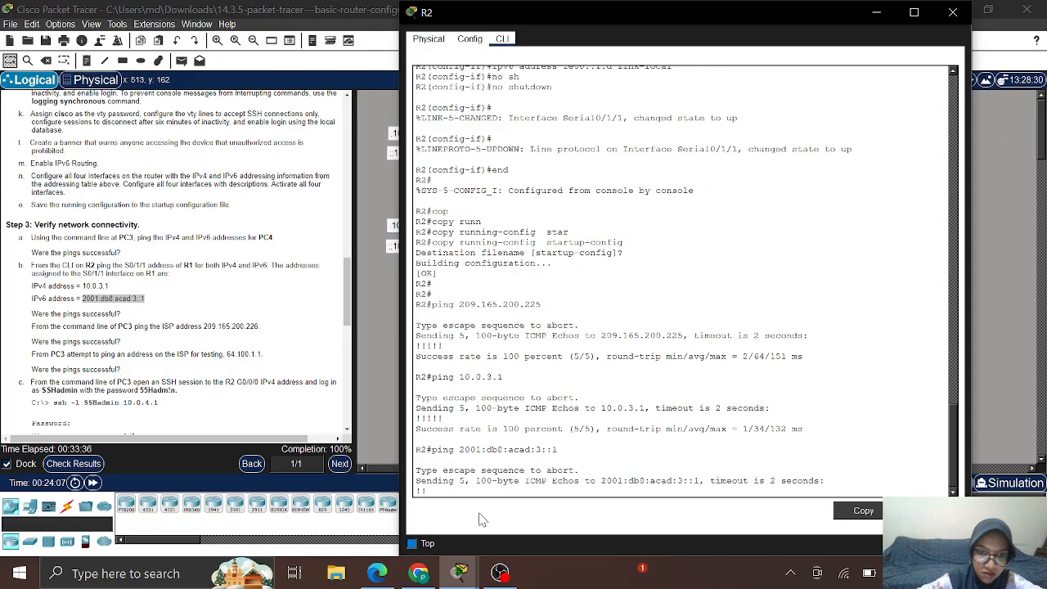
# Step: Return to the topology view and scroll the instructions down toward the verification steps
pyautogui.click(231, 347)
pyautogui.click(231, 347)
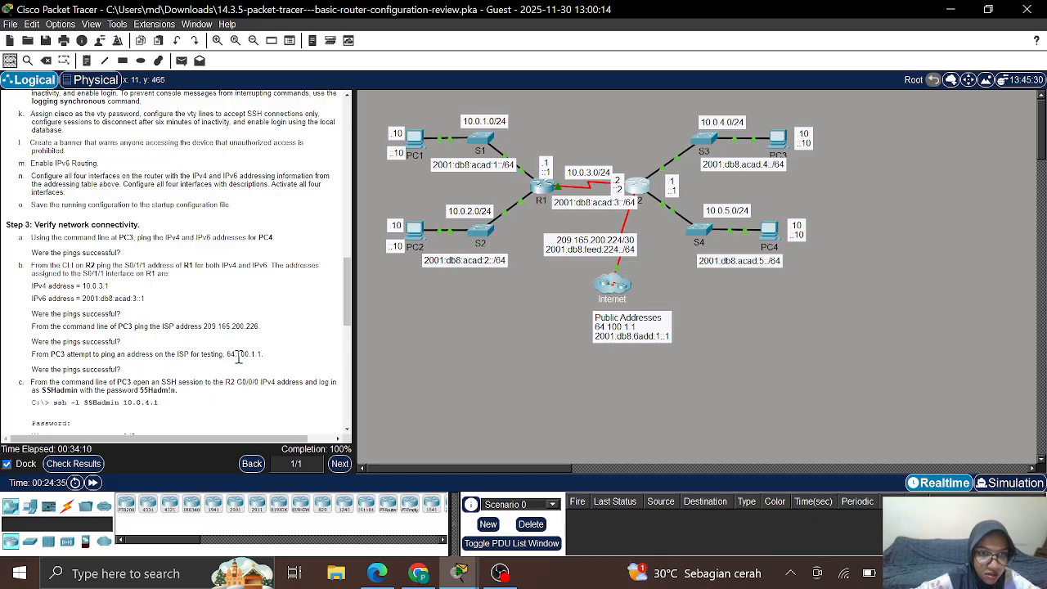
pyautogui.scroll(-3, 238, 356)
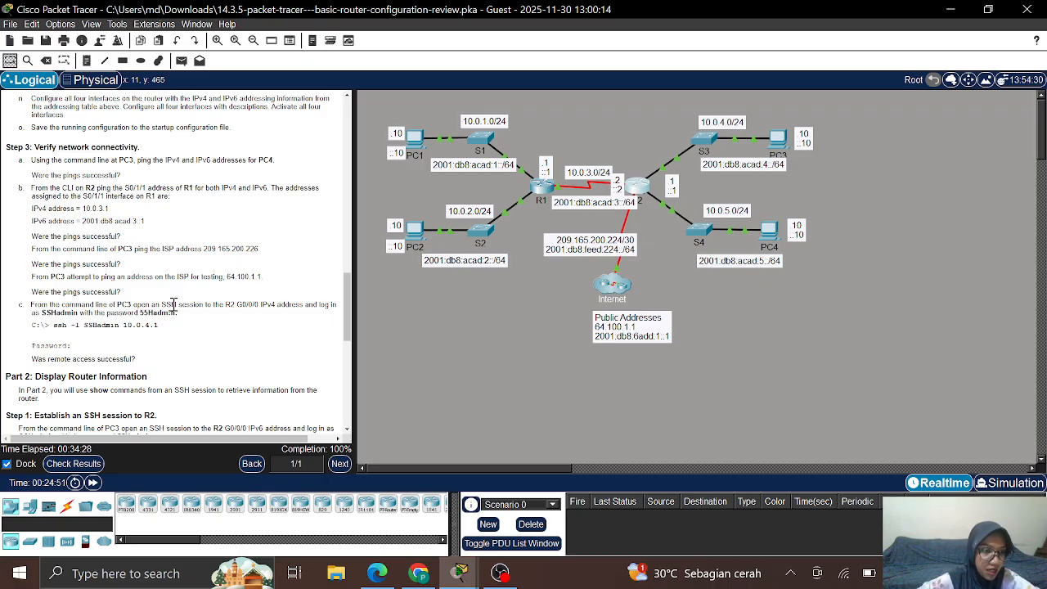
# Step: On PC3, run ssh -l SSHadmin 10.0.4.1, correcting the mistyped command first
pyautogui.click(776, 137)
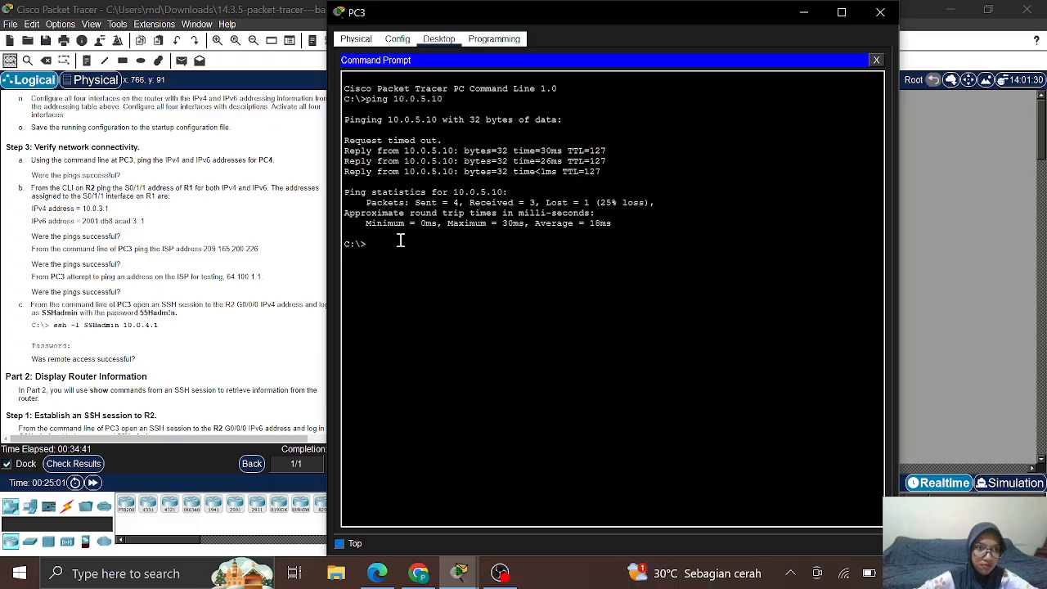
pyautogui.write('ss')
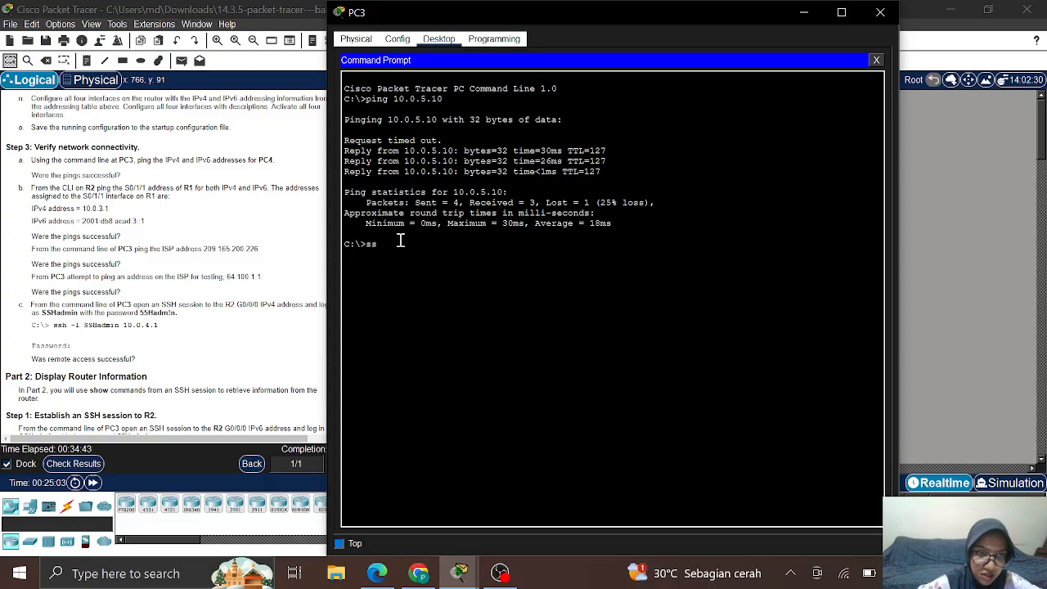
pyautogui.write('h -')
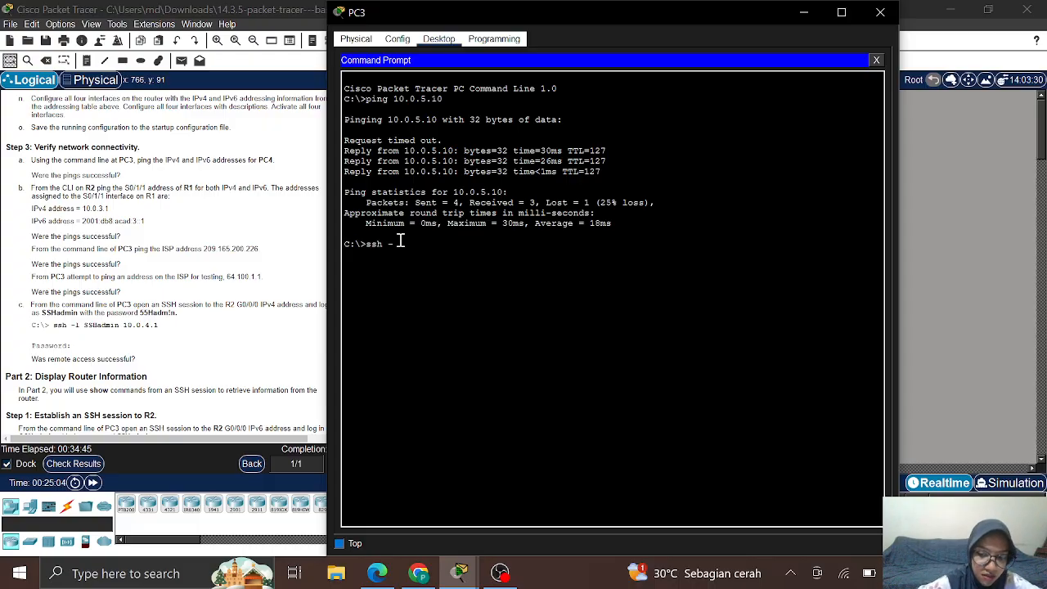
pyautogui.write('l')
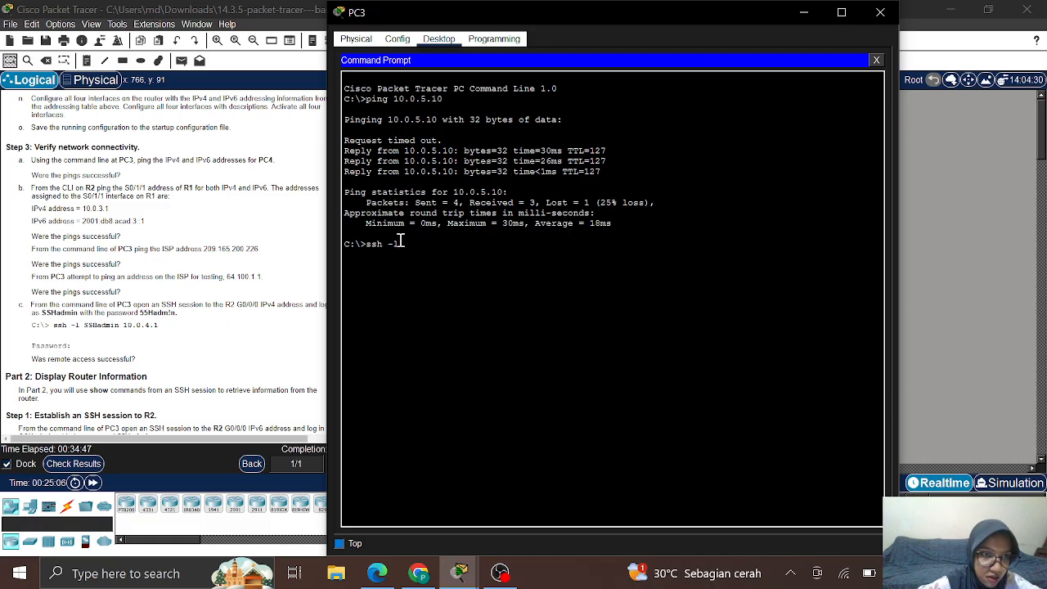
pyautogui.write(' SS')
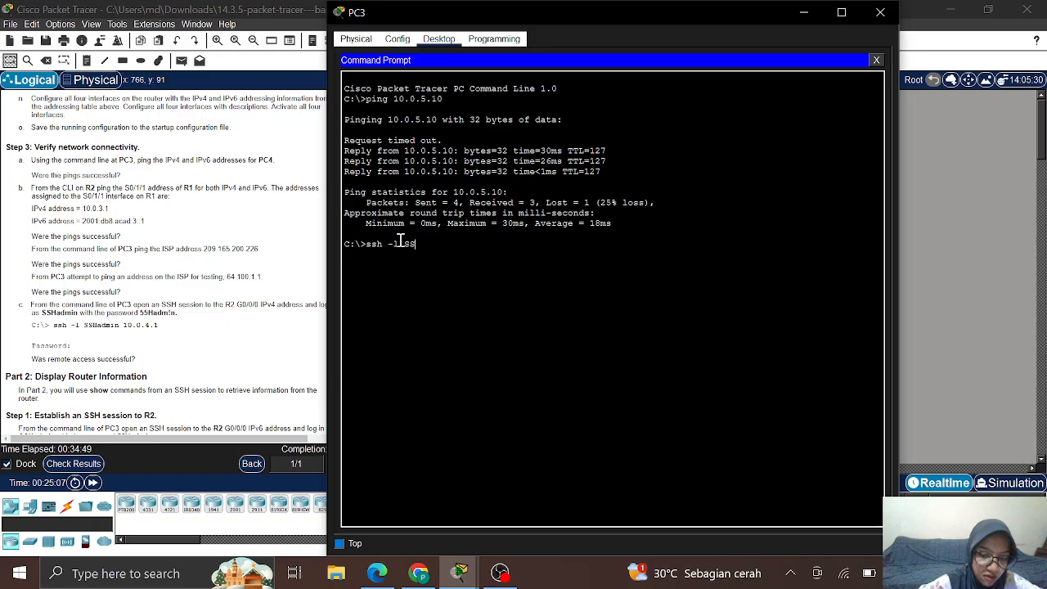
pyautogui.write('Hadmin')
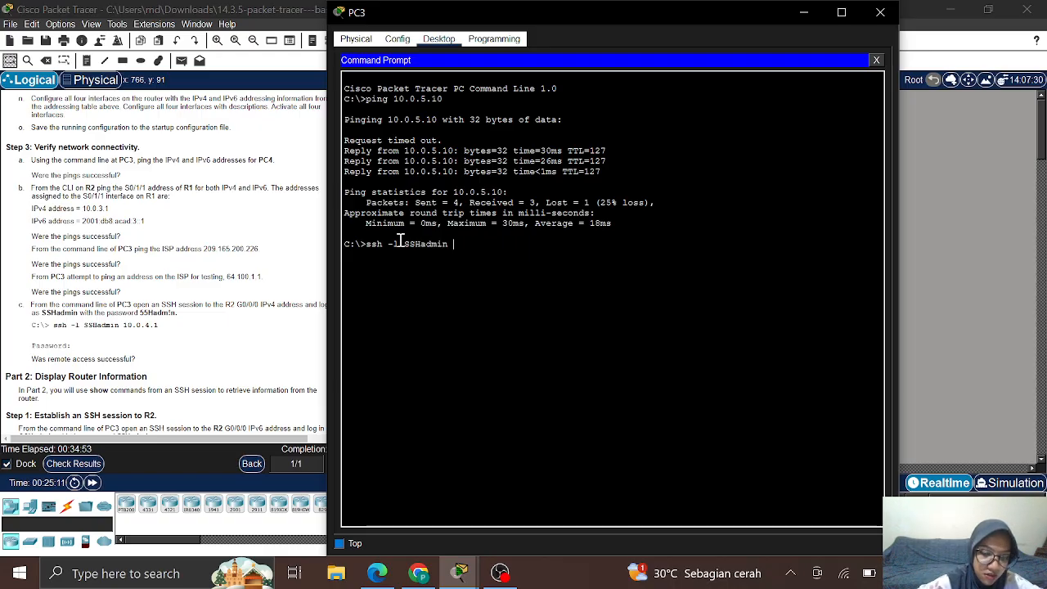
pyautogui.write(' password')
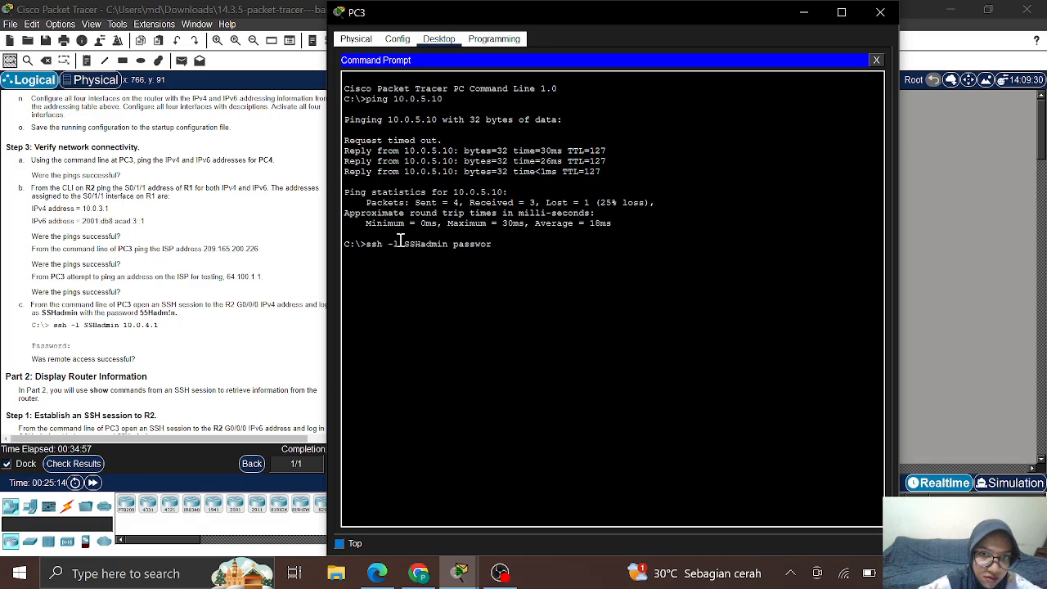
pyautogui.press('BackSpace')
pyautogui.press('BackSpace')
pyautogui.press('BackSpace')
pyautogui.press('BackSpace')
pyautogui.press('BackSpace')
pyautogui.press('BackSpace')
pyautogui.press('BackSpace')
pyautogui.press('BackSpace')
pyautogui.press('BackSpace')
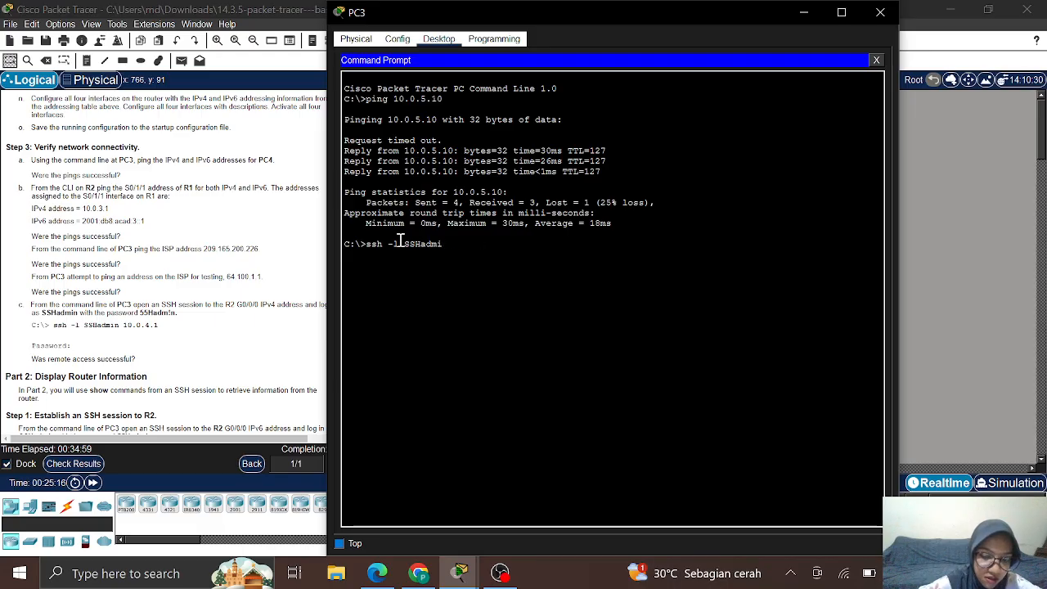
pyautogui.write('n 10.')
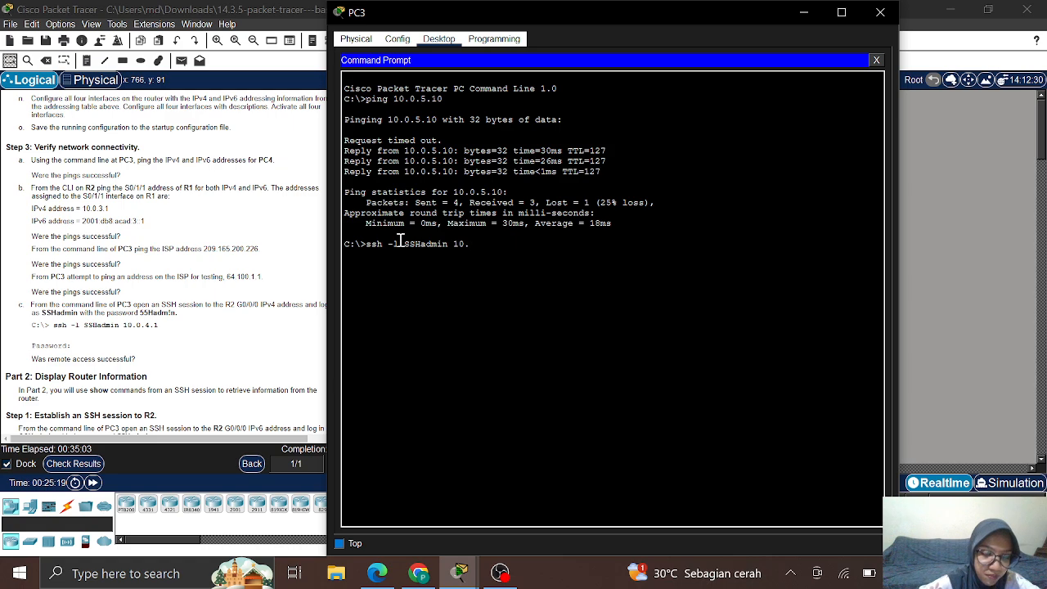
pyautogui.write('0.4.')
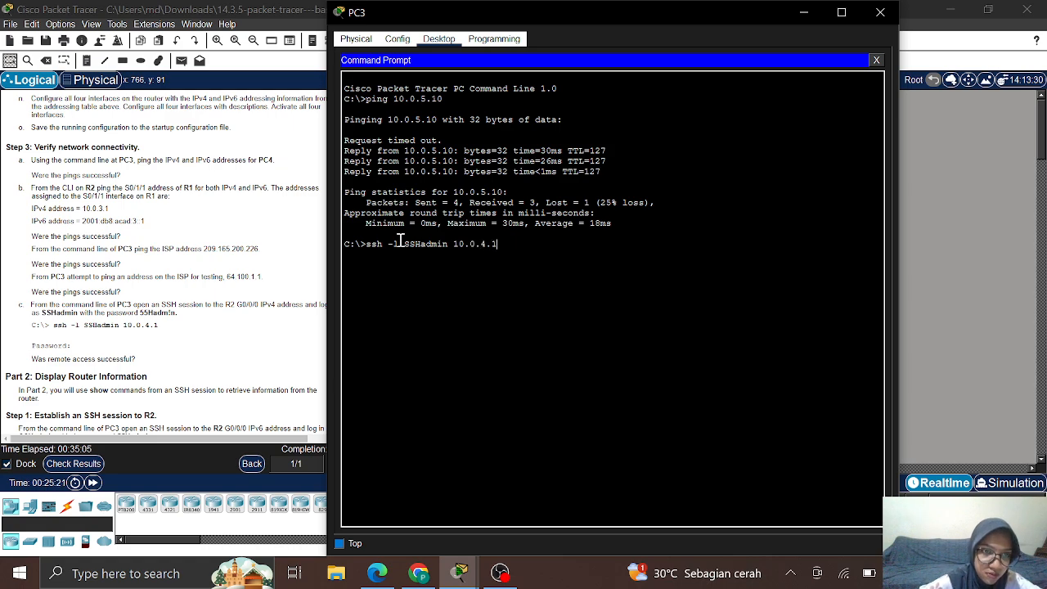
pyautogui.write('1')
pyautogui.press('Return')
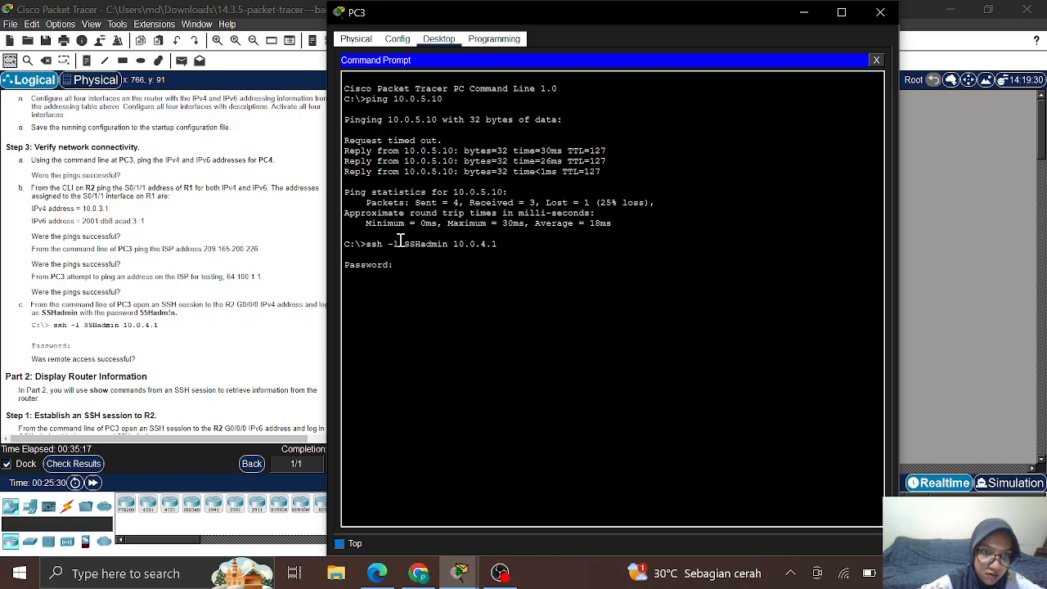
# Step: Log in to R2 over SSH with the password, then exit back to PC3's C:\> prompt
pyautogui.press('Return')
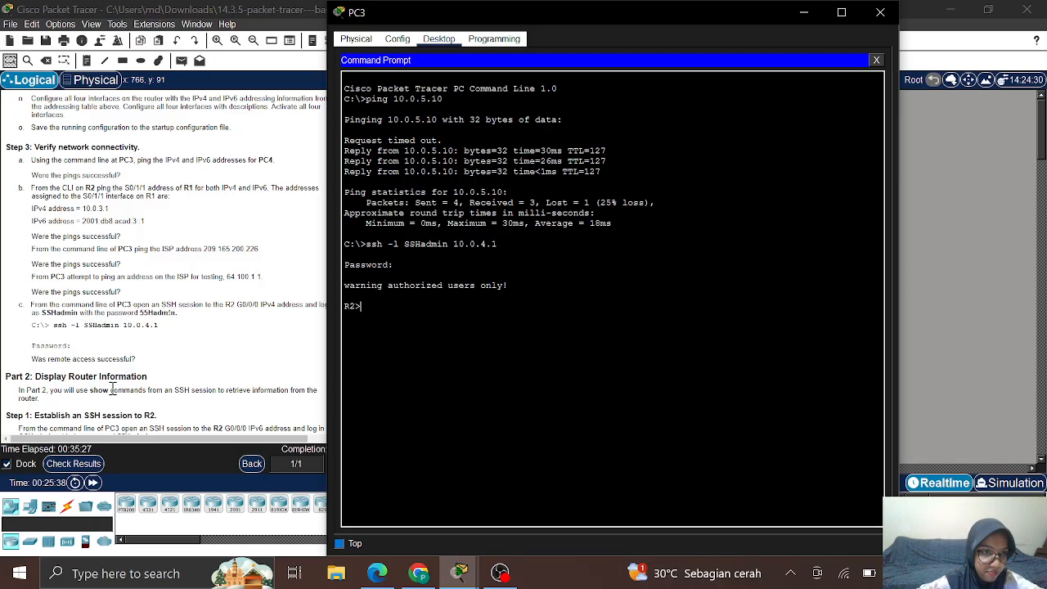
pyautogui.scroll(-3, 113, 389)
pyautogui.scroll(-3, 112, 390)
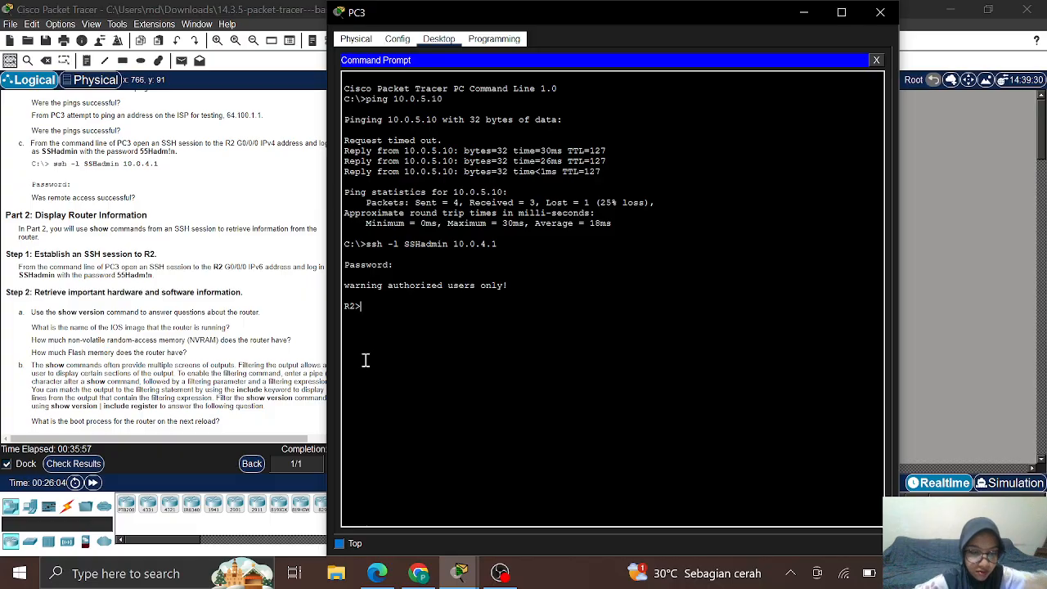
pyautogui.write('exi')
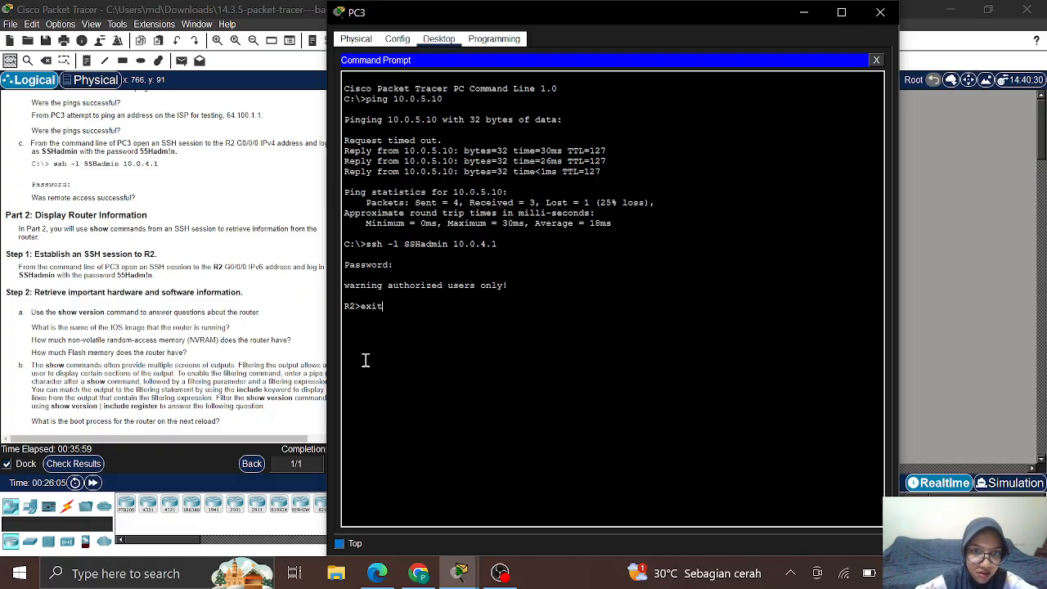
pyautogui.write('t')
pyautogui.press('Return')
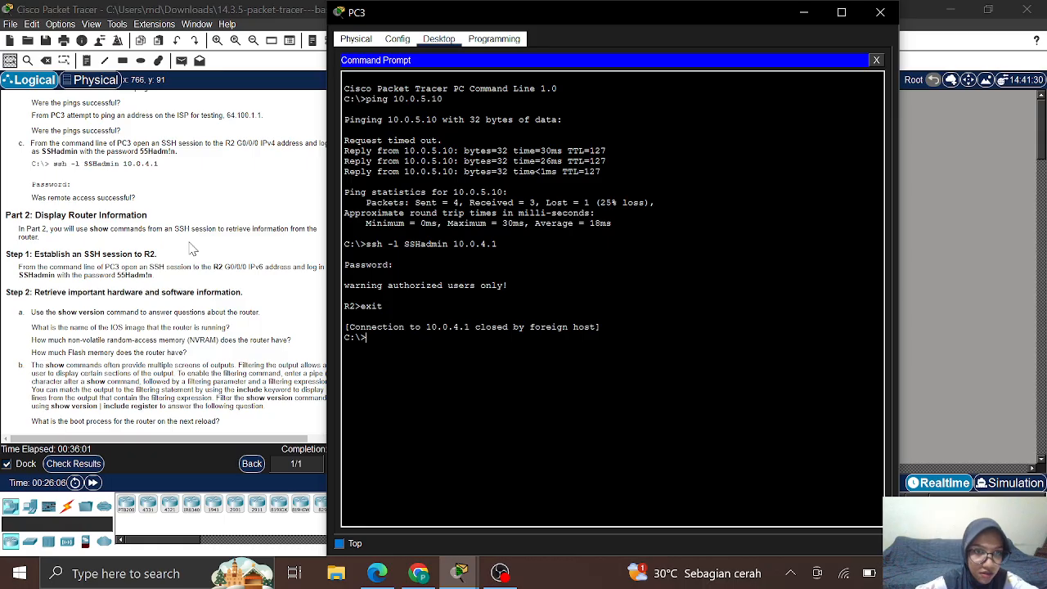
pyautogui.scroll(15, 192, 250)
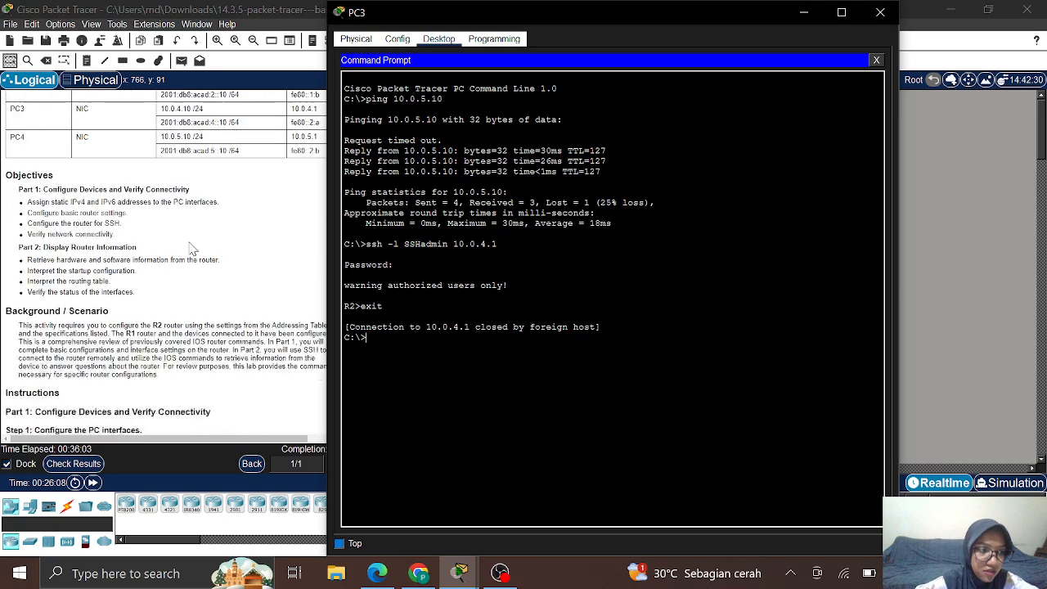
pyautogui.scroll(5, 193, 250)
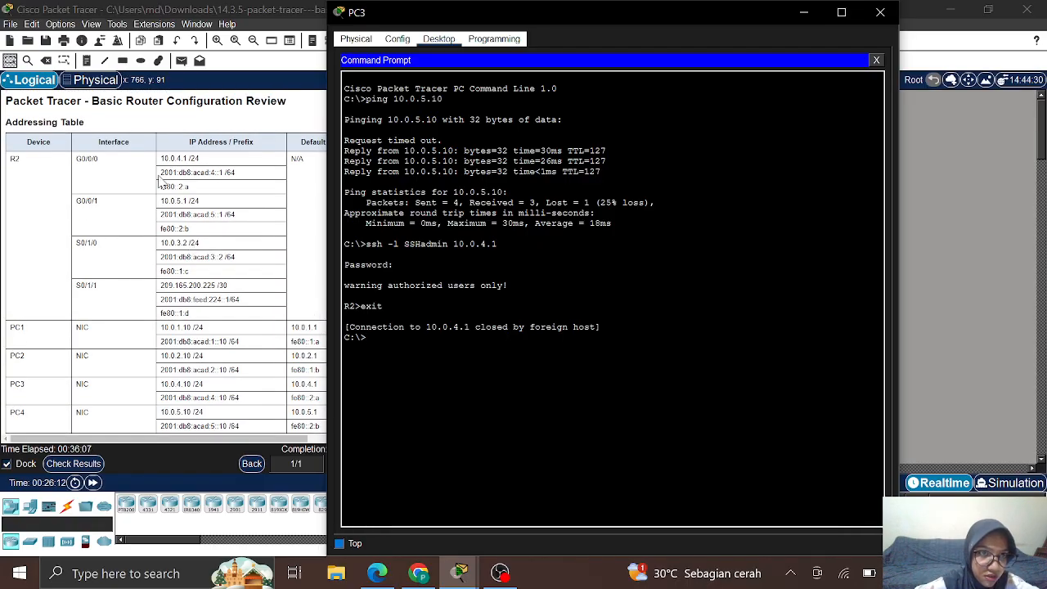
pyautogui.scroll(-20, 253, 311)
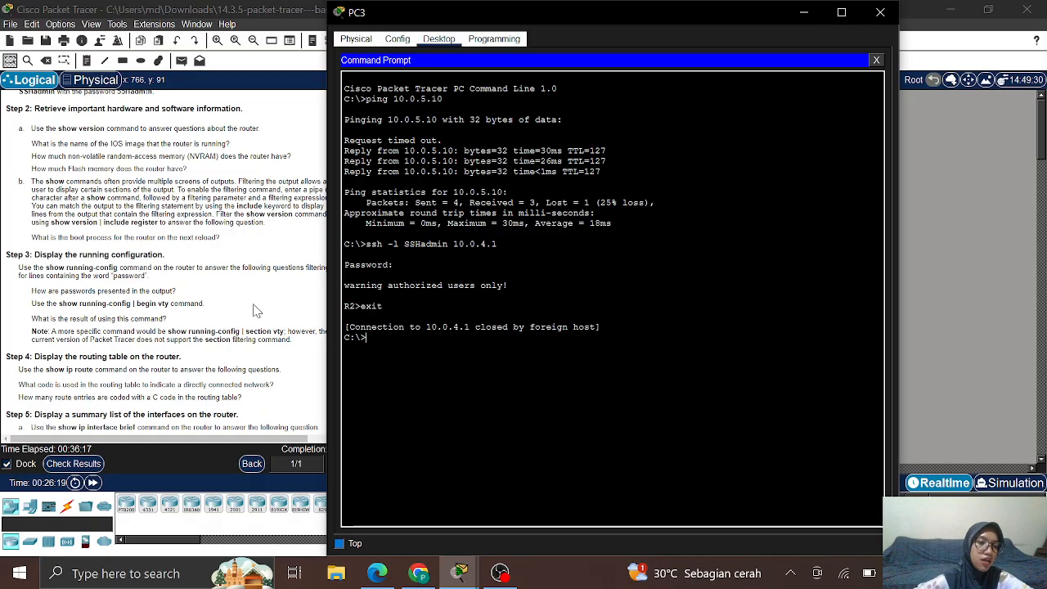
# Step: Run show version on R2 and page through the whole output
pyautogui.click(63, 170)
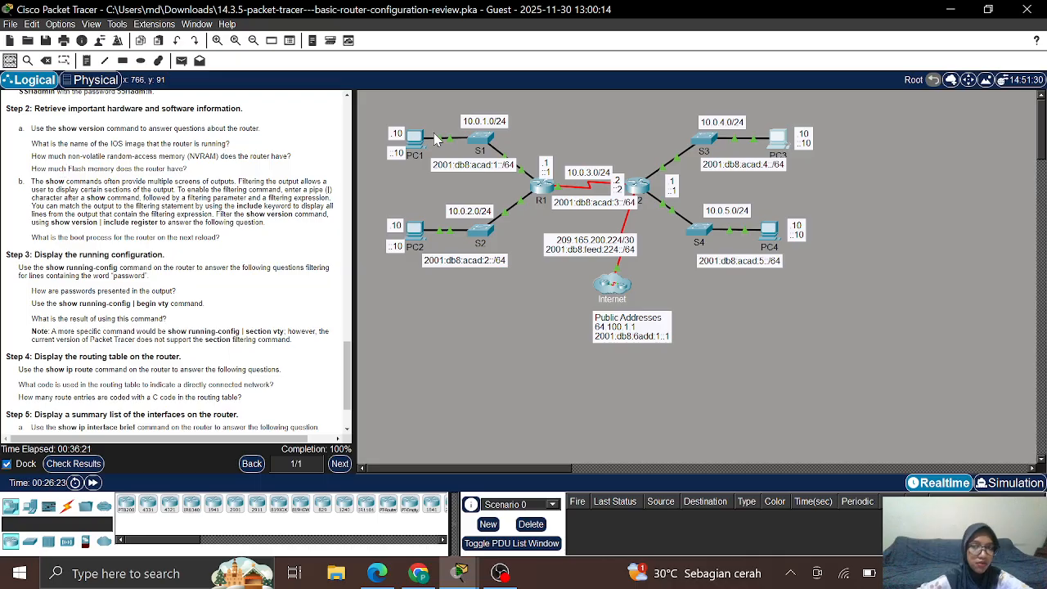
pyautogui.click(636, 191)
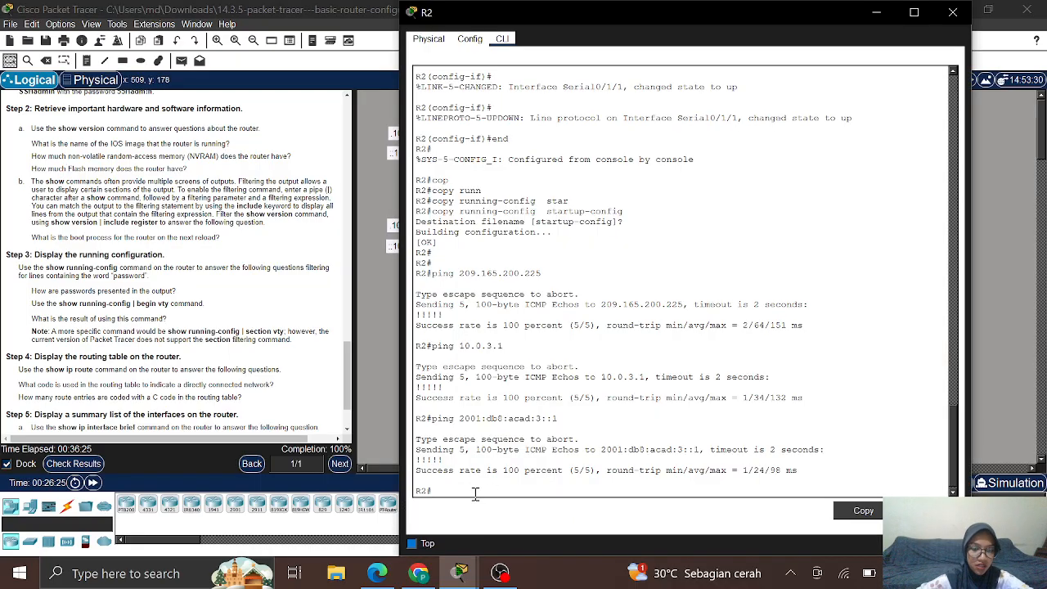
pyautogui.write('sh')
pyautogui.press('Tab')
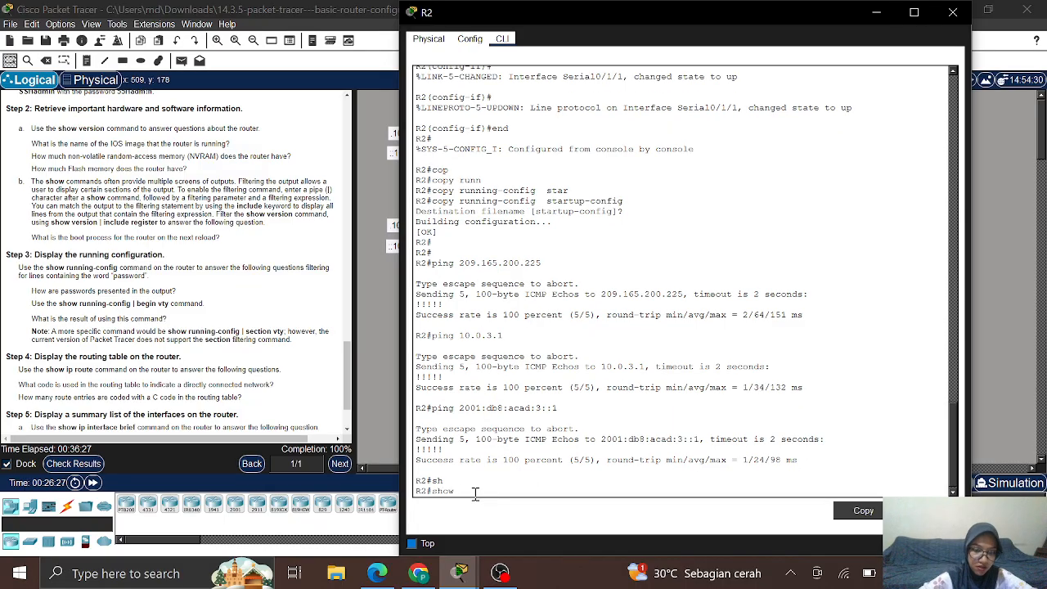
pyautogui.write('ver')
pyautogui.press('Tab')
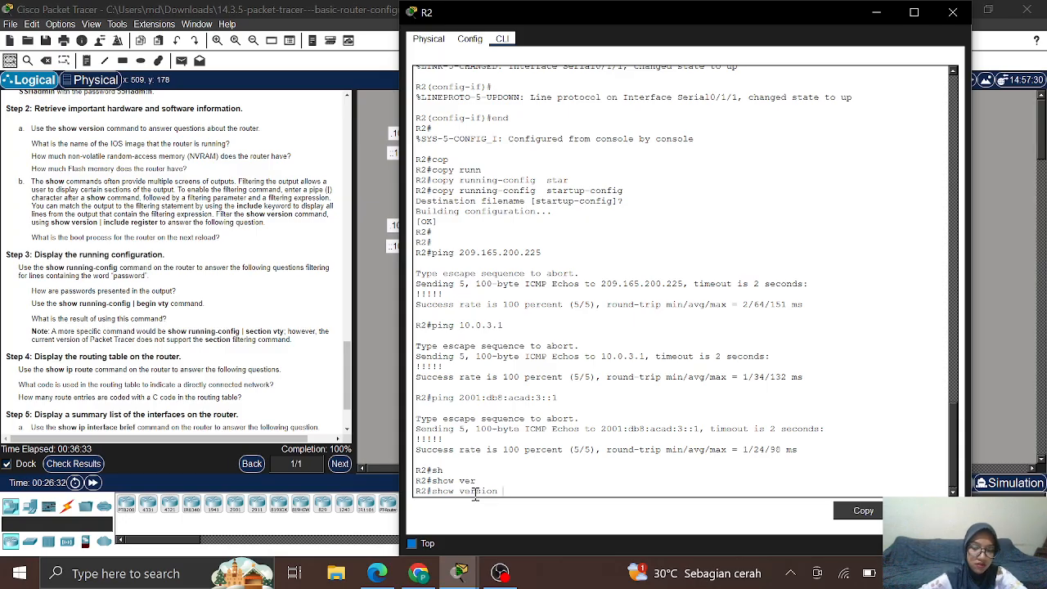
pyautogui.press('Return')
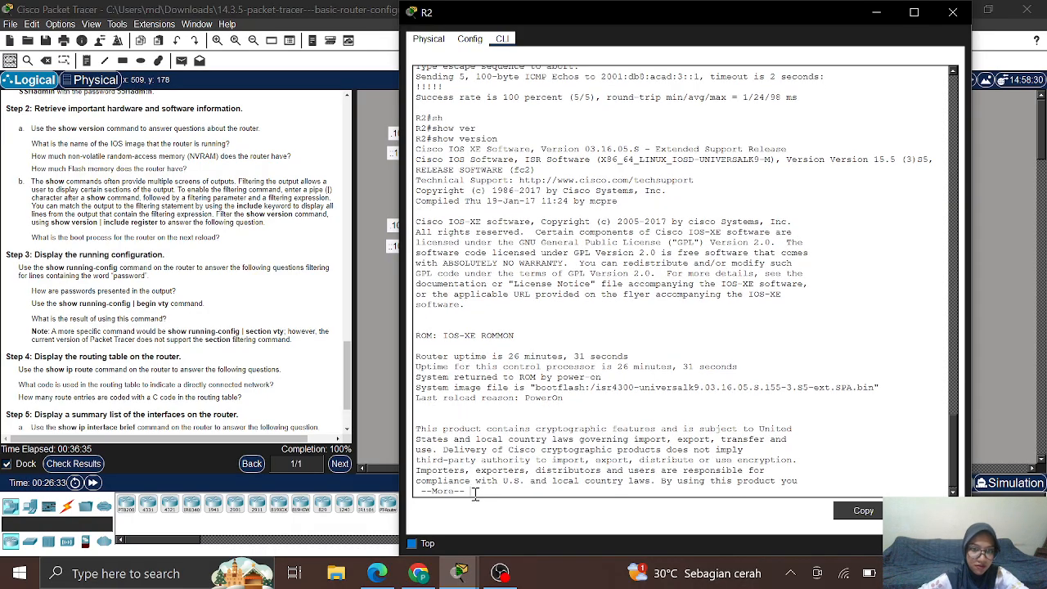
pyautogui.press('space')
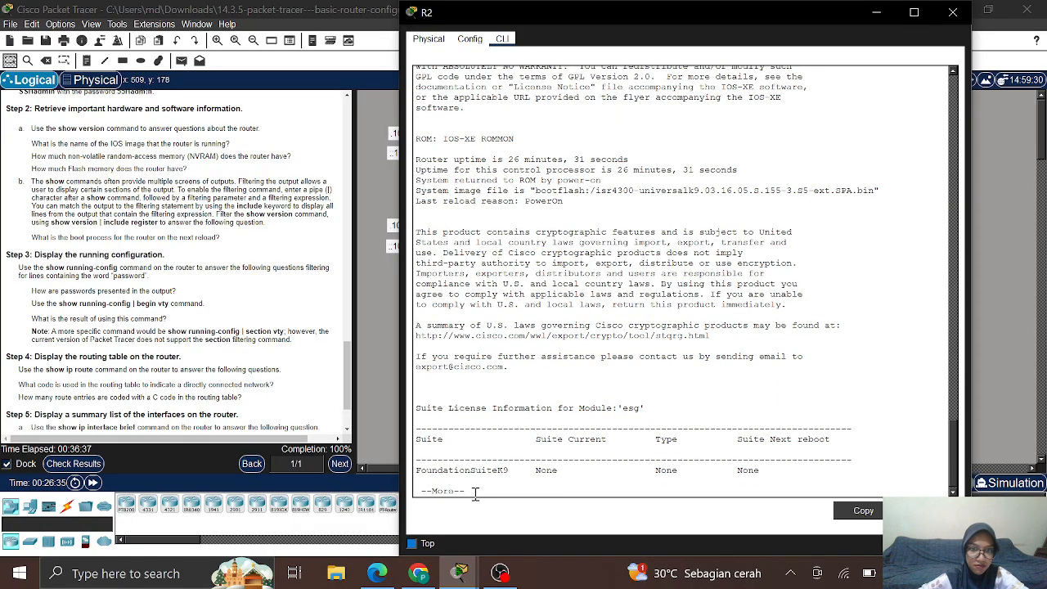
pyautogui.press('space')
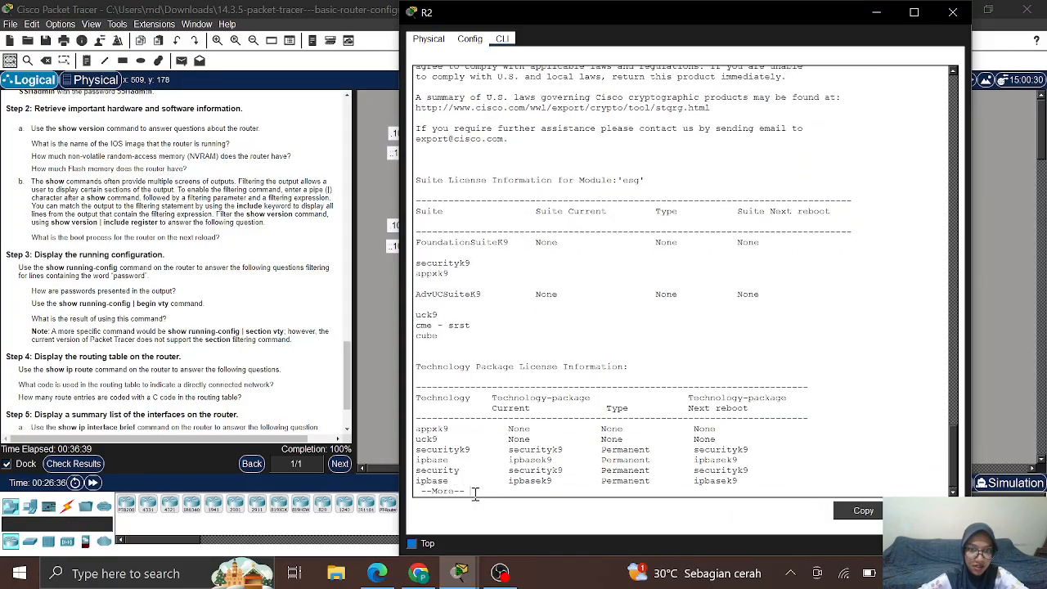
pyautogui.press('space')
pyautogui.press('Return')
pyautogui.press('Return')
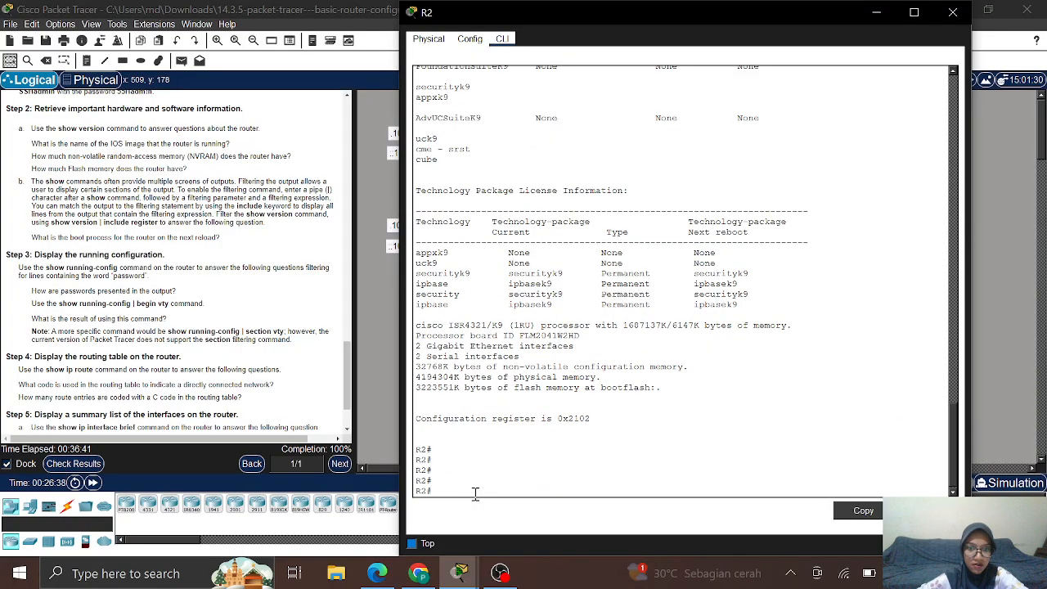
# Step: Scroll through the show version output to review memory sizes and configuration register 0x2102
pyautogui.scroll(5, 497, 372)
pyautogui.scroll(1, 497, 372)
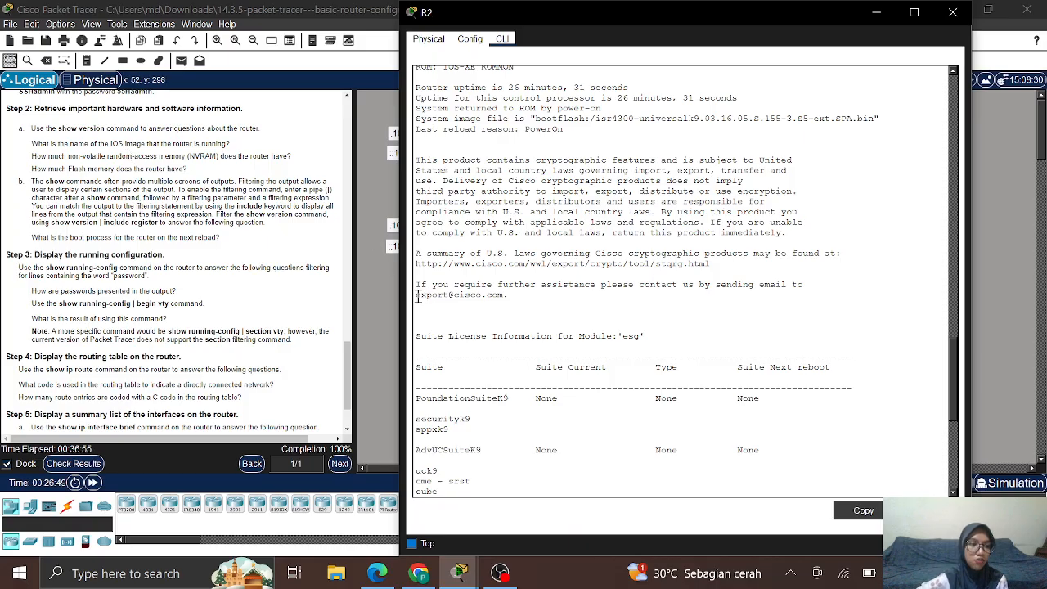
pyautogui.scroll(10, 570, 372)
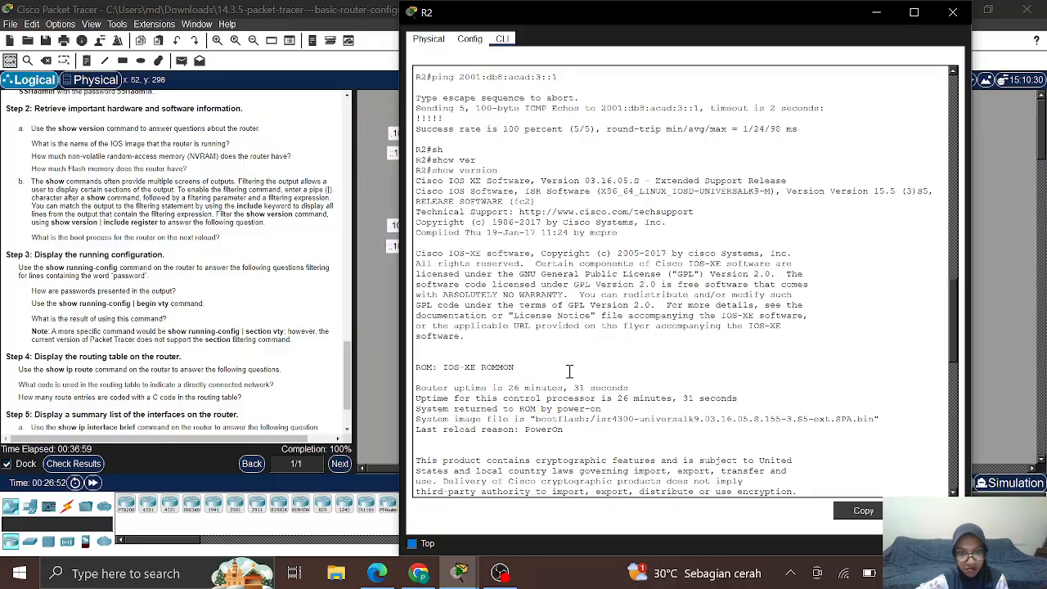
pyautogui.scroll(2, 570, 372)
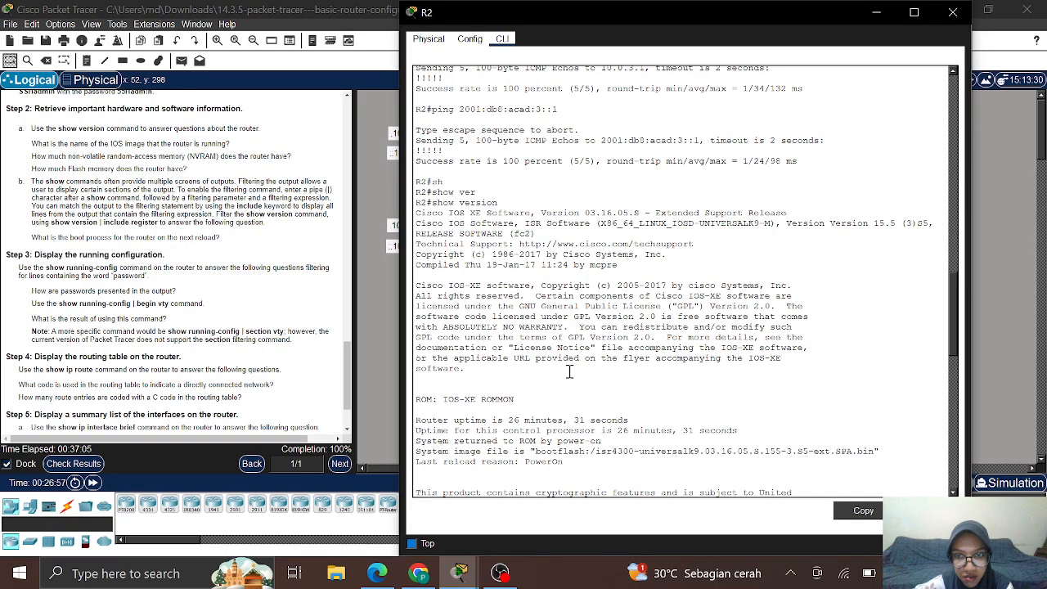
pyautogui.scroll(3, 569, 373)
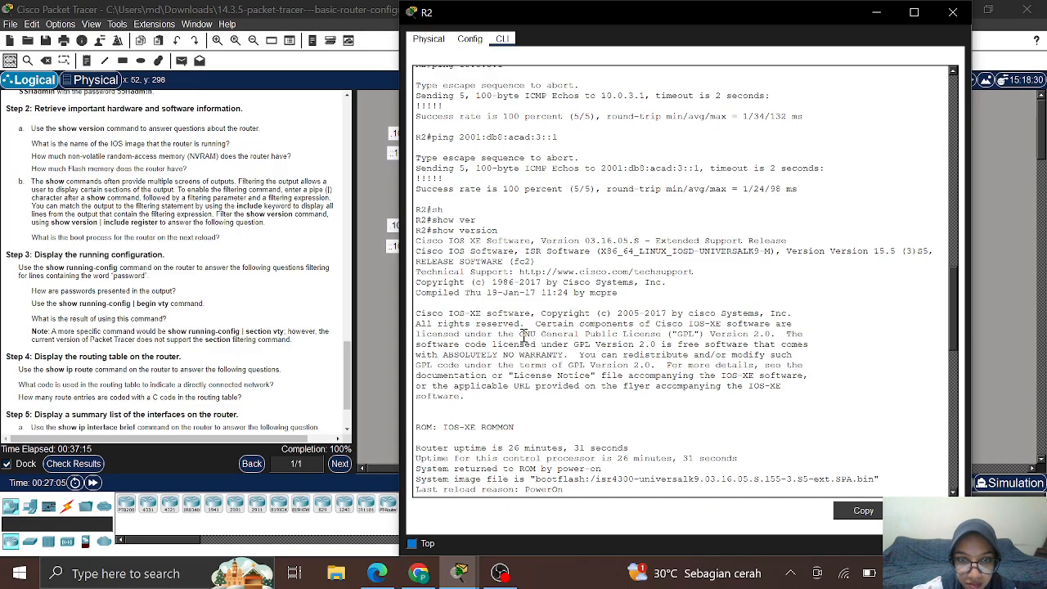
pyautogui.scroll(-3, 523, 336)
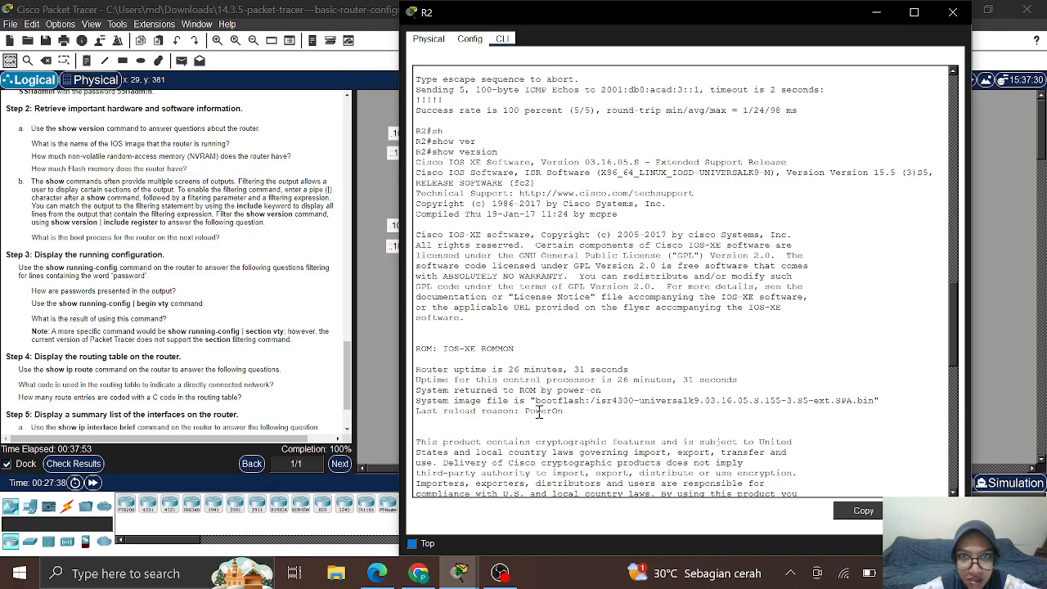
pyautogui.scroll(2, 538, 411)
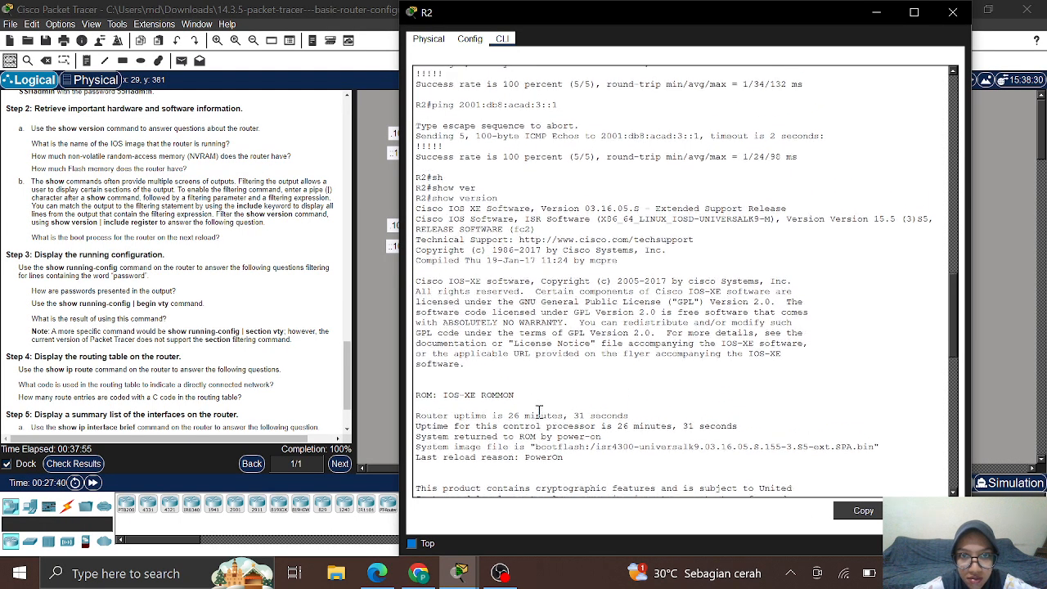
pyautogui.scroll(-6, 539, 411)
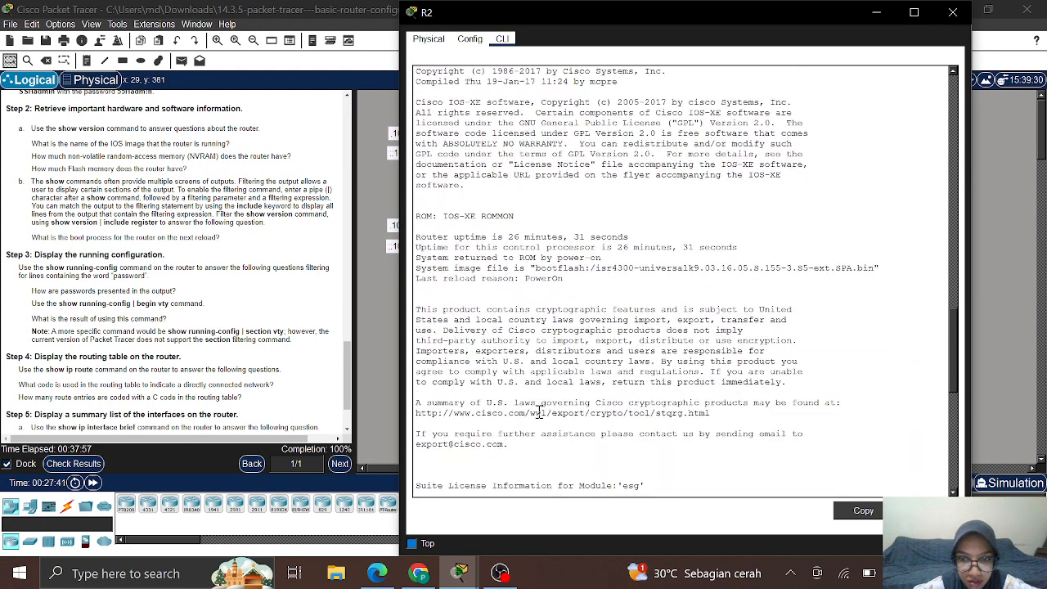
pyautogui.scroll(-5, 539, 411)
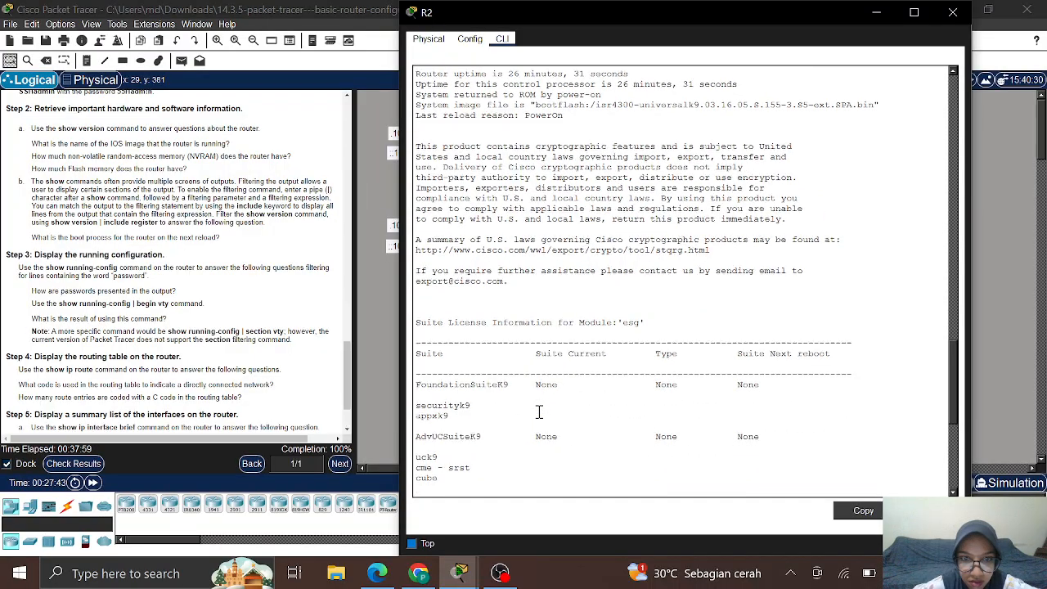
pyautogui.scroll(-2, 539, 411)
pyautogui.scroll(-8, 538, 411)
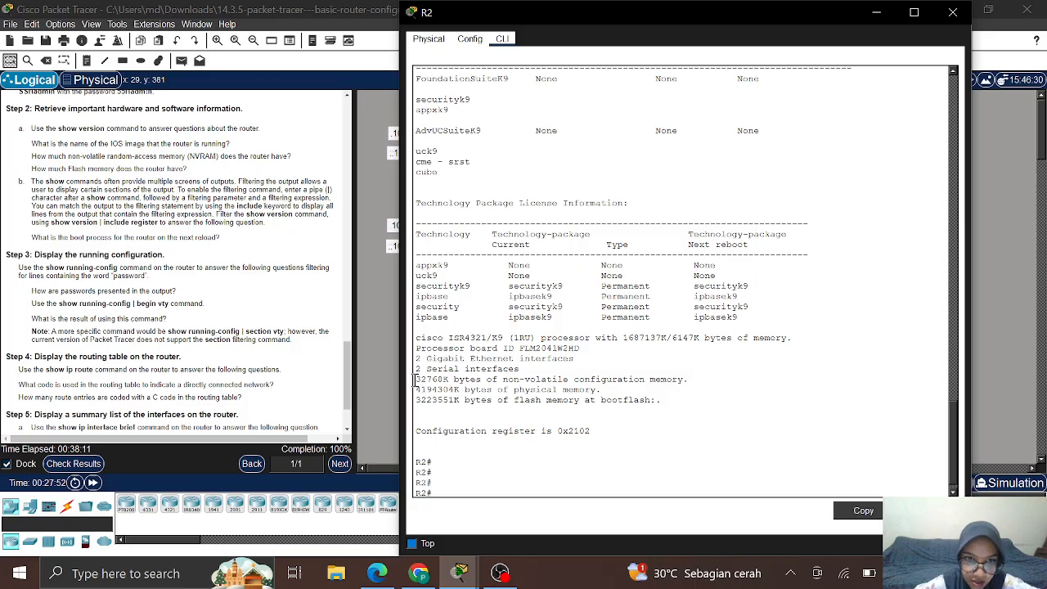
pyautogui.moveTo(415, 379); pyautogui.dragTo(660, 382)
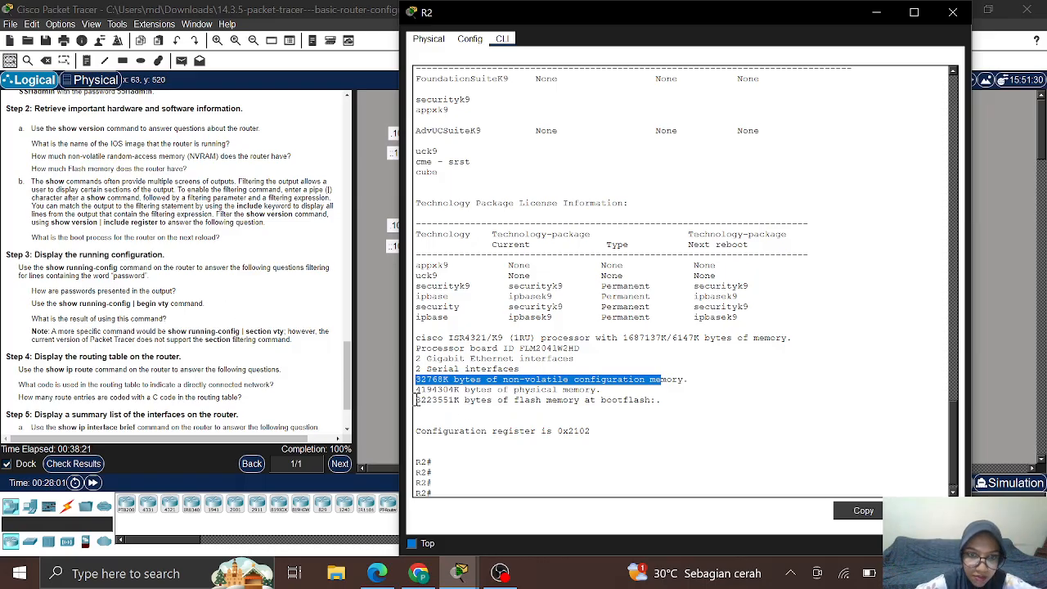
pyautogui.moveTo(417, 400); pyautogui.dragTo(663, 409)
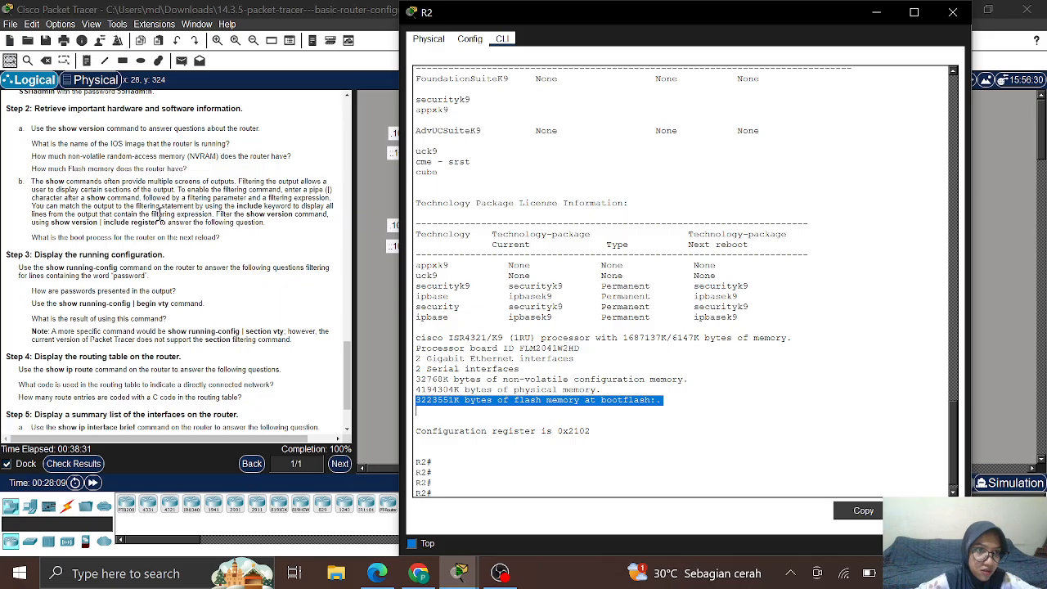
pyautogui.click(462, 488)
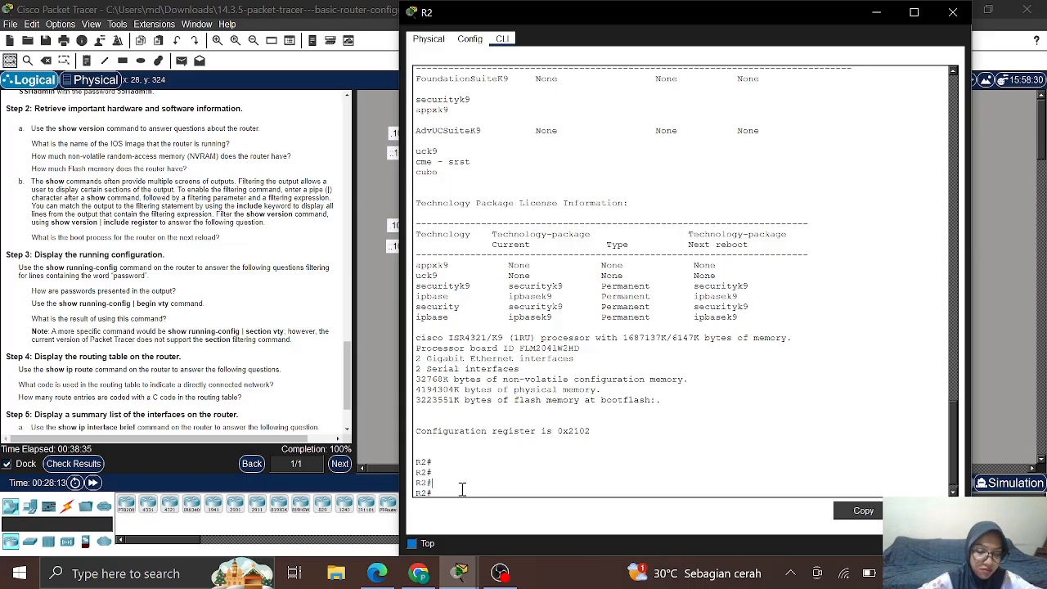
# Step: Run show version | include register on R2, returning only 'Configuration register is 0x2102'
pyautogui.press('Return')
pyautogui.write('sh')
pyautogui.press('Tab')
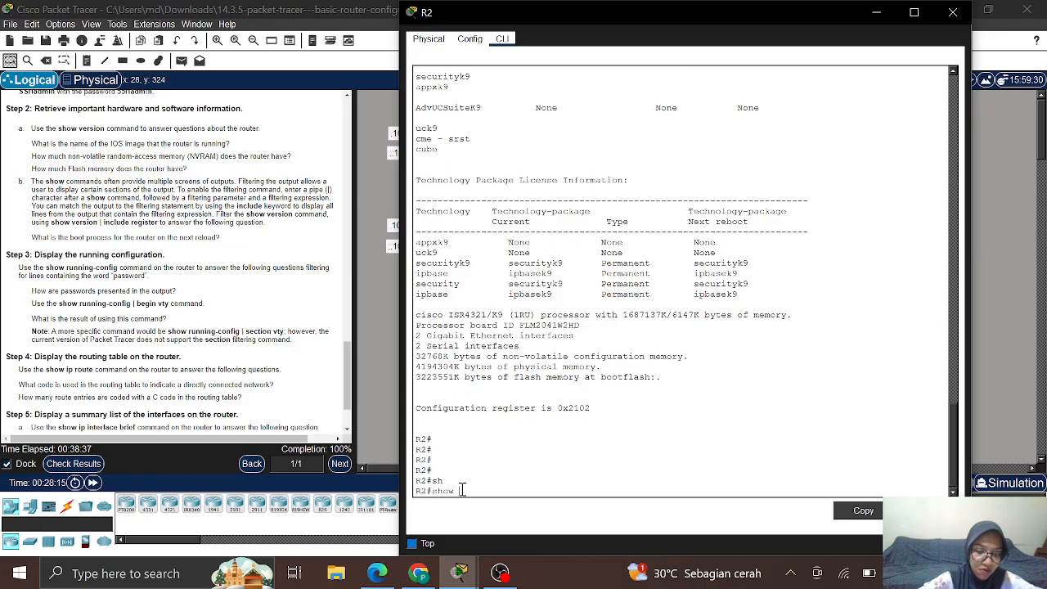
pyautogui.write('ver')
pyautogui.press('Tab')
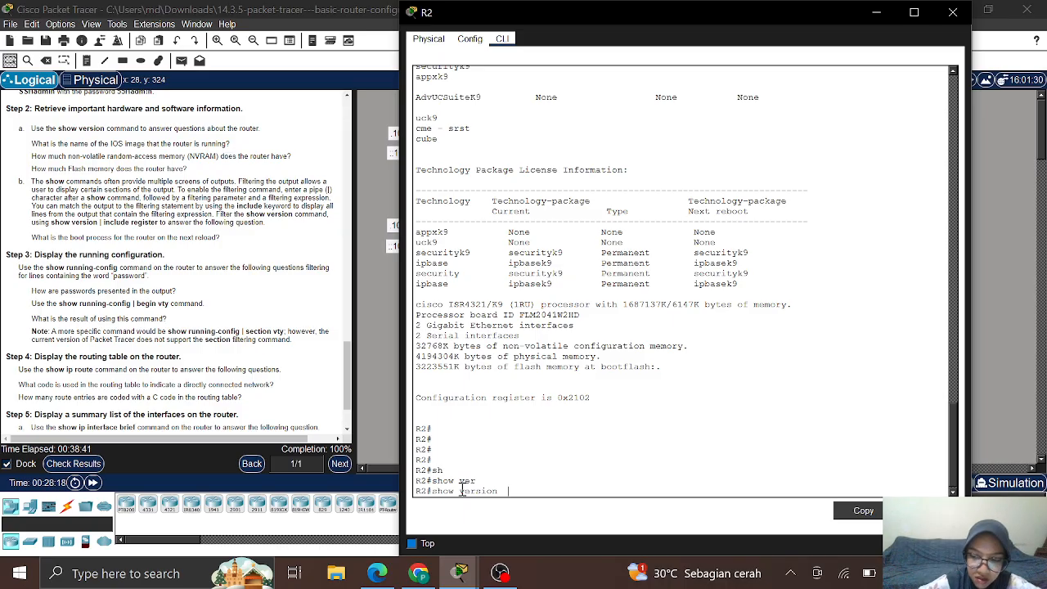
pyautogui.write('| in')
pyautogui.press('Tab')
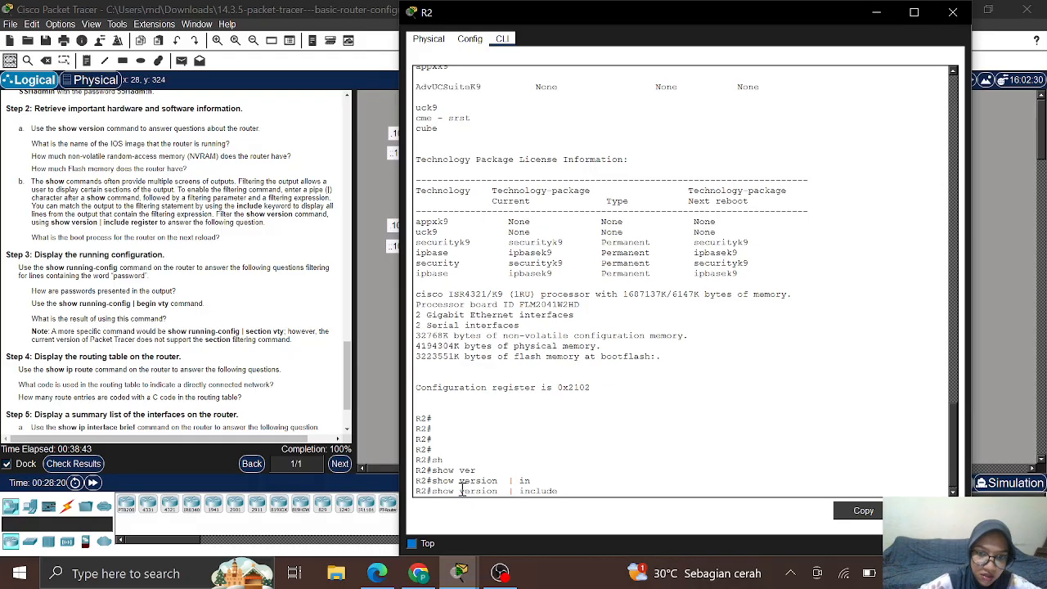
pyautogui.write('r')
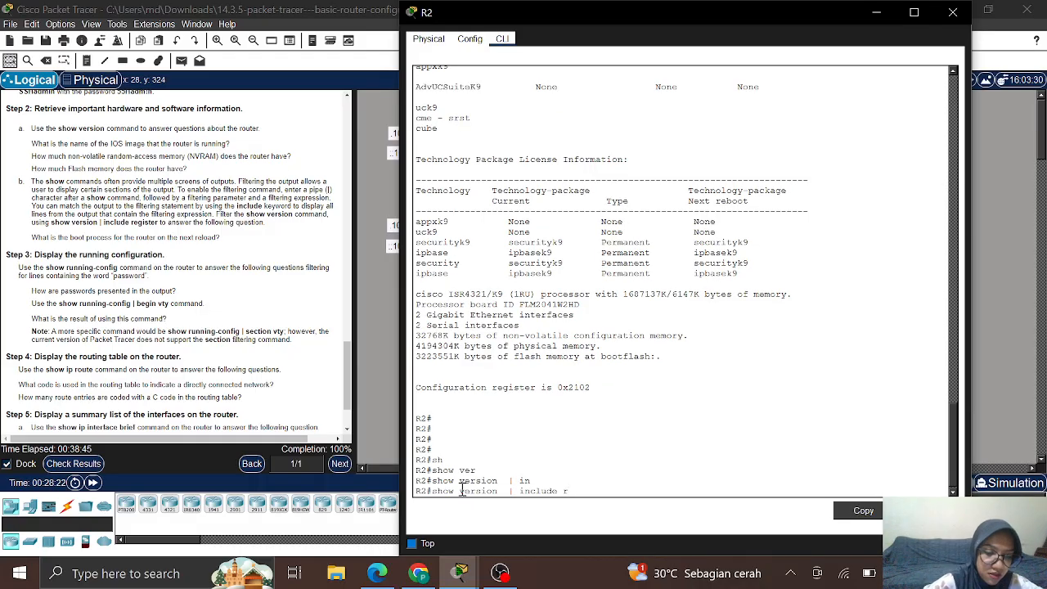
pyautogui.write('e')
pyautogui.press('Tab')
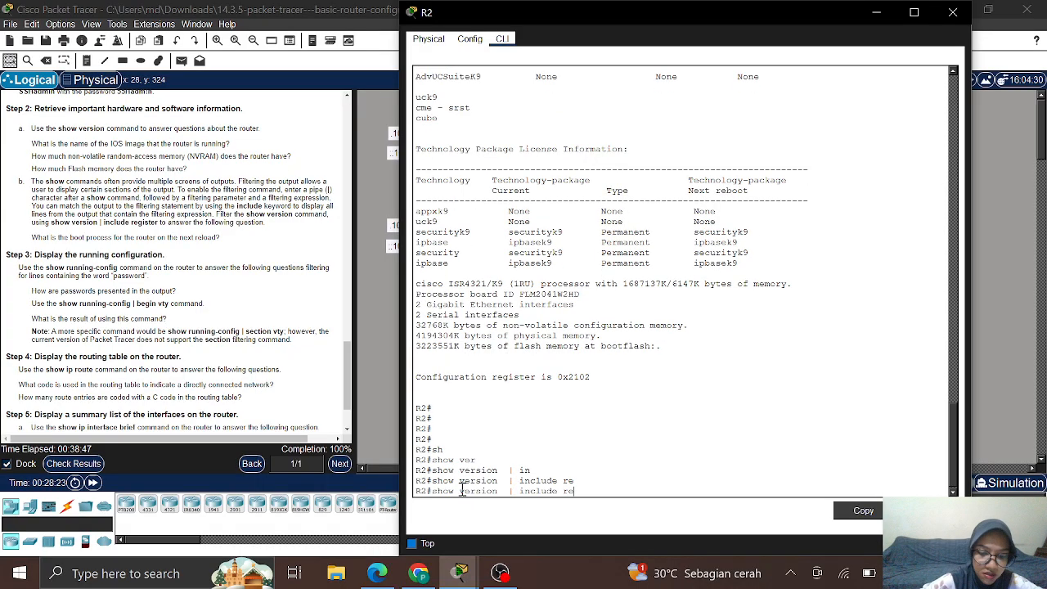
pyautogui.write('g')
pyautogui.press('Tab')
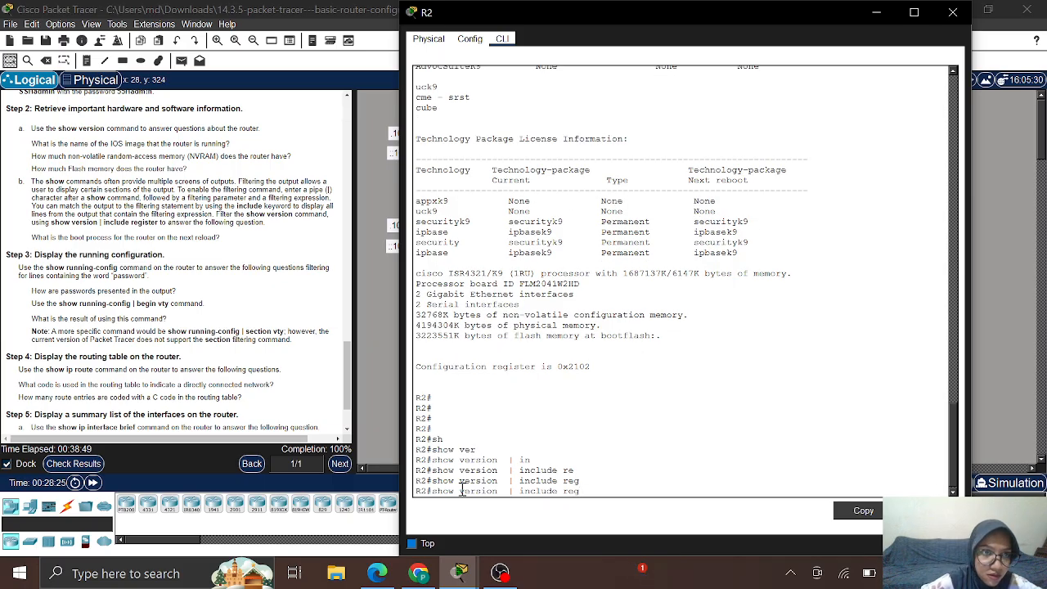
pyautogui.write('ister')
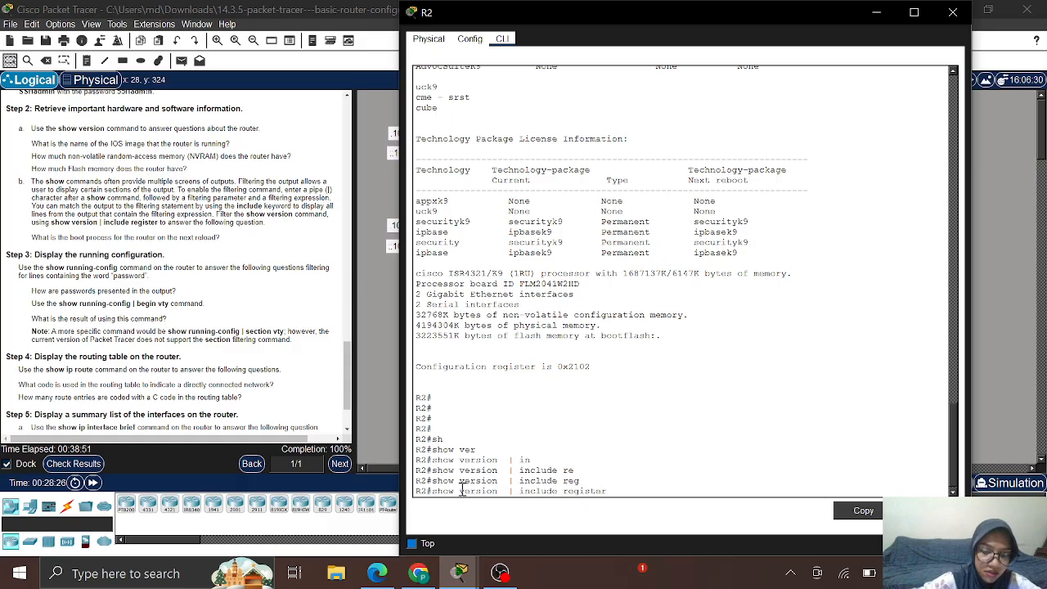
pyautogui.press('Return')
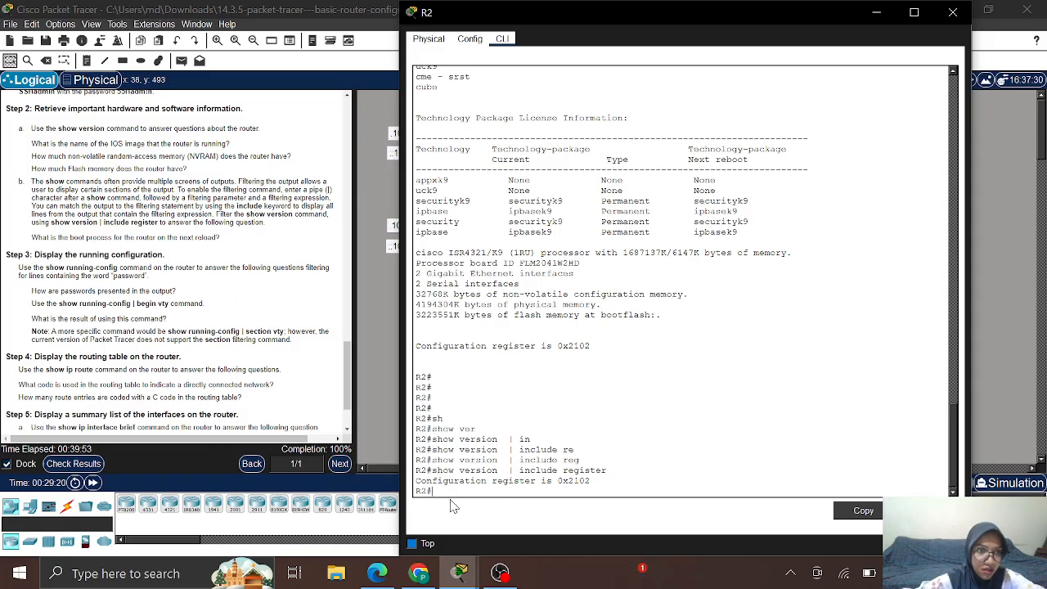
# Step: Run show running-config | begin vty on R2 to list the vty line settings
pyautogui.write('sh')
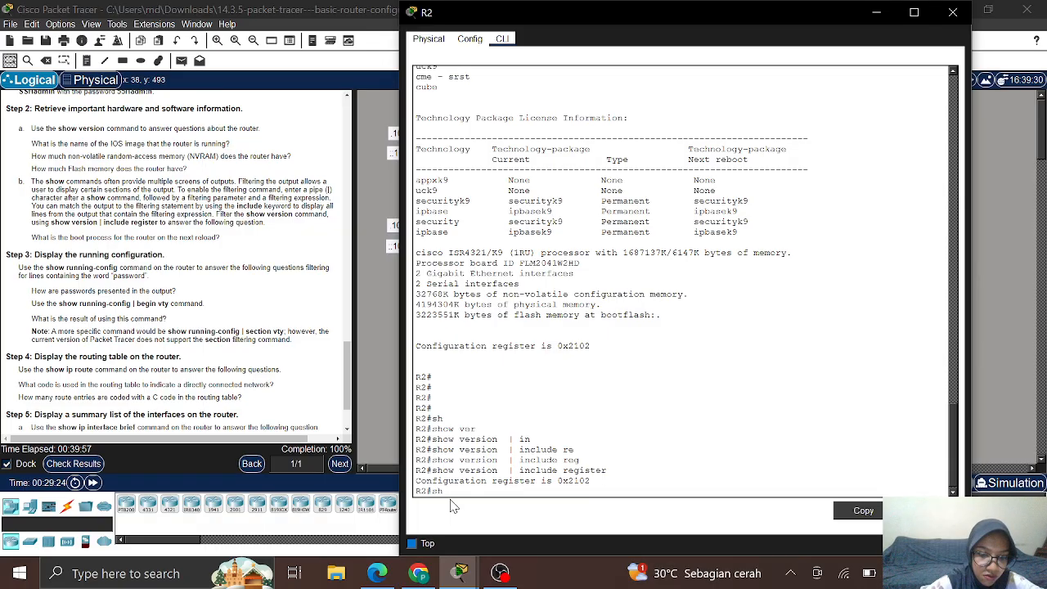
pyautogui.press('Tab')
pyautogui.write('r')
pyautogui.press('Tab')
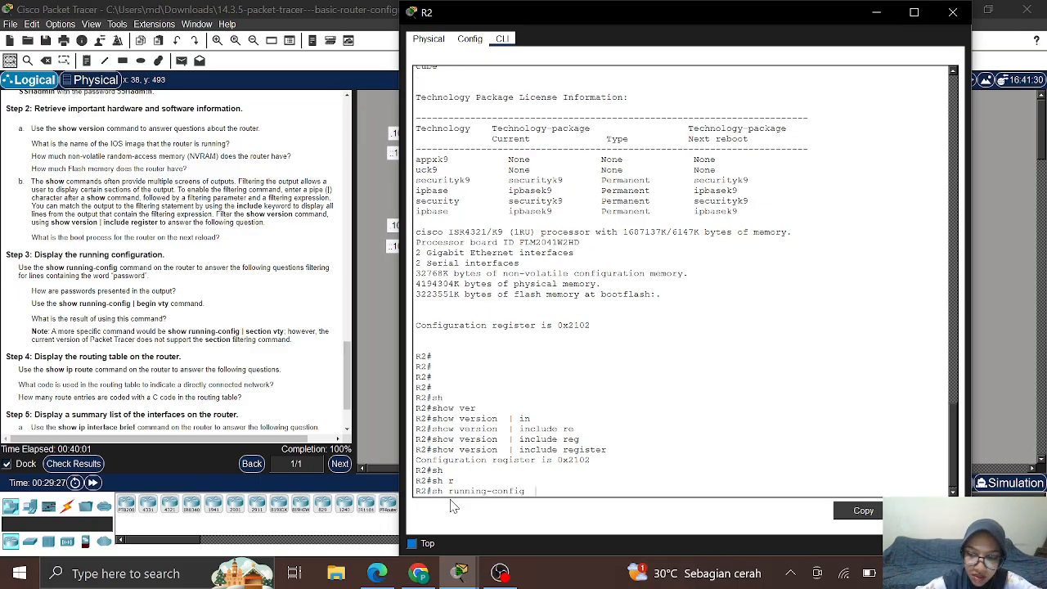
pyautogui.write('| beg')
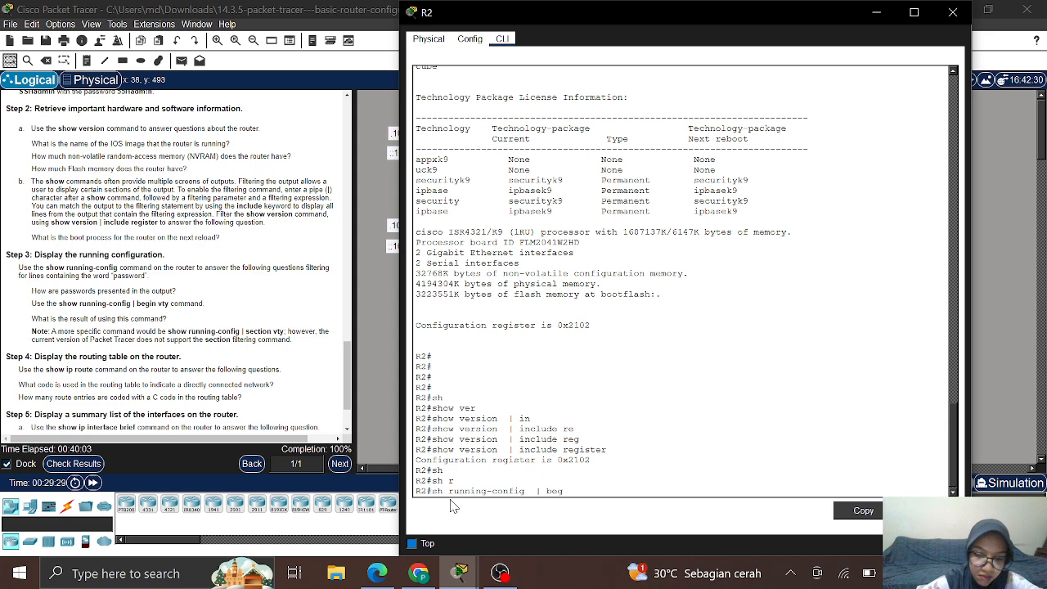
pyautogui.write('in vty')
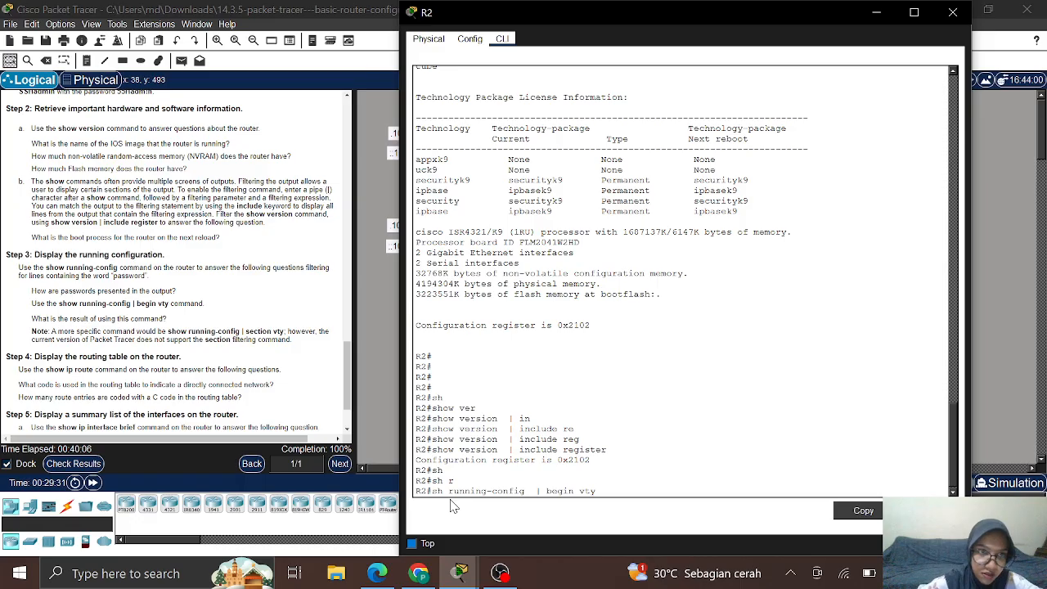
pyautogui.press('Return')
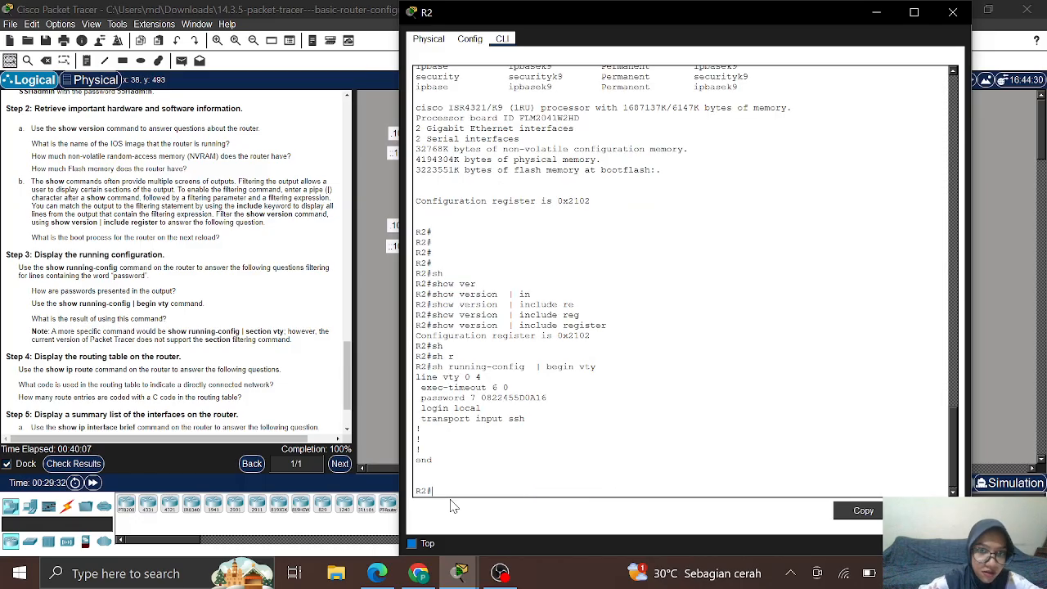
pyautogui.press('Return')
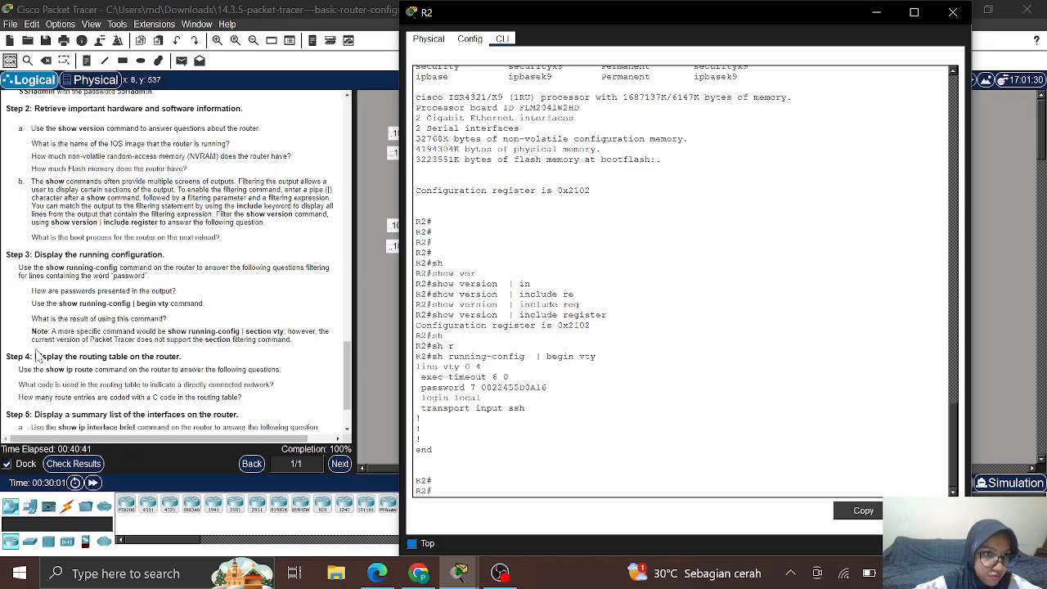
pyautogui.scroll(-3, 36, 356)
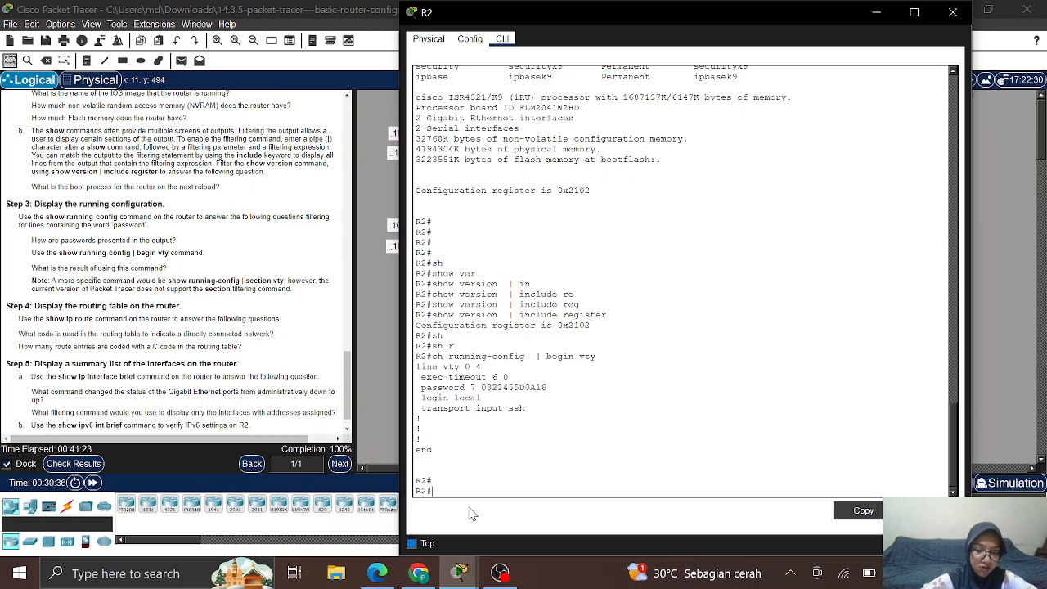
# Step: Run show ip route on R2 to list its directly connected and local routes
pyautogui.write('sh')
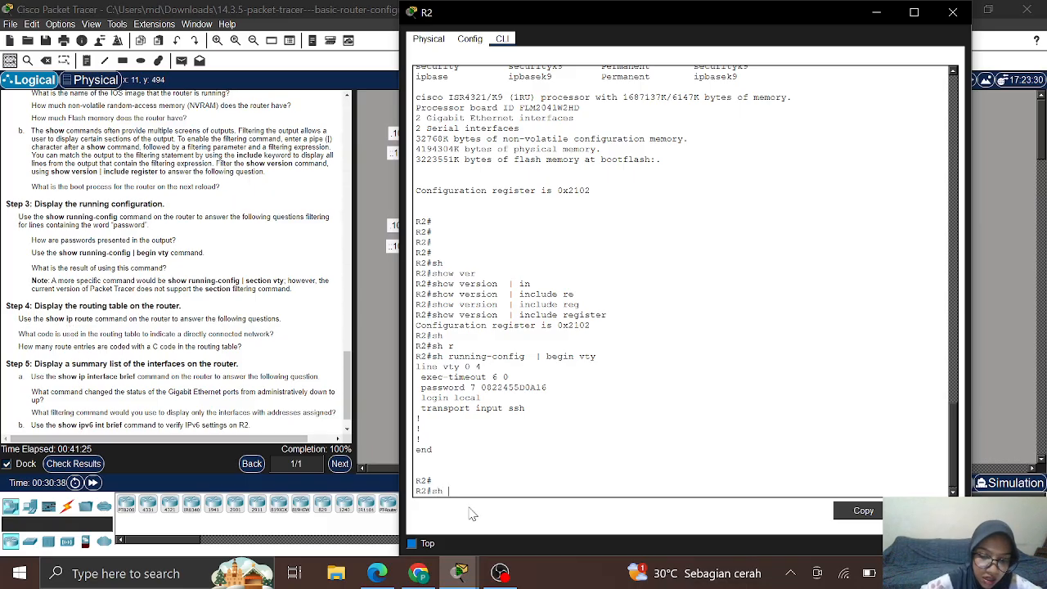
pyautogui.write('ip ro')
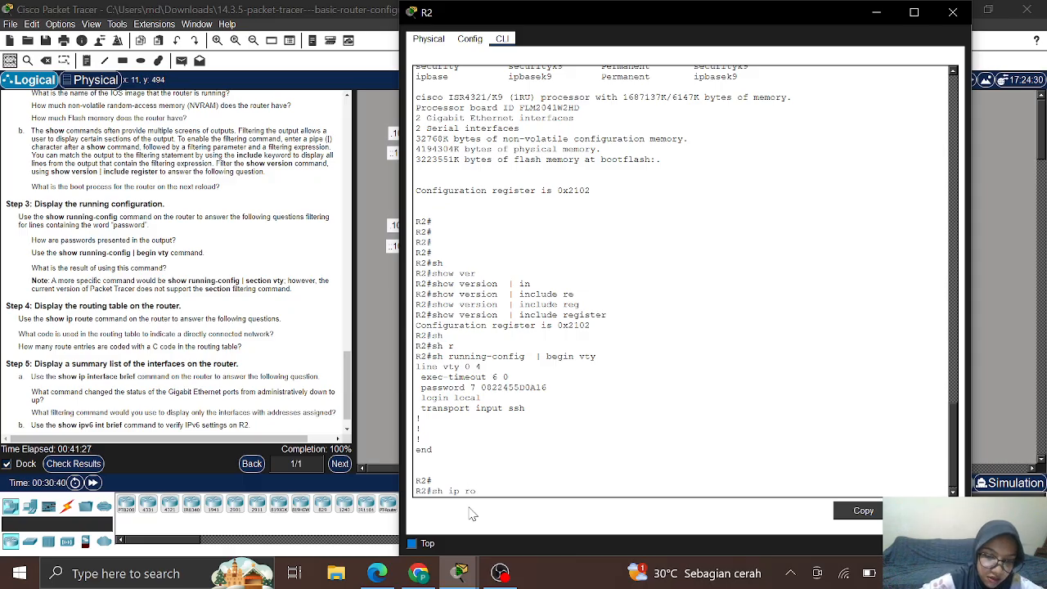
pyautogui.write('u')
pyautogui.press('Tab')
pyautogui.press('Return')
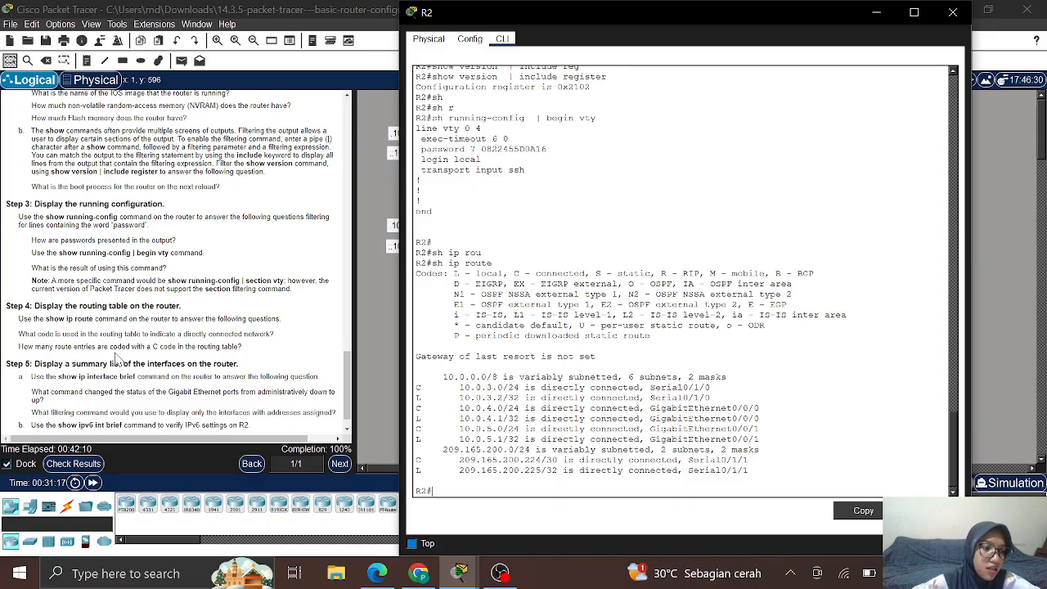
pyautogui.scroll(-1, 117, 357)
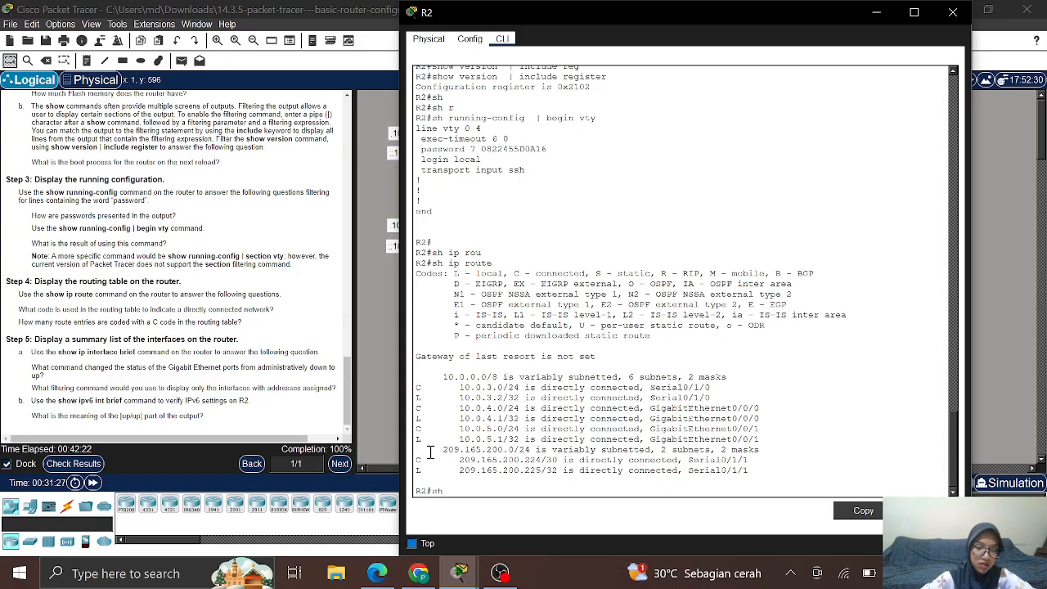
# Step: Run show ip interface brief on R2, then enter sh ipv6 int br at the prompt
pyautogui.write('ip i')
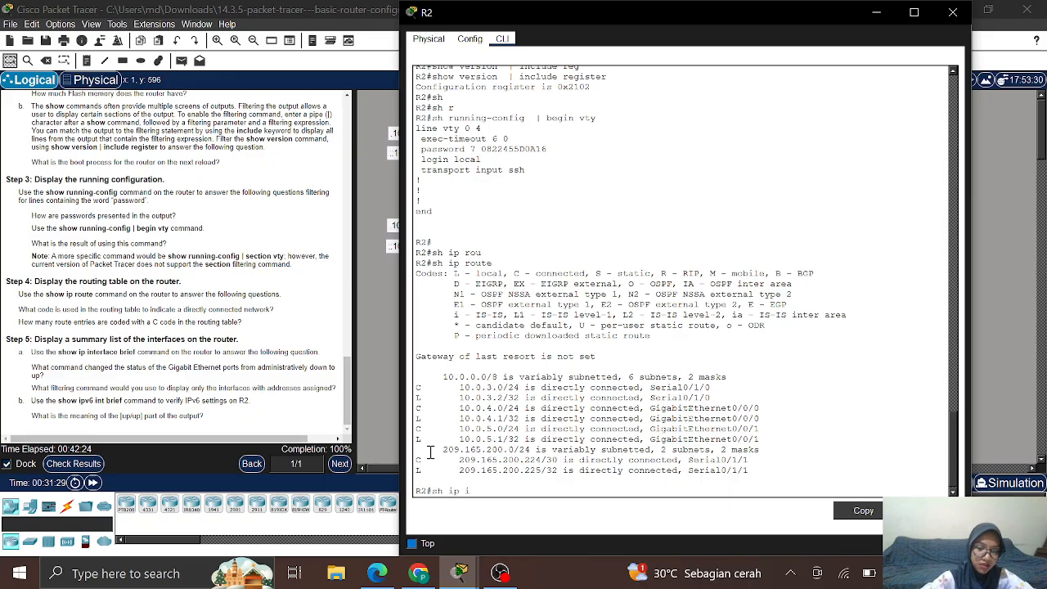
pyautogui.write('nt br')
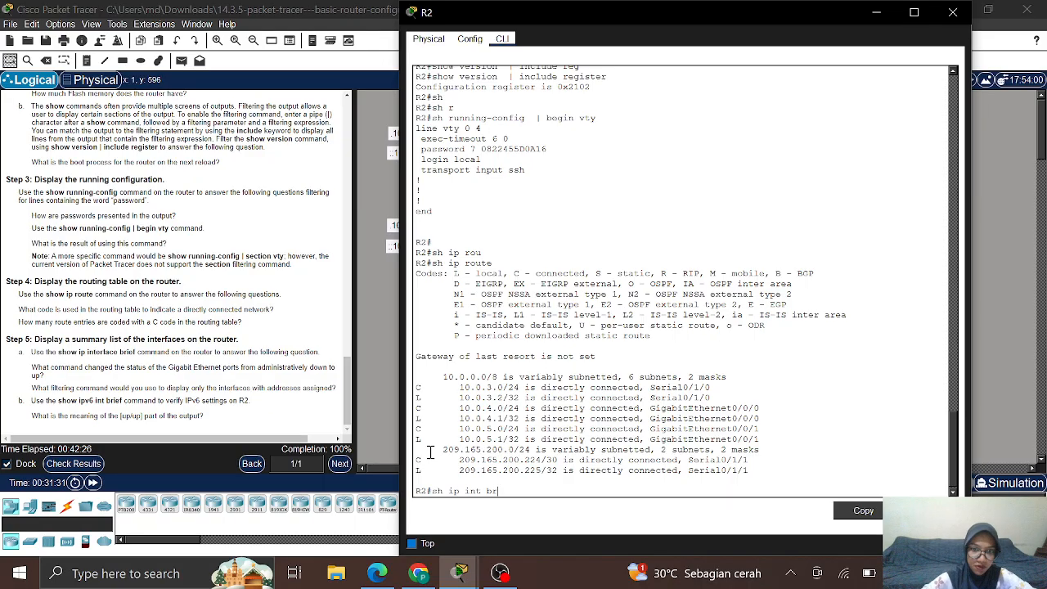
pyautogui.press('Return')
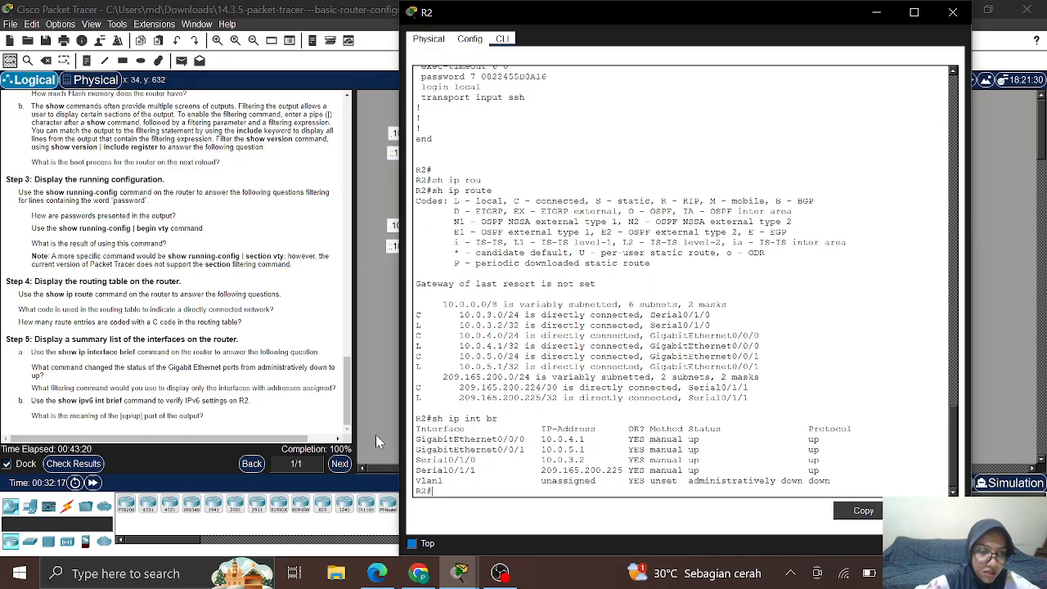
pyautogui.write('sh ipv6')
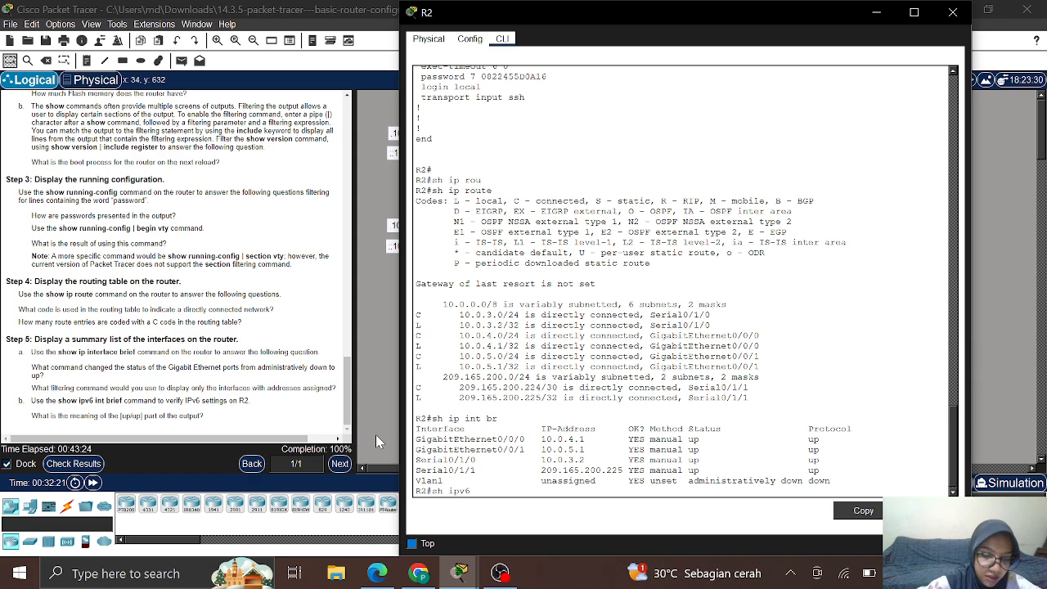
pyautogui.write(' int br')
# Step: Run the IPv6 interface brief on R2, minimize its console, and bring OBS forward
pyautogui.press('Return')
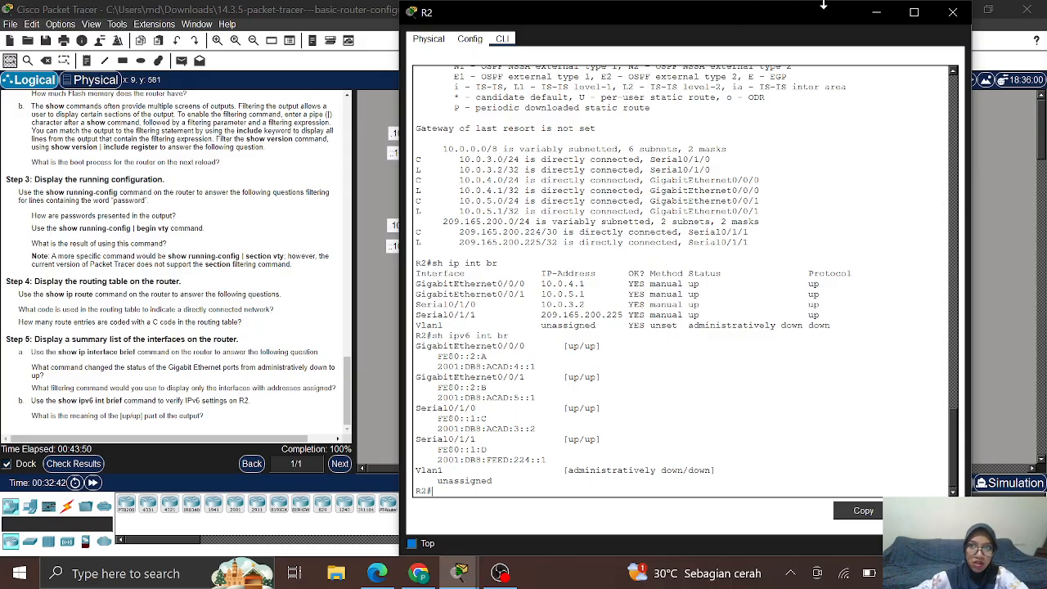
pyautogui.click(873, 20)
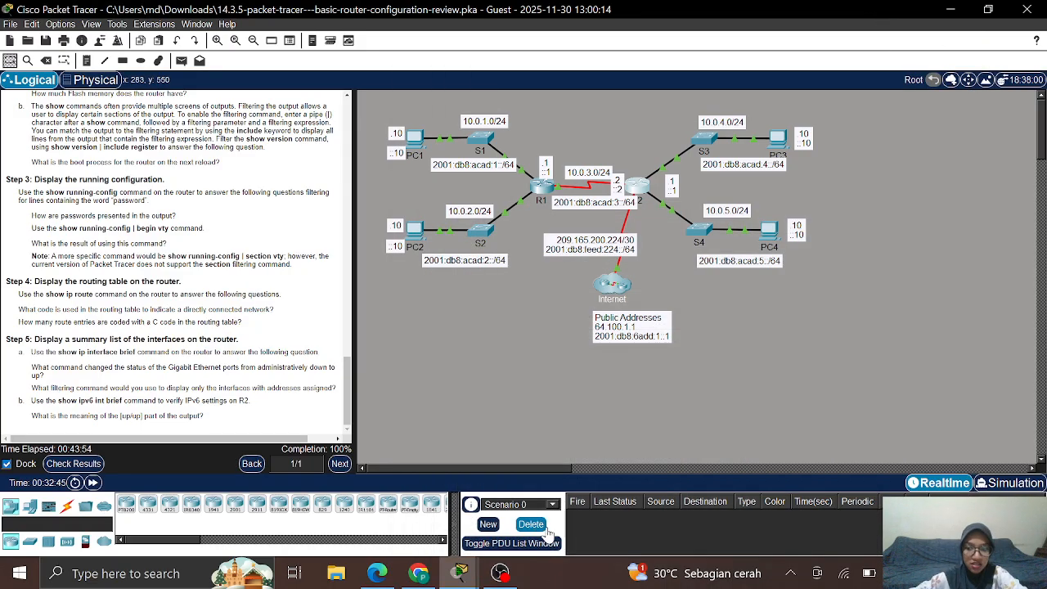
pyautogui.click(509, 576)
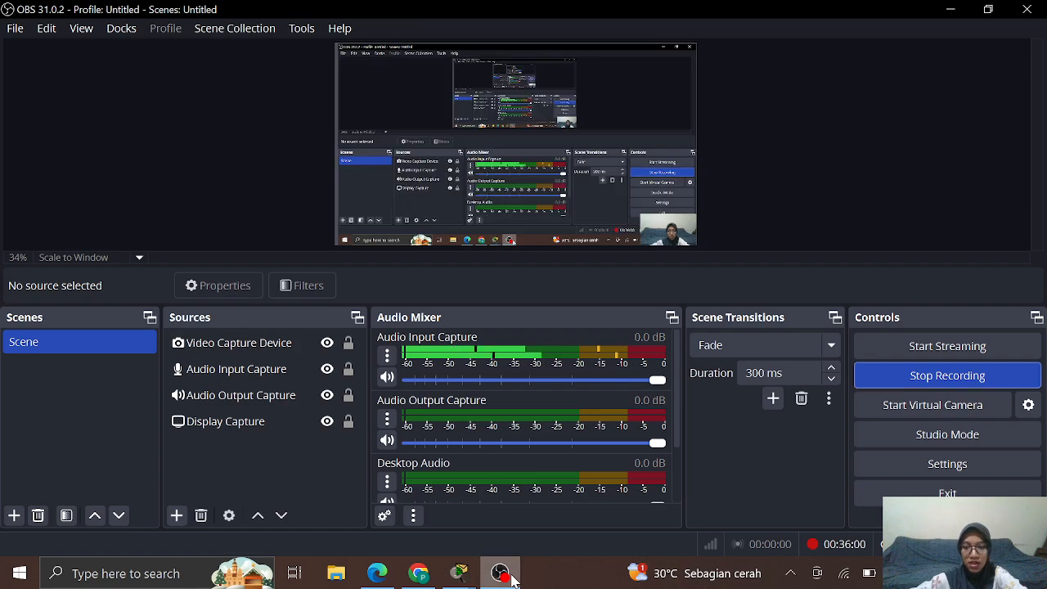